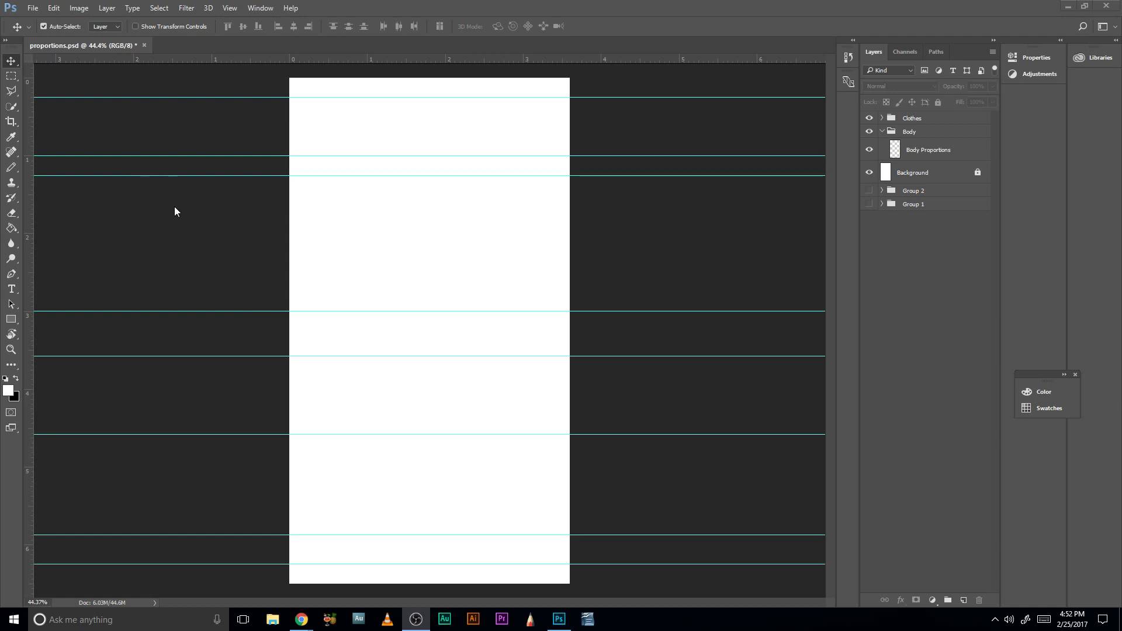
- Switch to Chrome, pause the stream preview on the YouTube Live Dashboard, and return to Photoshop
{"action": "mouse_move", "coordinate": [300, 621]}
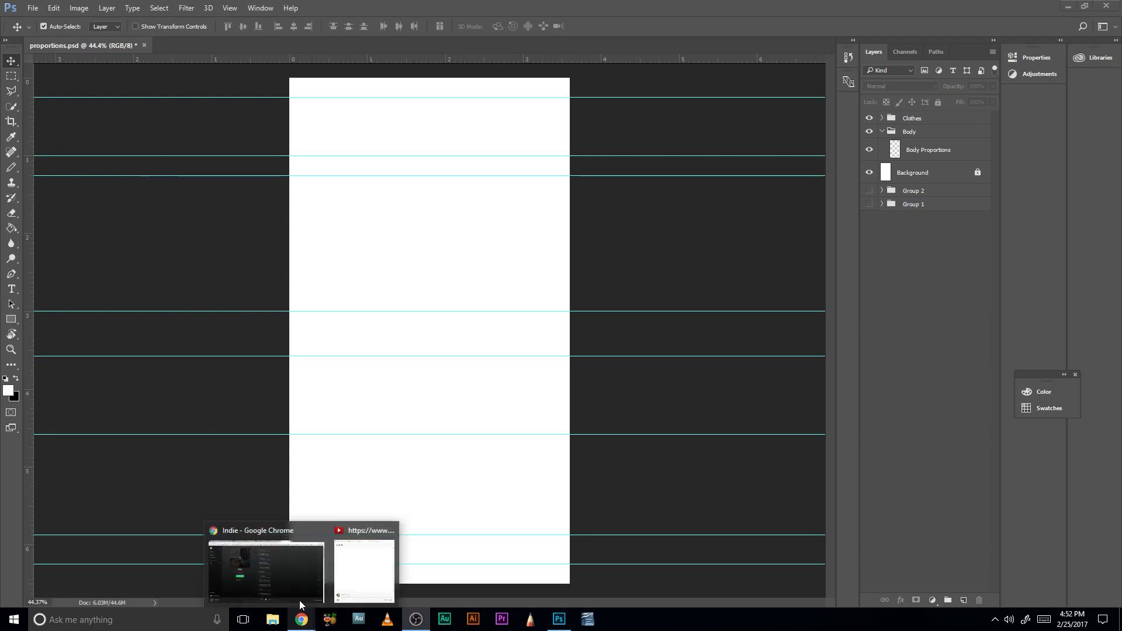
{"action": "left_click", "coordinate": [285, 528]}
{"action": "left_click", "coordinate": [543, 6]}
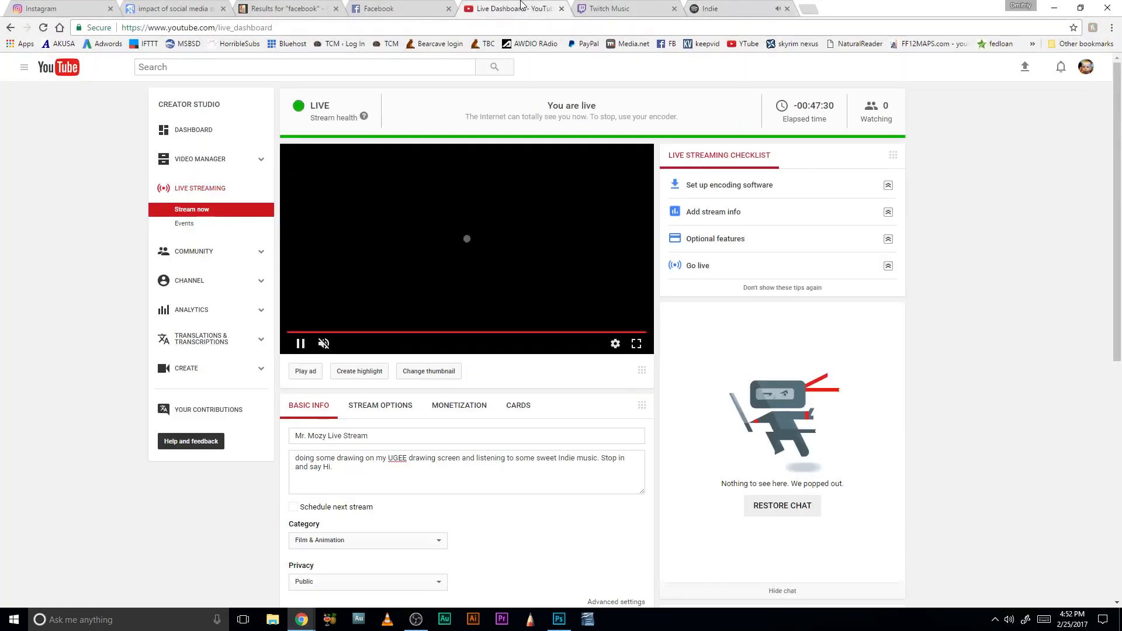
{"action": "left_click", "coordinate": [305, 344]}
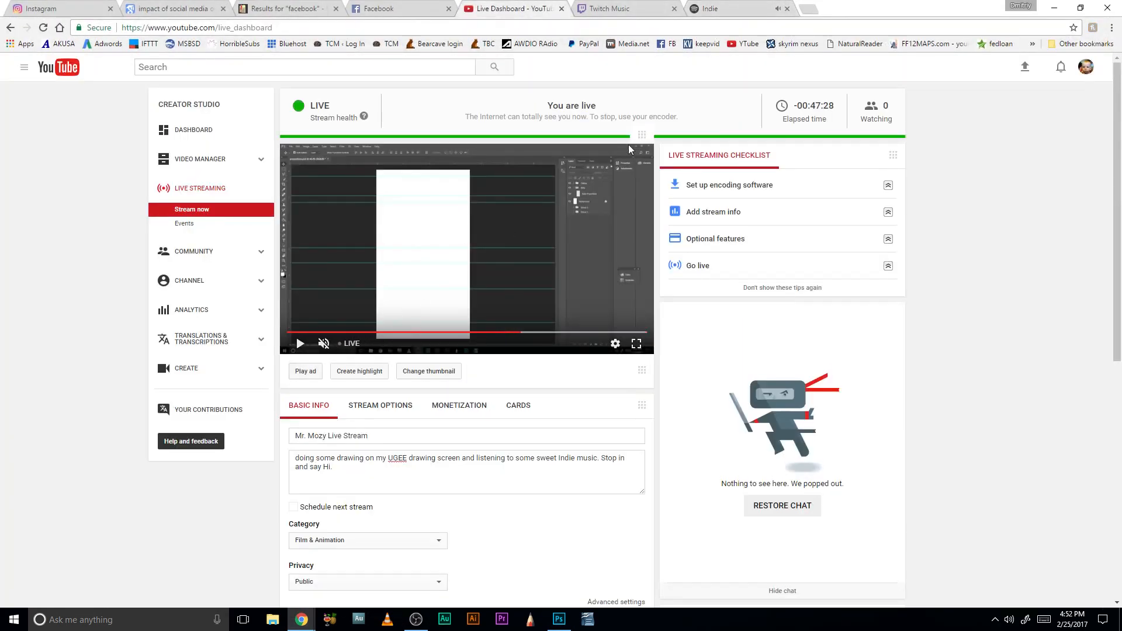
{"action": "left_click_drag", "start_coordinate": [852, 6], "coordinate": [0, 0]}
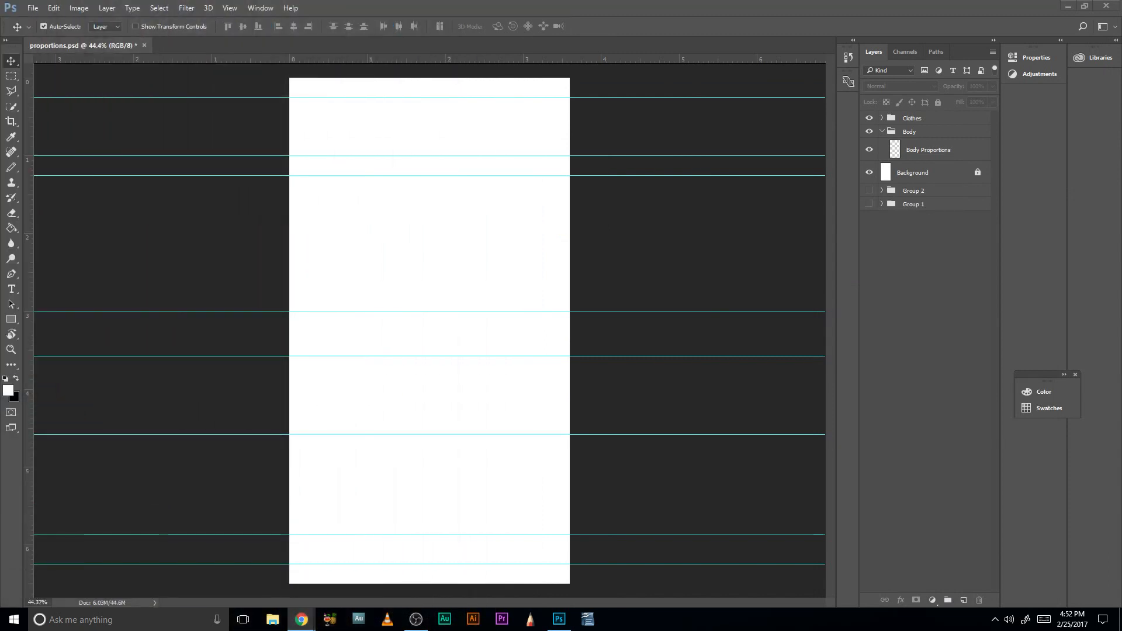
{"action": "key", "text": "alt+Tab"}
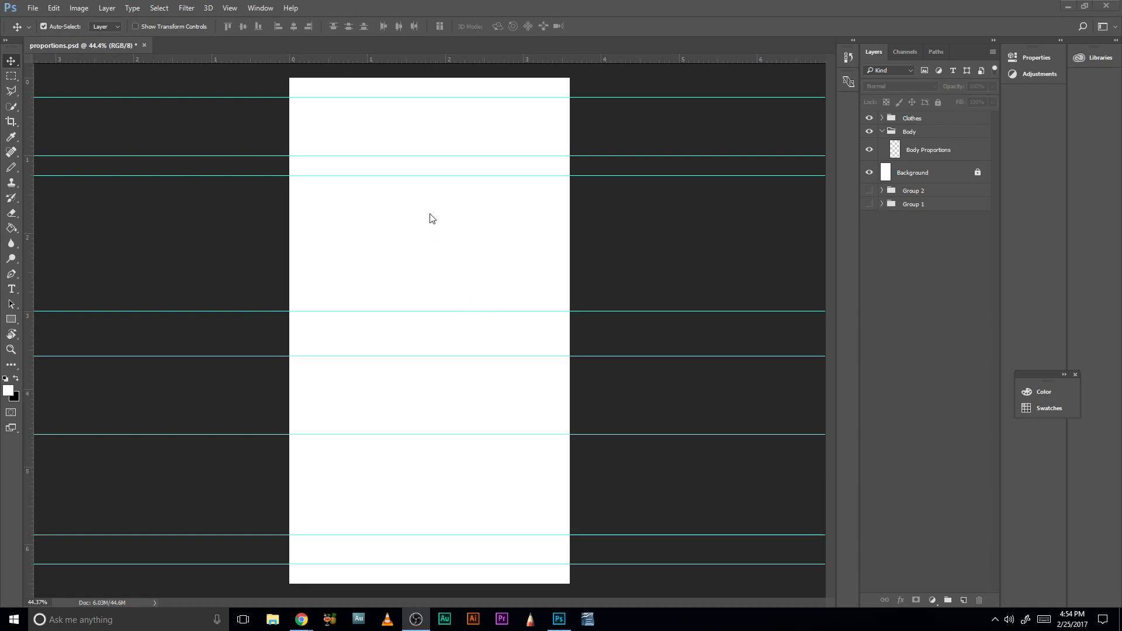
- Activate the Pencil tool and make the Body Proportions layer in the Body group the drawing target
{"action": "left_click", "coordinate": [441, 286]}
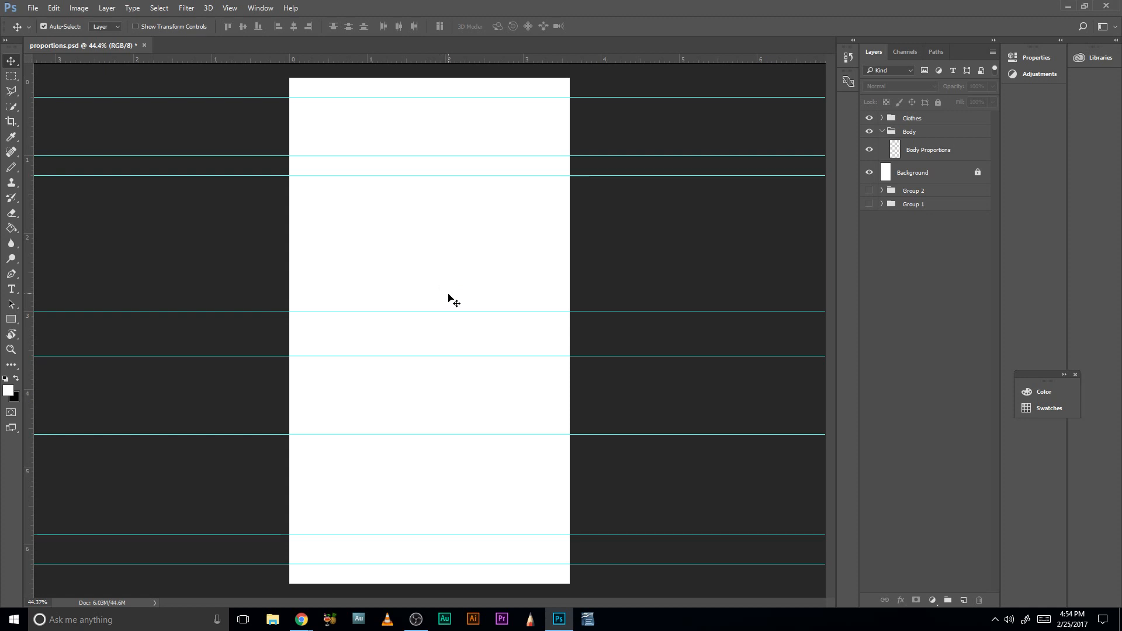
{"action": "key", "text": "b"}
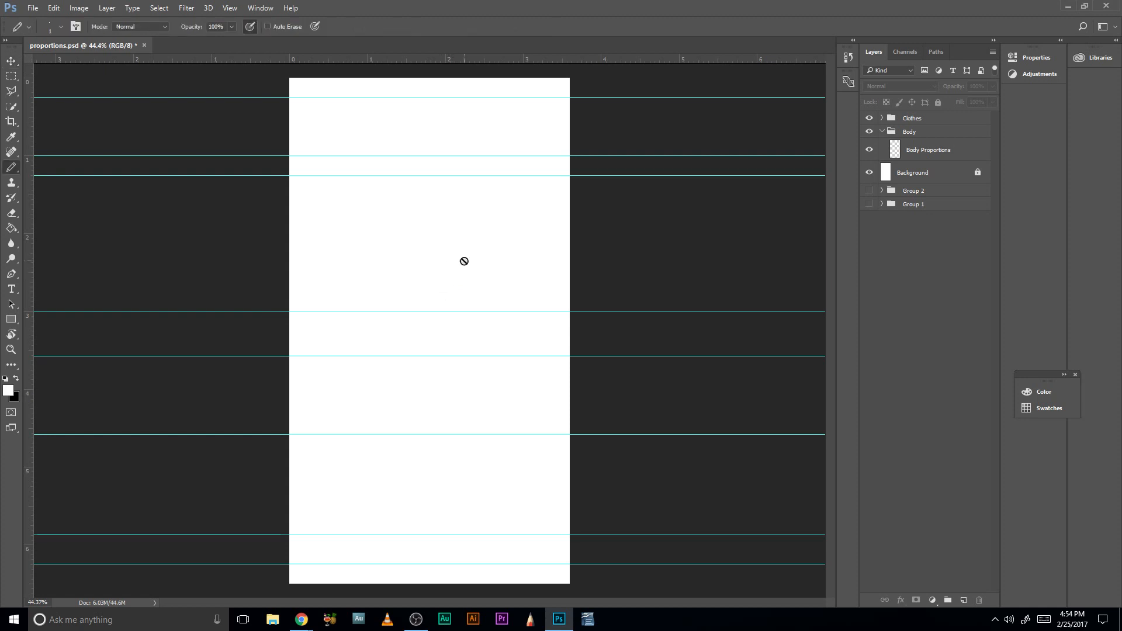
{"action": "left_click", "coordinate": [474, 263]}
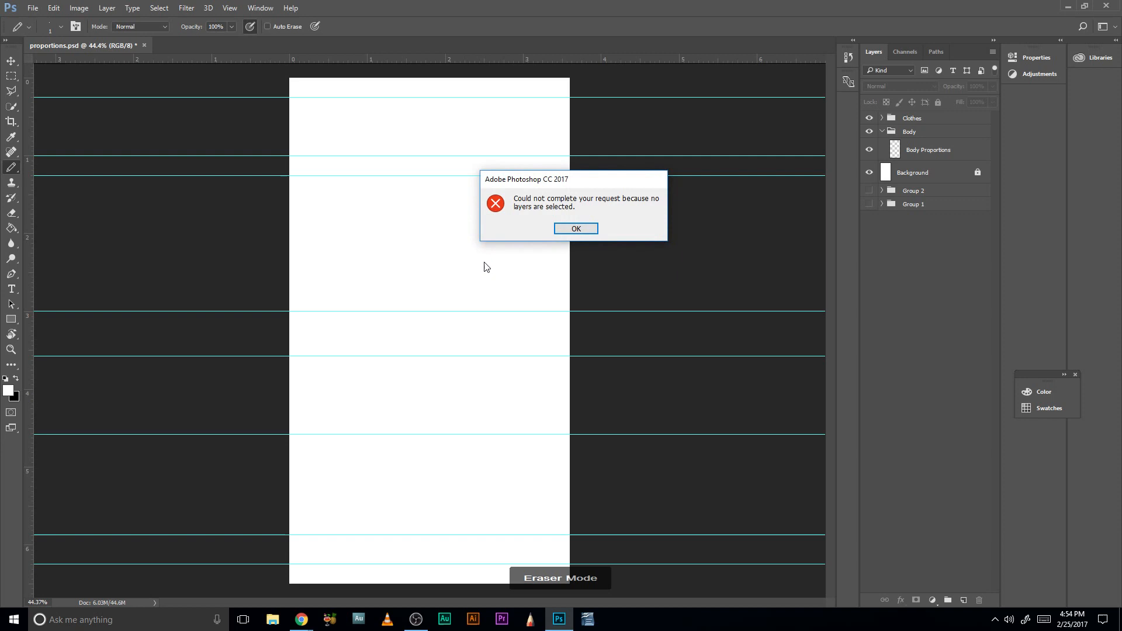
{"action": "left_click", "coordinate": [577, 229]}
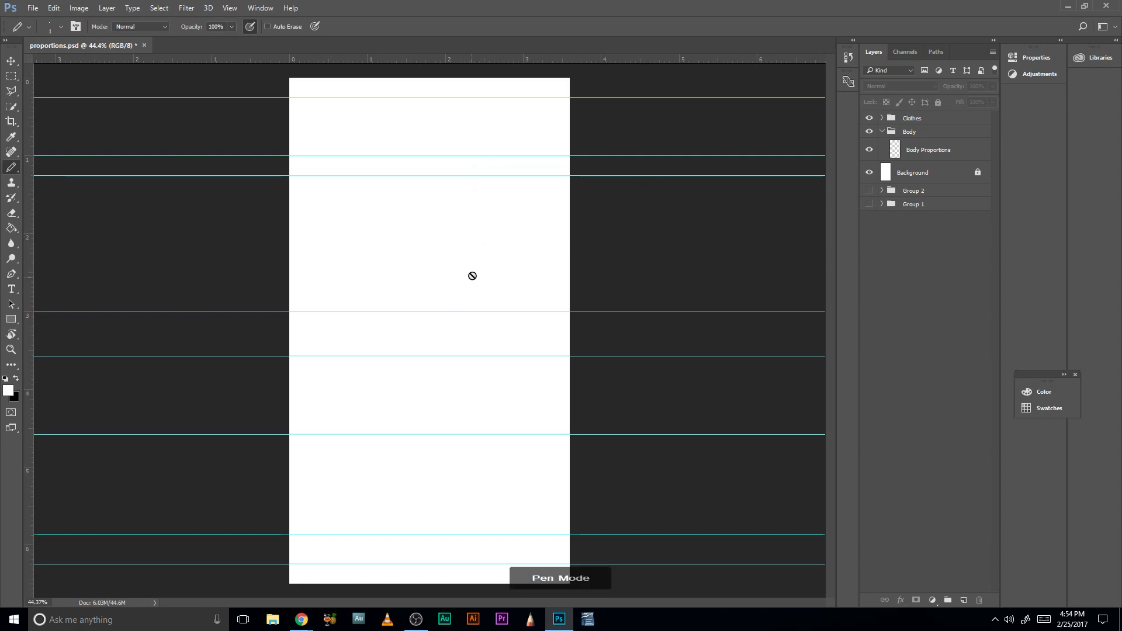
{"action": "left_click", "coordinate": [930, 146]}
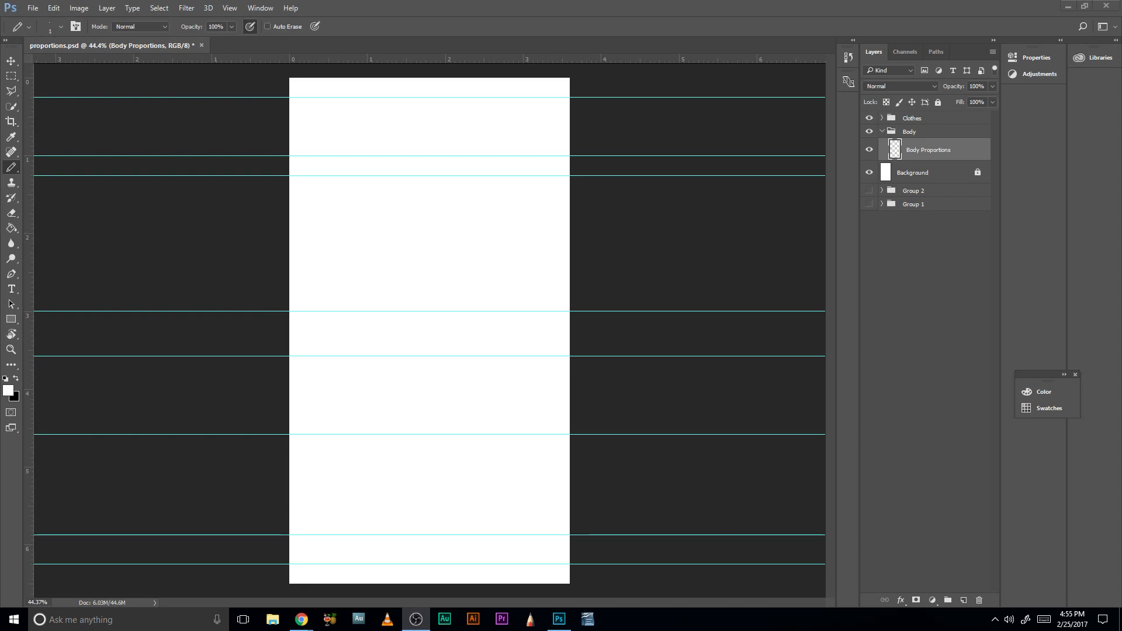
{"action": "left_click", "coordinate": [446, 244]}
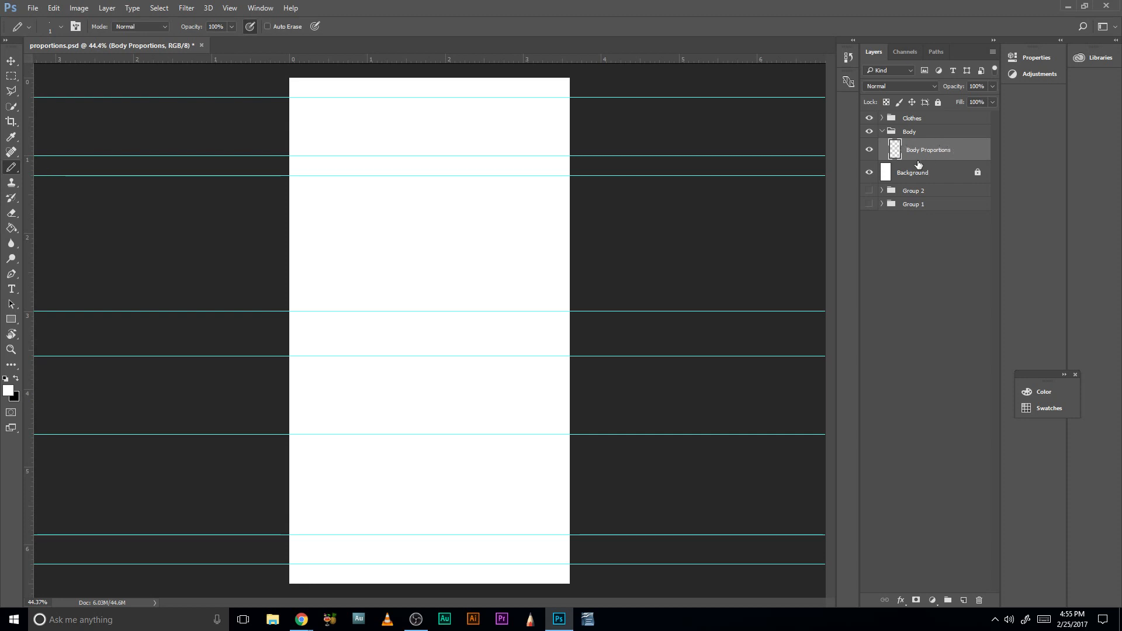
- Look through the layers inside Group 2 and Group 1, collapse both groups, and reselect the Body Proportions layer
{"action": "left_click", "coordinate": [882, 191]}
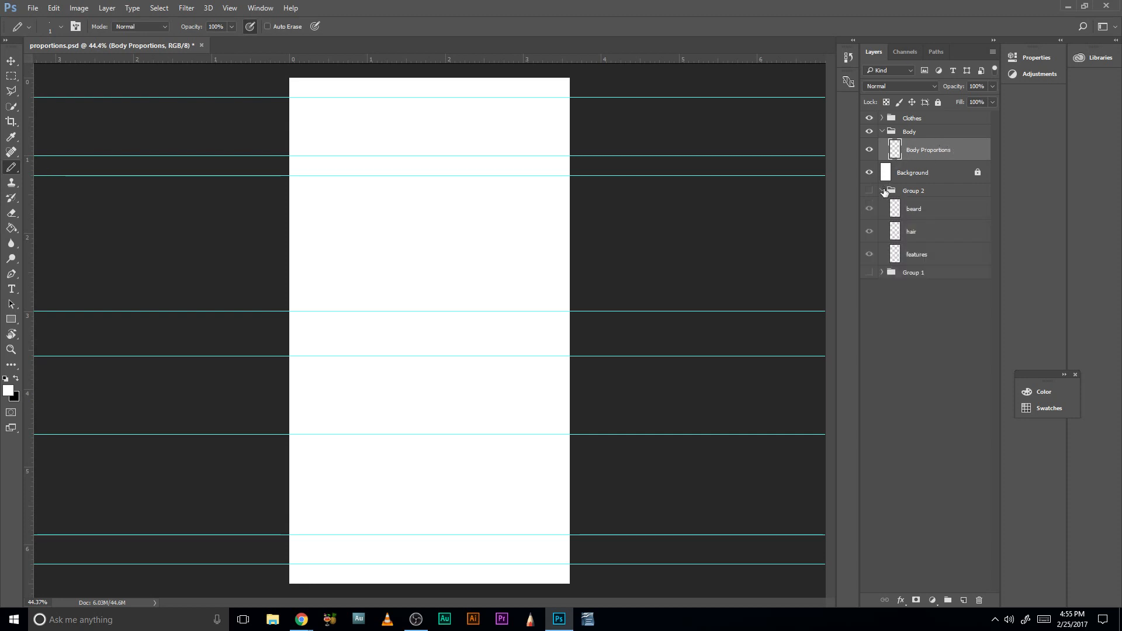
{"action": "left_click", "coordinate": [883, 192]}
{"action": "left_click", "coordinate": [883, 205]}
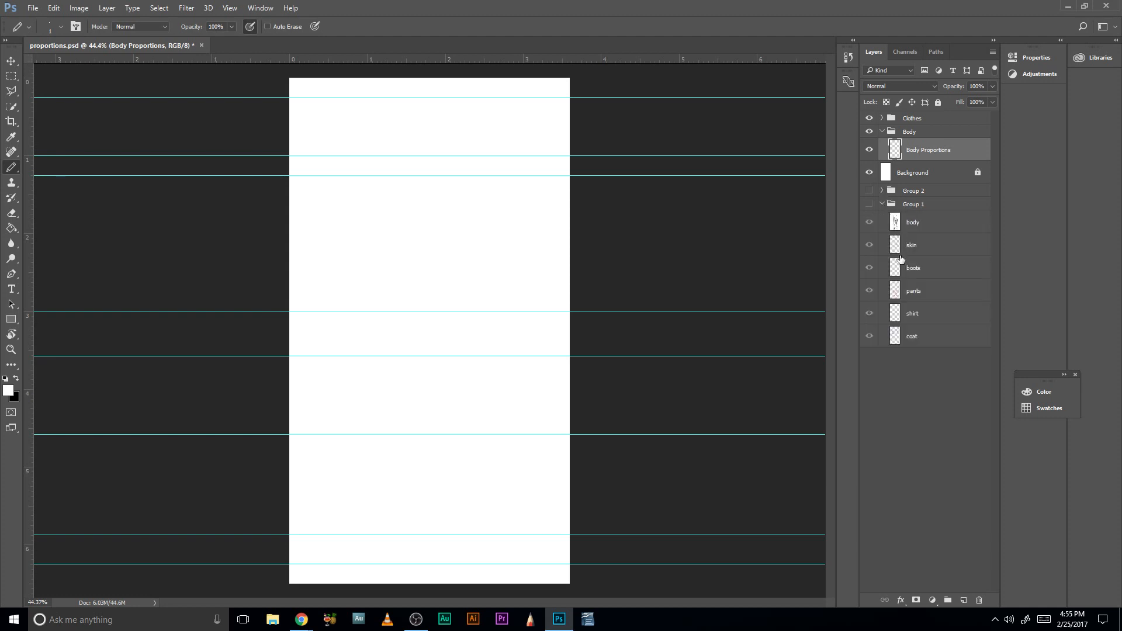
{"action": "left_click", "coordinate": [882, 204]}
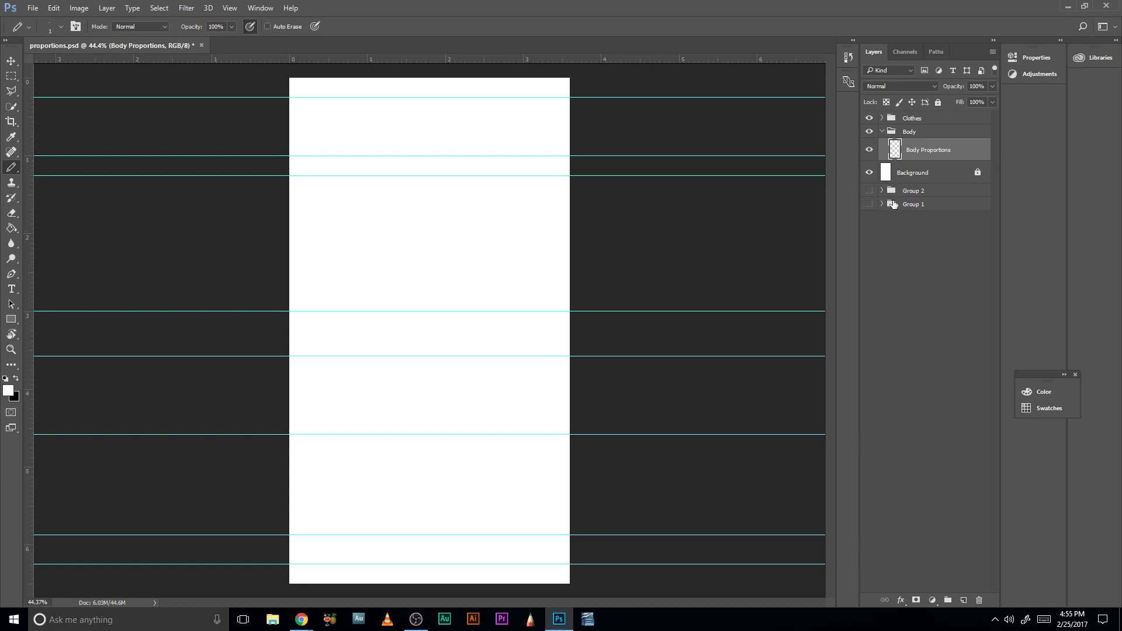
{"action": "left_click", "coordinate": [905, 174]}
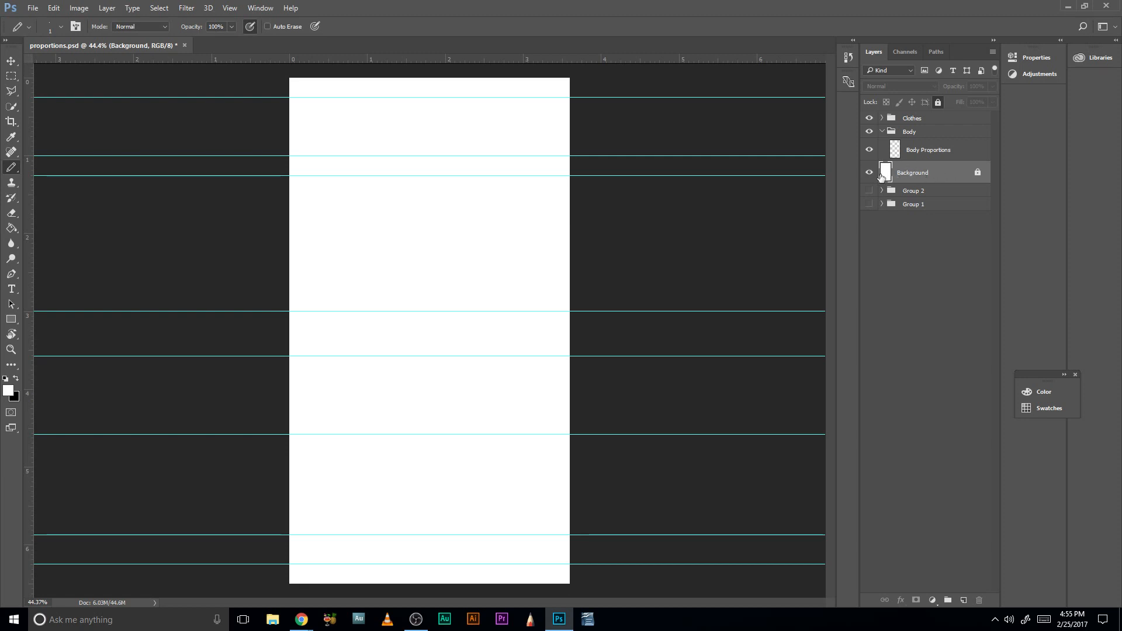
{"action": "left_click", "coordinate": [924, 149]}
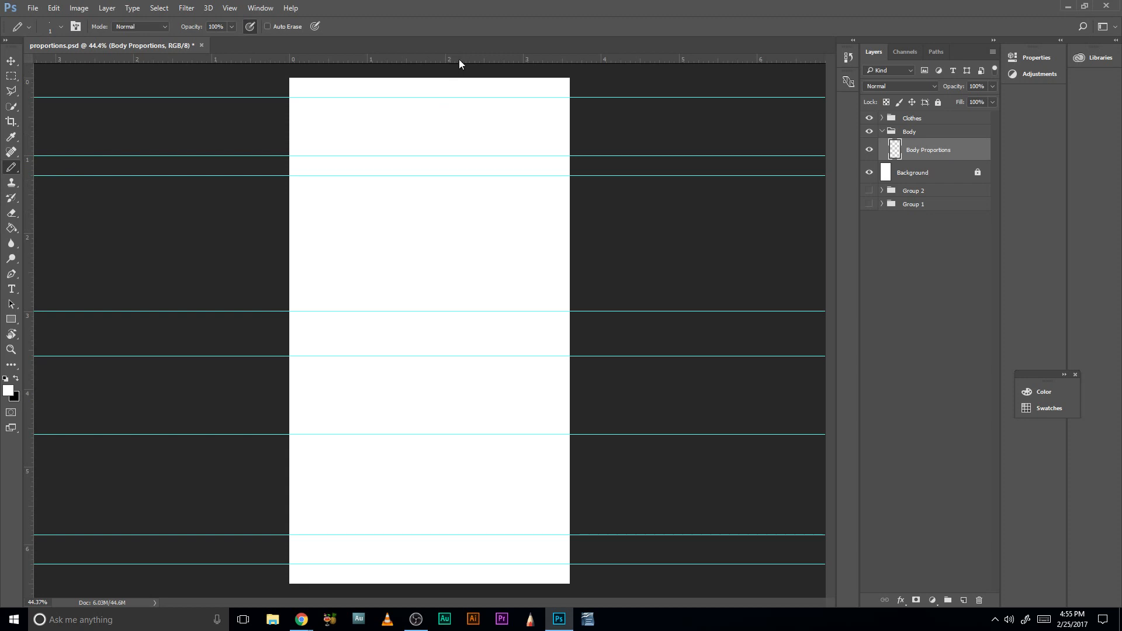
- Move the third horizontal guide from the canvas bottom slightly down, to about 4.75 on the vertical ruler
{"action": "mouse_move", "coordinate": [460, 63]}
{"action": "left_mouse_down"}
{"action": "mouse_move", "coordinate": [464, 120]}
{"action": "mouse_move", "coordinate": [473, 58]}
{"action": "left_mouse_up"}
{"action": "key", "text": "ctrl"}
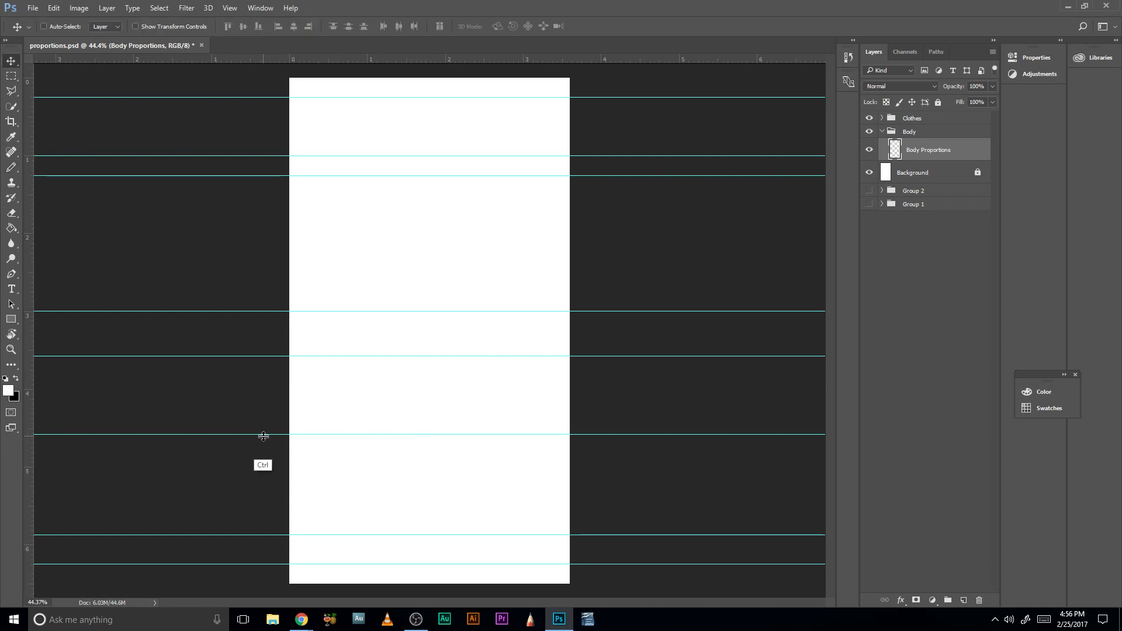
{"action": "left_click_drag", "start_coordinate": [267, 434], "coordinate": [267, 448]}
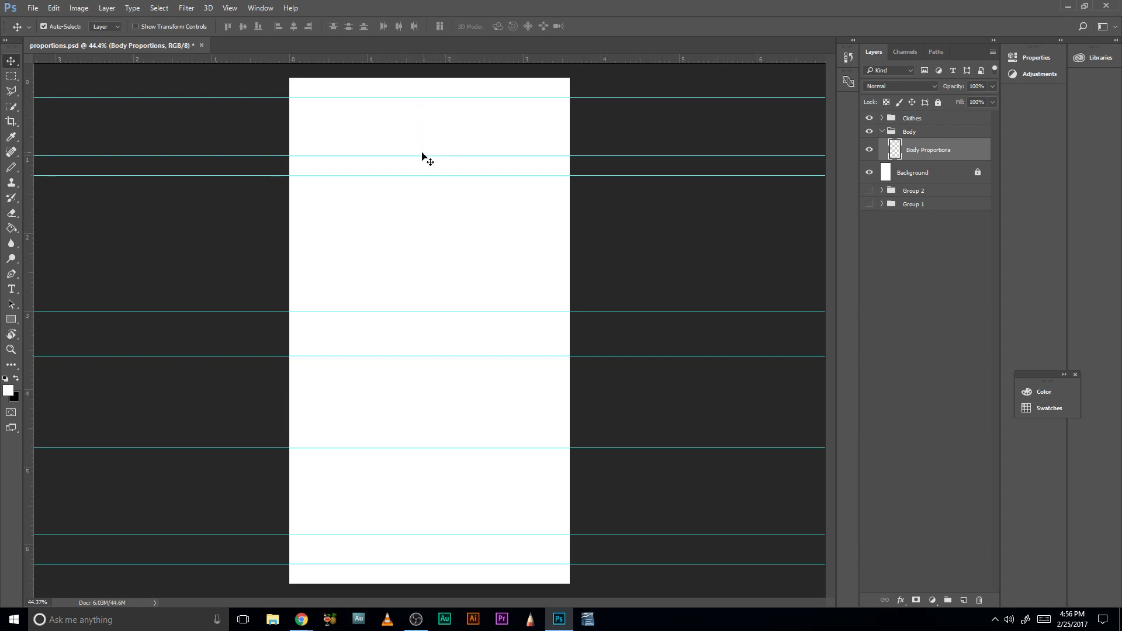
{"action": "key", "text": "ctrl"}
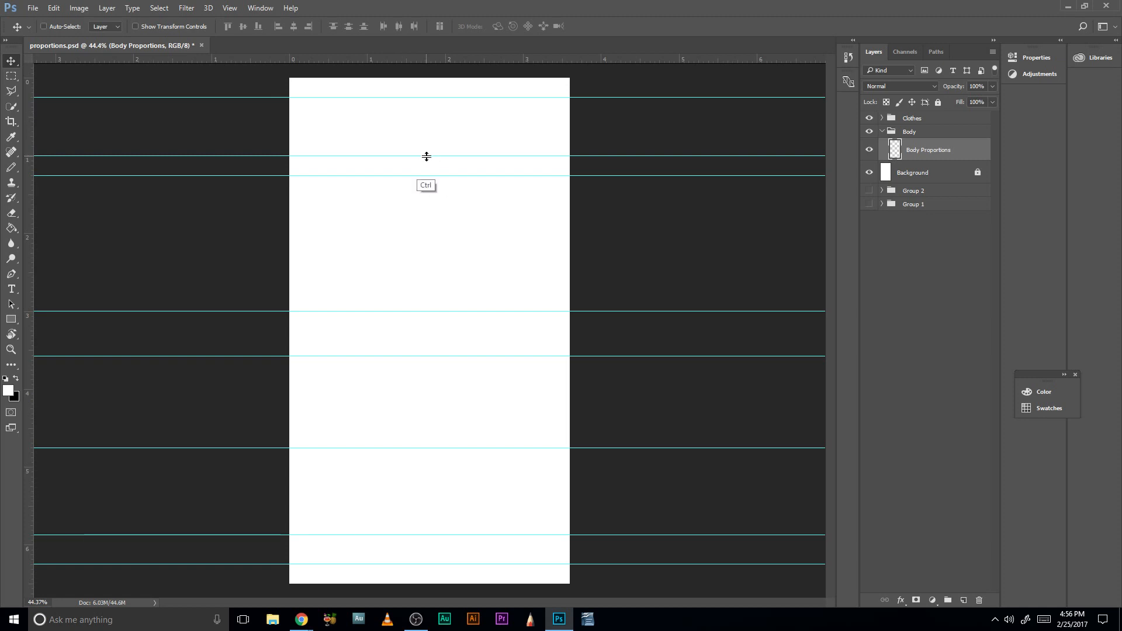
{"action": "mouse_move", "coordinate": [426, 156]}
{"action": "left_mouse_down"}
{"action": "mouse_move", "coordinate": [429, 146]}
{"action": "mouse_move", "coordinate": [427, 157]}
{"action": "left_mouse_up"}
- Zoom in to about 111% on the head area around the three uppermost guides
{"action": "key", "text": "space"}
{"action": "key", "text": "z"}
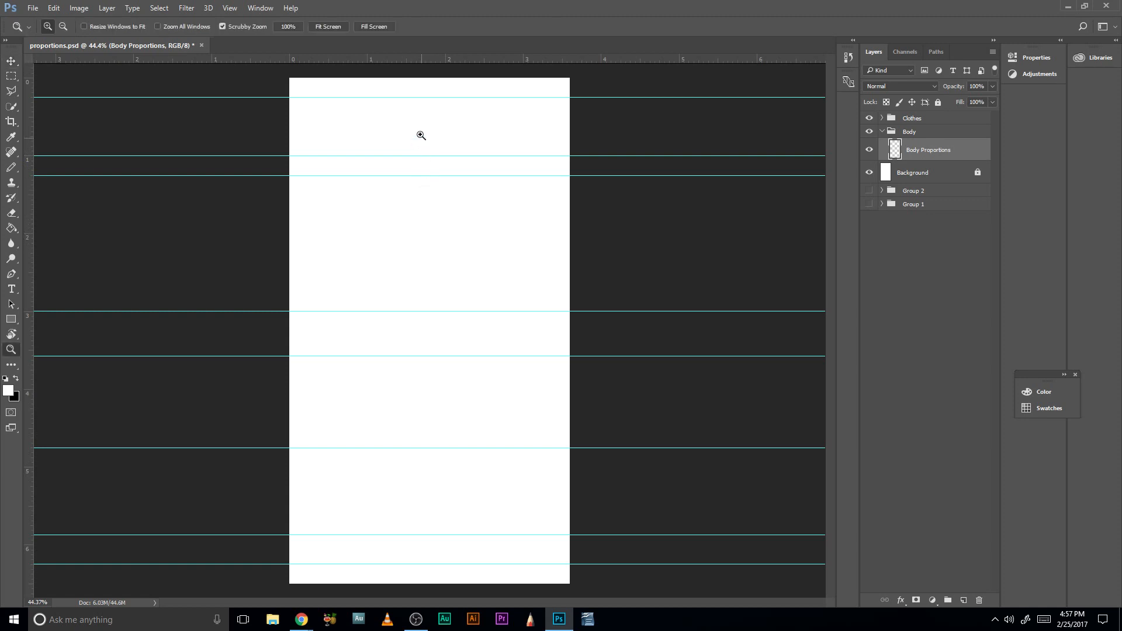
{"action": "left_click_drag", "start_coordinate": [421, 130], "coordinate": [447, 132]}
{"action": "left_click_drag", "start_coordinate": [447, 134], "coordinate": [476, 181]}
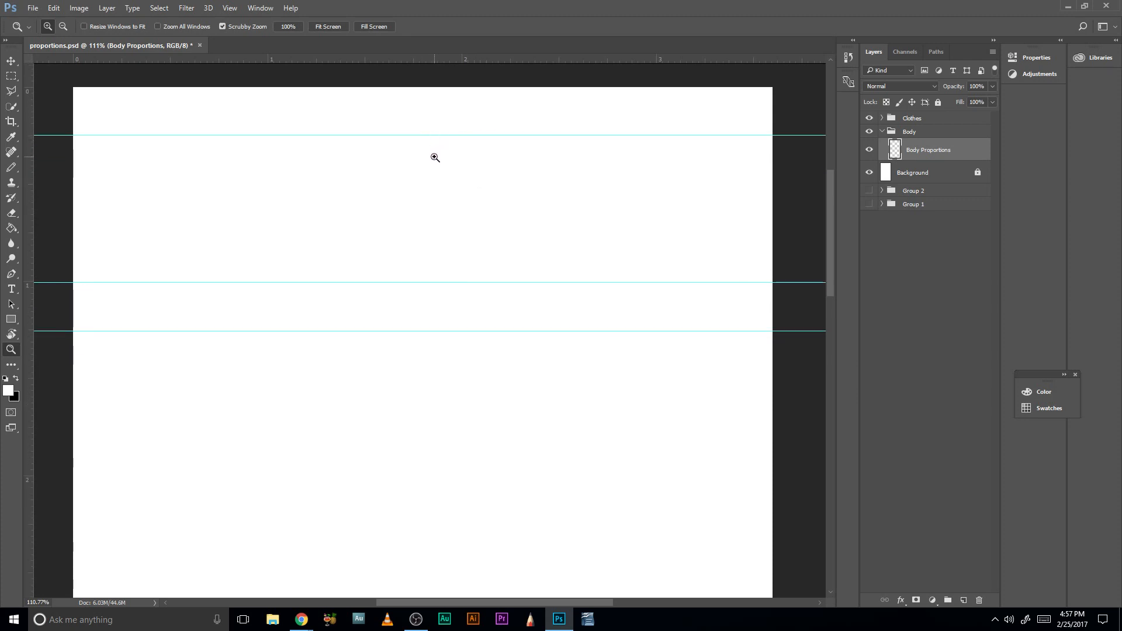
{"action": "key", "text": "b"}
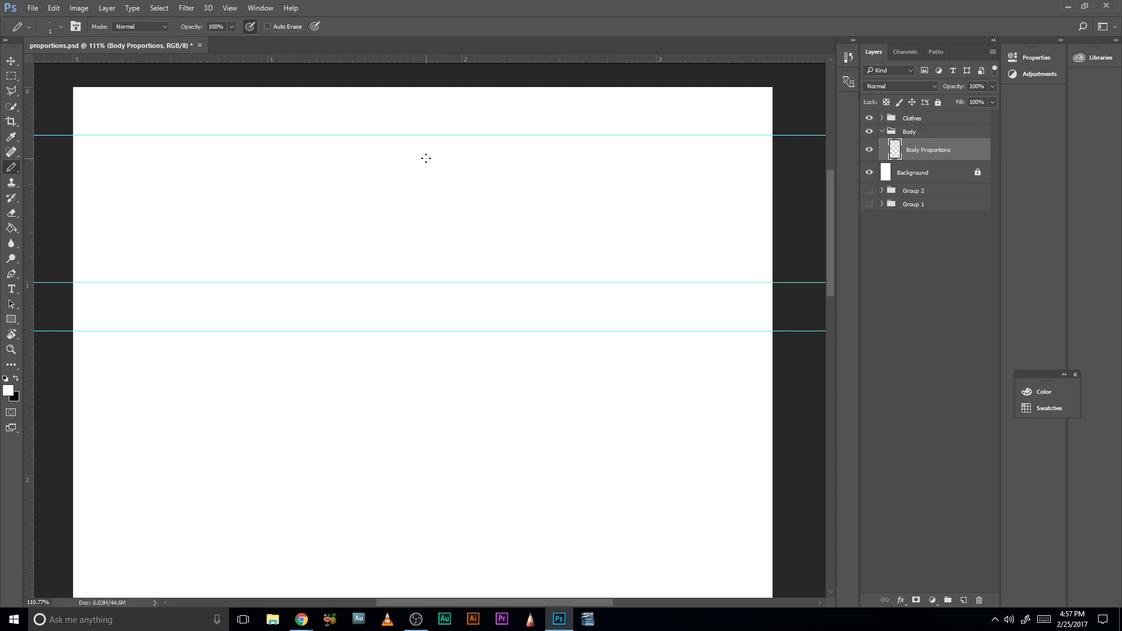
{"action": "key", "text": "z"}
{"action": "mouse_move", "coordinate": [396, 173]}
{"action": "left_mouse_down"}
{"action": "mouse_move", "coordinate": [428, 182]}
{"action": "mouse_move", "coordinate": [404, 182]}
{"action": "left_mouse_up"}
{"action": "key", "text": "v"}
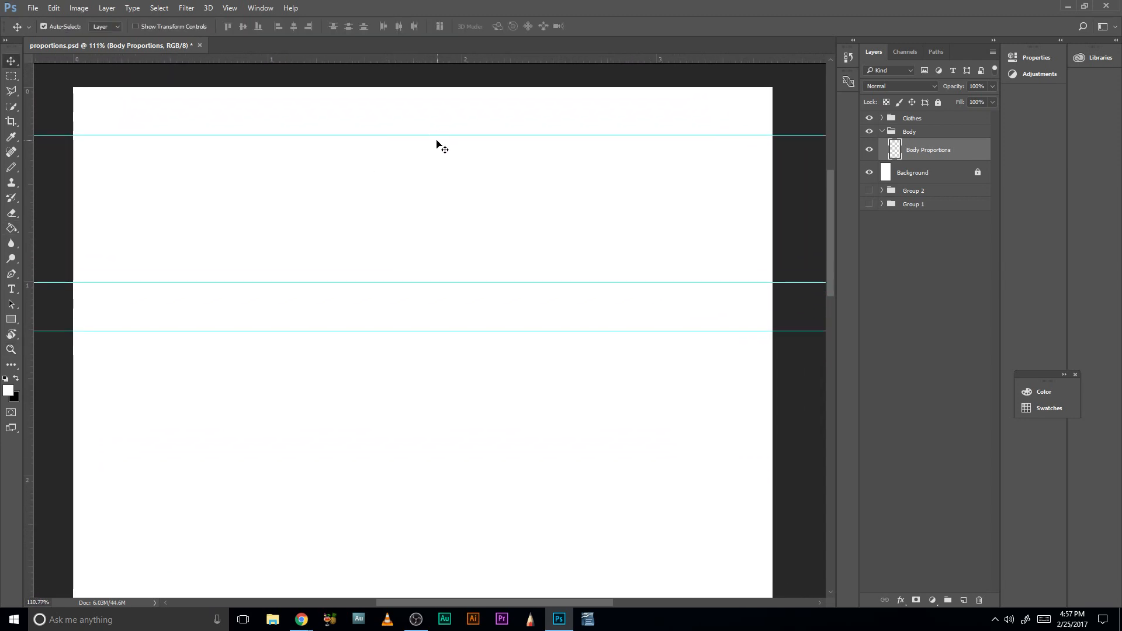
{"action": "key", "text": "b"}
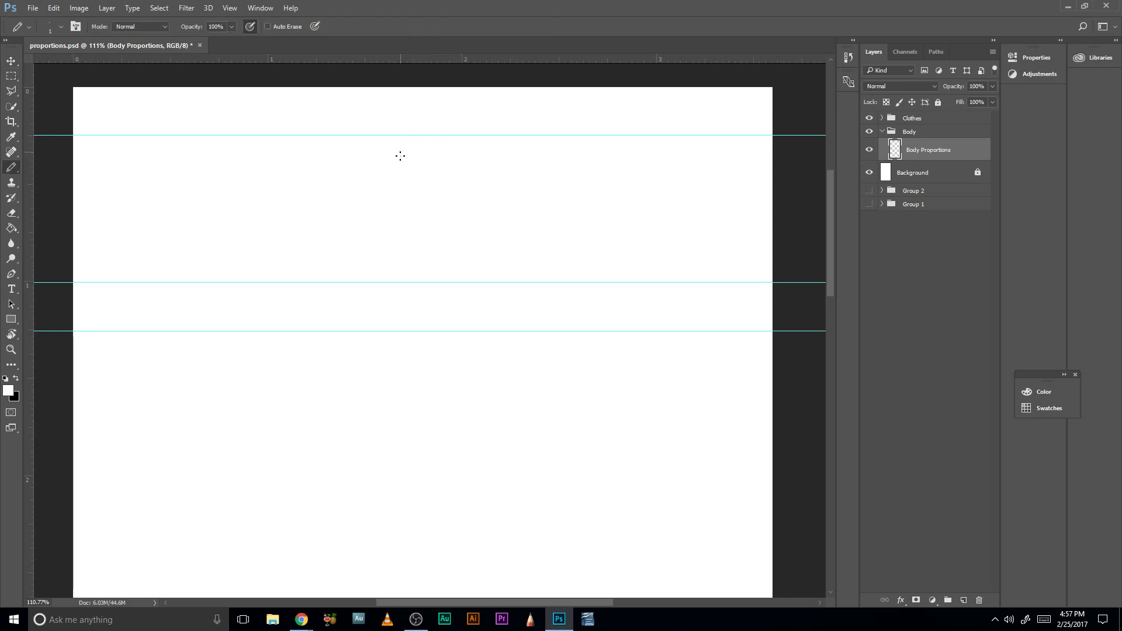
- Set the Eraser tool's brush size to 31 px
{"action": "key", "text": "e"}
{"action": "left_click", "coordinate": [11, 212]}
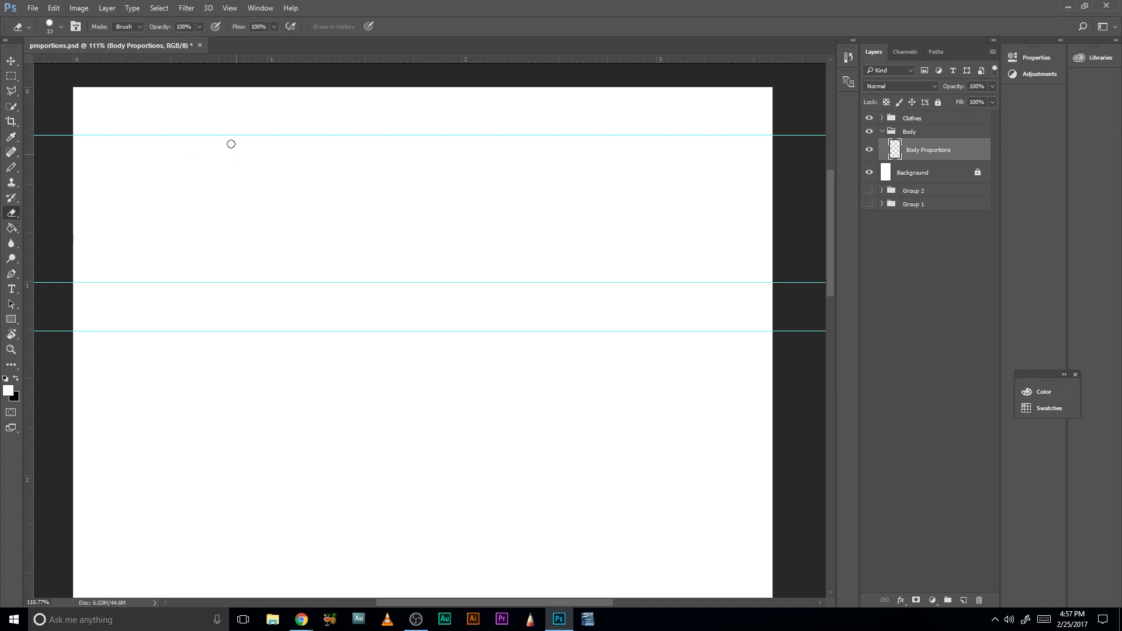
{"action": "left_click", "coordinate": [61, 27]}
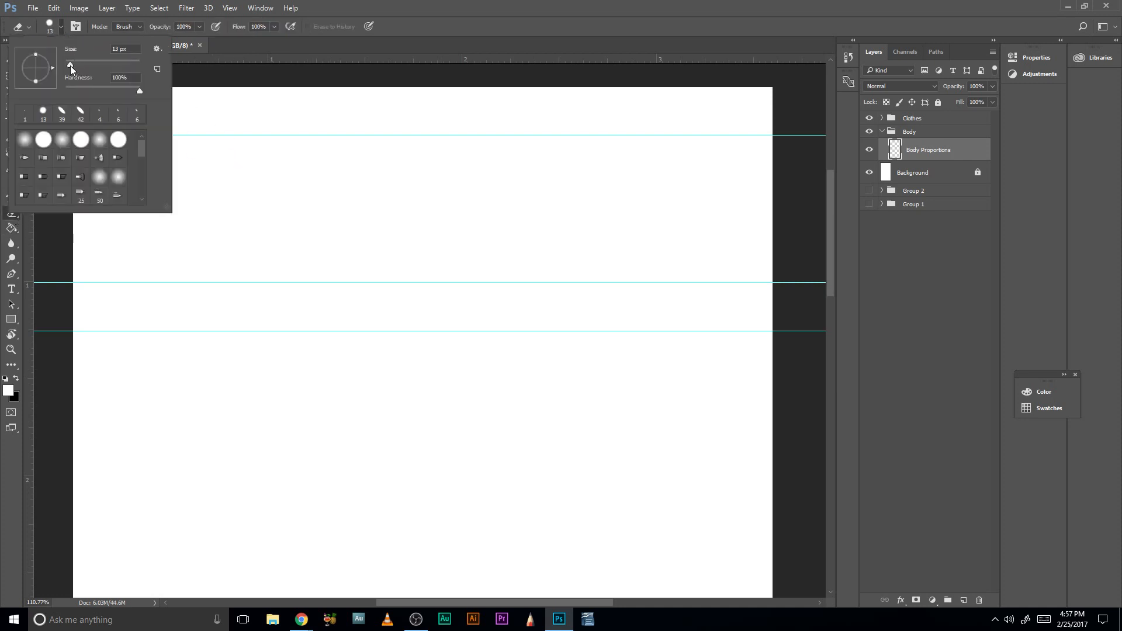
{"action": "left_click_drag", "start_coordinate": [71, 65], "coordinate": [74, 66]}
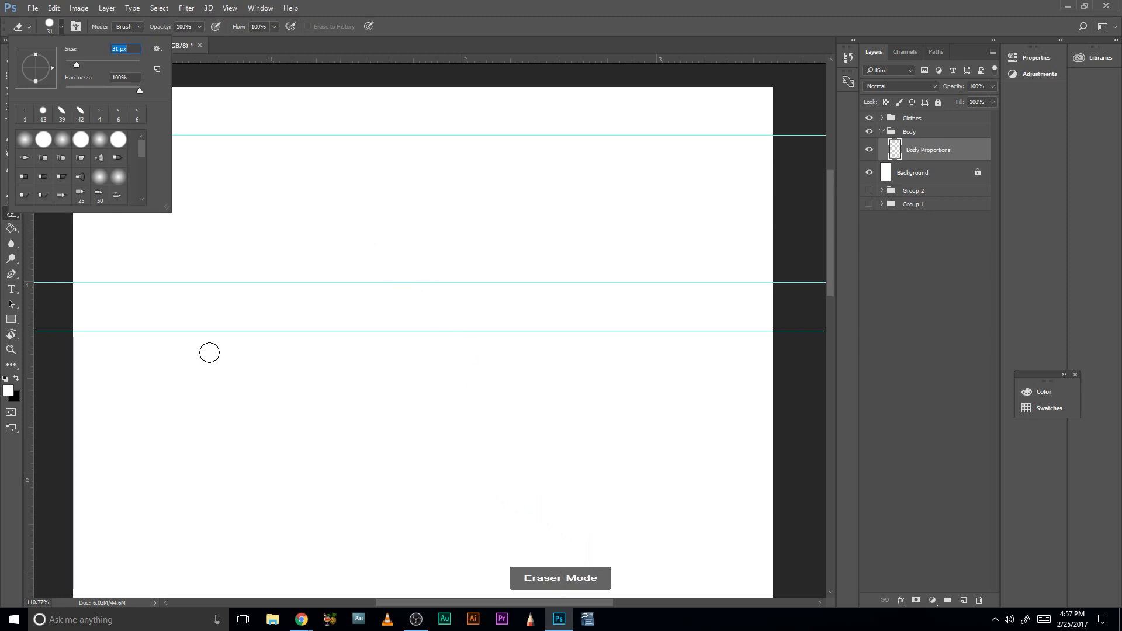
{"action": "left_click", "coordinate": [61, 27]}
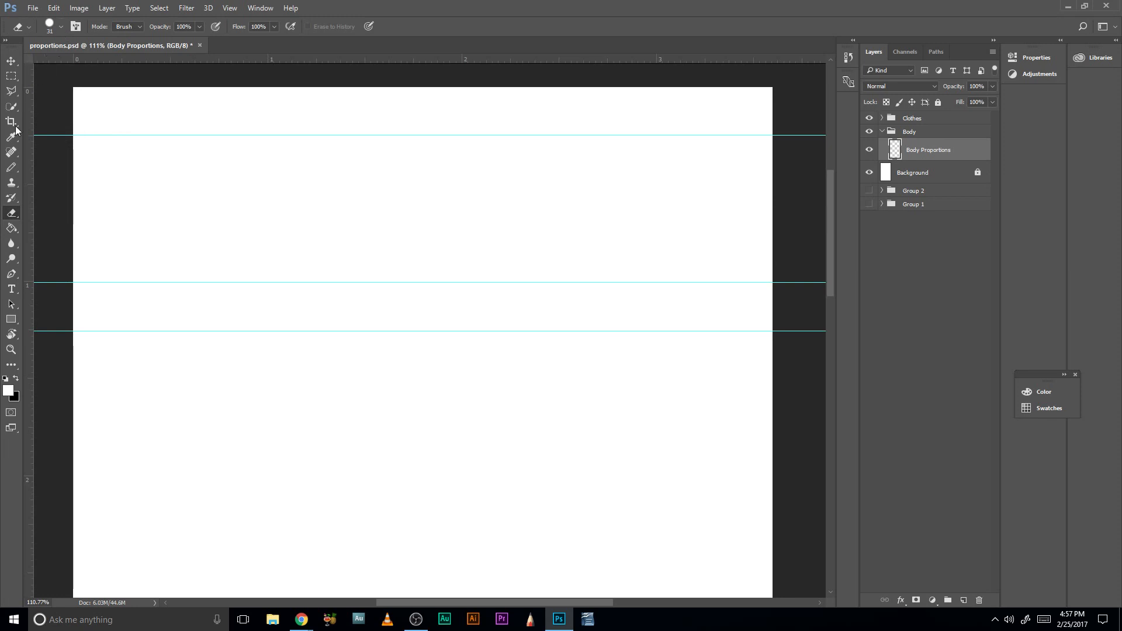
- Return to the Pencil tool and swap the colours so that black is the foreground colour
{"action": "left_click", "coordinate": [11, 168]}
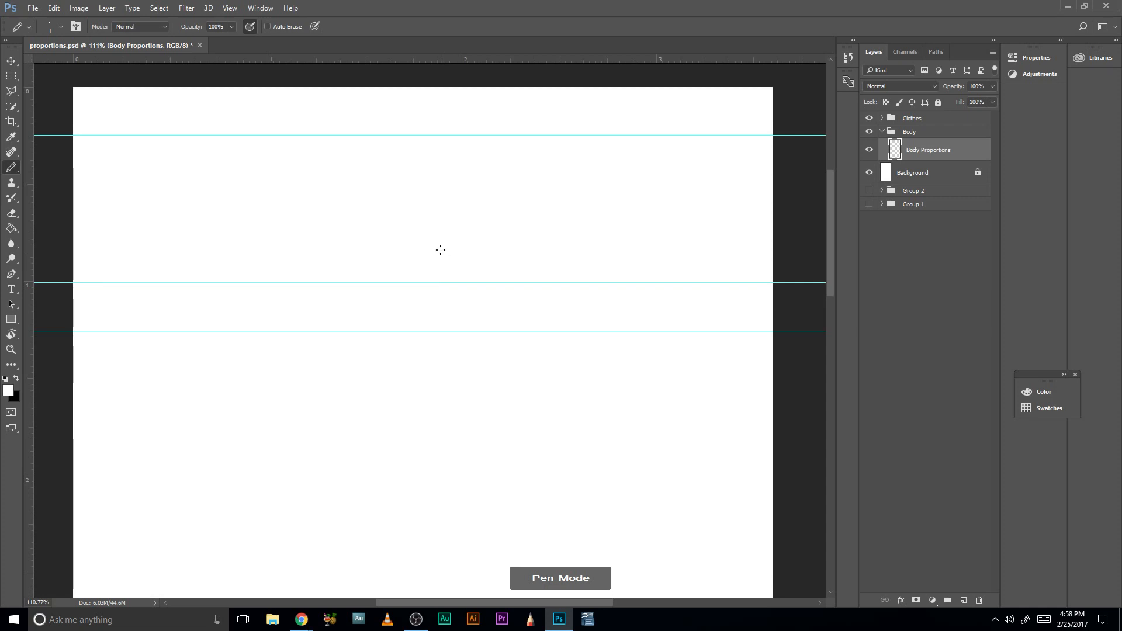
{"action": "right_click", "coordinate": [441, 250]}
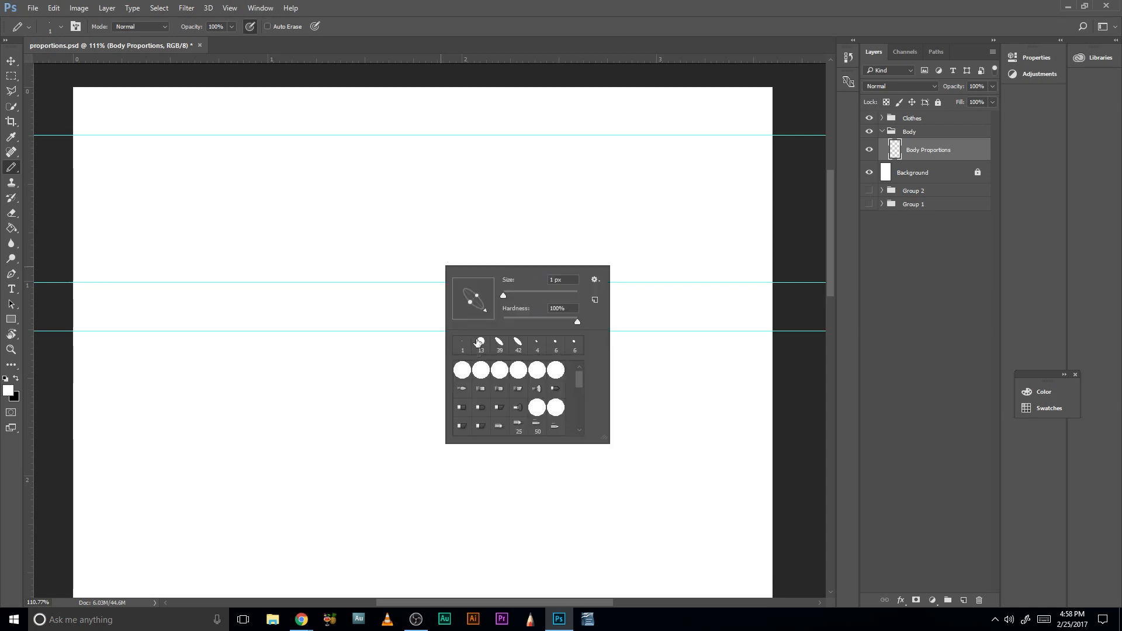
{"action": "left_click", "coordinate": [497, 226]}
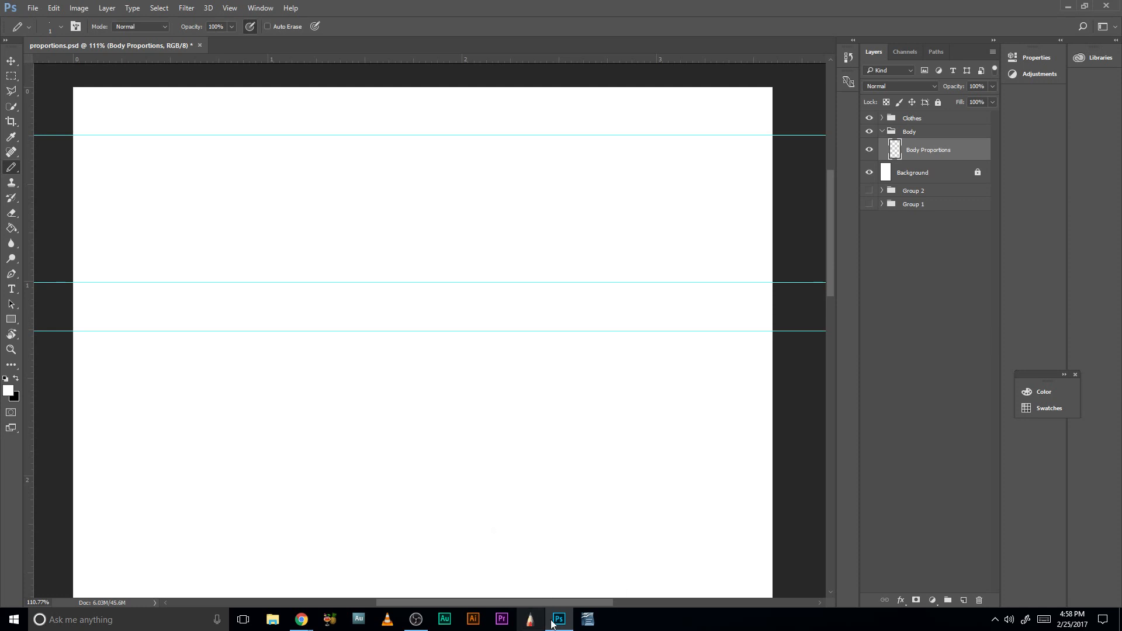
{"action": "mouse_move", "coordinate": [564, 618]}
{"action": "left_click", "coordinate": [17, 379]}
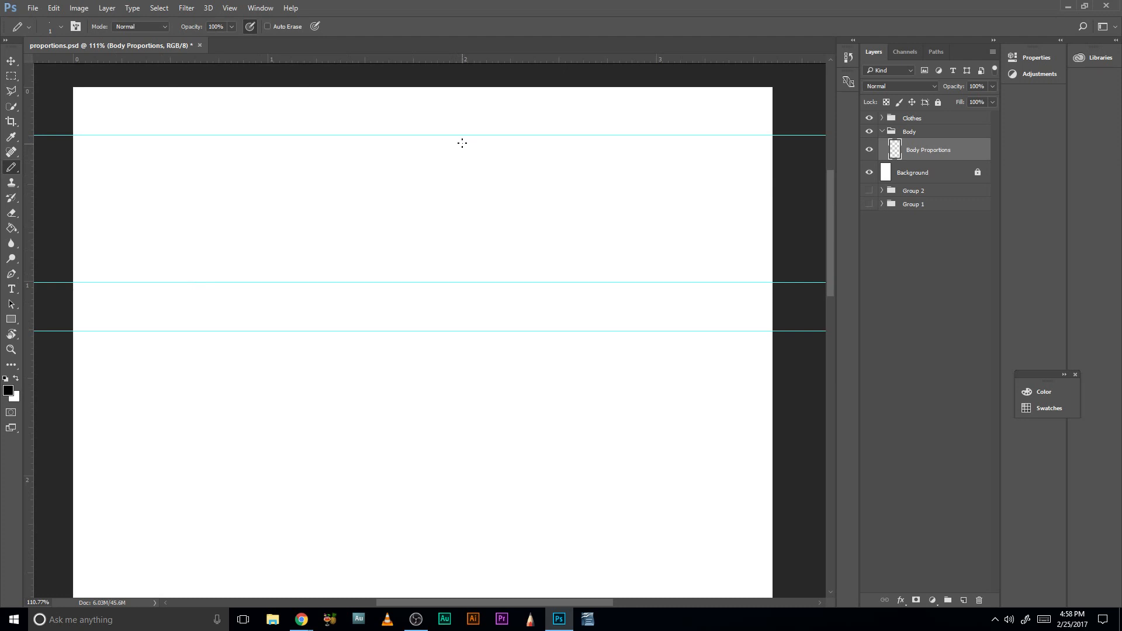
- Try pencilling near-vertical strokes for the head between the two uppermost guides, erasing them between attempts
{"action": "left_click_drag", "start_coordinate": [455, 138], "coordinate": [449, 229]}
{"action": "left_click_drag", "start_coordinate": [452, 227], "coordinate": [456, 140]}
{"action": "key", "text": "b"}
{"action": "key", "text": "e"}
{"action": "key", "text": "b"}
{"action": "left_click_drag", "start_coordinate": [434, 140], "coordinate": [425, 271]}
{"action": "left_click_drag", "start_coordinate": [431, 160], "coordinate": [432, 282]}
{"action": "left_click_drag", "start_coordinate": [432, 145], "coordinate": [434, 269]}
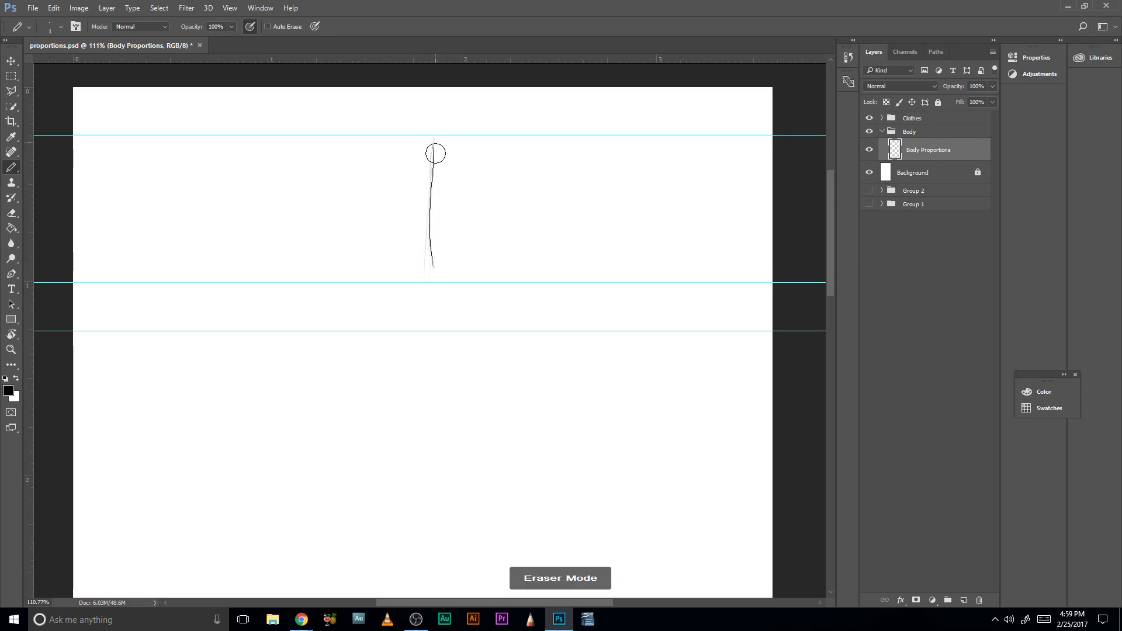
{"action": "mouse_move", "coordinate": [436, 150]}
{"action": "left_mouse_down"}
{"action": "mouse_move", "coordinate": [427, 261]}
{"action": "mouse_move", "coordinate": [433, 138]}
{"action": "mouse_move", "coordinate": [431, 252]}
{"action": "left_mouse_up"}
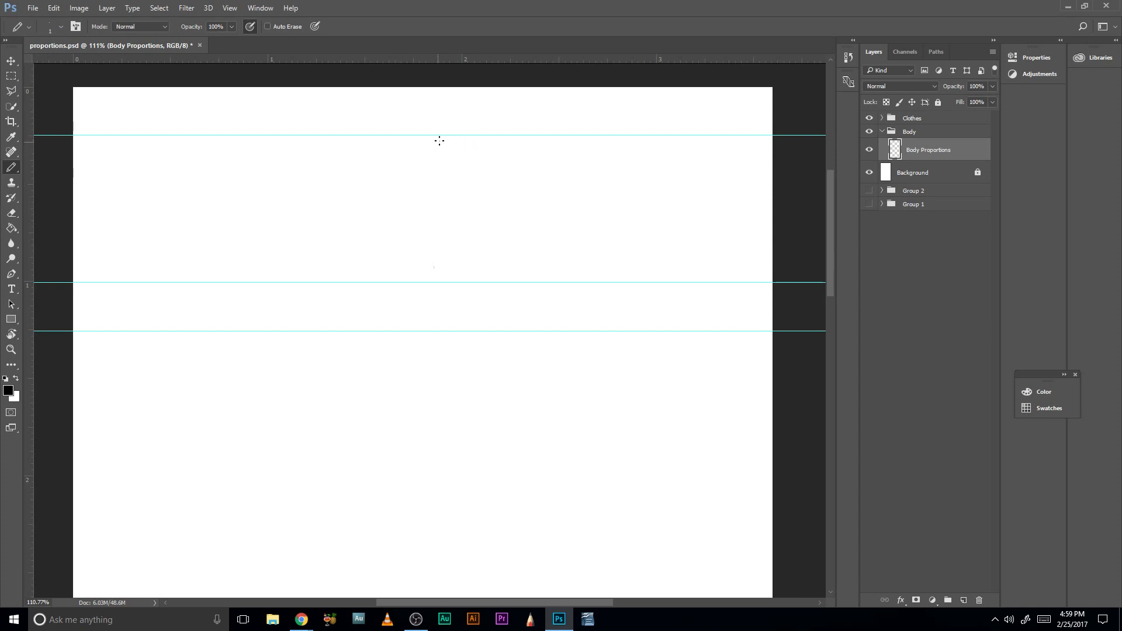
- Pencil the front-view head between the two uppermost guides: vertical centre line, short horizontal eye line and oval outline
{"action": "left_click_drag", "start_coordinate": [442, 141], "coordinate": [439, 268]}
{"action": "mouse_move", "coordinate": [412, 195]}
{"action": "left_mouse_down"}
{"action": "mouse_move", "coordinate": [451, 196]}
{"action": "mouse_move", "coordinate": [437, 197]}
{"action": "left_mouse_up"}
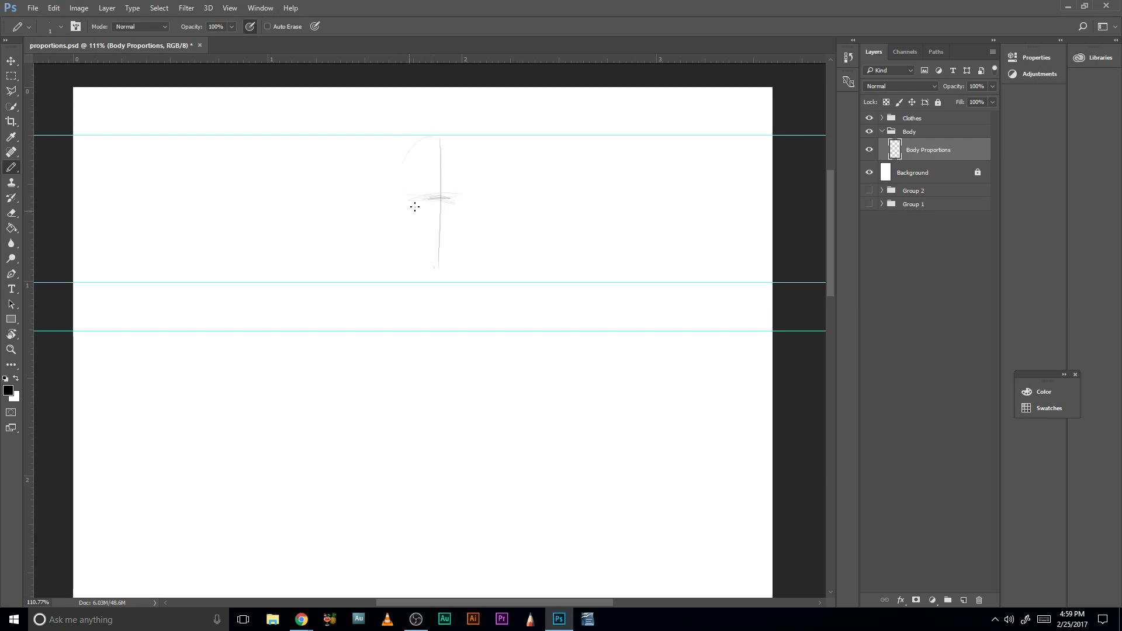
{"action": "left_click_drag", "start_coordinate": [395, 192], "coordinate": [401, 170]}
{"action": "left_click_drag", "start_coordinate": [461, 231], "coordinate": [478, 200]}
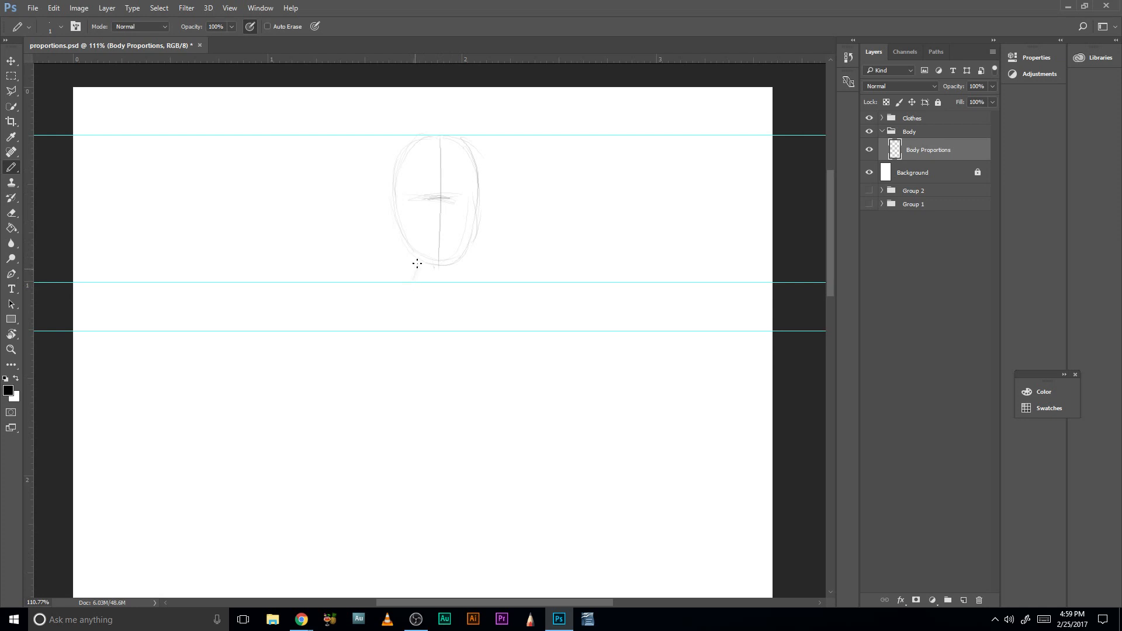
- Sketch the neck and first shoulder strokes below the head, and reinforce both sides of the head outline
{"action": "mouse_move", "coordinate": [462, 263]}
{"action": "left_mouse_down"}
{"action": "mouse_move", "coordinate": [474, 287]}
{"action": "mouse_move", "coordinate": [469, 247]}
{"action": "mouse_move", "coordinate": [404, 226]}
{"action": "mouse_move", "coordinate": [411, 277]}
{"action": "mouse_move", "coordinate": [467, 282]}
{"action": "left_mouse_up"}
{"action": "left_click_drag", "start_coordinate": [471, 241], "coordinate": [466, 270]}
{"action": "mouse_move", "coordinate": [414, 245]}
{"action": "left_mouse_down"}
{"action": "mouse_move", "coordinate": [421, 281]}
{"action": "mouse_move", "coordinate": [460, 277]}
{"action": "mouse_move", "coordinate": [414, 250]}
{"action": "left_mouse_up"}
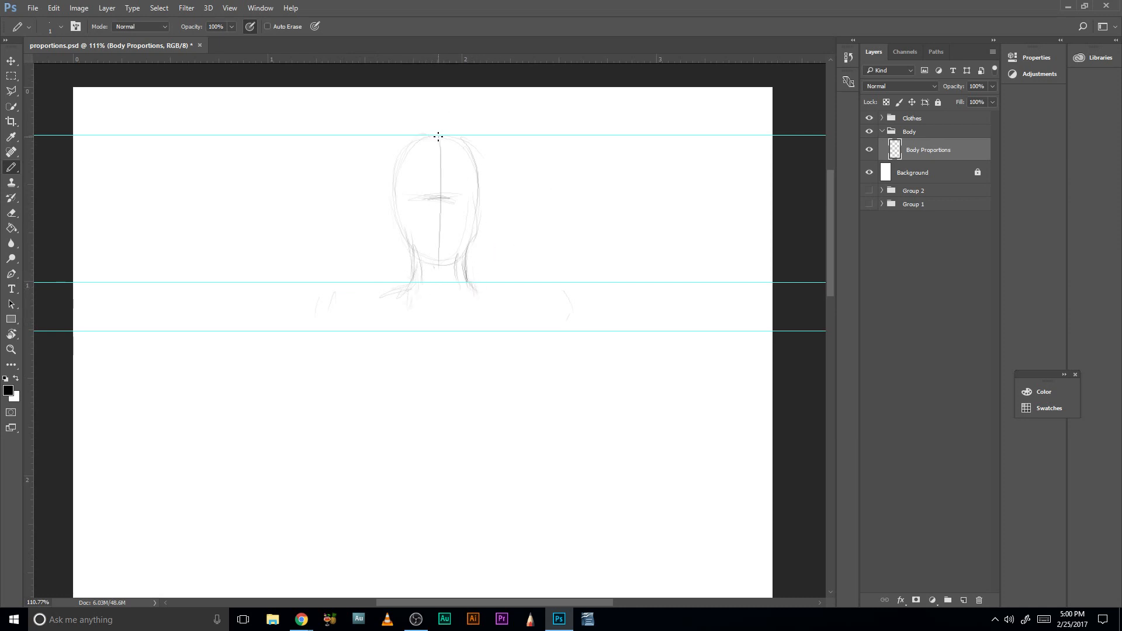
{"action": "left_click_drag", "start_coordinate": [401, 154], "coordinate": [395, 188]}
{"action": "left_click_drag", "start_coordinate": [476, 169], "coordinate": [473, 197]}
{"action": "left_click_drag", "start_coordinate": [422, 205], "coordinate": [408, 206]}
- Zoom to about 284% and pencil one brow and eye line, a circle between the eyes, and nose, mouth and chin marks
{"action": "key", "text": "z"}
{"action": "mouse_move", "coordinate": [426, 188]}
{"action": "left_mouse_down"}
{"action": "mouse_move", "coordinate": [463, 195]}
{"action": "mouse_move", "coordinate": [483, 172]}
{"action": "mouse_move", "coordinate": [477, 247]}
{"action": "mouse_move", "coordinate": [471, 238]}
{"action": "left_mouse_up"}
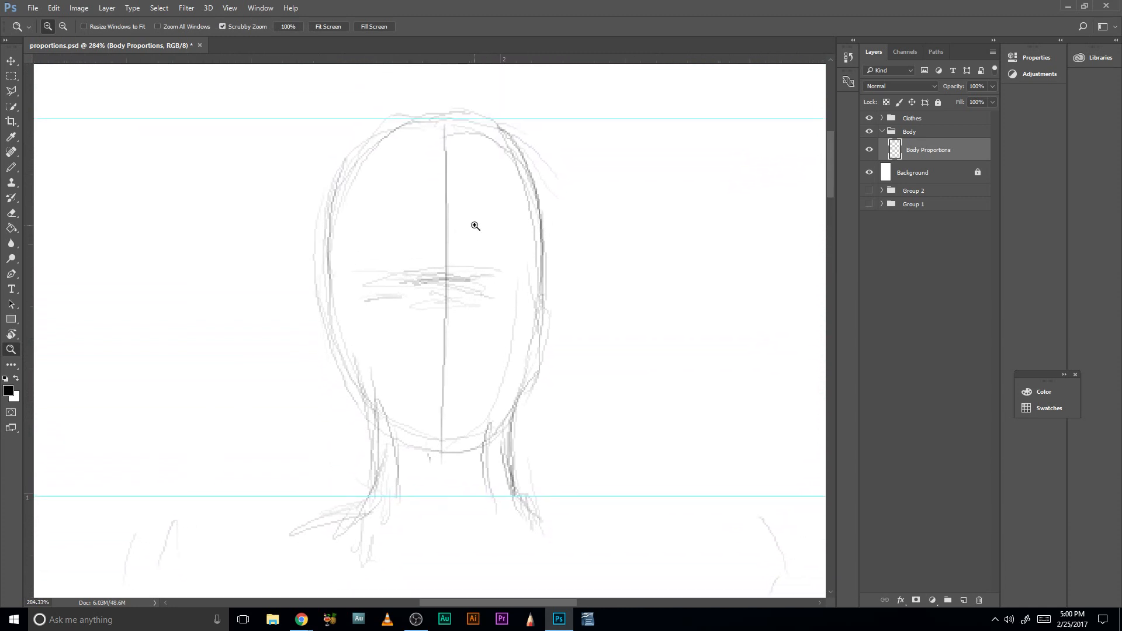
{"action": "key", "text": "b"}
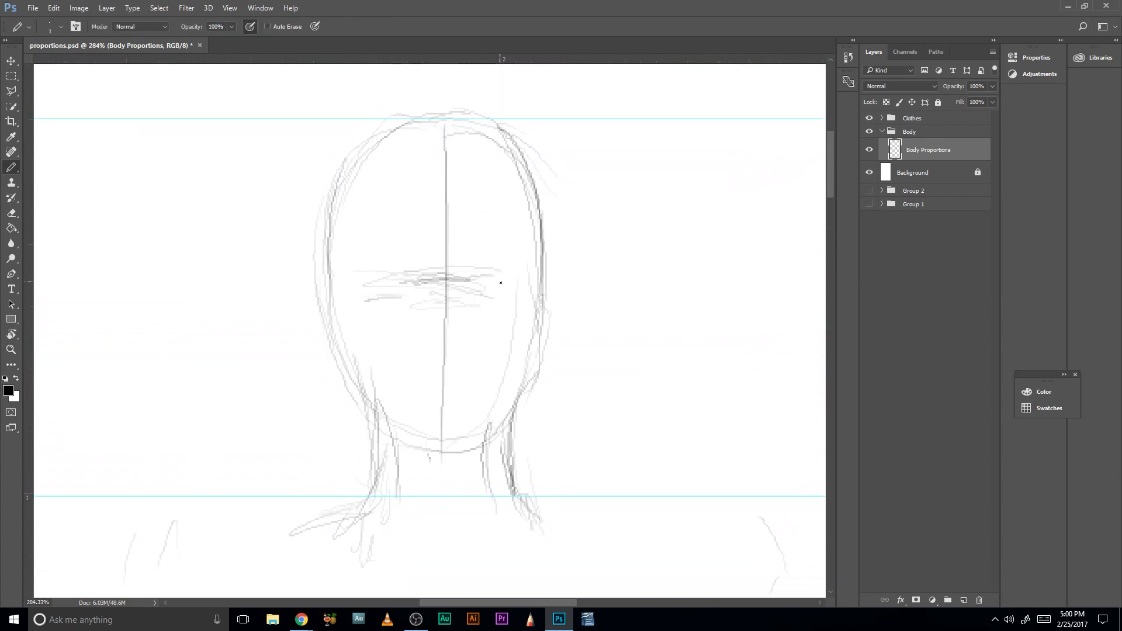
{"action": "left_click_drag", "start_coordinate": [506, 292], "coordinate": [488, 293]}
{"action": "left_click_drag", "start_coordinate": [450, 328], "coordinate": [456, 369]}
{"action": "left_click_drag", "start_coordinate": [439, 404], "coordinate": [449, 404]}
{"action": "left_click_drag", "start_coordinate": [440, 391], "coordinate": [450, 405]}
{"action": "mouse_move", "coordinate": [482, 443]}
{"action": "left_mouse_down"}
{"action": "mouse_move", "coordinate": [448, 452]}
{"action": "mouse_move", "coordinate": [488, 421]}
{"action": "mouse_move", "coordinate": [443, 468]}
{"action": "left_mouse_up"}
{"action": "left_click_drag", "start_coordinate": [444, 478], "coordinate": [453, 461]}
{"action": "mouse_move", "coordinate": [450, 292]}
{"action": "left_mouse_down"}
{"action": "mouse_move", "coordinate": [515, 275]}
{"action": "mouse_move", "coordinate": [476, 296]}
{"action": "mouse_move", "coordinate": [486, 295]}
{"action": "left_mouse_up"}
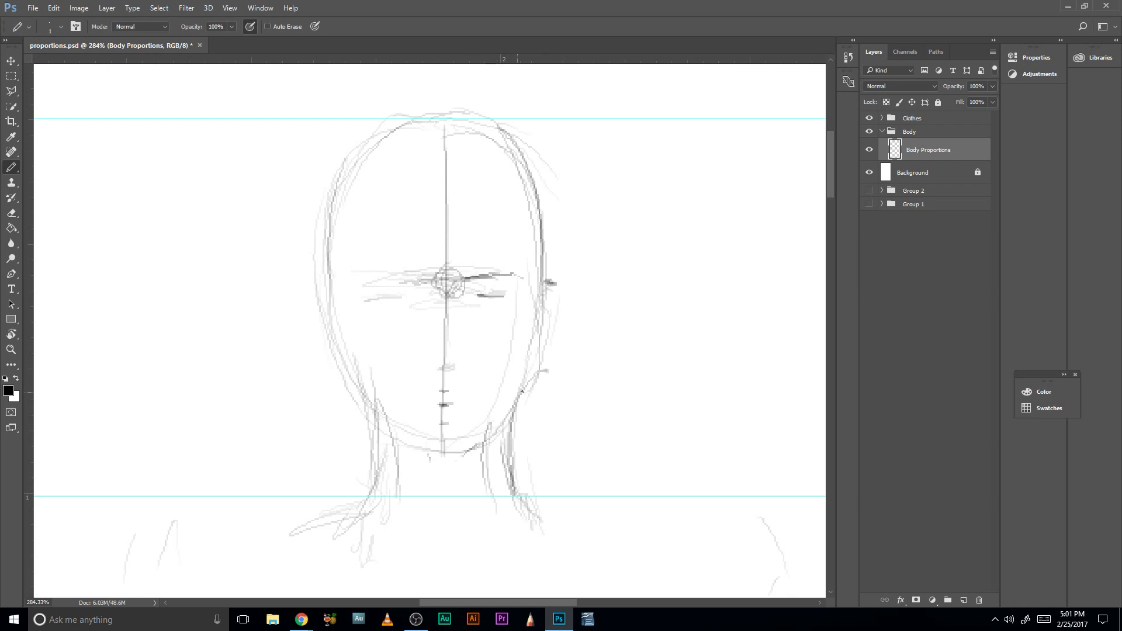
- Draw the ear beside the front-view head and the mouth line from the centre line towards the cheek
{"action": "mouse_move", "coordinate": [530, 387]}
{"action": "left_mouse_down"}
{"action": "mouse_move", "coordinate": [550, 374]}
{"action": "mouse_move", "coordinate": [557, 293]}
{"action": "left_mouse_up"}
{"action": "mouse_move", "coordinate": [451, 404]}
{"action": "left_mouse_down"}
{"action": "mouse_move", "coordinate": [492, 398]}
{"action": "mouse_move", "coordinate": [448, 405]}
{"action": "left_mouse_up"}
{"action": "mouse_move", "coordinate": [538, 380]}
{"action": "left_mouse_down"}
{"action": "mouse_move", "coordinate": [559, 350]}
{"action": "mouse_move", "coordinate": [554, 359]}
{"action": "left_mouse_up"}
- Start a profile forehead line beside the front view and add horizontal guides at the brow, eyes, nose base, mouth and chin
{"action": "mouse_move", "coordinate": [709, 143]}
{"action": "left_mouse_down"}
{"action": "mouse_move", "coordinate": [685, 225]}
{"action": "mouse_move", "coordinate": [696, 199]}
{"action": "left_mouse_up"}
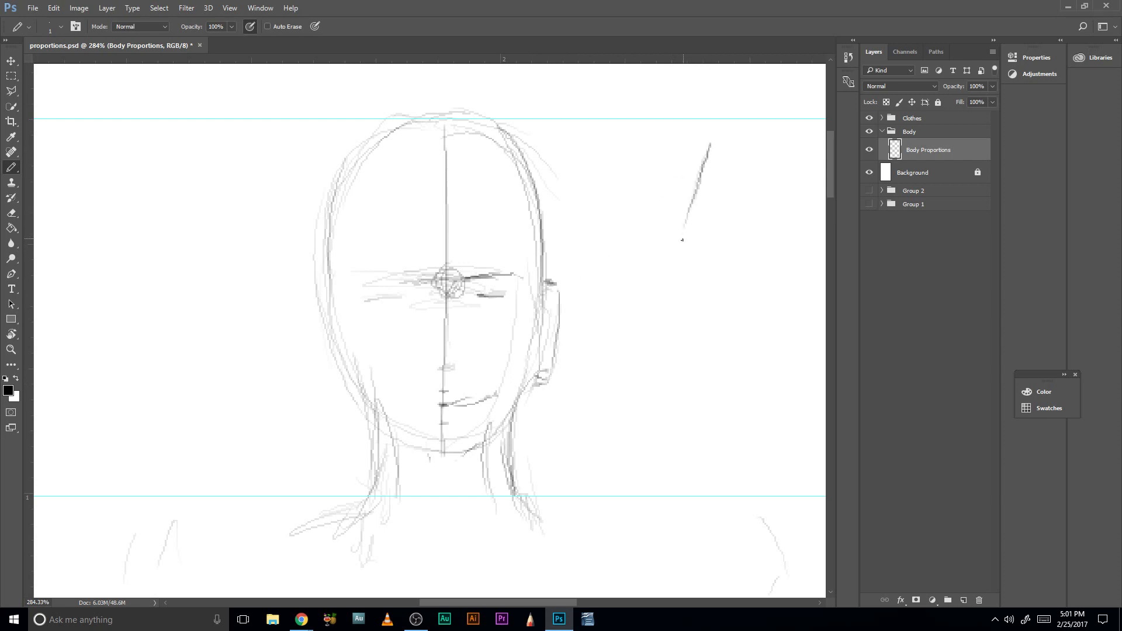
{"action": "left_click_drag", "start_coordinate": [681, 236], "coordinate": [679, 255]}
{"action": "left_click_drag", "start_coordinate": [500, 61], "coordinate": [529, 275]}
{"action": "left_click_drag", "start_coordinate": [543, 60], "coordinate": [562, 367]}
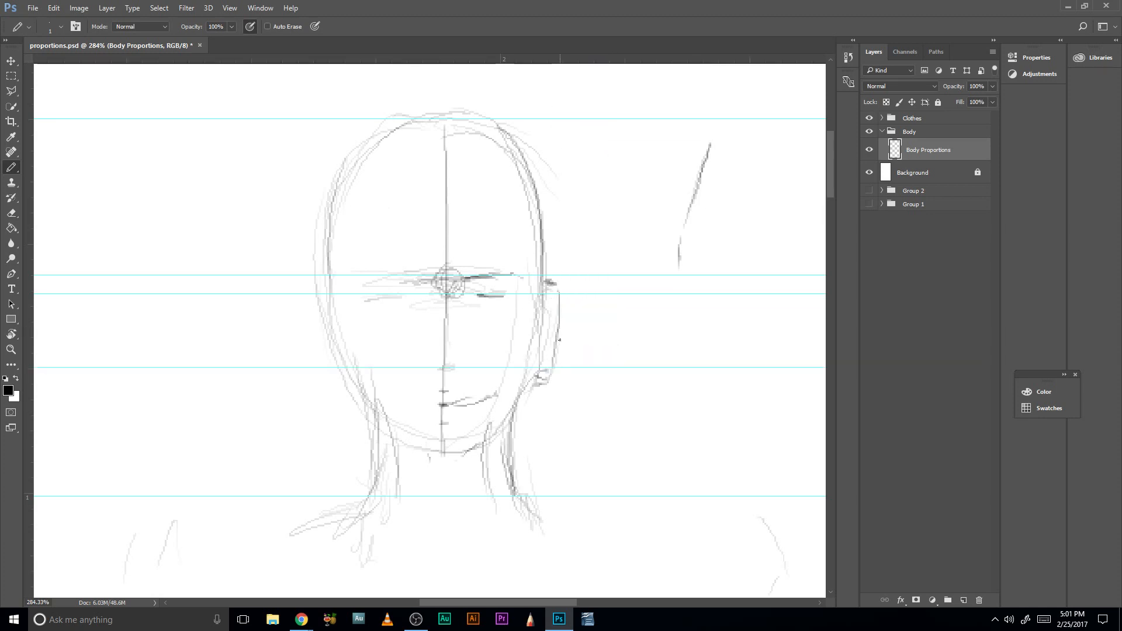
{"action": "left_click_drag", "start_coordinate": [567, 61], "coordinate": [576, 405]}
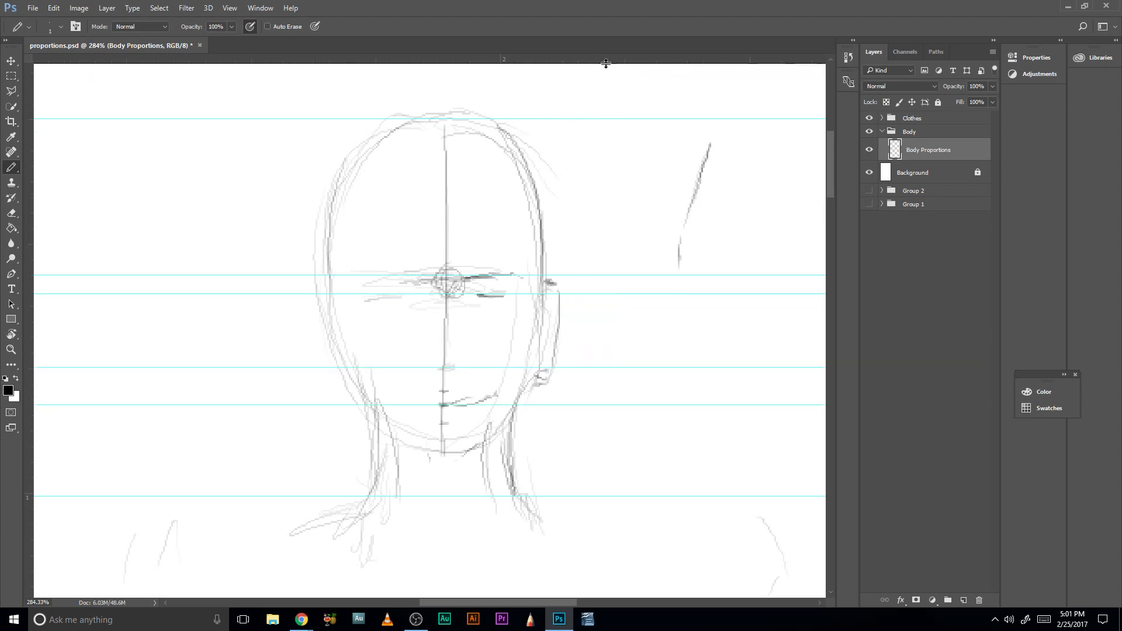
{"action": "left_click_drag", "start_coordinate": [606, 61], "coordinate": [618, 455]}
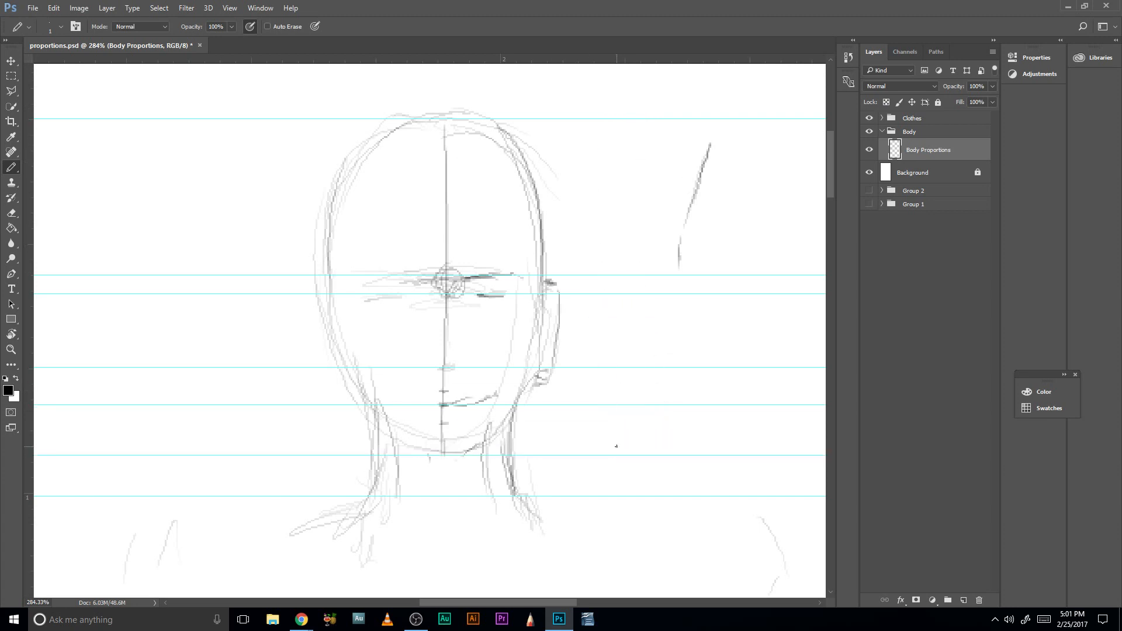
- Pencil the profile's forehead, brow ridge and nose bridge down to the nose-base guide
{"action": "left_click_drag", "start_coordinate": [692, 224], "coordinate": [679, 279]}
{"action": "left_click_drag", "start_coordinate": [696, 200], "coordinate": [730, 125]}
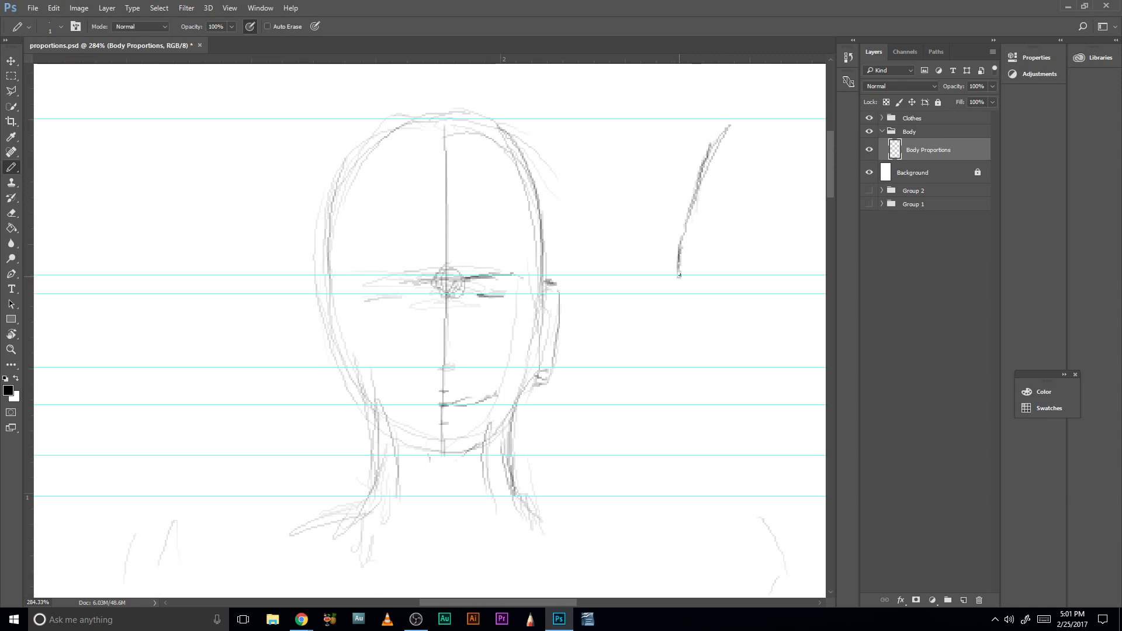
{"action": "mouse_move", "coordinate": [677, 269]}
{"action": "left_mouse_down"}
{"action": "mouse_move", "coordinate": [692, 307]}
{"action": "mouse_move", "coordinate": [685, 286]}
{"action": "mouse_move", "coordinate": [674, 318]}
{"action": "left_mouse_up"}
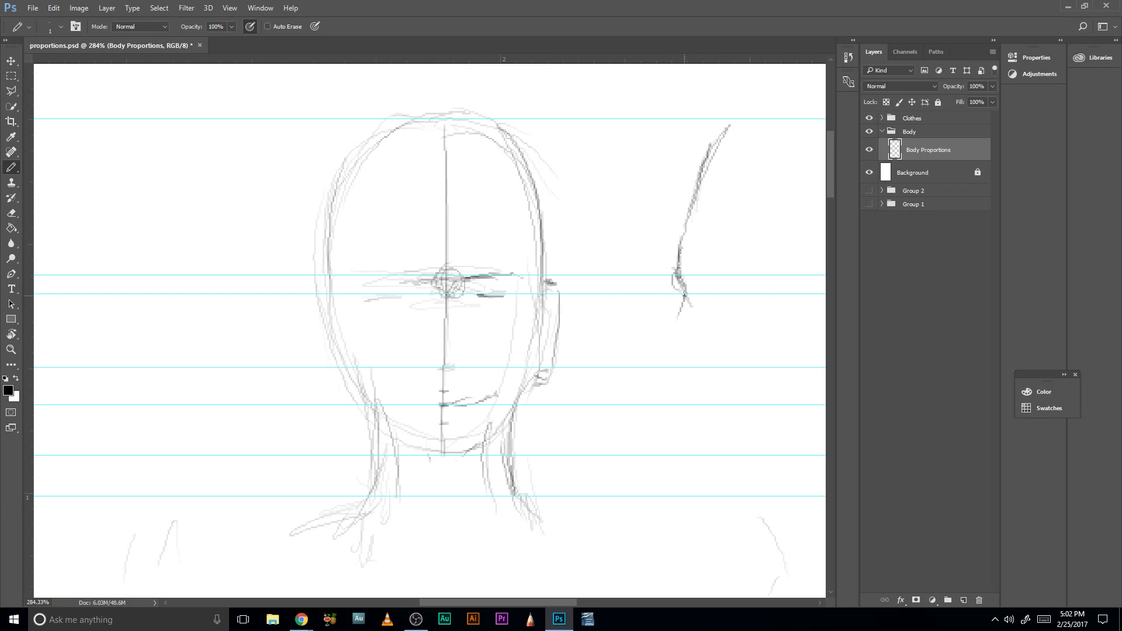
{"action": "mouse_move", "coordinate": [685, 295]}
{"action": "left_mouse_down"}
{"action": "mouse_move", "coordinate": [654, 368]}
{"action": "mouse_move", "coordinate": [665, 370]}
{"action": "left_mouse_up"}
- Draw the profile's lips, chin and jaw underside, plus the start of the neck
{"action": "left_click_drag", "start_coordinate": [678, 375], "coordinate": [672, 421]}
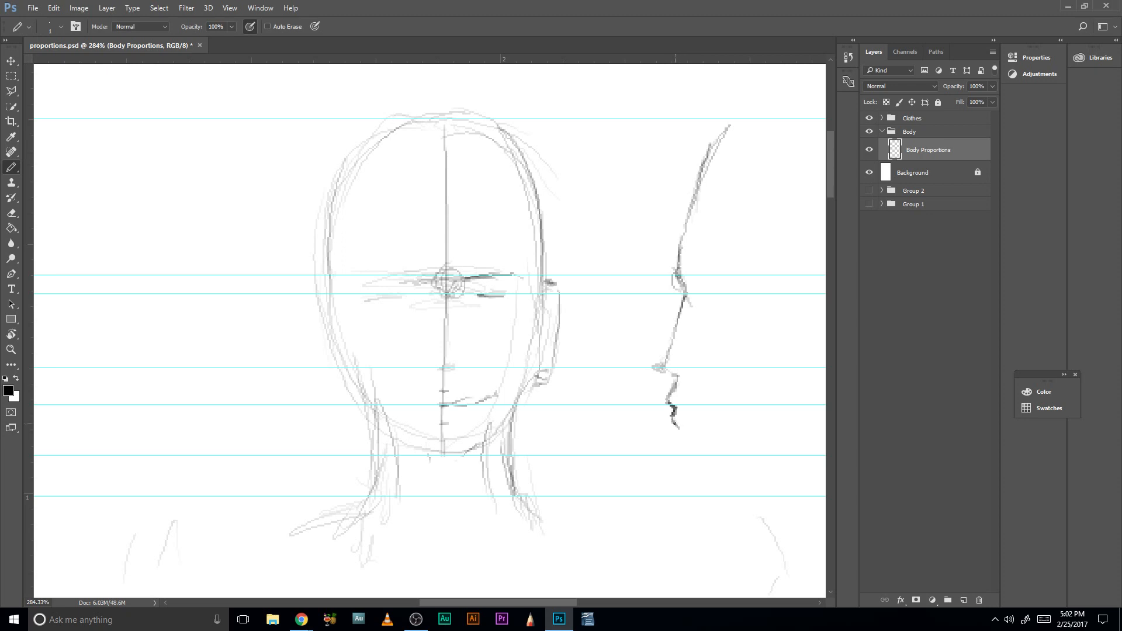
{"action": "mouse_move", "coordinate": [673, 425]}
{"action": "left_mouse_down"}
{"action": "mouse_move", "coordinate": [671, 451]}
{"action": "mouse_move", "coordinate": [690, 469]}
{"action": "mouse_move", "coordinate": [679, 464]}
{"action": "mouse_move", "coordinate": [760, 505]}
{"action": "left_mouse_up"}
{"action": "mouse_move", "coordinate": [676, 427]}
{"action": "left_mouse_down"}
{"action": "mouse_move", "coordinate": [671, 451]}
{"action": "mouse_move", "coordinate": [662, 367]}
{"action": "left_mouse_up"}
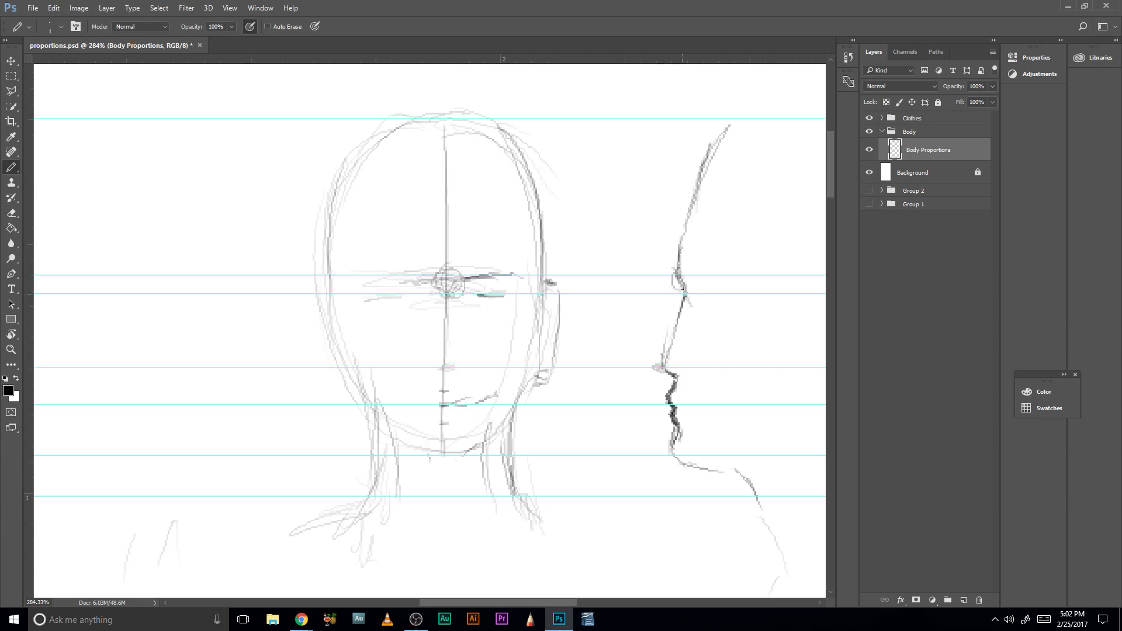
- Darken and reshape the profile's nose, lips and chin with repeated pencil strokes
{"action": "left_click_drag", "start_coordinate": [680, 316], "coordinate": [658, 367]}
{"action": "left_click_drag", "start_coordinate": [719, 376], "coordinate": [601, 377]}
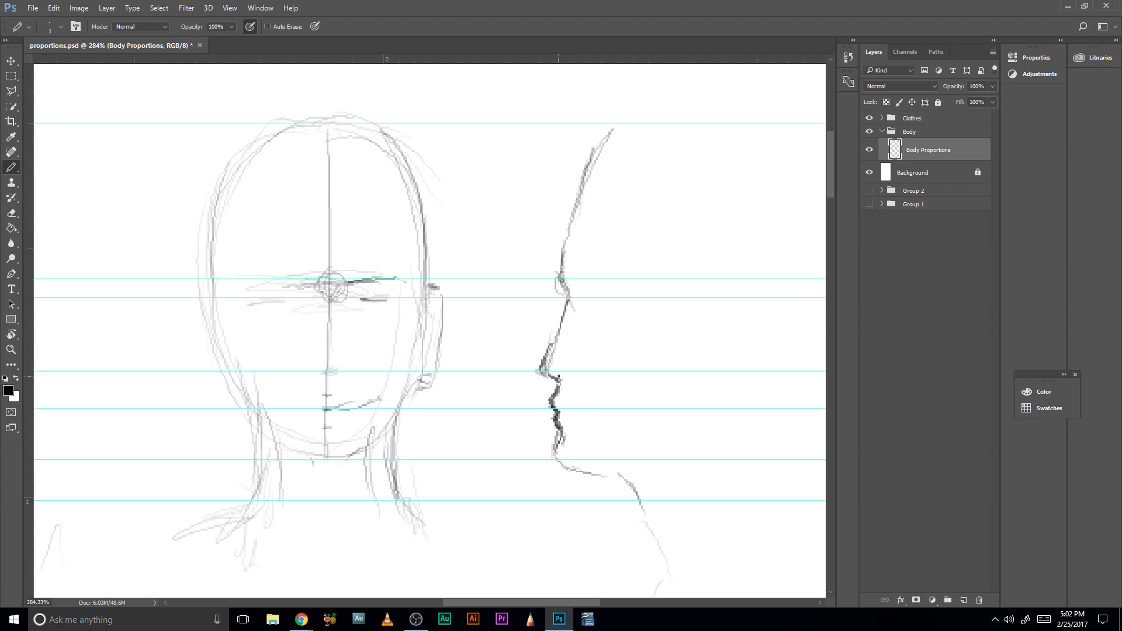
{"action": "mouse_move", "coordinate": [559, 376]}
{"action": "left_mouse_down"}
{"action": "mouse_move", "coordinate": [555, 391]}
{"action": "mouse_move", "coordinate": [546, 367]}
{"action": "mouse_move", "coordinate": [557, 332]}
{"action": "mouse_move", "coordinate": [544, 350]}
{"action": "mouse_move", "coordinate": [567, 304]}
{"action": "left_mouse_up"}
{"action": "mouse_move", "coordinate": [550, 343]}
{"action": "left_mouse_down"}
{"action": "mouse_move", "coordinate": [541, 356]}
{"action": "mouse_move", "coordinate": [560, 371]}
{"action": "mouse_move", "coordinate": [549, 475]}
{"action": "mouse_move", "coordinate": [589, 485]}
{"action": "left_mouse_up"}
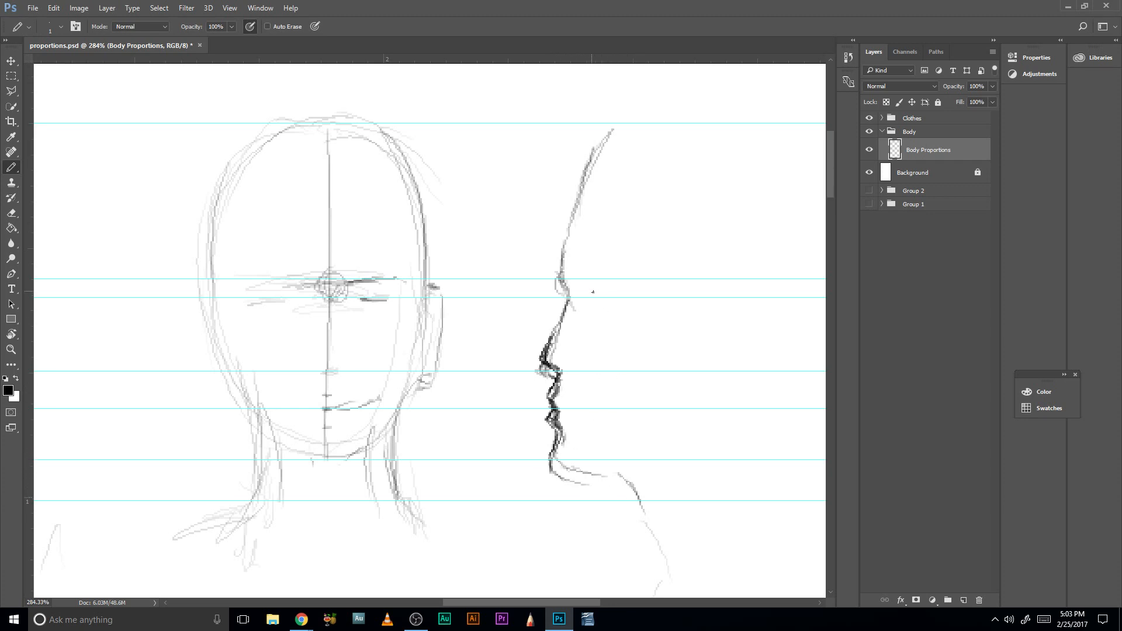
- Draw the profile's eye at the eye guide, with a small rectangle below it and a curve down to the mouth
{"action": "mouse_move", "coordinate": [596, 296]}
{"action": "left_mouse_down"}
{"action": "mouse_move", "coordinate": [634, 303]}
{"action": "mouse_move", "coordinate": [592, 296]}
{"action": "left_mouse_up"}
{"action": "mouse_move", "coordinate": [601, 298]}
{"action": "left_mouse_down"}
{"action": "mouse_move", "coordinate": [611, 310]}
{"action": "mouse_move", "coordinate": [627, 303]}
{"action": "left_mouse_up"}
{"action": "left_click_drag", "start_coordinate": [589, 296], "coordinate": [585, 289]}
{"action": "left_click_drag", "start_coordinate": [596, 298], "coordinate": [584, 292]}
{"action": "mouse_move", "coordinate": [587, 298]}
{"action": "left_mouse_down"}
{"action": "mouse_move", "coordinate": [587, 331]}
{"action": "mouse_move", "coordinate": [601, 331]}
{"action": "mouse_move", "coordinate": [597, 306]}
{"action": "mouse_move", "coordinate": [587, 337]}
{"action": "mouse_move", "coordinate": [603, 336]}
{"action": "mouse_move", "coordinate": [588, 332]}
{"action": "mouse_move", "coordinate": [596, 351]}
{"action": "mouse_move", "coordinate": [561, 403]}
{"action": "left_mouse_up"}
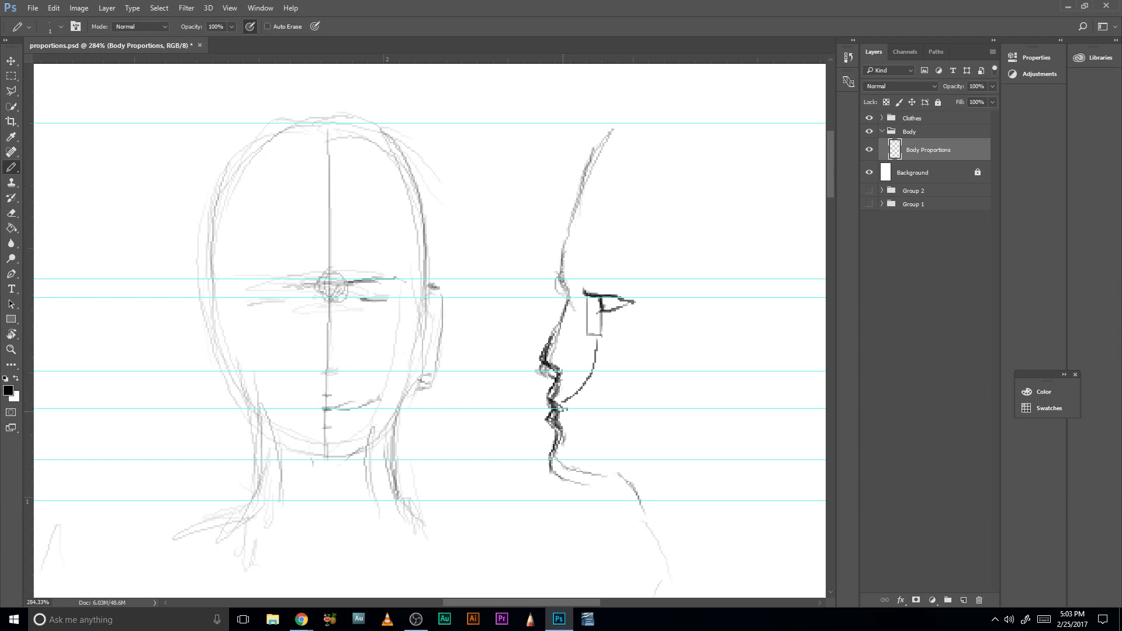
- Rub out and redraw the profile's lips, chin and jaw farther back, with a small rectangle in front of the lips
{"action": "mouse_move", "coordinate": [562, 423]}
{"action": "left_mouse_down"}
{"action": "mouse_move", "coordinate": [535, 433]}
{"action": "mouse_move", "coordinate": [547, 417]}
{"action": "mouse_move", "coordinate": [552, 437]}
{"action": "mouse_move", "coordinate": [553, 417]}
{"action": "mouse_move", "coordinate": [551, 457]}
{"action": "mouse_move", "coordinate": [553, 445]}
{"action": "mouse_move", "coordinate": [589, 487]}
{"action": "mouse_move", "coordinate": [572, 446]}
{"action": "left_mouse_up"}
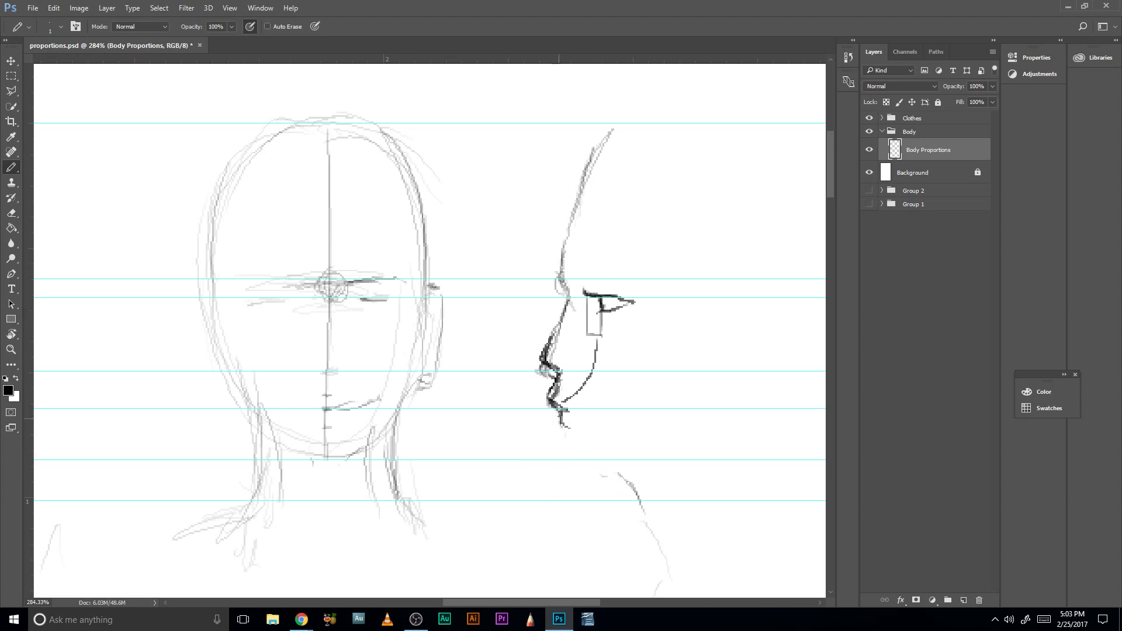
{"action": "mouse_move", "coordinate": [559, 413]}
{"action": "left_mouse_down"}
{"action": "mouse_move", "coordinate": [572, 453]}
{"action": "mouse_move", "coordinate": [560, 416]}
{"action": "mouse_move", "coordinate": [556, 426]}
{"action": "left_mouse_up"}
{"action": "mouse_move", "coordinate": [550, 402]}
{"action": "left_mouse_down"}
{"action": "mouse_move", "coordinate": [560, 439]}
{"action": "mouse_move", "coordinate": [548, 439]}
{"action": "left_mouse_up"}
{"action": "left_click_drag", "start_coordinate": [564, 412], "coordinate": [555, 406]}
{"action": "mouse_move", "coordinate": [571, 440]}
{"action": "left_mouse_down"}
{"action": "mouse_move", "coordinate": [566, 473]}
{"action": "mouse_move", "coordinate": [563, 460]}
{"action": "mouse_move", "coordinate": [598, 479]}
{"action": "mouse_move", "coordinate": [577, 467]}
{"action": "mouse_move", "coordinate": [597, 483]}
{"action": "mouse_move", "coordinate": [574, 481]}
{"action": "mouse_move", "coordinate": [623, 489]}
{"action": "left_mouse_up"}
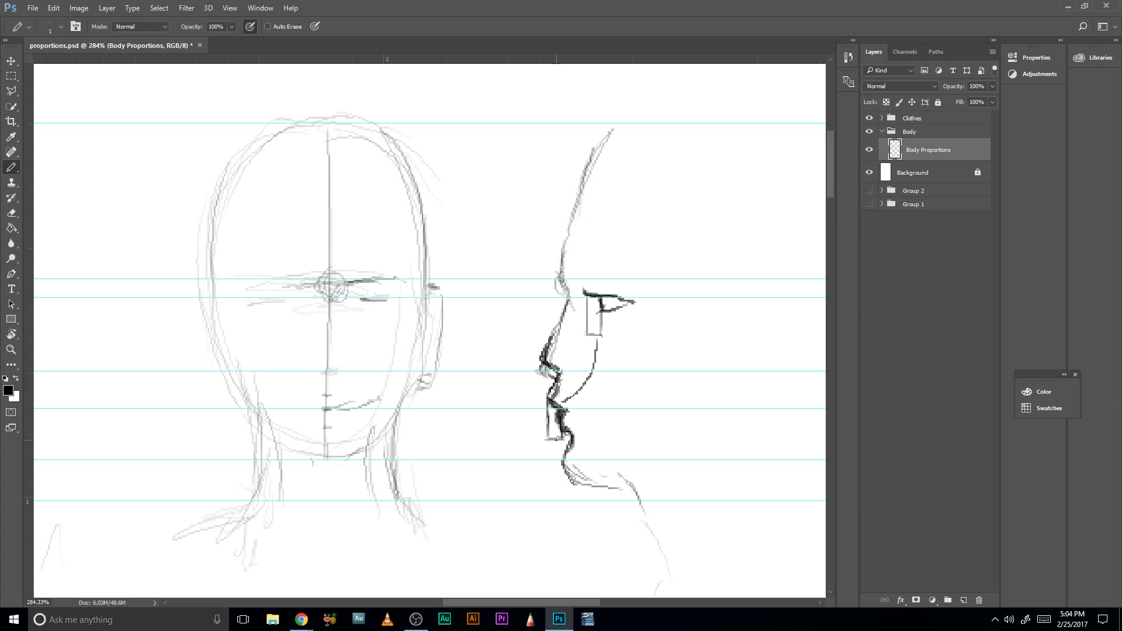
- Draw a second curve from the profile's chin area up to the rectangle under the eye, and darken the nose outline
{"action": "mouse_move", "coordinate": [557, 440]}
{"action": "left_mouse_down"}
{"action": "mouse_move", "coordinate": [572, 443]}
{"action": "mouse_move", "coordinate": [596, 334]}
{"action": "left_mouse_up"}
{"action": "mouse_move", "coordinate": [523, 370]}
{"action": "left_mouse_down"}
{"action": "mouse_move", "coordinate": [562, 357]}
{"action": "mouse_move", "coordinate": [585, 305]}
{"action": "left_mouse_up"}
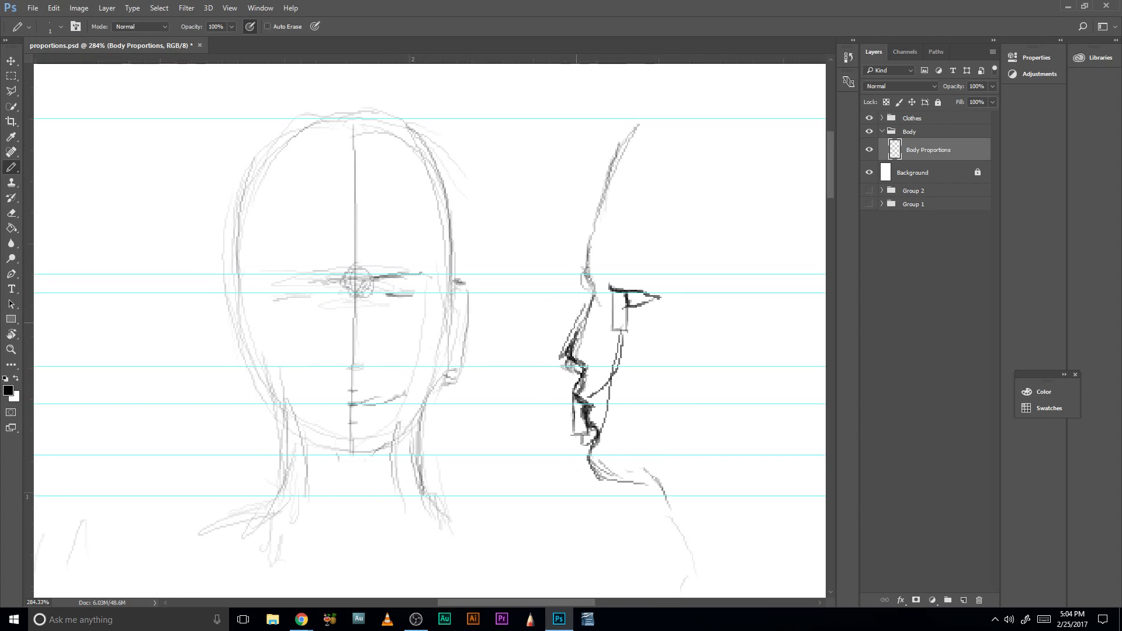
{"action": "mouse_move", "coordinate": [561, 349]}
{"action": "left_mouse_down"}
{"action": "mouse_move", "coordinate": [585, 306]}
{"action": "mouse_move", "coordinate": [556, 368]}
{"action": "mouse_move", "coordinate": [578, 374]}
{"action": "mouse_move", "coordinate": [555, 369]}
{"action": "mouse_move", "coordinate": [590, 303]}
{"action": "mouse_move", "coordinate": [560, 358]}
{"action": "mouse_move", "coordinate": [583, 378]}
{"action": "left_mouse_up"}
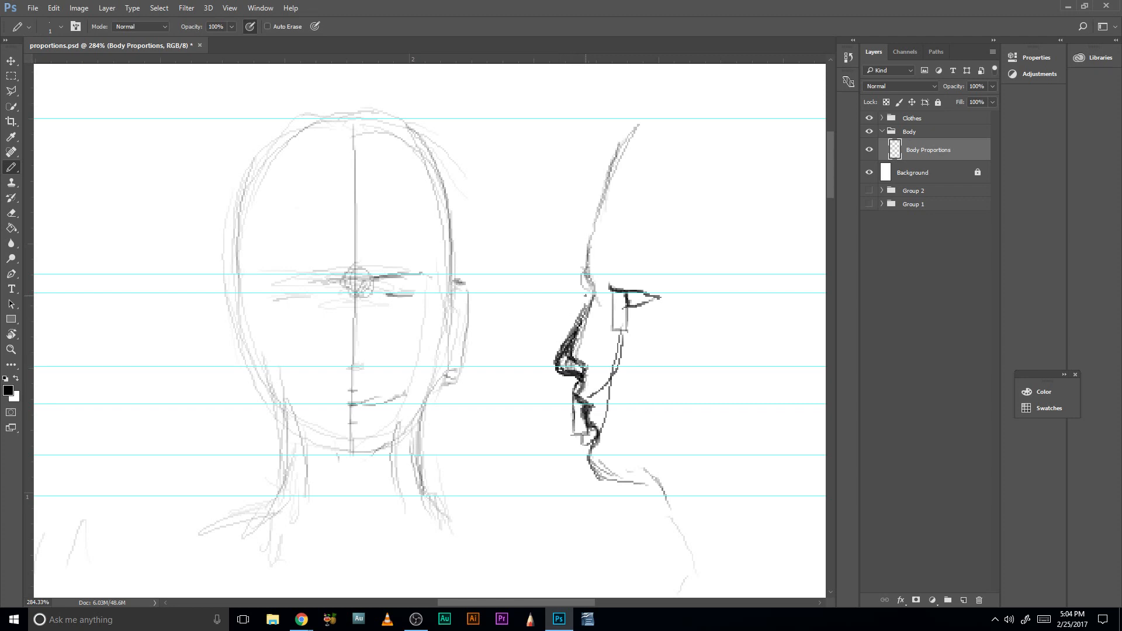
{"action": "left_click_drag", "start_coordinate": [374, 369], "coordinate": [532, 399]}
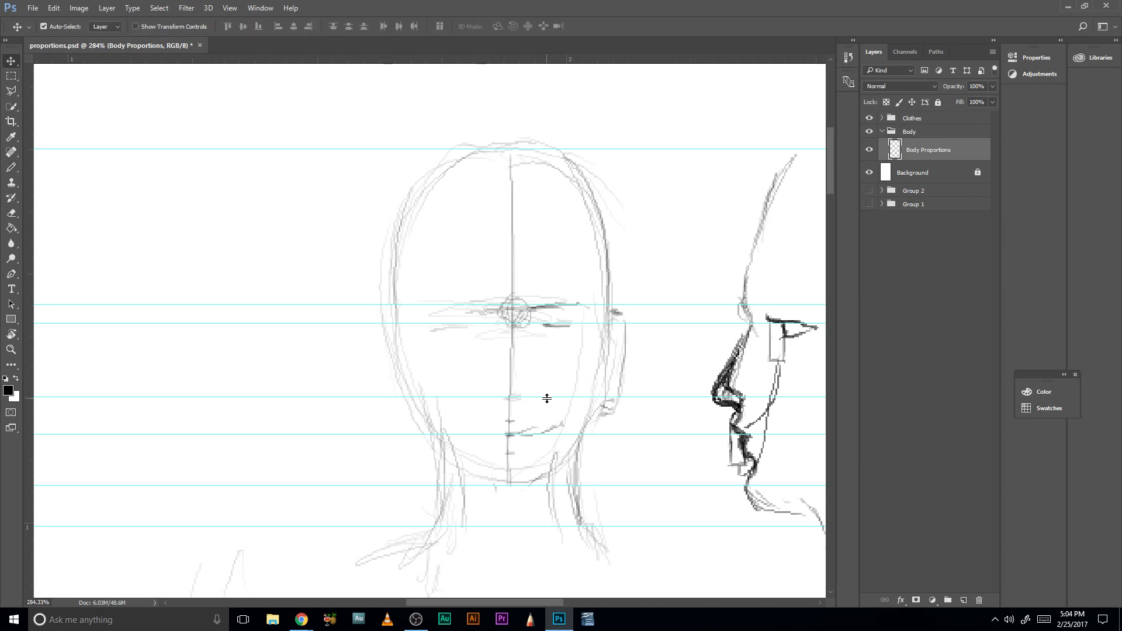
{"action": "left_click_drag", "start_coordinate": [546, 397], "coordinate": [547, 379]}
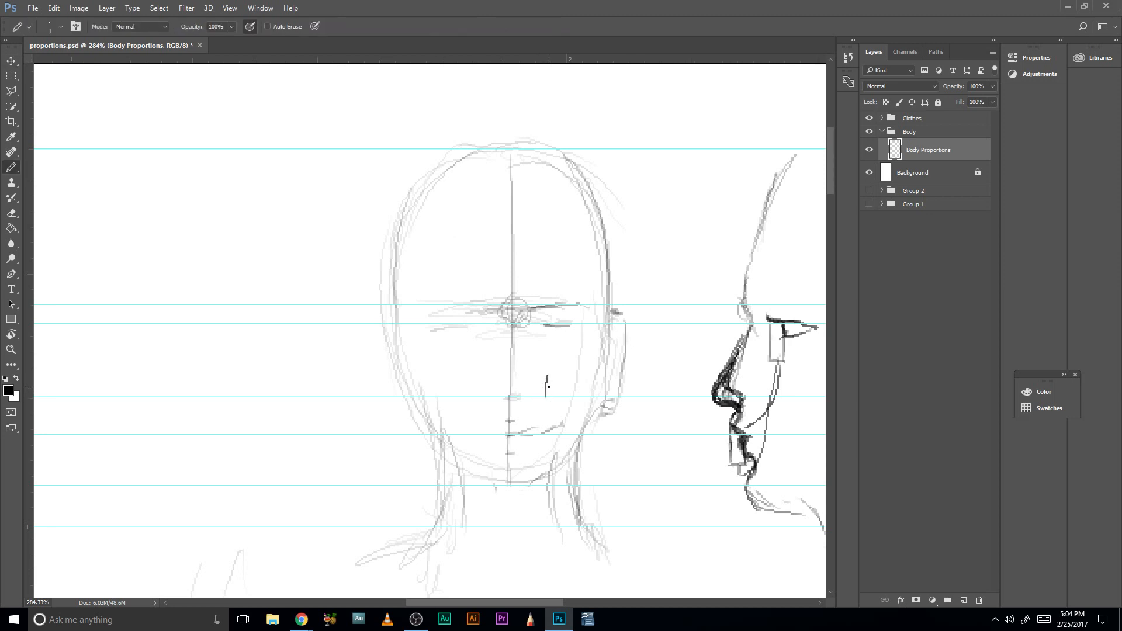
{"action": "key", "text": "ctrl+z"}
- Turn the nose-base guide vertical with the Move tool and shift it to the empty area left of the front-view head
{"action": "key", "text": "v"}
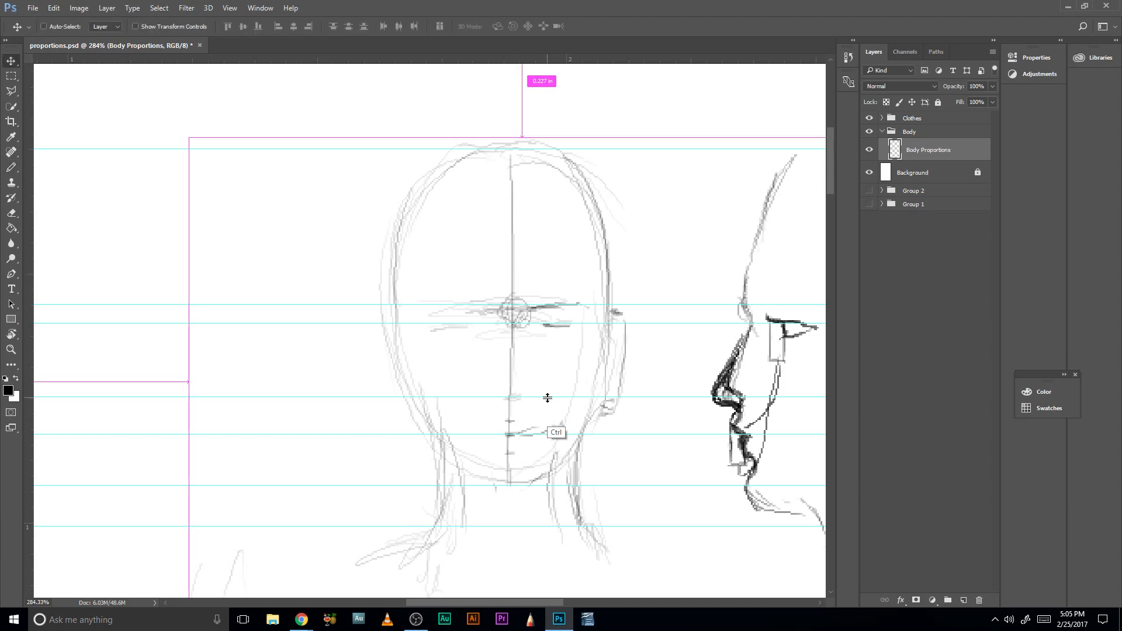
{"action": "left_click_drag", "start_coordinate": [548, 397], "coordinate": [550, 395]}
{"action": "double_click", "coordinate": [550, 395]}
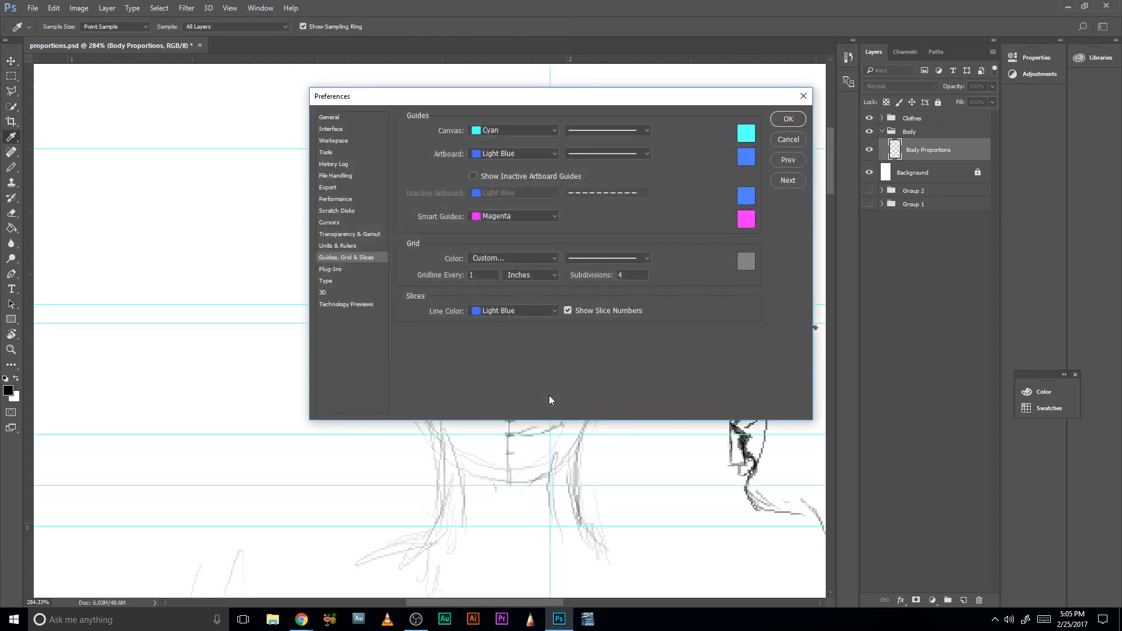
{"action": "left_click", "coordinate": [787, 120]}
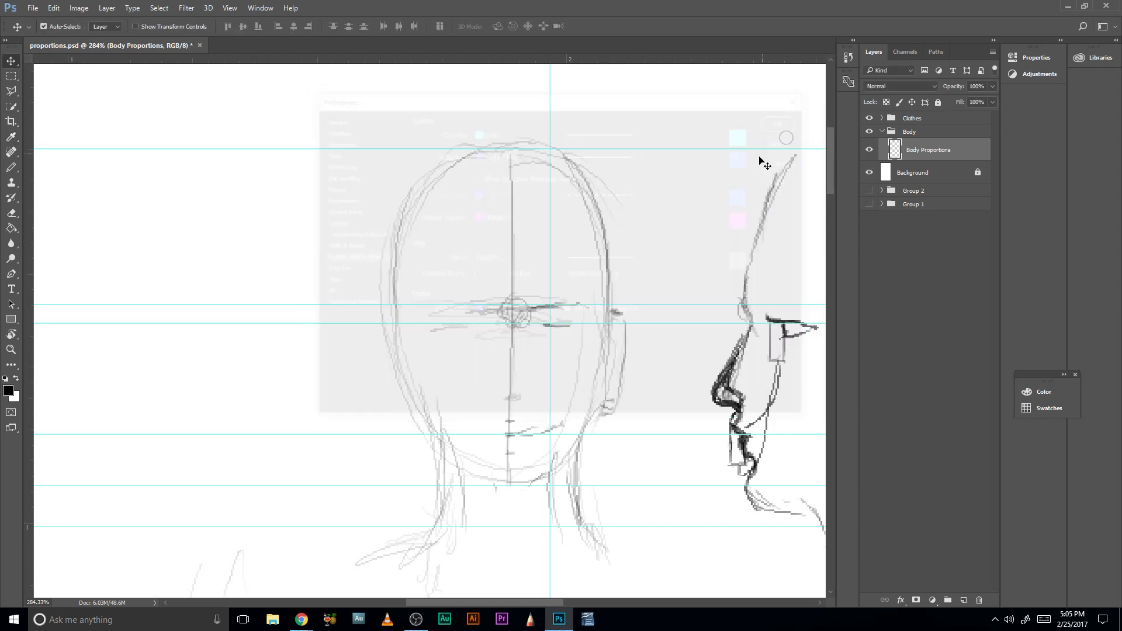
{"action": "left_click_drag", "start_coordinate": [550, 346], "coordinate": [114, 395]}
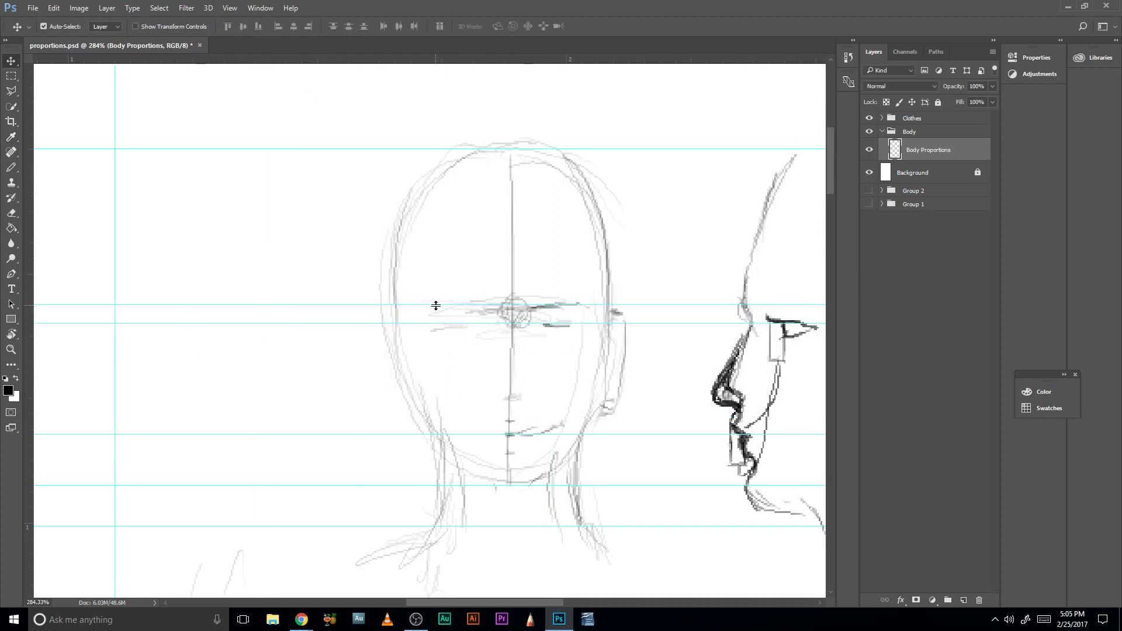
- Remove the horizontal guides at the brow, eyes, mouth and chin, and the vertical guide beside the head
{"action": "left_click_drag", "start_coordinate": [436, 305], "coordinate": [445, 41]}
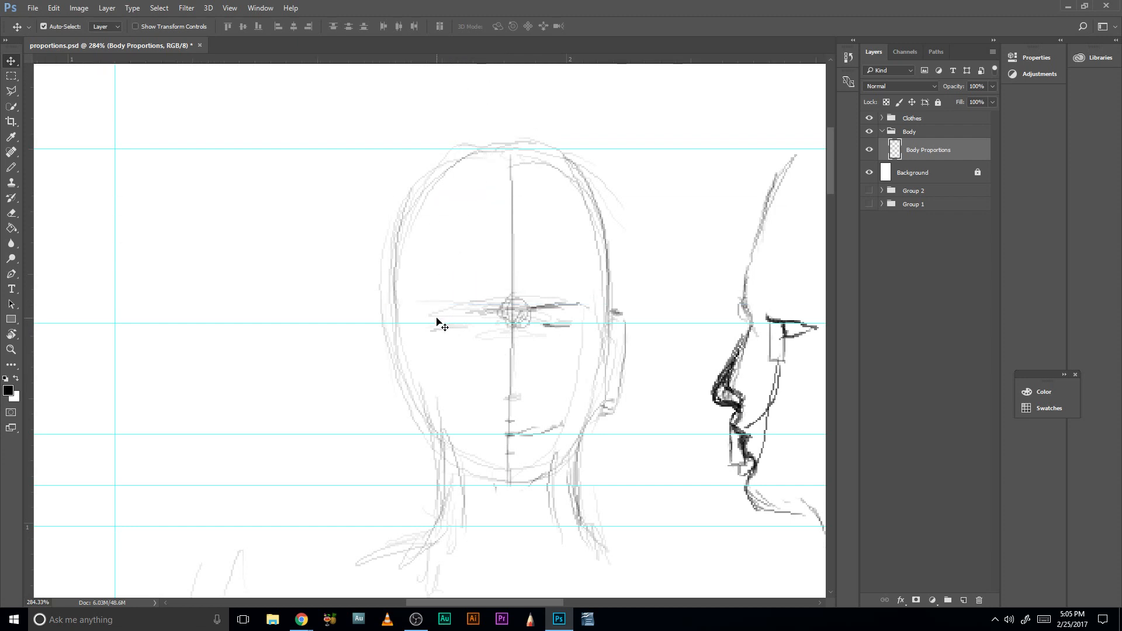
{"action": "left_click_drag", "start_coordinate": [435, 324], "coordinate": [440, 42]}
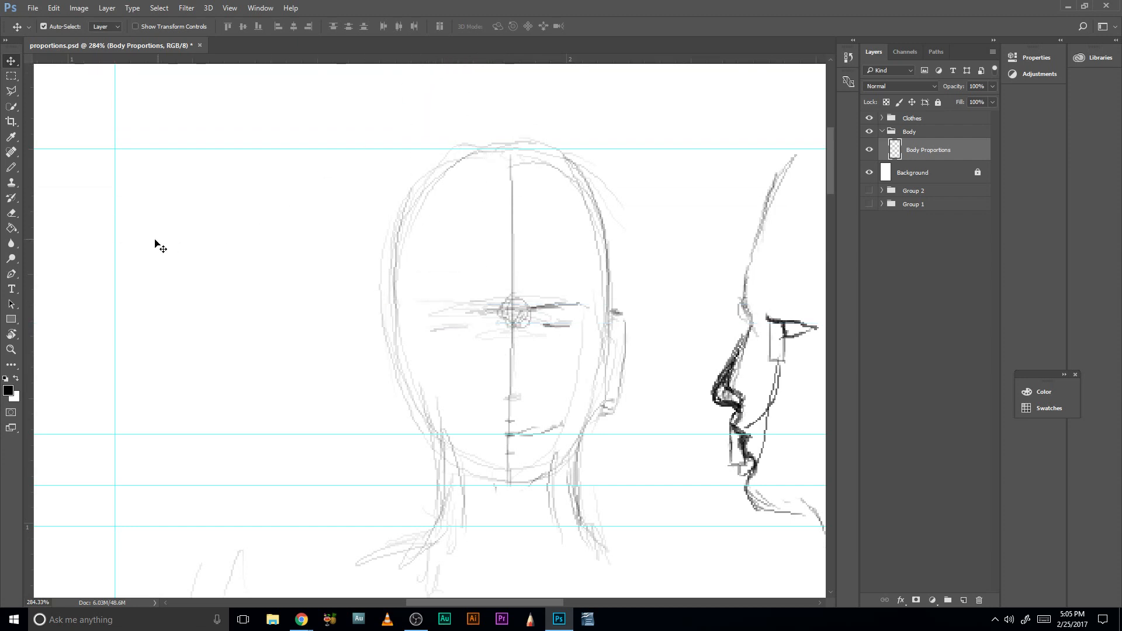
{"action": "left_click", "coordinate": [117, 241]}
{"action": "double_click", "coordinate": [117, 241]}
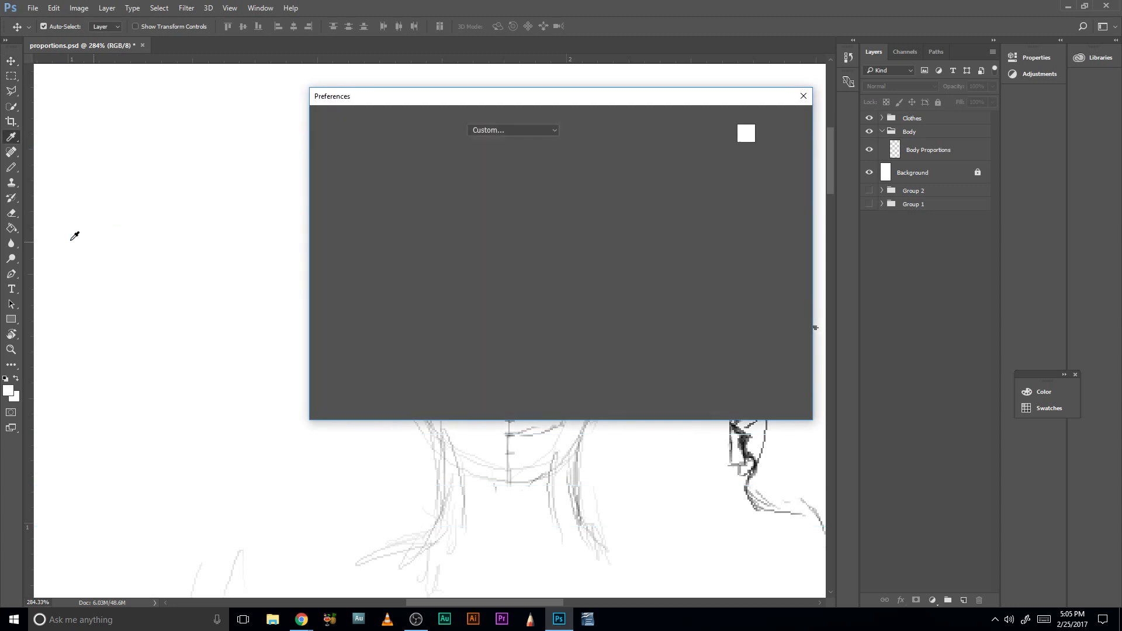
{"action": "left_click", "coordinate": [780, 141]}
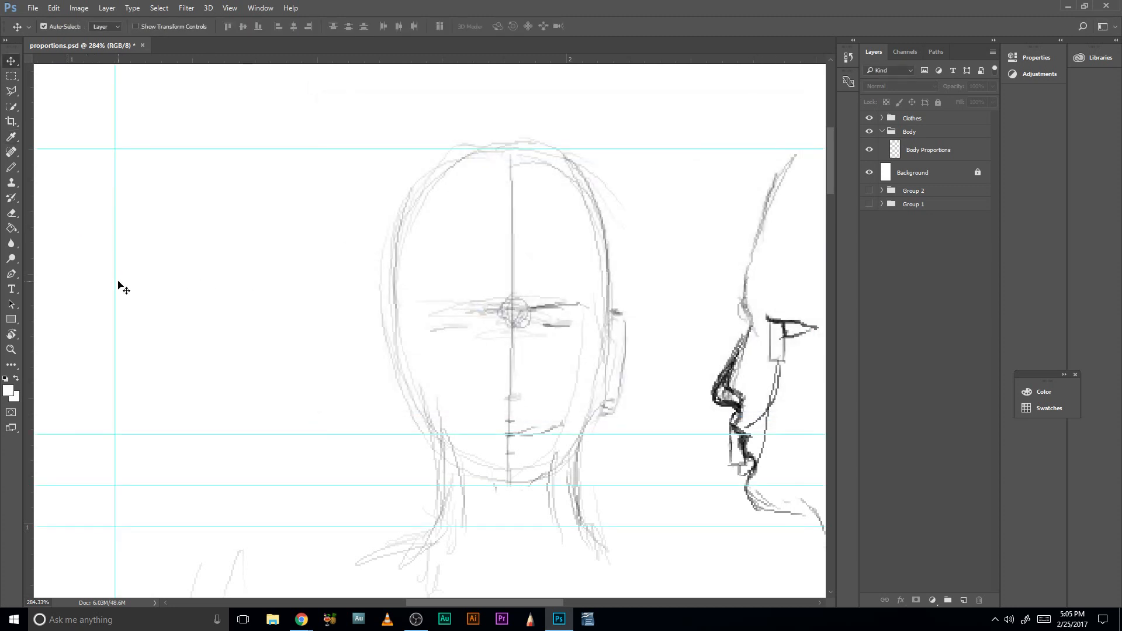
{"action": "left_click_drag", "start_coordinate": [115, 278], "coordinate": [23, 270]}
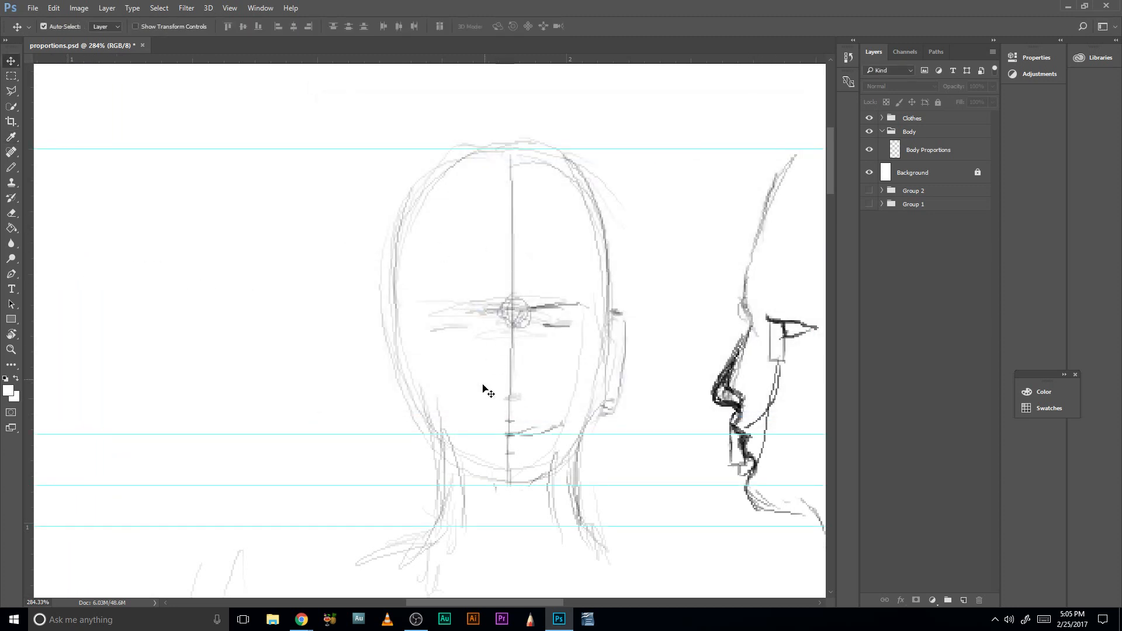
{"action": "left_click_drag", "start_coordinate": [377, 435], "coordinate": [375, 57]}
{"action": "left_click_drag", "start_coordinate": [373, 486], "coordinate": [343, 57]}
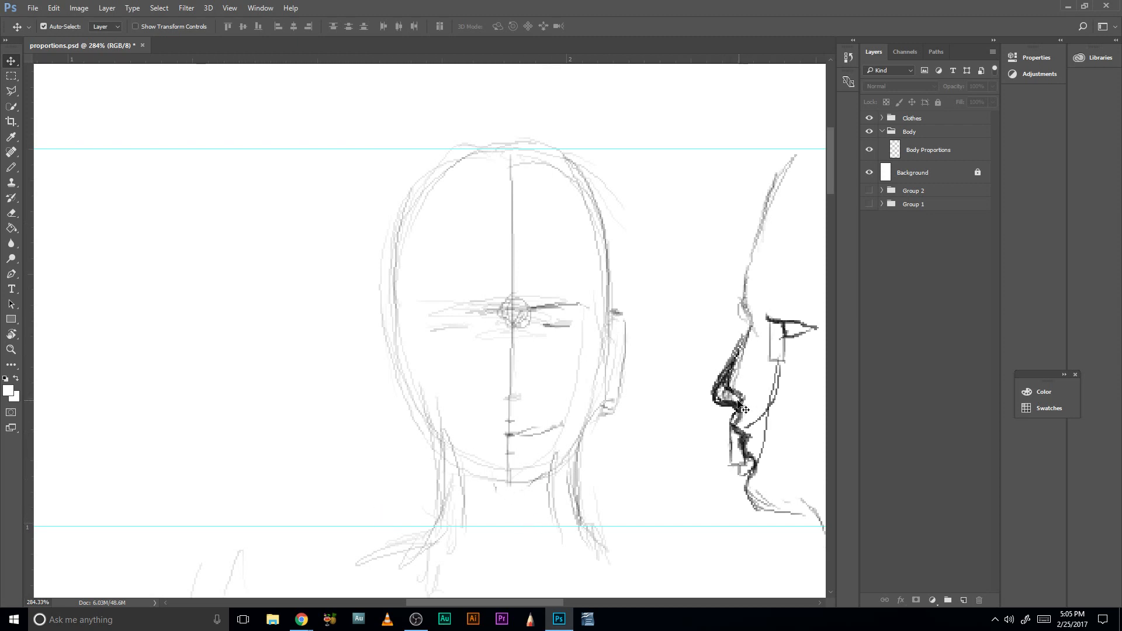
- Return to the Pencil tool and try to draw on the profile near the nose bridge
{"action": "left_click_drag", "start_coordinate": [683, 390], "coordinate": [538, 403]}
{"action": "mouse_move", "coordinate": [634, 442]}
{"action": "left_mouse_down"}
{"action": "mouse_move", "coordinate": [566, 469]}
{"action": "mouse_move", "coordinate": [576, 360]}
{"action": "left_mouse_up"}
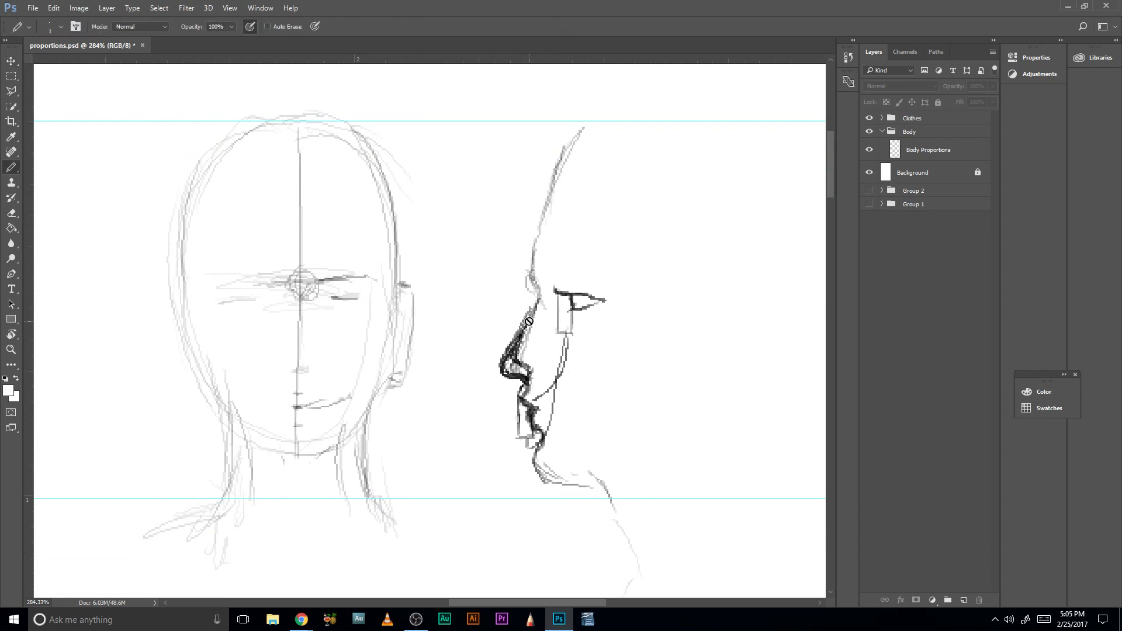
{"action": "left_click", "coordinate": [534, 333]}
{"action": "left_click", "coordinate": [576, 229]}
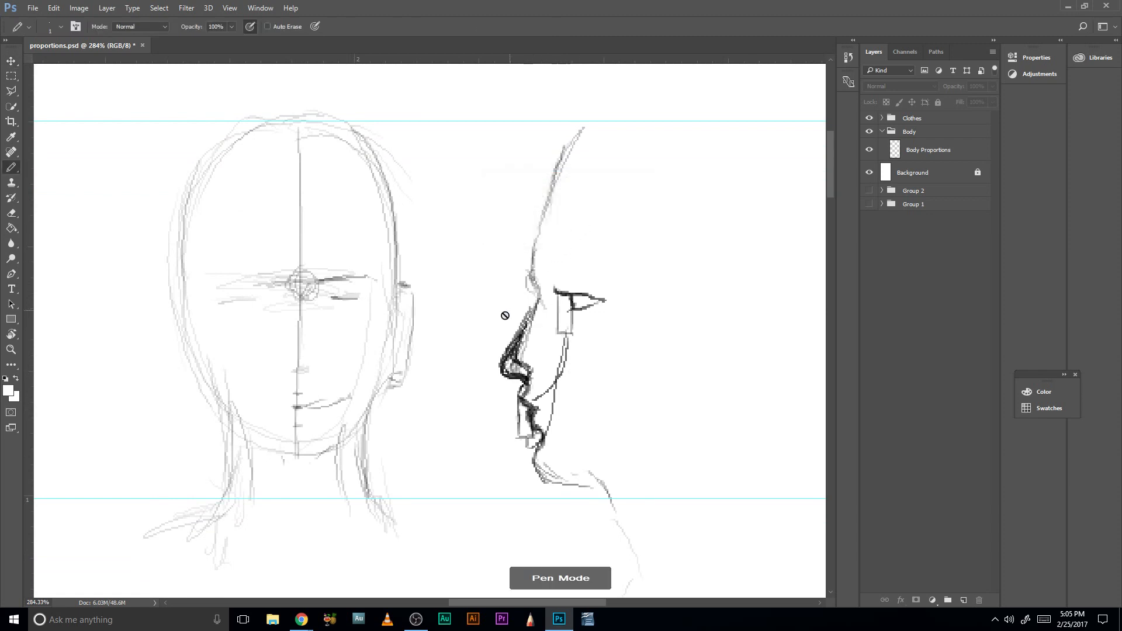
- Erase the profile's forehead and nose outlines on the Body Proportions layer, and reset the Pencil's drawing color to black
{"action": "left_click", "coordinate": [922, 151]}
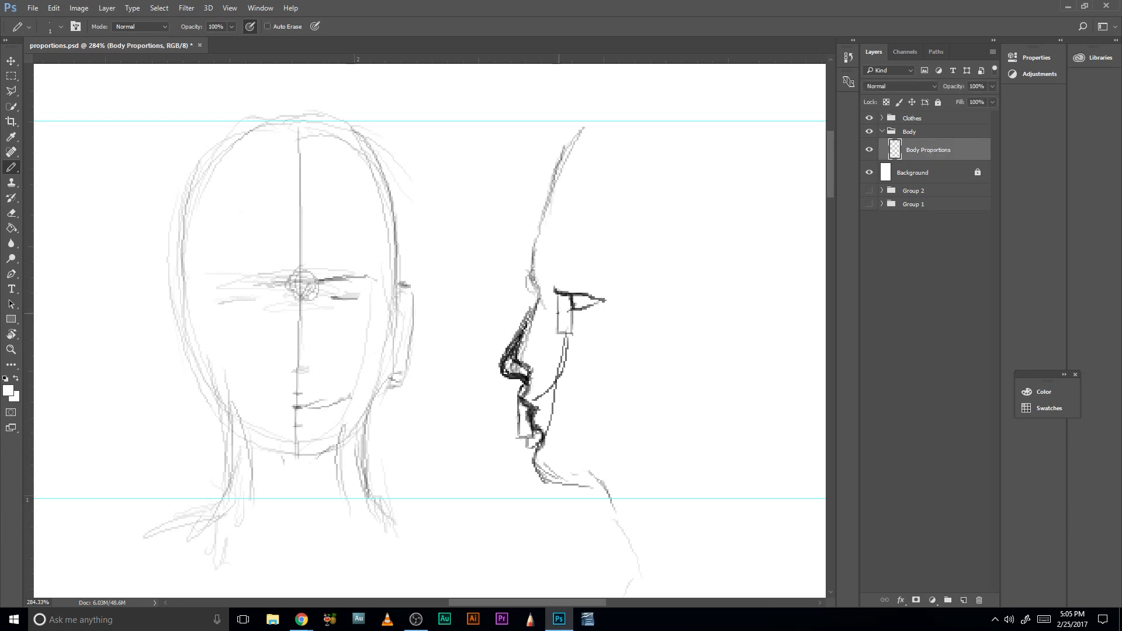
{"action": "mouse_move", "coordinate": [580, 133]}
{"action": "left_mouse_down"}
{"action": "mouse_move", "coordinate": [522, 272]}
{"action": "mouse_move", "coordinate": [544, 210]}
{"action": "mouse_move", "coordinate": [509, 351]}
{"action": "mouse_move", "coordinate": [534, 288]}
{"action": "left_mouse_up"}
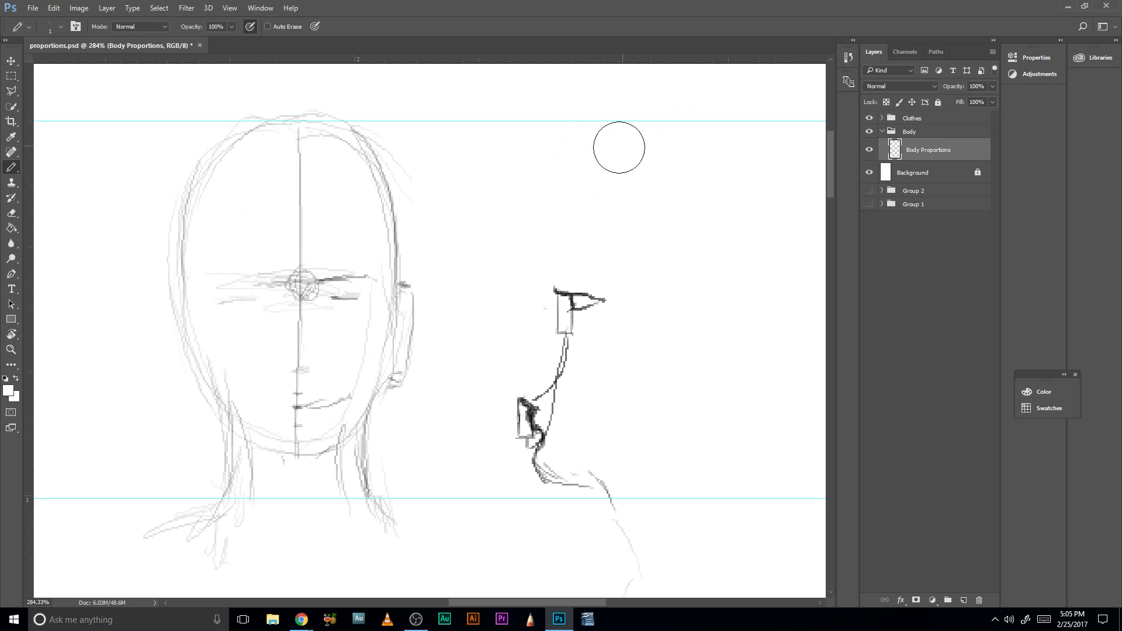
{"action": "key", "text": "b"}
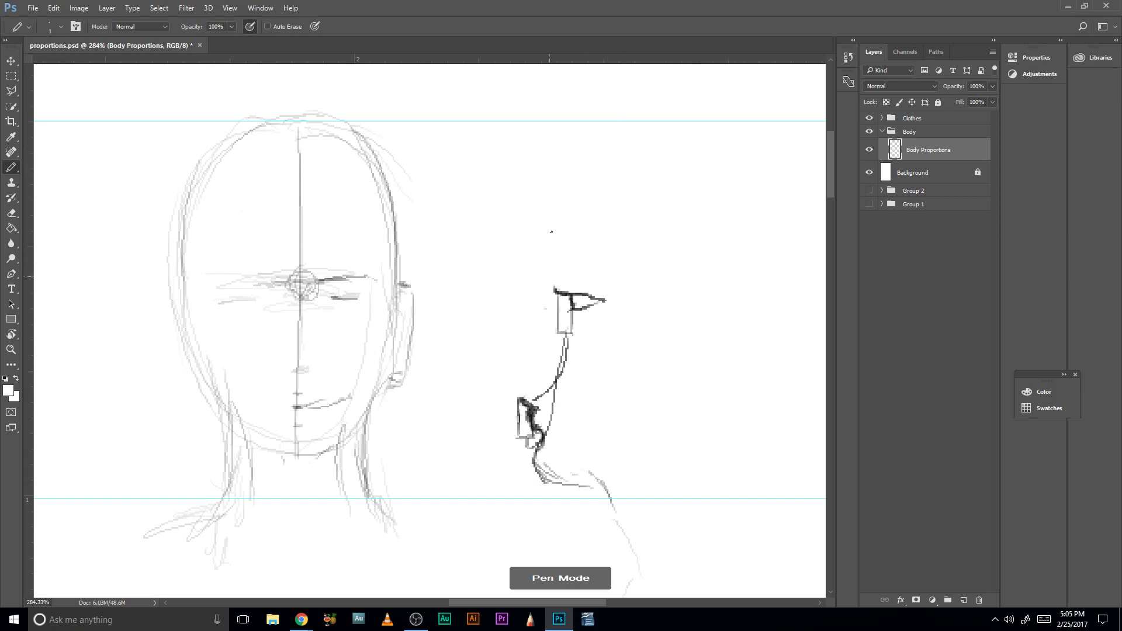
{"action": "left_click", "coordinate": [5, 379]}
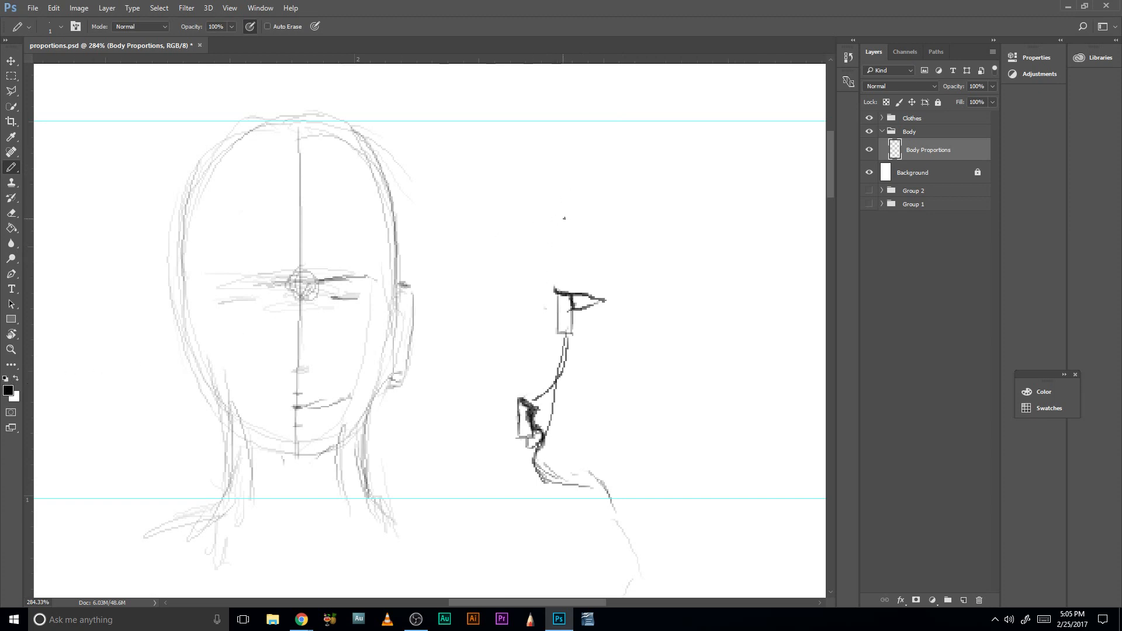
- Try a rounder forehead for the profile, sketching the skull curve from above the eye up to the top guide
{"action": "left_click_drag", "start_coordinate": [572, 179], "coordinate": [550, 280]}
{"action": "left_click_drag", "start_coordinate": [576, 179], "coordinate": [556, 221]}
{"action": "mouse_move", "coordinate": [612, 172]}
{"action": "left_mouse_down"}
{"action": "mouse_move", "coordinate": [690, 132]}
{"action": "mouse_move", "coordinate": [664, 129]}
{"action": "mouse_move", "coordinate": [751, 123]}
{"action": "left_mouse_up"}
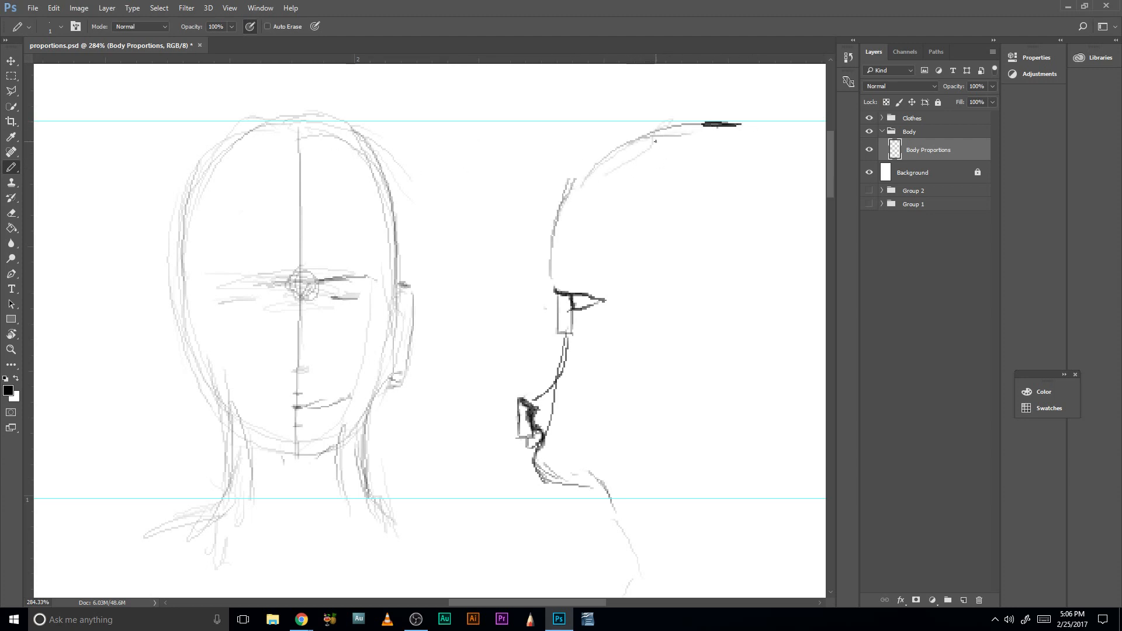
{"action": "mouse_move", "coordinate": [664, 132]}
{"action": "left_mouse_down"}
{"action": "mouse_move", "coordinate": [559, 226]}
{"action": "mouse_move", "coordinate": [555, 286]}
{"action": "left_mouse_up"}
{"action": "mouse_move", "coordinate": [557, 224]}
{"action": "left_mouse_down"}
{"action": "mouse_move", "coordinate": [603, 170]}
{"action": "mouse_move", "coordinate": [550, 260]}
{"action": "left_mouse_up"}
{"action": "mouse_move", "coordinate": [558, 238]}
{"action": "left_mouse_down"}
{"action": "mouse_move", "coordinate": [570, 190]}
{"action": "mouse_move", "coordinate": [544, 240]}
{"action": "left_mouse_up"}
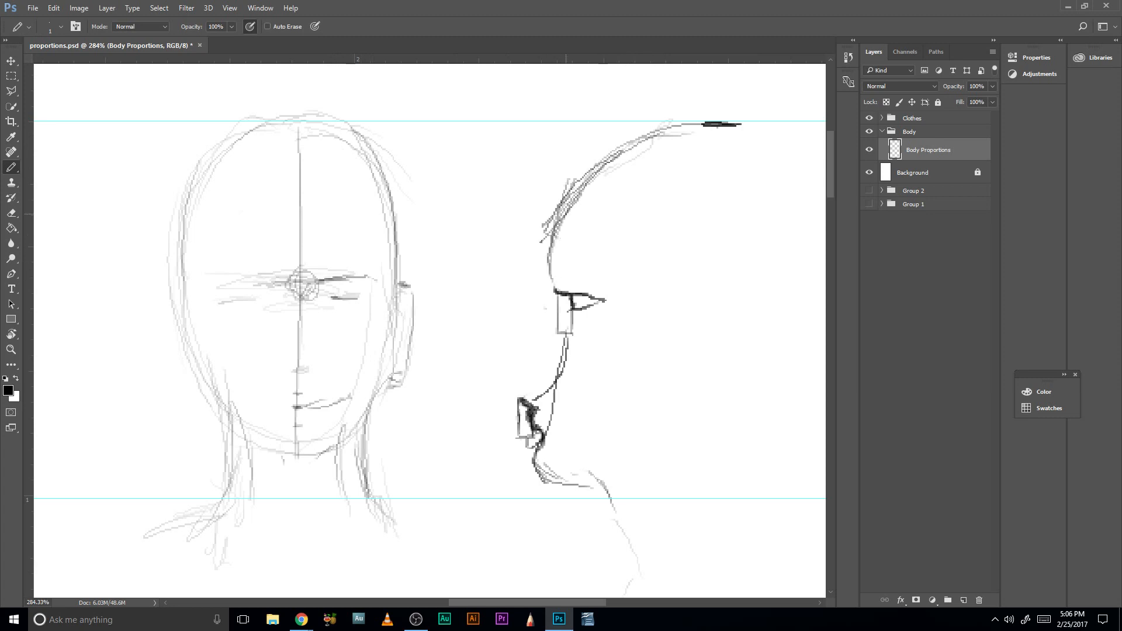
- Erase the whole profile head sketch beside the front view, from the skull curve down to the neck
{"action": "mouse_move", "coordinate": [585, 204]}
{"action": "left_mouse_down"}
{"action": "mouse_move", "coordinate": [547, 251]}
{"action": "mouse_move", "coordinate": [636, 242]}
{"action": "mouse_move", "coordinate": [561, 231]}
{"action": "mouse_move", "coordinate": [602, 225]}
{"action": "left_mouse_up"}
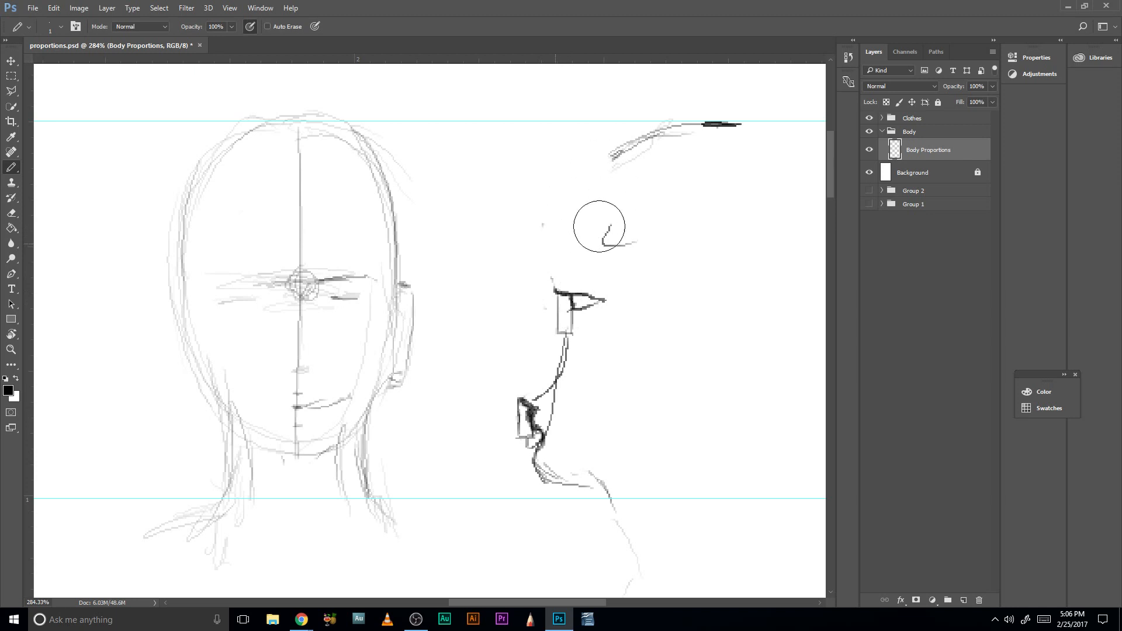
{"action": "left_click_drag", "start_coordinate": [614, 152], "coordinate": [742, 124]}
{"action": "mouse_move", "coordinate": [586, 208]}
{"action": "left_mouse_down"}
{"action": "mouse_move", "coordinate": [578, 239]}
{"action": "mouse_move", "coordinate": [560, 233]}
{"action": "mouse_move", "coordinate": [615, 266]}
{"action": "mouse_move", "coordinate": [578, 381]}
{"action": "mouse_move", "coordinate": [535, 444]}
{"action": "mouse_move", "coordinate": [535, 362]}
{"action": "mouse_move", "coordinate": [558, 384]}
{"action": "mouse_move", "coordinate": [579, 483]}
{"action": "mouse_move", "coordinate": [640, 548]}
{"action": "mouse_move", "coordinate": [604, 526]}
{"action": "left_mouse_up"}
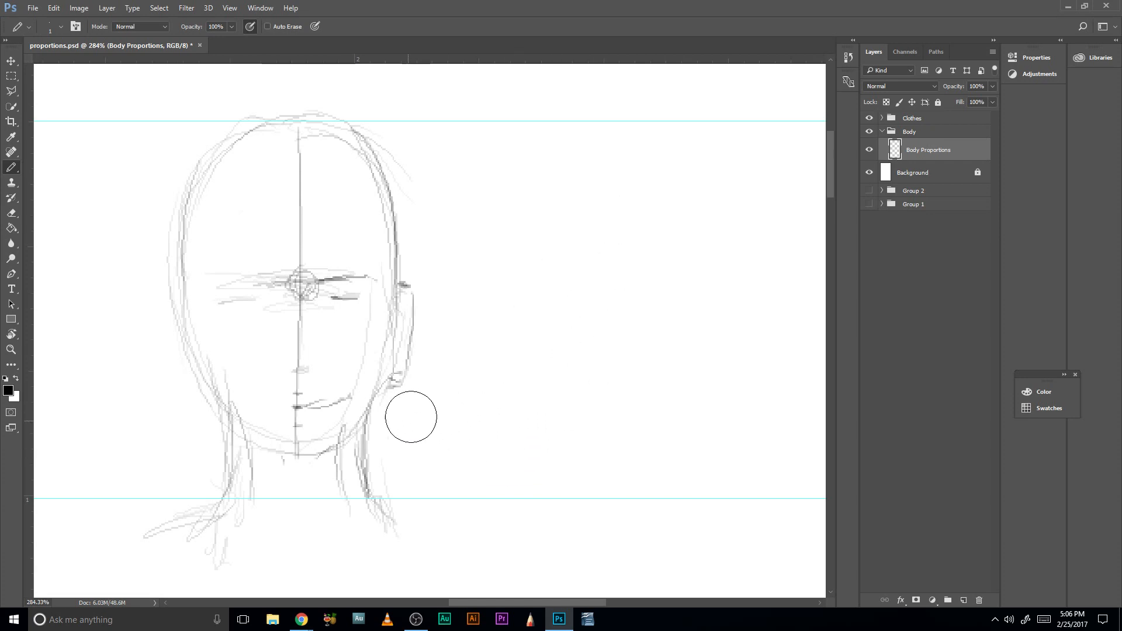
- Erase the curved mouth line on the front-view face and lighten the dark brow and eye strokes near the ear
{"action": "mouse_move", "coordinate": [408, 414]}
{"action": "left_mouse_down"}
{"action": "mouse_move", "coordinate": [572, 351]}
{"action": "mouse_move", "coordinate": [532, 370]}
{"action": "left_mouse_up"}
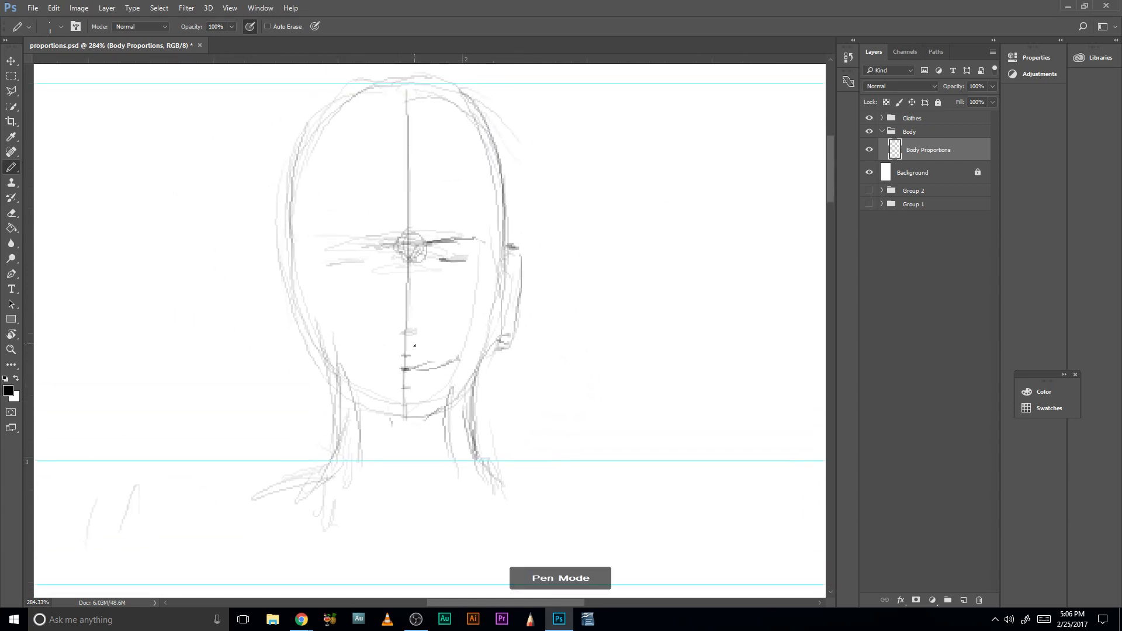
{"action": "mouse_move", "coordinate": [457, 348]}
{"action": "left_mouse_down"}
{"action": "mouse_move", "coordinate": [438, 376]}
{"action": "mouse_move", "coordinate": [430, 366]}
{"action": "left_mouse_up"}
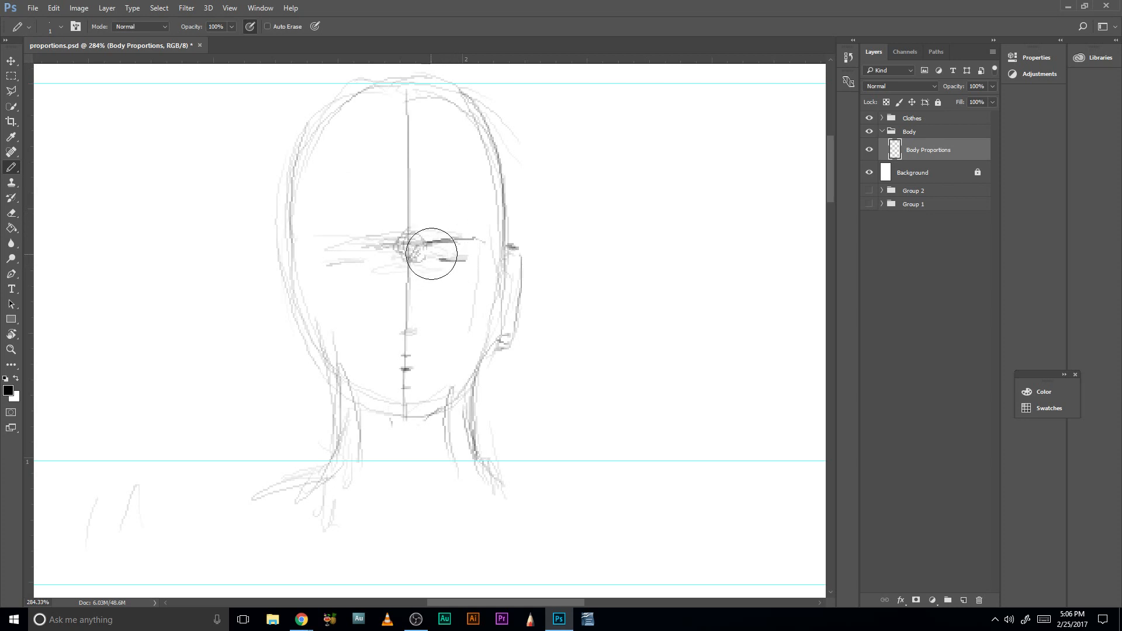
{"action": "mouse_move", "coordinate": [431, 253]}
{"action": "left_mouse_down"}
{"action": "mouse_move", "coordinate": [436, 236]}
{"action": "mouse_move", "coordinate": [489, 243]}
{"action": "mouse_move", "coordinate": [443, 240]}
{"action": "left_mouse_up"}
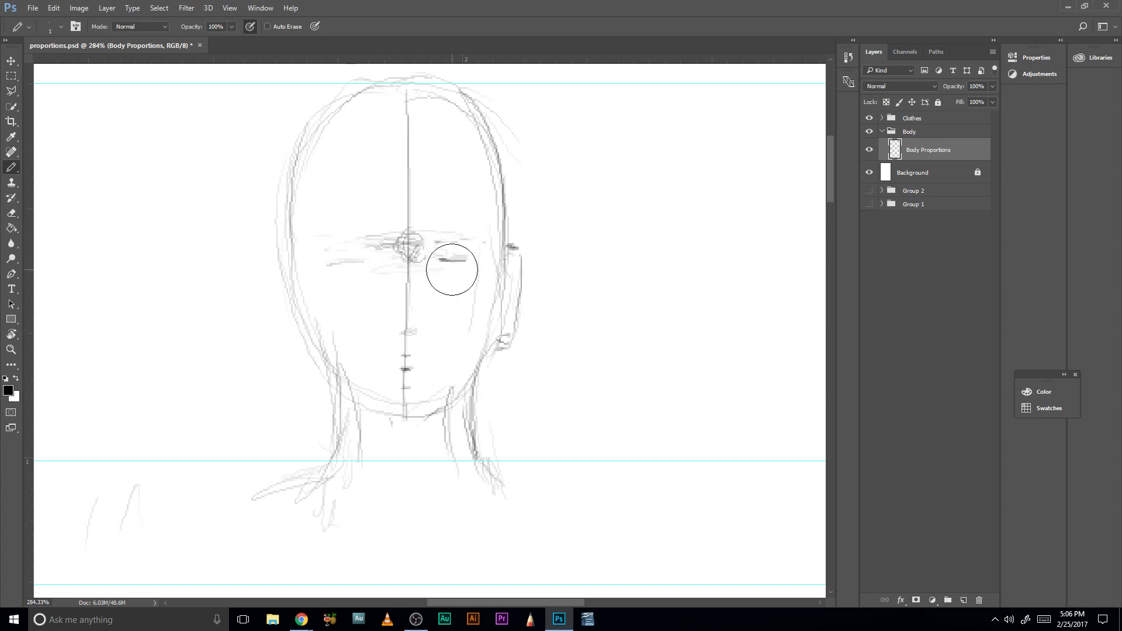
{"action": "left_click_drag", "start_coordinate": [452, 269], "coordinate": [445, 261]}
- Darken the front-view face contour on both sides, from the ear level down to the jaw
{"action": "mouse_move", "coordinate": [493, 360]}
{"action": "left_mouse_down"}
{"action": "mouse_move", "coordinate": [501, 313]}
{"action": "mouse_move", "coordinate": [489, 313]}
{"action": "mouse_move", "coordinate": [499, 317]}
{"action": "mouse_move", "coordinate": [514, 272]}
{"action": "mouse_move", "coordinate": [507, 318]}
{"action": "left_mouse_up"}
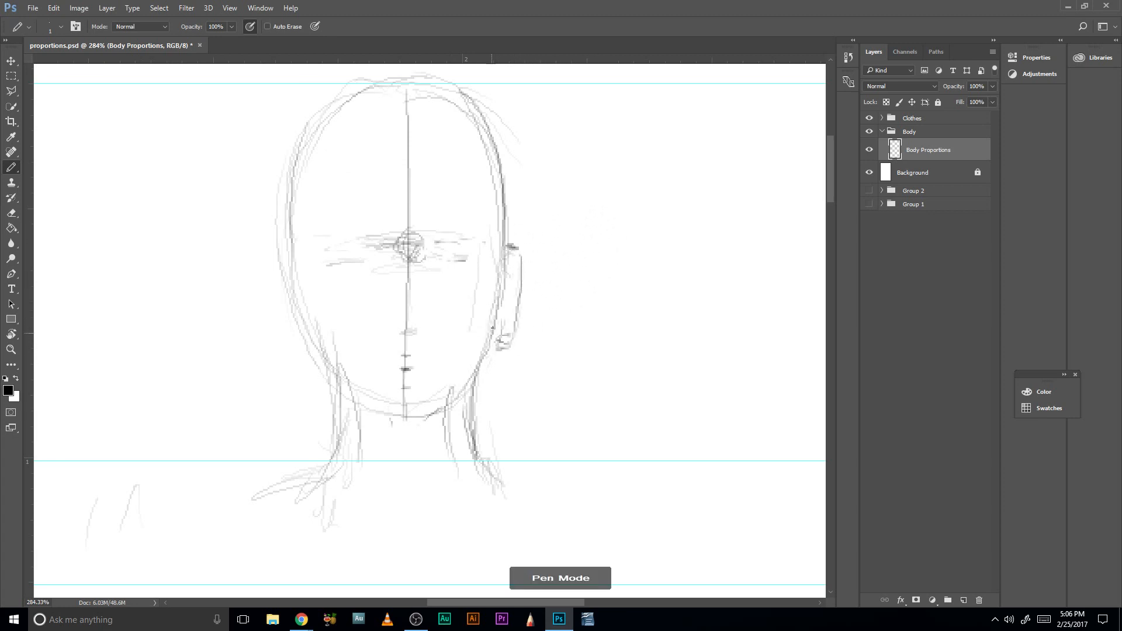
{"action": "left_click_drag", "start_coordinate": [293, 242], "coordinate": [308, 341]}
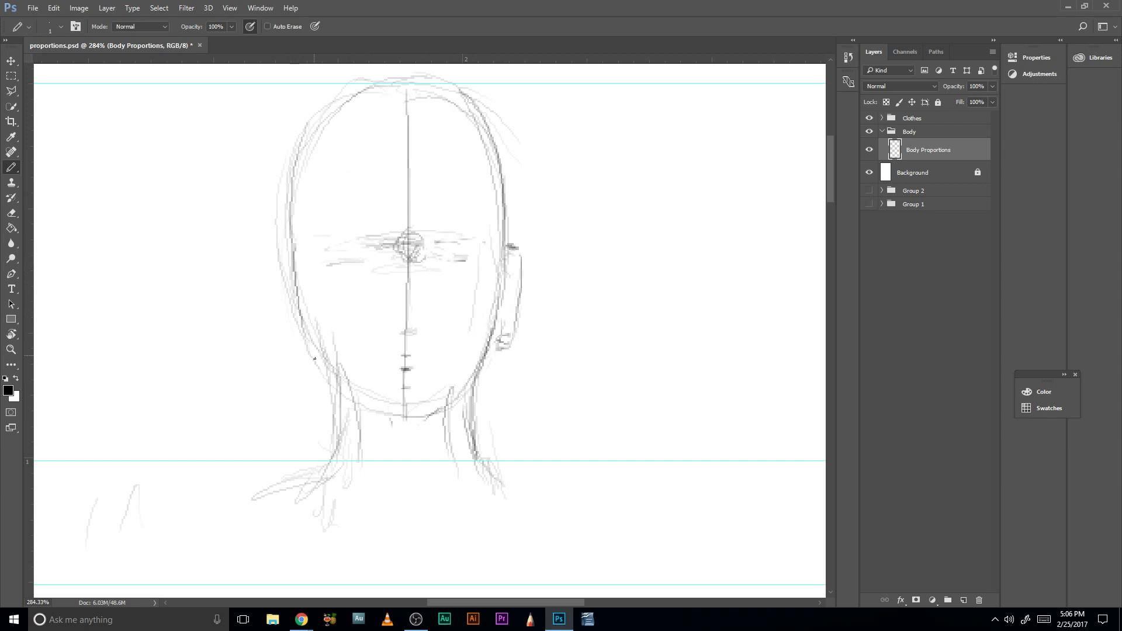
{"action": "mouse_move", "coordinate": [294, 265]}
{"action": "left_mouse_down"}
{"action": "mouse_move", "coordinate": [305, 316]}
{"action": "mouse_move", "coordinate": [351, 391]}
{"action": "left_mouse_up"}
- Return to the Pencil tool and mark the shoulder widths with short strokes on both sides of the front-view neck
{"action": "key", "text": "z"}
{"action": "left_click_drag", "start_coordinate": [543, 362], "coordinate": [488, 358]}
{"action": "left_click_drag", "start_coordinate": [549, 449], "coordinate": [515, 312]}
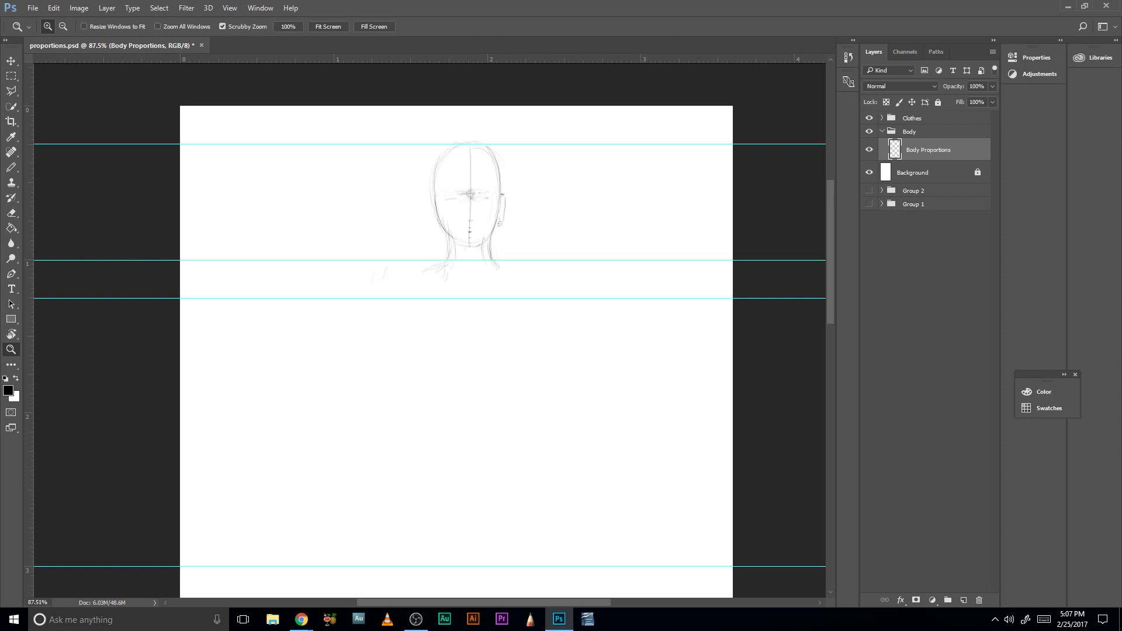
{"action": "key", "text": "alt+Tab"}
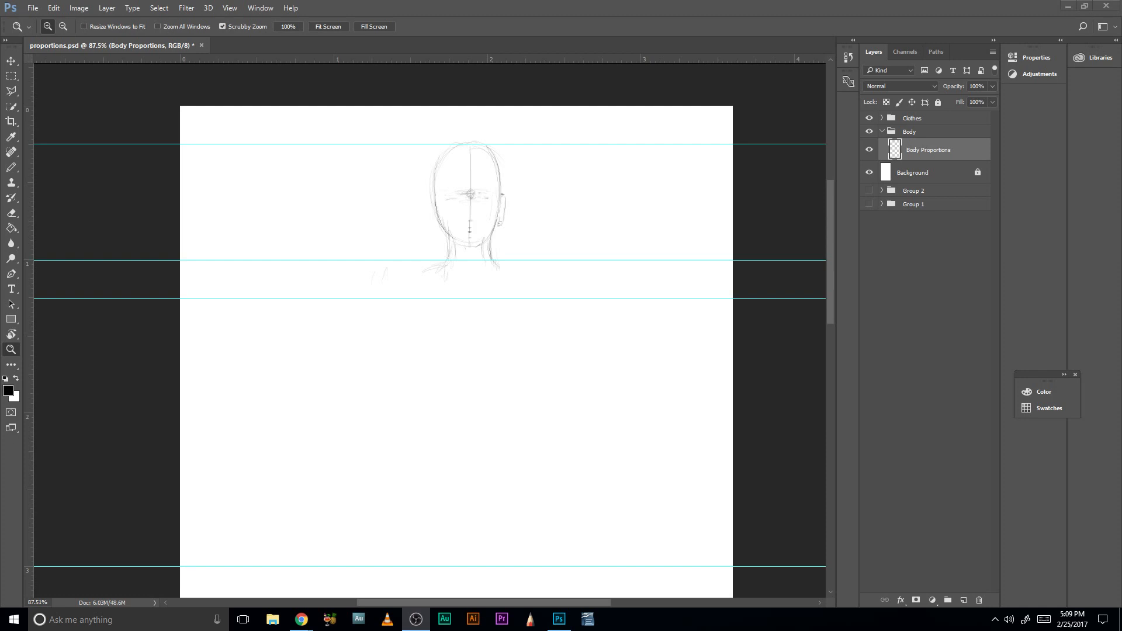
{"action": "left_click", "coordinate": [575, 398]}
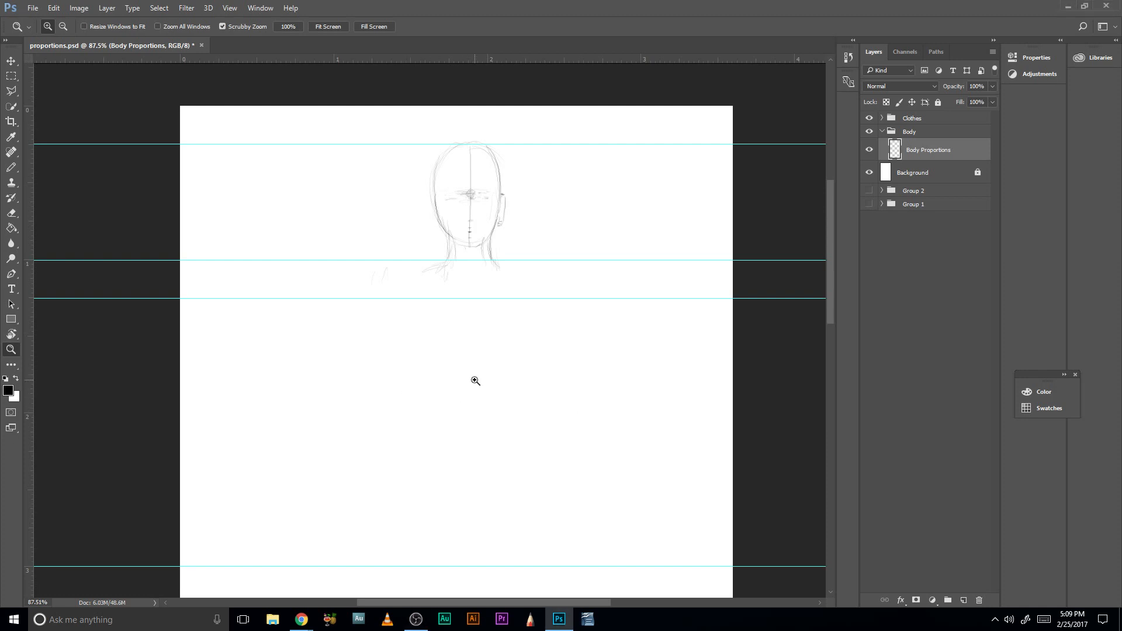
{"action": "key", "text": "b"}
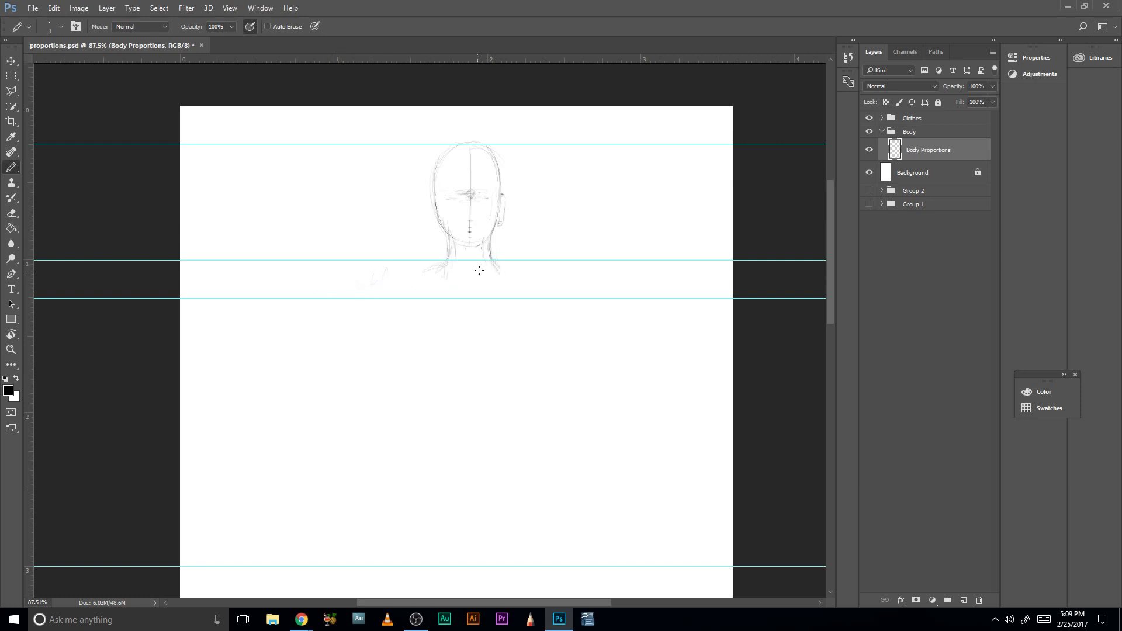
{"action": "left_click_drag", "start_coordinate": [604, 275], "coordinate": [606, 269]}
{"action": "left_click_drag", "start_coordinate": [334, 271], "coordinate": [324, 286]}
{"action": "left_click_drag", "start_coordinate": [577, 222], "coordinate": [577, 238]}
{"action": "key", "text": "ctrl+z"}
- Try rough shoulder joint marks on both sides of the neck between the two guides, and erase them
{"action": "mouse_move", "coordinate": [380, 277]}
{"action": "left_mouse_down"}
{"action": "mouse_move", "coordinate": [374, 296]}
{"action": "mouse_move", "coordinate": [380, 283]}
{"action": "left_mouse_up"}
{"action": "left_click_drag", "start_coordinate": [395, 277], "coordinate": [385, 287]}
{"action": "left_click_drag", "start_coordinate": [559, 280], "coordinate": [561, 286]}
{"action": "left_click_drag", "start_coordinate": [546, 280], "coordinate": [563, 283]}
{"action": "left_click_drag", "start_coordinate": [529, 277], "coordinate": [539, 290]}
{"action": "left_click_drag", "start_coordinate": [424, 273], "coordinate": [379, 275]}
{"action": "left_click_drag", "start_coordinate": [382, 293], "coordinate": [384, 284]}
{"action": "mouse_move", "coordinate": [558, 282]}
{"action": "left_mouse_down"}
{"action": "mouse_move", "coordinate": [588, 273]}
{"action": "mouse_move", "coordinate": [608, 276]}
{"action": "mouse_move", "coordinate": [557, 292]}
{"action": "mouse_move", "coordinate": [521, 269]}
{"action": "left_mouse_up"}
{"action": "mouse_move", "coordinate": [403, 266]}
{"action": "left_mouse_down"}
{"action": "mouse_move", "coordinate": [379, 278]}
{"action": "mouse_move", "coordinate": [368, 304]}
{"action": "left_mouse_up"}
- Sketch rounded muscle shapes sloping outward from both sides of the neck base
{"action": "left_click_drag", "start_coordinate": [450, 255], "coordinate": [425, 277]}
{"action": "left_click_drag", "start_coordinate": [445, 269], "coordinate": [425, 282]}
{"action": "mouse_move", "coordinate": [496, 263]}
{"action": "left_mouse_down"}
{"action": "mouse_move", "coordinate": [504, 274]}
{"action": "mouse_move", "coordinate": [513, 257]}
{"action": "mouse_move", "coordinate": [522, 270]}
{"action": "left_mouse_up"}
{"action": "left_click_drag", "start_coordinate": [437, 267], "coordinate": [454, 262]}
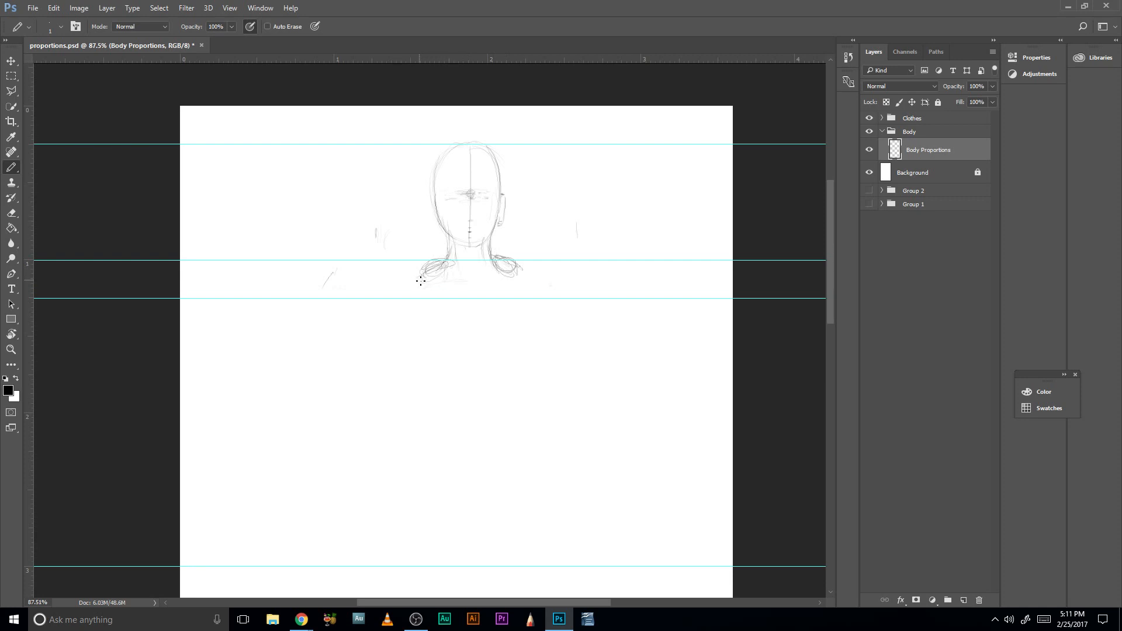
- Sketch the wide collarbone curve beneath the neck, joining the muscle shapes on both sides
{"action": "left_click_drag", "start_coordinate": [520, 274], "coordinate": [529, 284]}
{"action": "left_click_drag", "start_coordinate": [440, 283], "coordinate": [431, 288]}
{"action": "mouse_move", "coordinate": [421, 293]}
{"action": "left_mouse_down"}
{"action": "mouse_move", "coordinate": [463, 272]}
{"action": "mouse_move", "coordinate": [390, 279]}
{"action": "mouse_move", "coordinate": [481, 298]}
{"action": "mouse_move", "coordinate": [392, 278]}
{"action": "mouse_move", "coordinate": [443, 267]}
{"action": "left_mouse_up"}
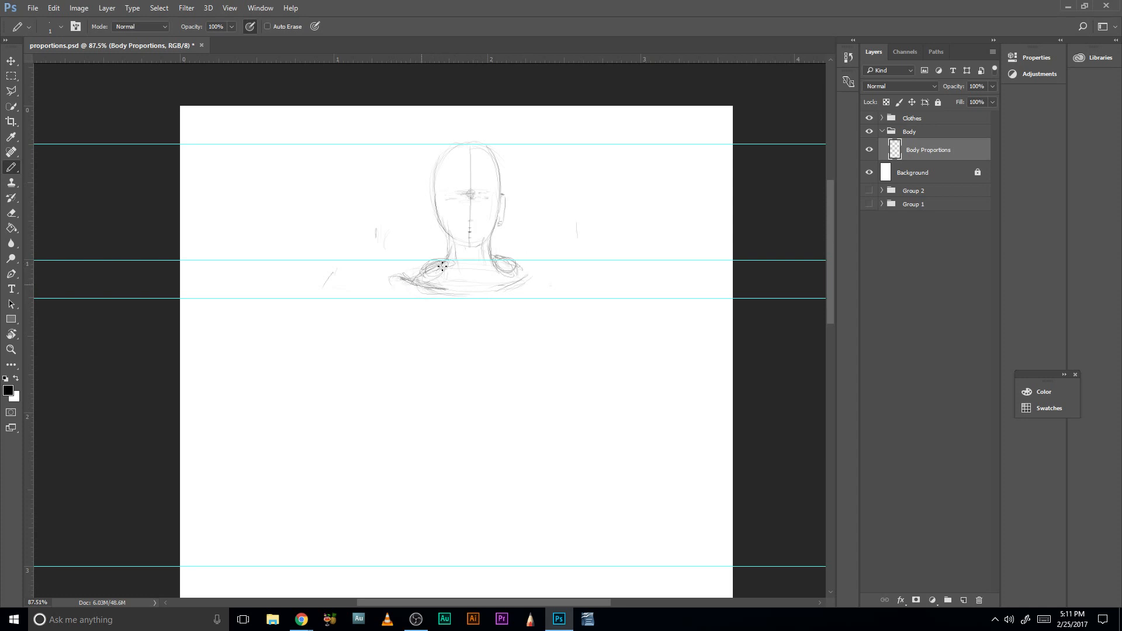
- Extend the collarbones outward to round shoulder joints and start the upper arms with short vertical strokes
{"action": "mouse_move", "coordinate": [519, 276]}
{"action": "left_mouse_down"}
{"action": "mouse_move", "coordinate": [502, 289]}
{"action": "mouse_move", "coordinate": [536, 263]}
{"action": "mouse_move", "coordinate": [510, 283]}
{"action": "mouse_move", "coordinate": [554, 262]}
{"action": "mouse_move", "coordinate": [567, 269]}
{"action": "mouse_move", "coordinate": [513, 275]}
{"action": "mouse_move", "coordinate": [548, 277]}
{"action": "left_mouse_up"}
{"action": "left_click_drag", "start_coordinate": [380, 282], "coordinate": [395, 294]}
{"action": "left_click_drag", "start_coordinate": [383, 277], "coordinate": [379, 333]}
{"action": "mouse_move", "coordinate": [562, 280]}
{"action": "left_mouse_down"}
{"action": "mouse_move", "coordinate": [562, 318]}
{"action": "mouse_move", "coordinate": [553, 286]}
{"action": "left_mouse_up"}
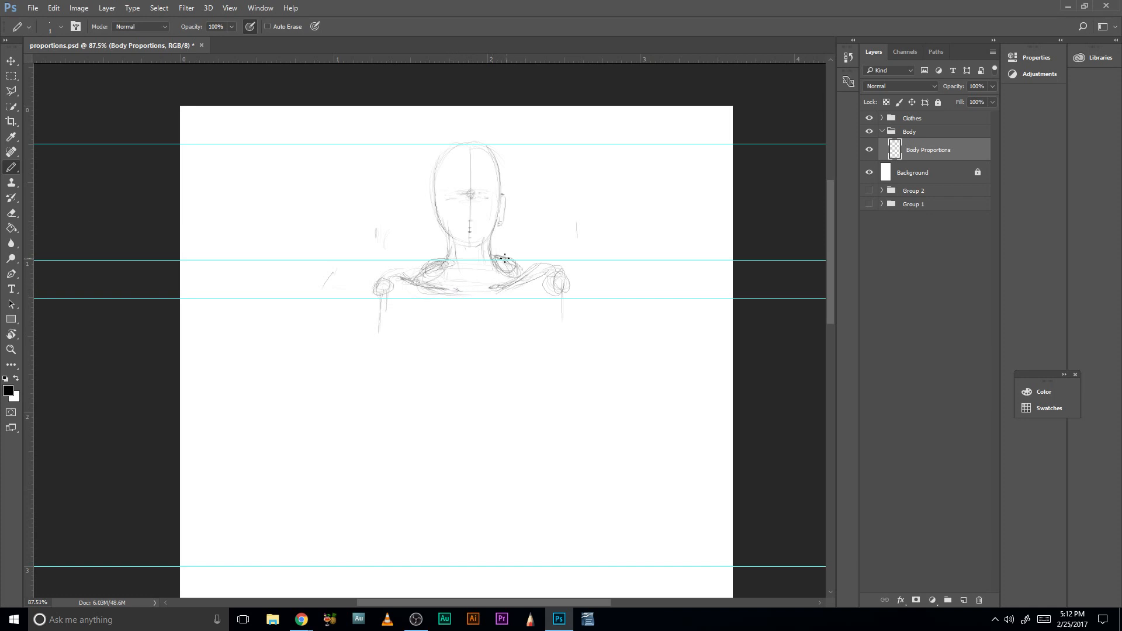
- Sketch the throat and neck muscles, and draw the sternum line down from the middle of the collarbones
{"action": "left_click_drag", "start_coordinate": [467, 256], "coordinate": [475, 287]}
{"action": "mouse_move", "coordinate": [460, 245]}
{"action": "left_mouse_down"}
{"action": "mouse_move", "coordinate": [461, 274]}
{"action": "mouse_move", "coordinate": [479, 279]}
{"action": "mouse_move", "coordinate": [460, 244]}
{"action": "mouse_move", "coordinate": [478, 276]}
{"action": "left_mouse_up"}
{"action": "left_click_drag", "start_coordinate": [483, 248], "coordinate": [486, 274]}
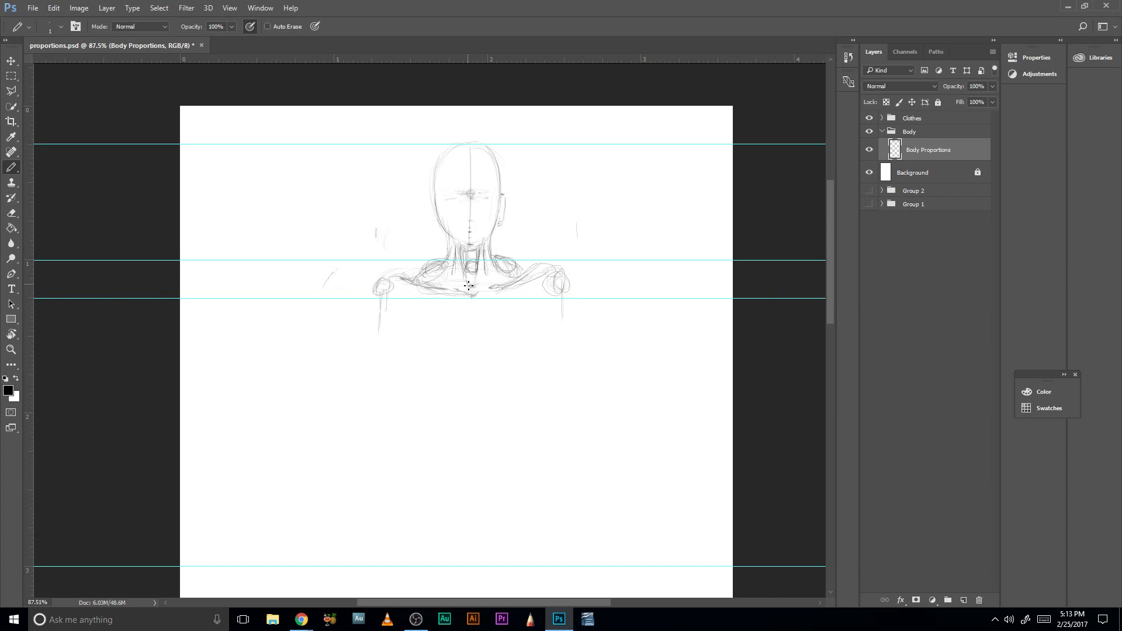
{"action": "left_click_drag", "start_coordinate": [472, 287], "coordinate": [471, 272]}
{"action": "mouse_move", "coordinate": [444, 289]}
{"action": "left_mouse_down"}
{"action": "mouse_move", "coordinate": [430, 289]}
{"action": "mouse_move", "coordinate": [470, 338]}
{"action": "left_mouse_up"}
{"action": "left_click_drag", "start_coordinate": [473, 340], "coordinate": [473, 349]}
- Draw vertical lines for both sides of the torso and extend one upper arm with a mark at elbow height
{"action": "scroll", "coordinate": [487, 380], "scroll_direction": "down", "scroll_amount": 1}
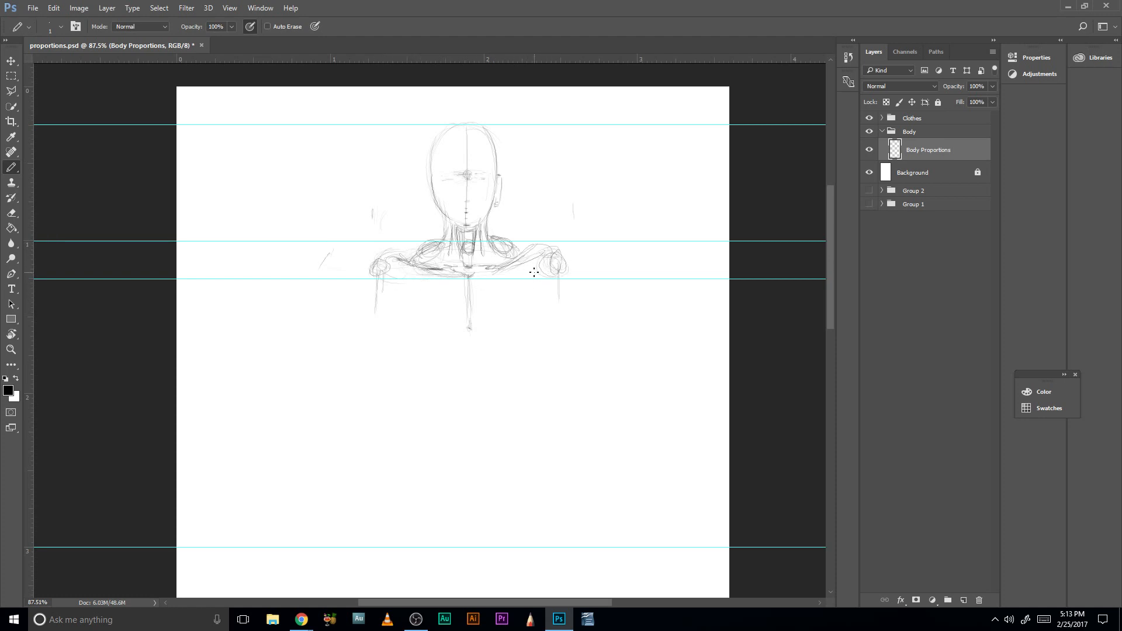
{"action": "left_click_drag", "start_coordinate": [404, 288], "coordinate": [407, 362]}
{"action": "left_click_drag", "start_coordinate": [374, 401], "coordinate": [377, 404]}
{"action": "left_click_drag", "start_coordinate": [536, 286], "coordinate": [538, 345]}
{"action": "left_click_drag", "start_coordinate": [407, 367], "coordinate": [406, 383]}
- Sketch the raised-arm reference beside and above the head, then circle the lowered arm's elbow and mark the waist on both sides
{"action": "scroll", "coordinate": [431, 296], "scroll_direction": "up", "scroll_amount": 3}
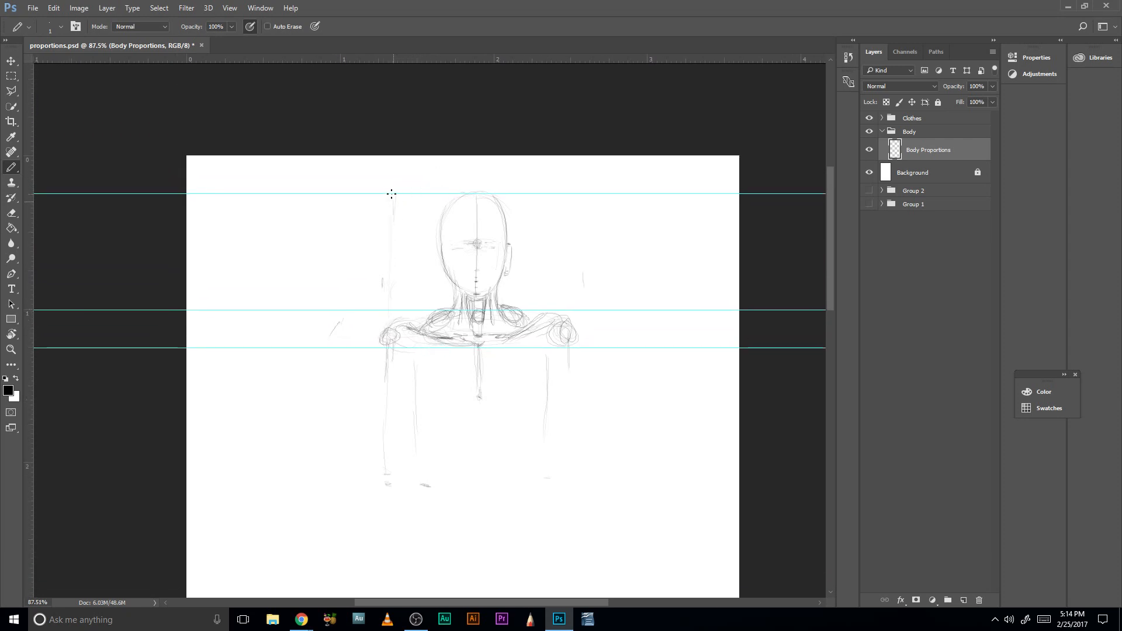
{"action": "left_click_drag", "start_coordinate": [438, 188], "coordinate": [552, 186]}
{"action": "mouse_move", "coordinate": [386, 490]}
{"action": "left_mouse_down"}
{"action": "mouse_move", "coordinate": [426, 493]}
{"action": "mouse_move", "coordinate": [462, 467]}
{"action": "mouse_move", "coordinate": [454, 436]}
{"action": "left_mouse_up"}
{"action": "key", "text": "space"}
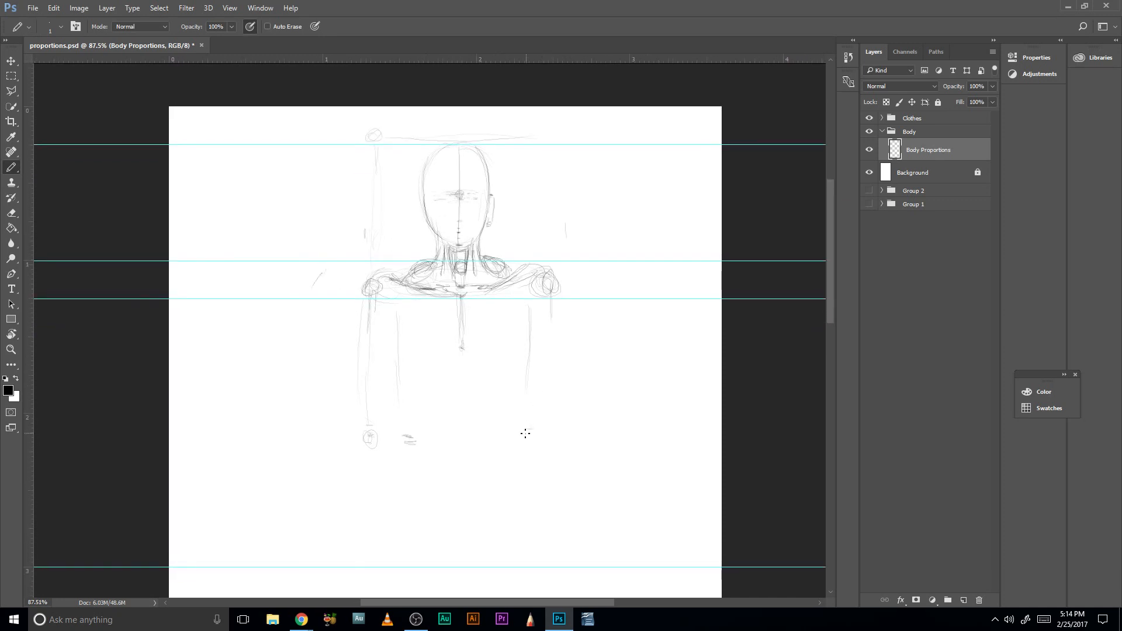
{"action": "left_click_drag", "start_coordinate": [525, 436], "coordinate": [518, 439]}
- Move the horizontal guide below the torso up to elbow height with the Move tool
{"action": "key", "text": "space"}
{"action": "left_click_drag", "start_coordinate": [465, 503], "coordinate": [468, 369]}
{"action": "left_click_drag", "start_coordinate": [472, 222], "coordinate": [468, 526]}
{"action": "left_click_drag", "start_coordinate": [472, 454], "coordinate": [488, 317]}
{"action": "left_click_drag", "start_coordinate": [487, 442], "coordinate": [486, 374]}
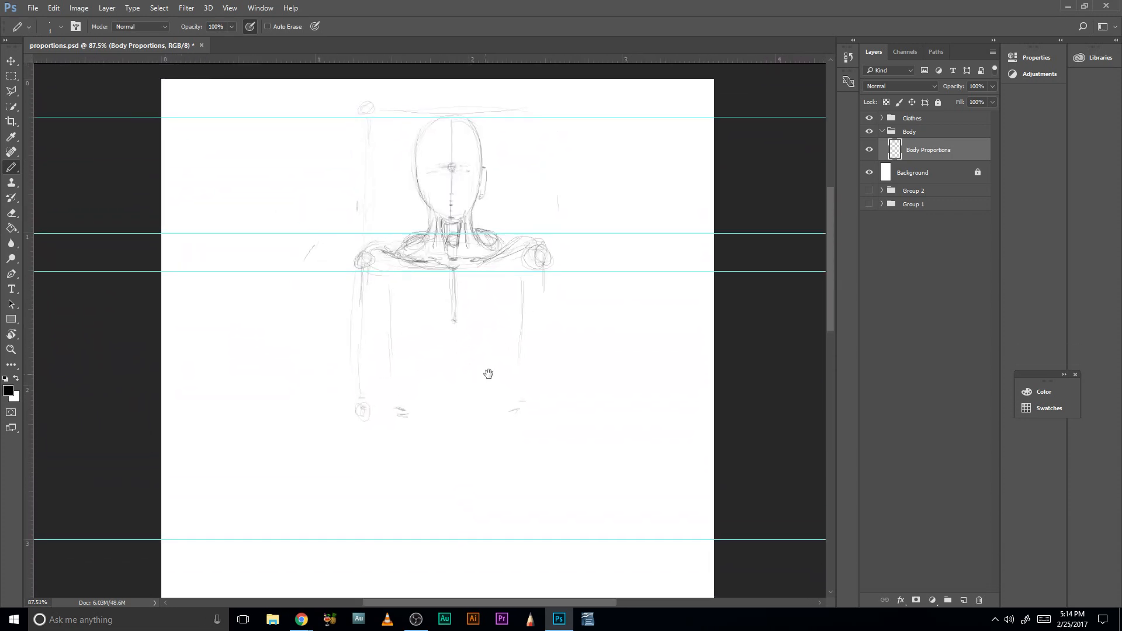
{"action": "left_click_drag", "start_coordinate": [469, 429], "coordinate": [491, 328]}
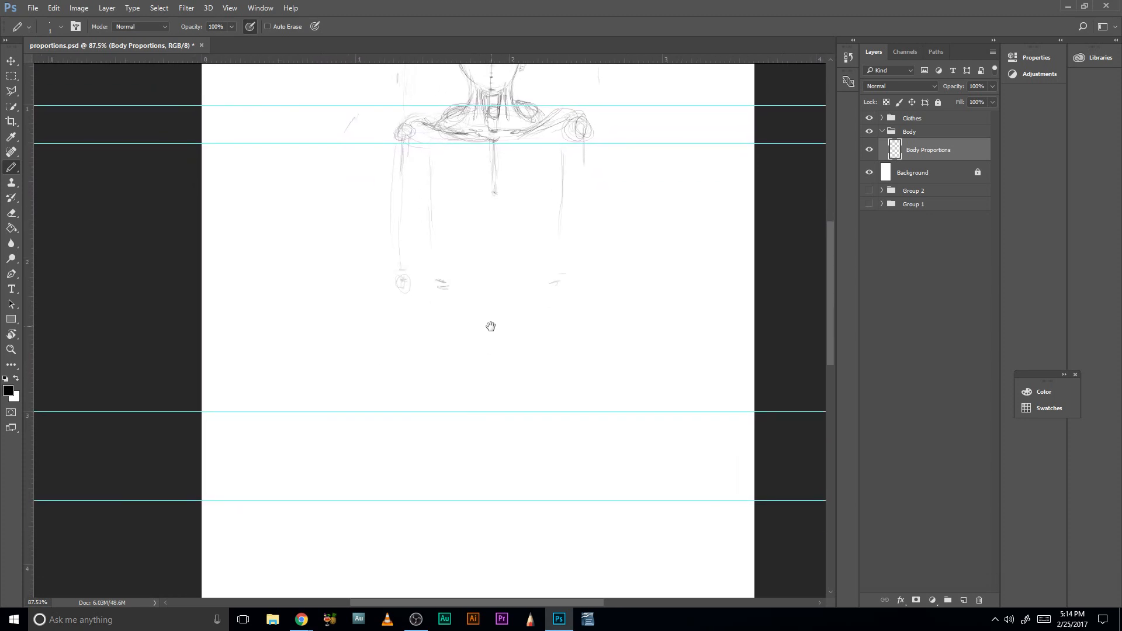
{"action": "key", "text": "v"}
{"action": "left_click_drag", "start_coordinate": [479, 412], "coordinate": [502, 290]}
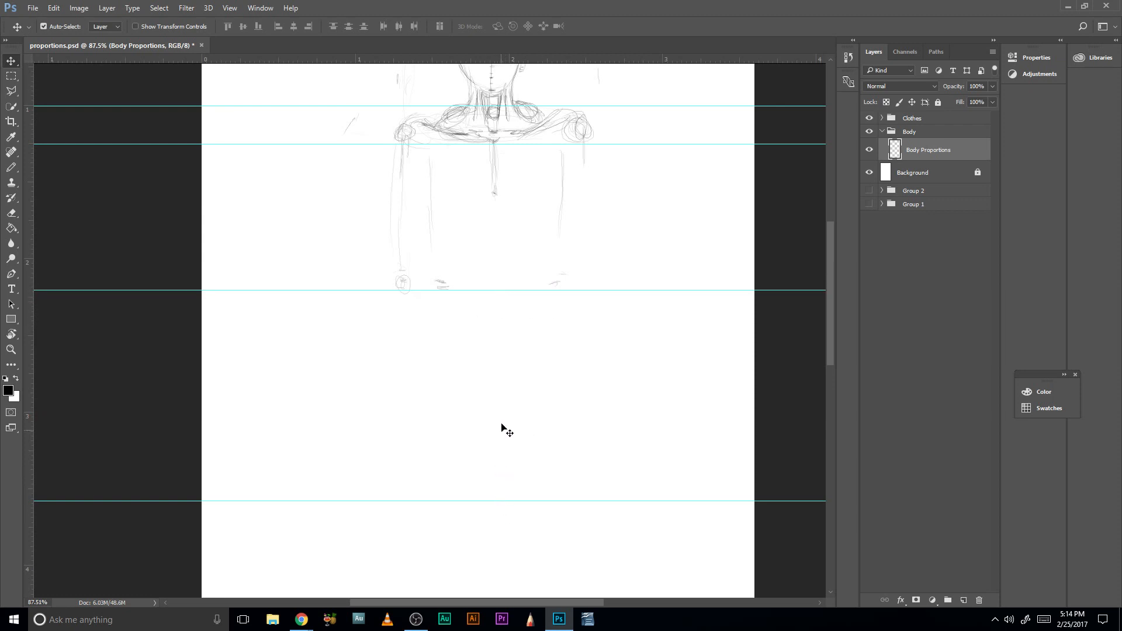
- Return to the Pencil tool, draw an inverted V below the sternum and sketch the second arm down to its elbow
{"action": "key", "text": "b"}
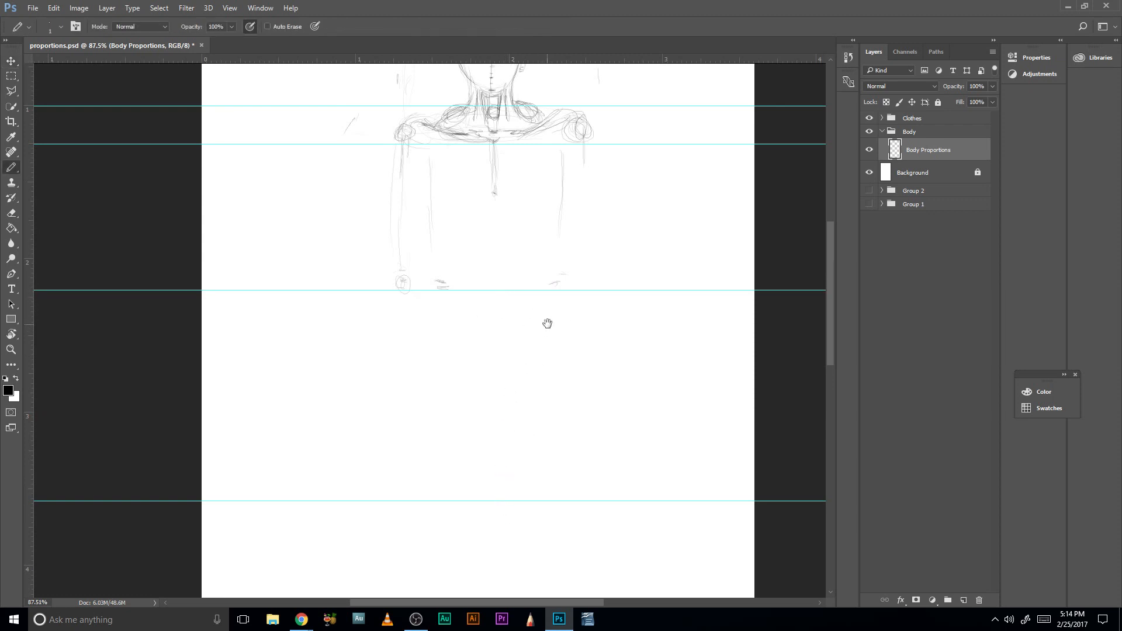
{"action": "left_click_drag", "start_coordinate": [546, 323], "coordinate": [523, 418]}
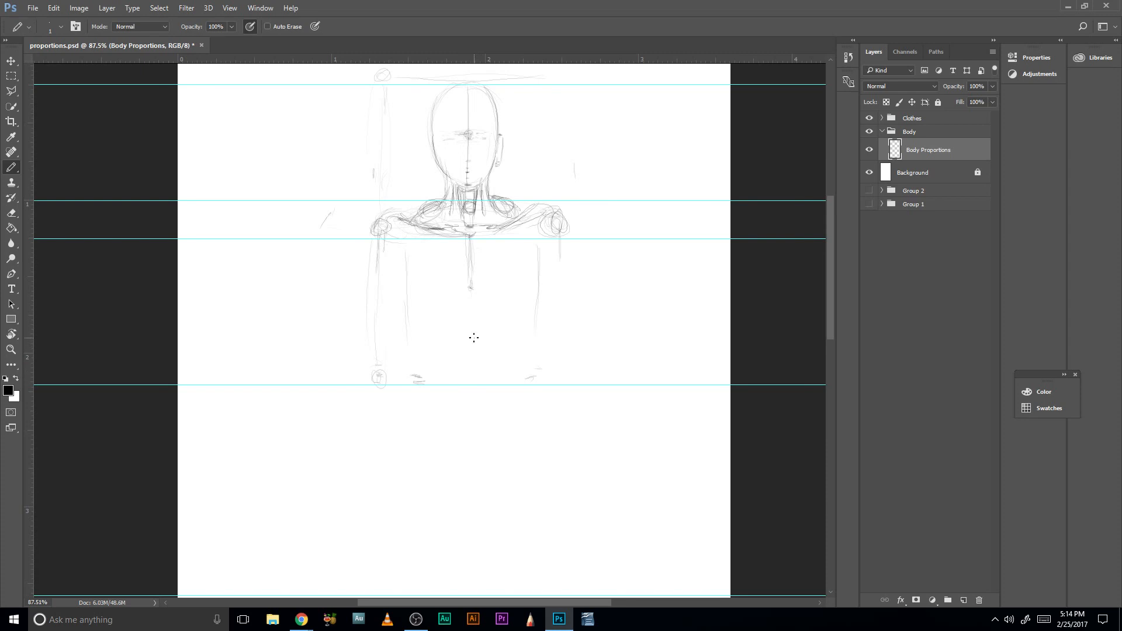
{"action": "left_click_drag", "start_coordinate": [475, 329], "coordinate": [468, 358]}
{"action": "left_click_drag", "start_coordinate": [541, 260], "coordinate": [531, 374]}
{"action": "left_click_drag", "start_coordinate": [559, 262], "coordinate": [564, 384]}
- Sketch the lower rib arch around the inverted V, and rough in the waist and pelvis around the elbow guide
{"action": "mouse_move", "coordinate": [501, 319]}
{"action": "left_mouse_down"}
{"action": "mouse_move", "coordinate": [495, 419]}
{"action": "mouse_move", "coordinate": [492, 400]}
{"action": "left_mouse_up"}
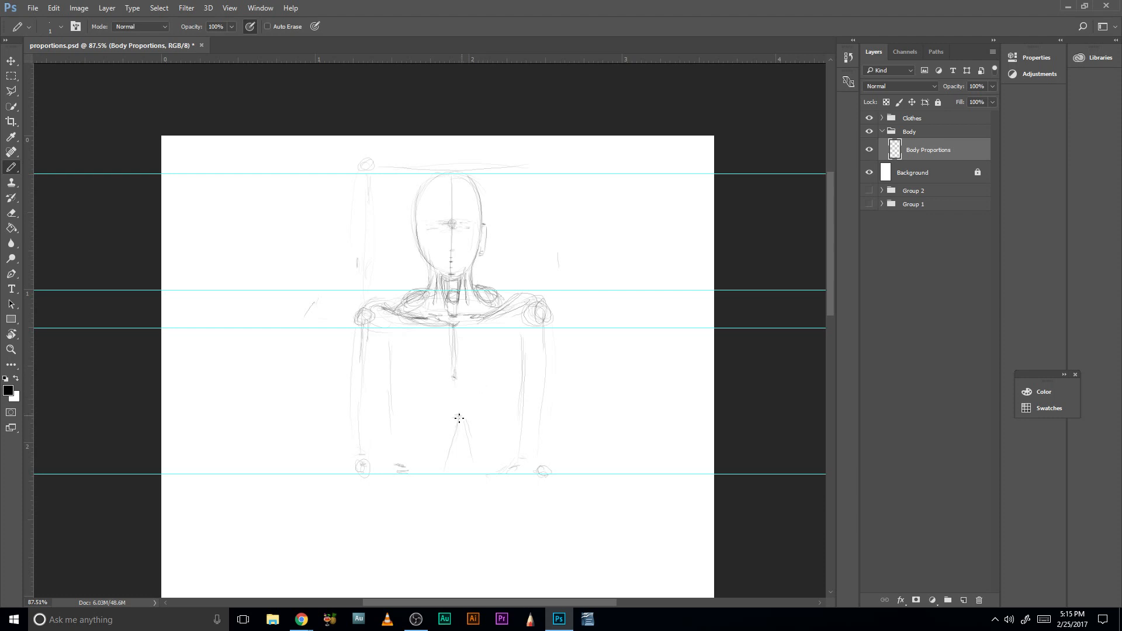
{"action": "left_click_drag", "start_coordinate": [495, 403], "coordinate": [478, 363]}
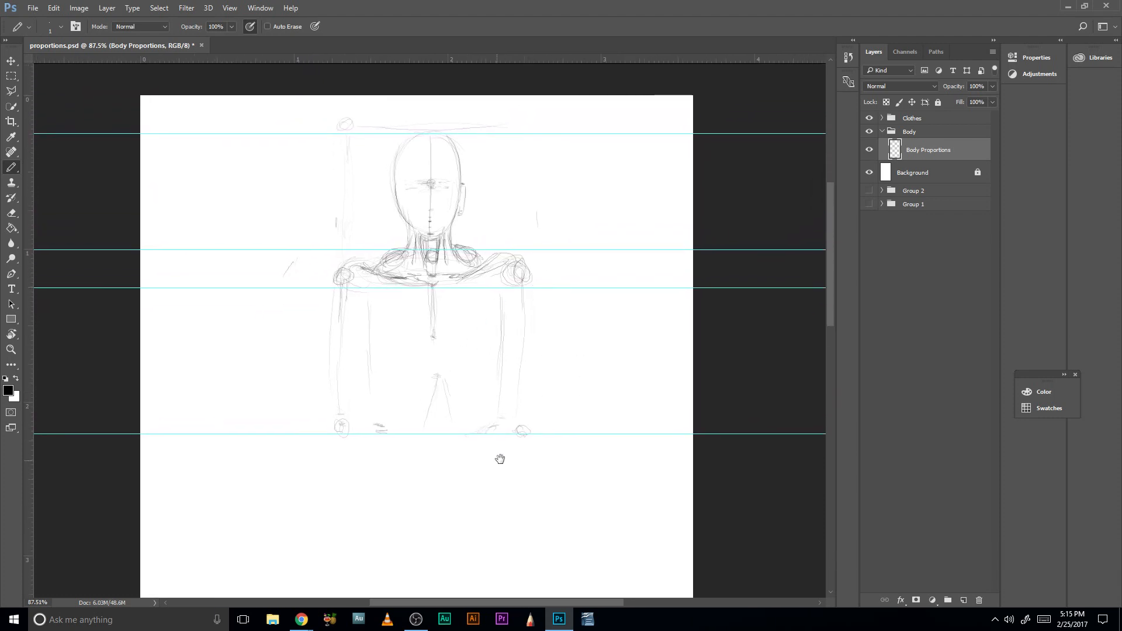
{"action": "left_click_drag", "start_coordinate": [433, 411], "coordinate": [491, 356]}
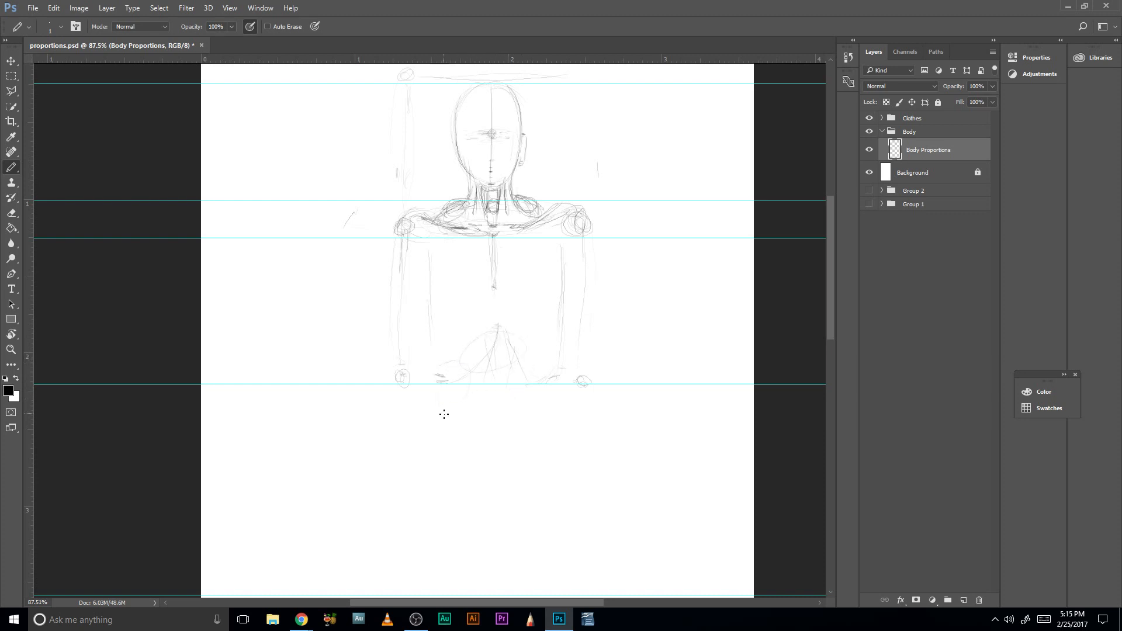
{"action": "left_click_drag", "start_coordinate": [445, 414], "coordinate": [441, 424]}
{"action": "left_click_drag", "start_coordinate": [446, 371], "coordinate": [440, 378]}
{"action": "left_click_drag", "start_coordinate": [446, 452], "coordinate": [453, 467]}
{"action": "mouse_move", "coordinate": [457, 407]}
{"action": "left_mouse_down"}
{"action": "mouse_move", "coordinate": [462, 446]}
{"action": "mouse_move", "coordinate": [479, 396]}
{"action": "mouse_move", "coordinate": [501, 411]}
{"action": "left_mouse_up"}
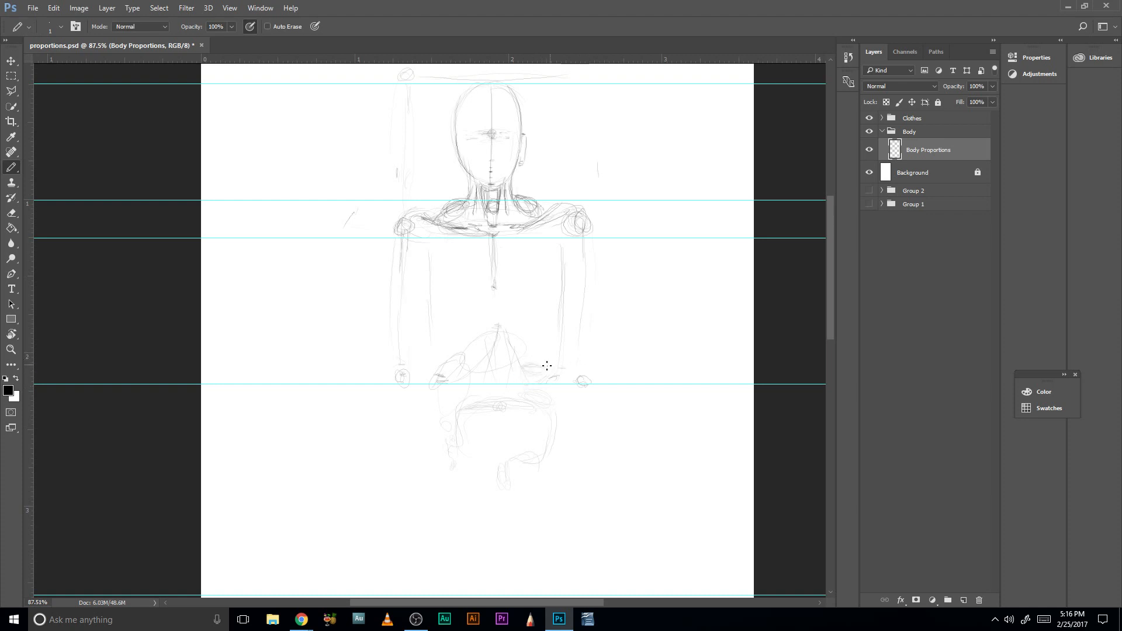
- Sketch tall ovals on both sides of the chest and smaller ovals near the rib arch's peak and waist
{"action": "mouse_move", "coordinate": [516, 368]}
{"action": "left_mouse_down"}
{"action": "mouse_move", "coordinate": [529, 361]}
{"action": "mouse_move", "coordinate": [525, 329]}
{"action": "mouse_move", "coordinate": [507, 333]}
{"action": "left_mouse_up"}
{"action": "mouse_move", "coordinate": [429, 311]}
{"action": "left_mouse_down"}
{"action": "mouse_move", "coordinate": [440, 359]}
{"action": "mouse_move", "coordinate": [540, 358]}
{"action": "left_mouse_up"}
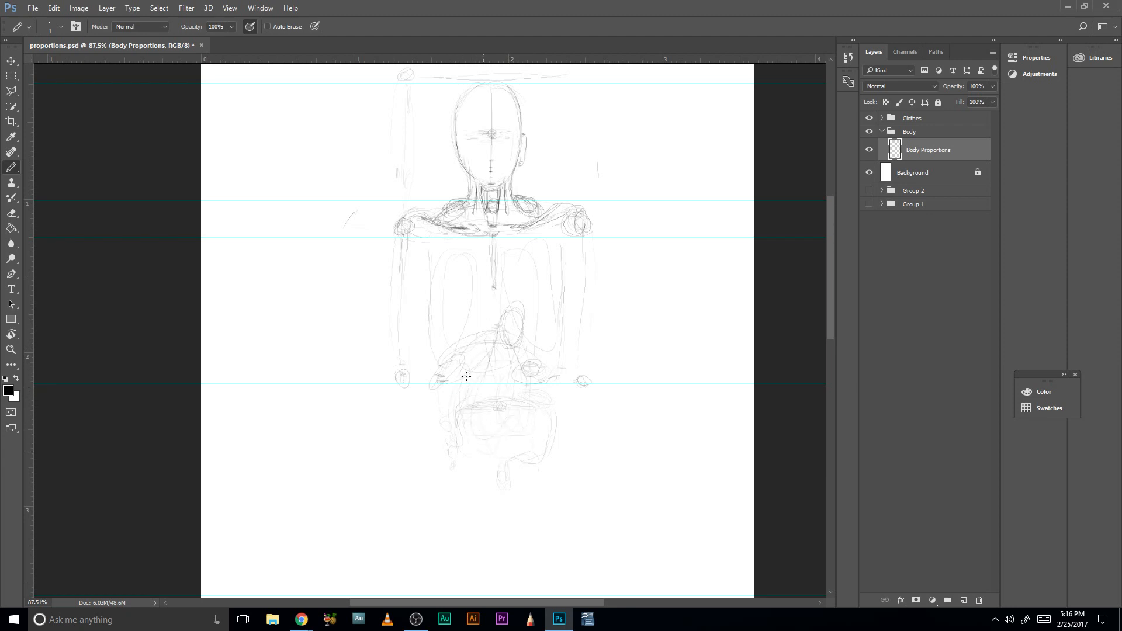
{"action": "mouse_move", "coordinate": [543, 406]}
{"action": "left_mouse_down"}
{"action": "mouse_move", "coordinate": [503, 439]}
{"action": "mouse_move", "coordinate": [471, 433]}
{"action": "left_mouse_up"}
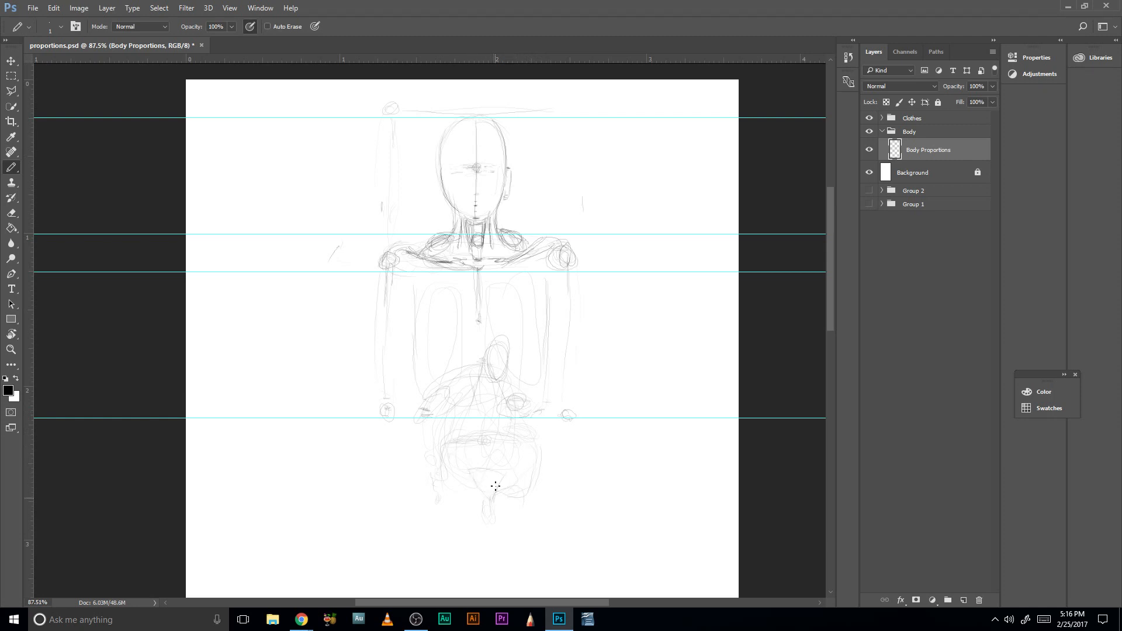
- Draw circles on both sides of the pelvis and a pointed oval from the rib arch's peak down between them
{"action": "mouse_move", "coordinate": [464, 473]}
{"action": "left_mouse_down"}
{"action": "mouse_move", "coordinate": [517, 460]}
{"action": "mouse_move", "coordinate": [494, 467]}
{"action": "left_mouse_up"}
{"action": "mouse_move", "coordinate": [509, 461]}
{"action": "left_mouse_down"}
{"action": "mouse_move", "coordinate": [507, 416]}
{"action": "mouse_move", "coordinate": [467, 398]}
{"action": "mouse_move", "coordinate": [477, 377]}
{"action": "mouse_move", "coordinate": [504, 453]}
{"action": "left_mouse_up"}
{"action": "mouse_move", "coordinate": [494, 391]}
{"action": "left_mouse_down"}
{"action": "mouse_move", "coordinate": [477, 470]}
{"action": "mouse_move", "coordinate": [466, 409]}
{"action": "mouse_move", "coordinate": [473, 461]}
{"action": "left_mouse_up"}
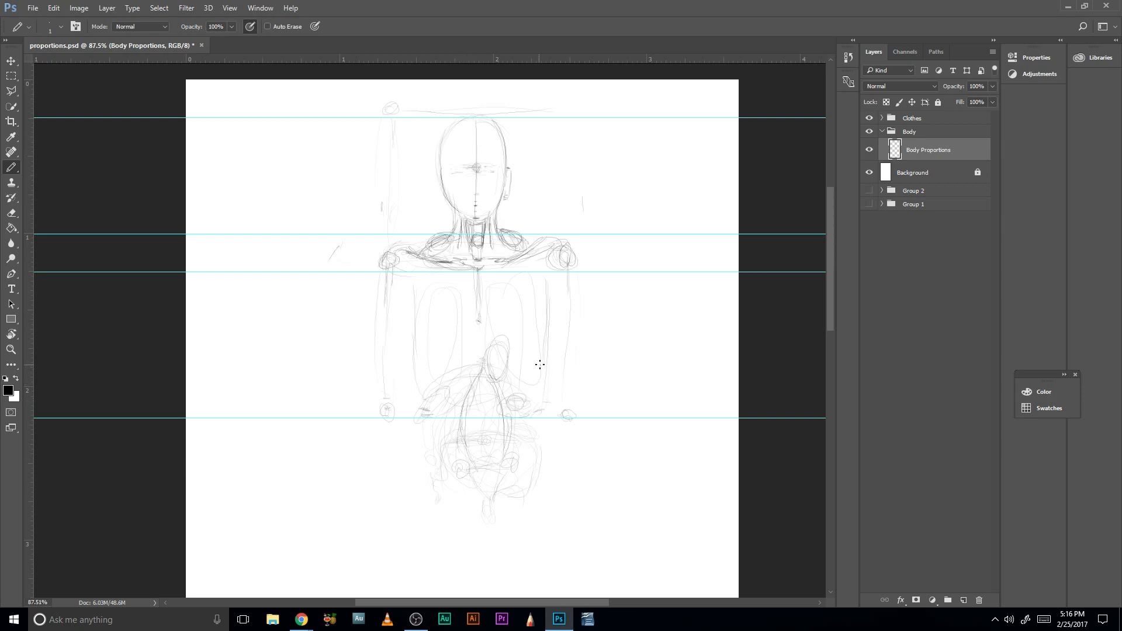
- Outline the waist and hips on both sides with near-vertical strokes running past the elbow guide
{"action": "scroll", "coordinate": [526, 401], "scroll_direction": "down", "scroll_amount": 2}
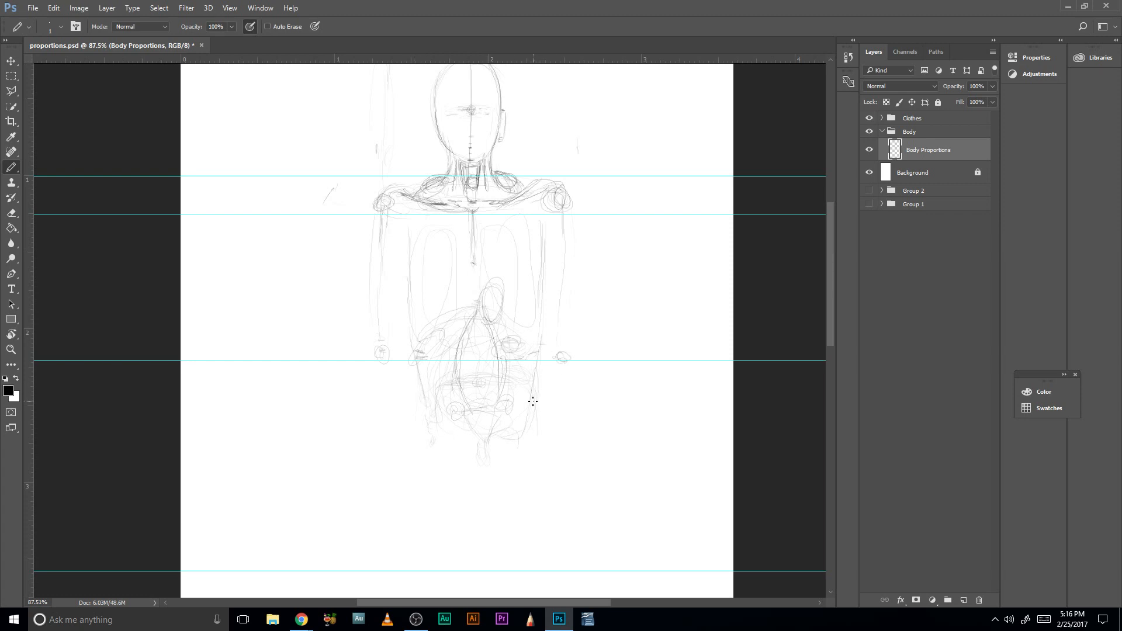
{"action": "left_click_drag", "start_coordinate": [419, 399], "coordinate": [421, 420]}
{"action": "left_click_drag", "start_coordinate": [538, 393], "coordinate": [536, 408]}
{"action": "left_click_drag", "start_coordinate": [406, 330], "coordinate": [406, 401]}
{"action": "left_click_drag", "start_coordinate": [415, 355], "coordinate": [416, 417]}
{"action": "left_click_drag", "start_coordinate": [542, 337], "coordinate": [542, 386]}
{"action": "left_click_drag", "start_coordinate": [541, 369], "coordinate": [543, 399]}
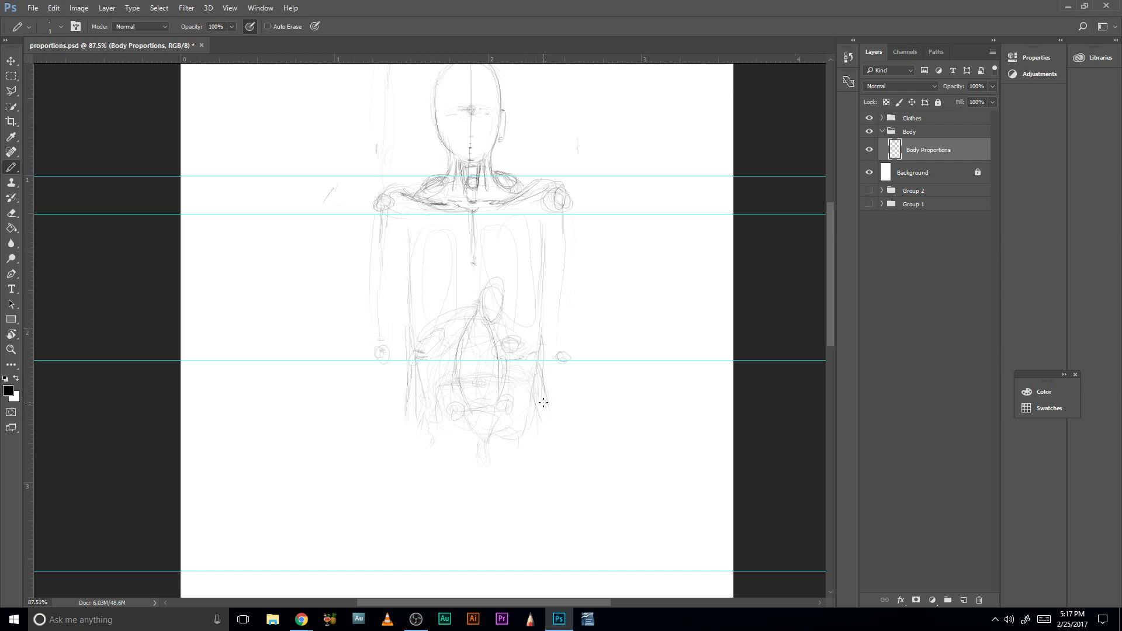
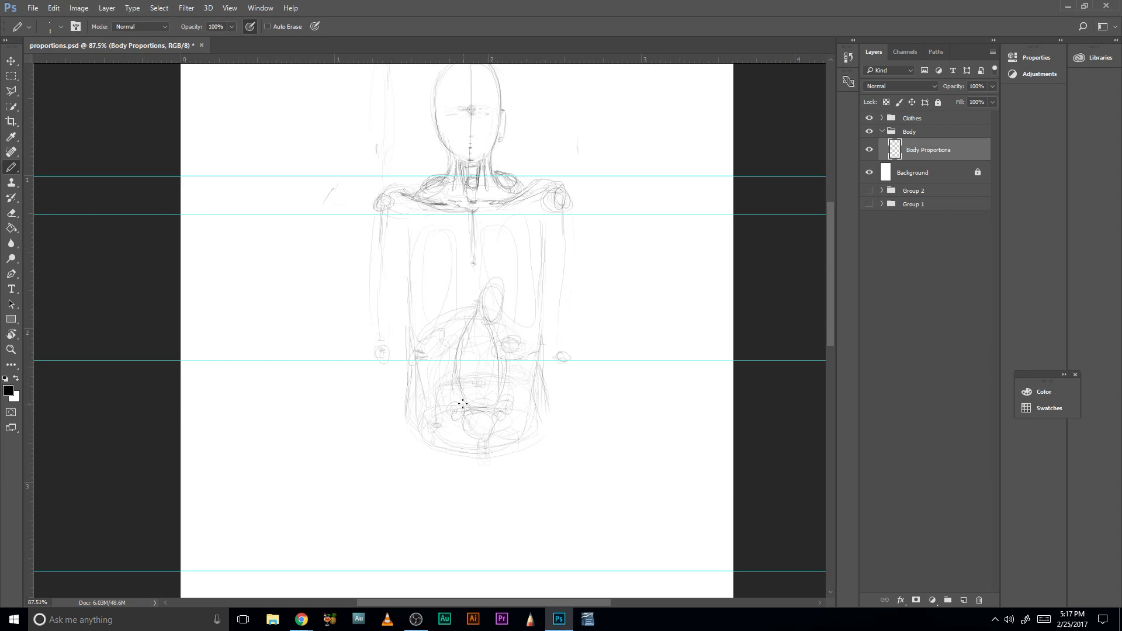
- Sketch overlapping ovals on both lower sides of the pelvis and add a hip-joint circle on each side
{"action": "left_click_drag", "start_coordinate": [432, 427], "coordinate": [443, 426]}
{"action": "left_click_drag", "start_coordinate": [447, 426], "coordinate": [452, 447]}
{"action": "mouse_move", "coordinate": [501, 417]}
{"action": "left_mouse_down"}
{"action": "mouse_move", "coordinate": [516, 345]}
{"action": "mouse_move", "coordinate": [529, 373]}
{"action": "left_mouse_up"}
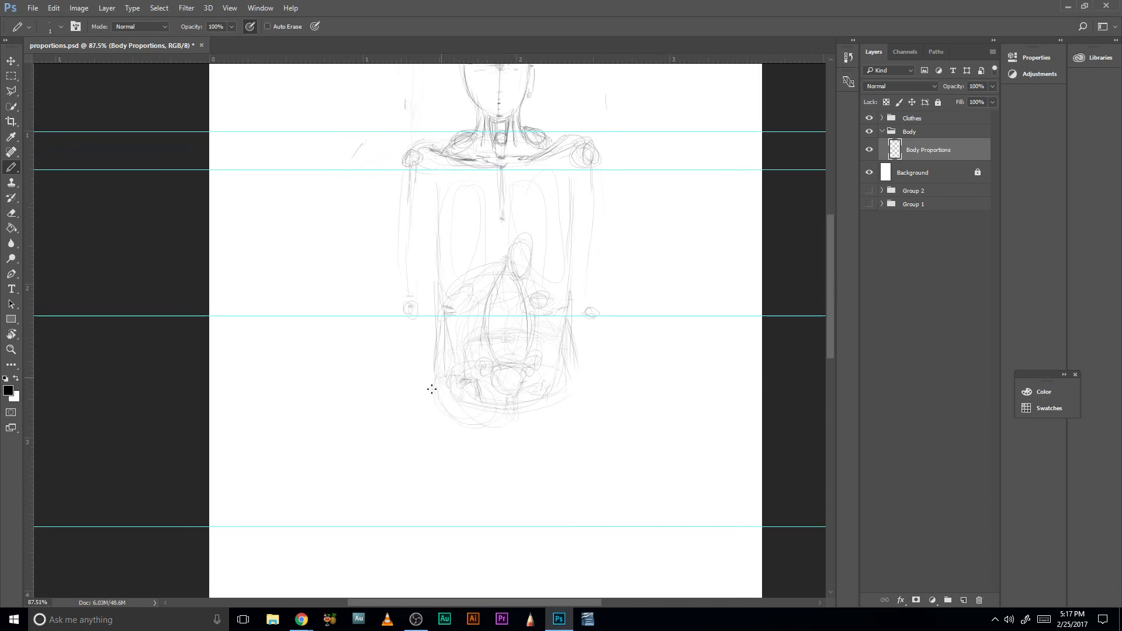
{"action": "mouse_move", "coordinate": [531, 395]}
{"action": "left_mouse_down"}
{"action": "mouse_move", "coordinate": [561, 413]}
{"action": "mouse_move", "coordinate": [532, 395]}
{"action": "left_mouse_up"}
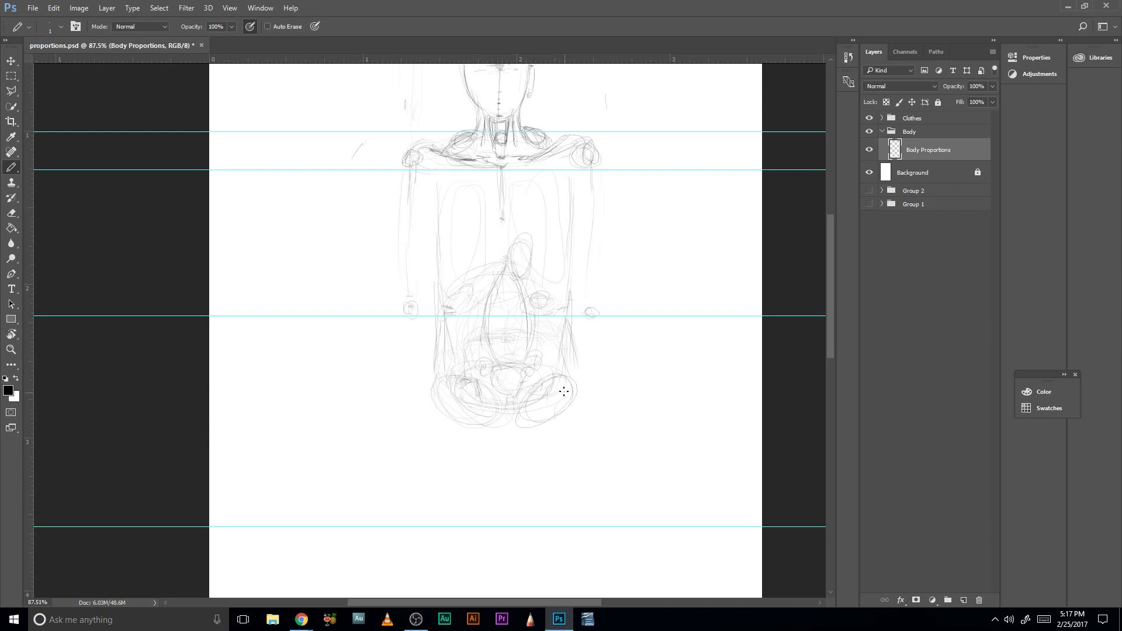
{"action": "left_click_drag", "start_coordinate": [564, 391], "coordinate": [573, 421]}
- Draw a near-vertical thigh line down from each hip-joint circle, stopping short of the guide below the pelvis
{"action": "mouse_move", "coordinate": [450, 416]}
{"action": "left_mouse_down"}
{"action": "mouse_move", "coordinate": [462, 424]}
{"action": "mouse_move", "coordinate": [456, 491]}
{"action": "left_mouse_up"}
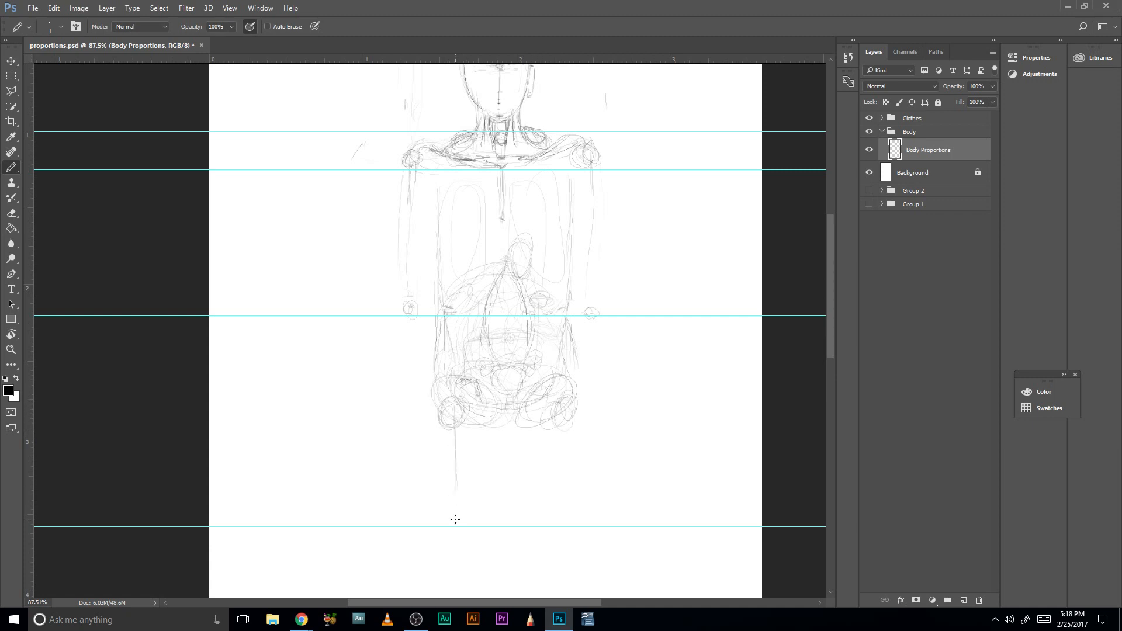
{"action": "left_click_drag", "start_coordinate": [559, 409], "coordinate": [560, 497]}
{"action": "mouse_move", "coordinate": [556, 446]}
{"action": "left_mouse_down"}
{"action": "mouse_move", "coordinate": [544, 431]}
{"action": "mouse_move", "coordinate": [539, 455]}
{"action": "left_mouse_up"}
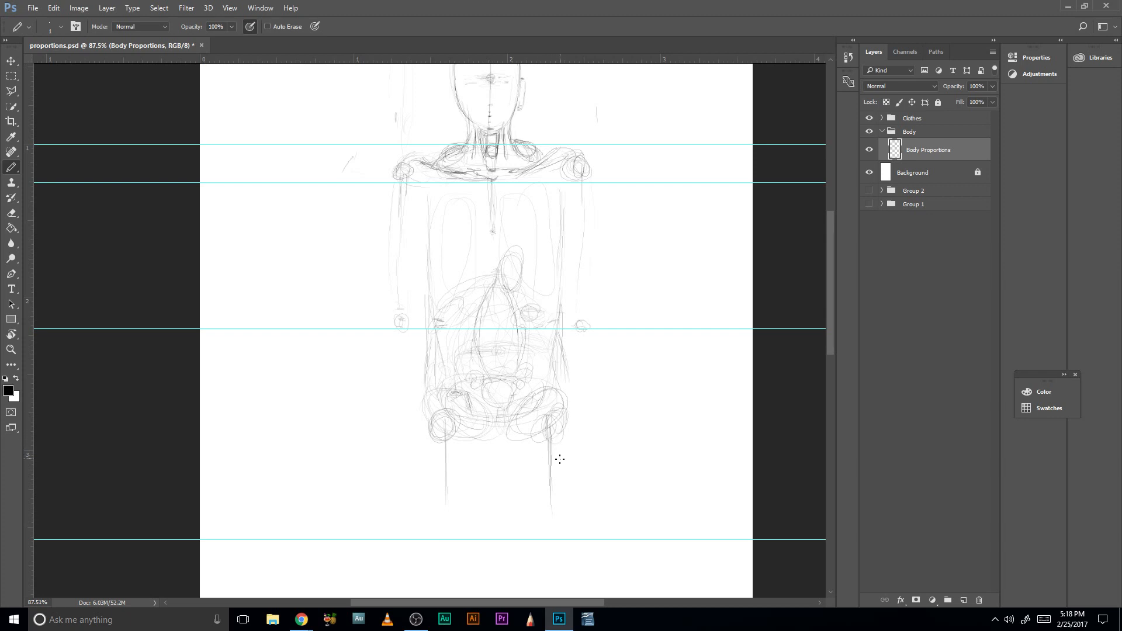
{"action": "left_click_drag", "start_coordinate": [564, 504], "coordinate": [571, 423]}
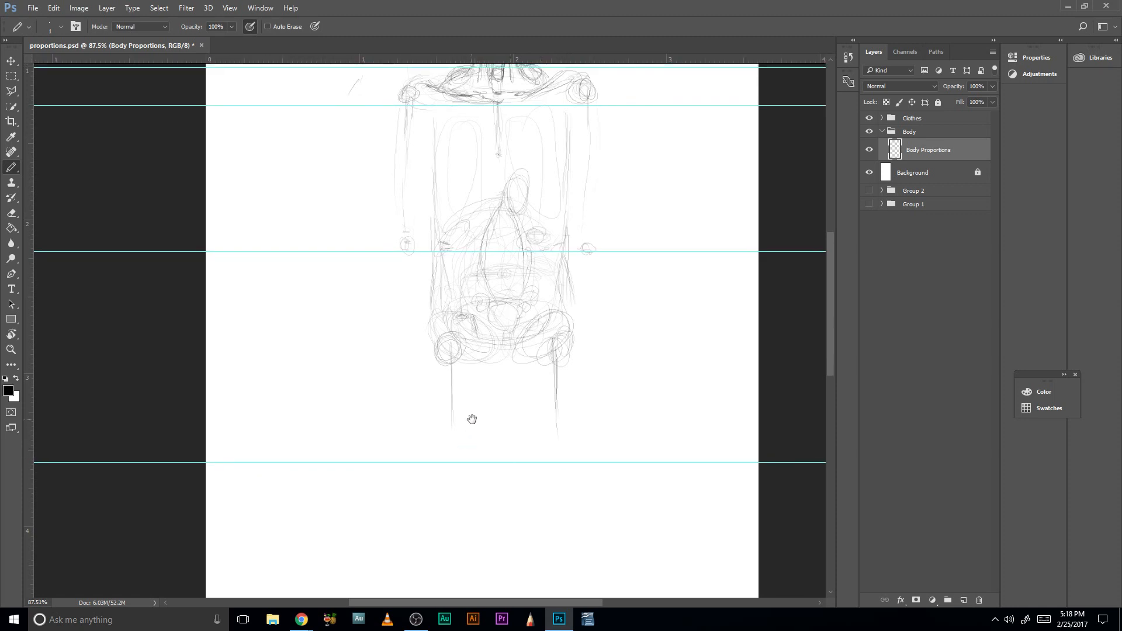
{"action": "left_click_drag", "start_coordinate": [490, 337], "coordinate": [495, 465]}
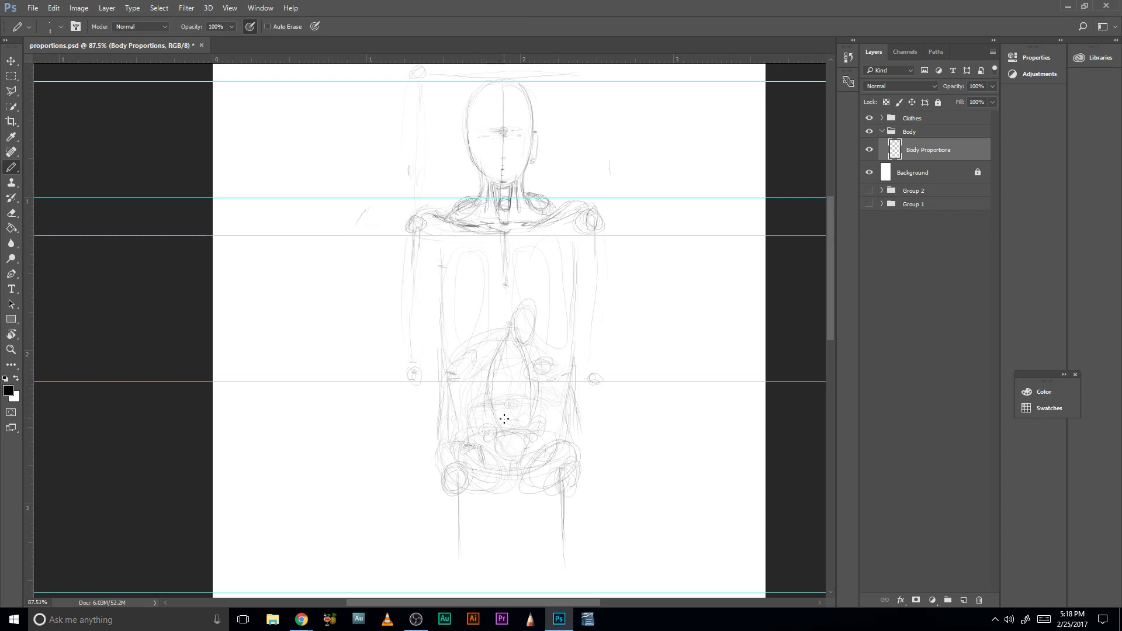
- Extend both thigh lines past the guide below the pelvis and mark the knee position at each lower end
{"action": "left_click_drag", "start_coordinate": [443, 459], "coordinate": [459, 462]}
{"action": "left_click_drag", "start_coordinate": [474, 471], "coordinate": [482, 379]}
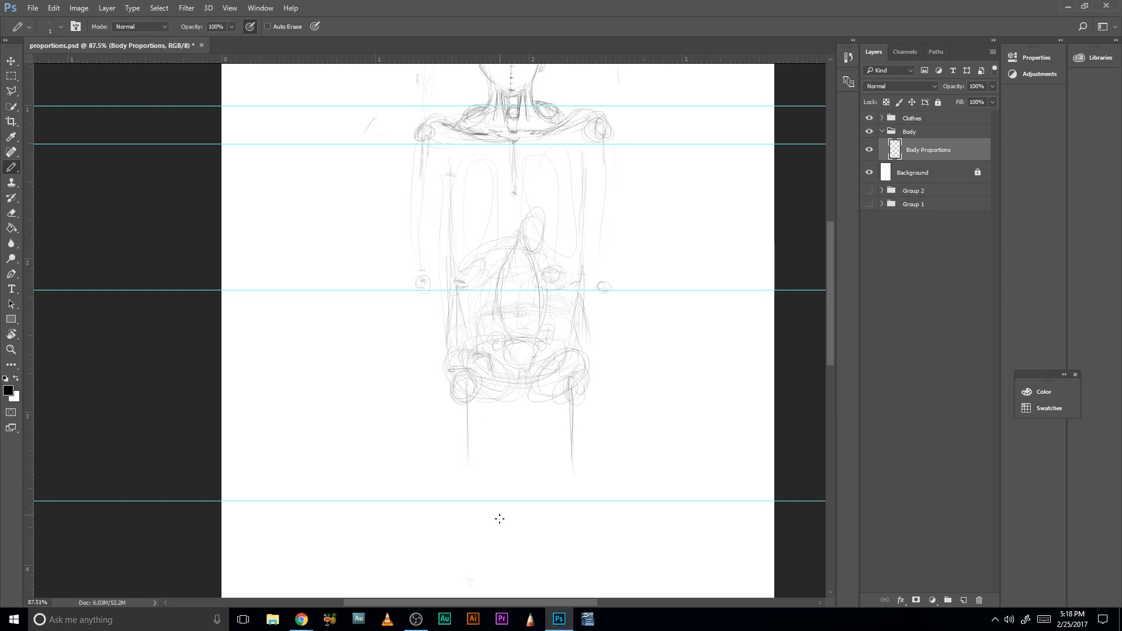
{"action": "left_click_drag", "start_coordinate": [501, 501], "coordinate": [503, 456]}
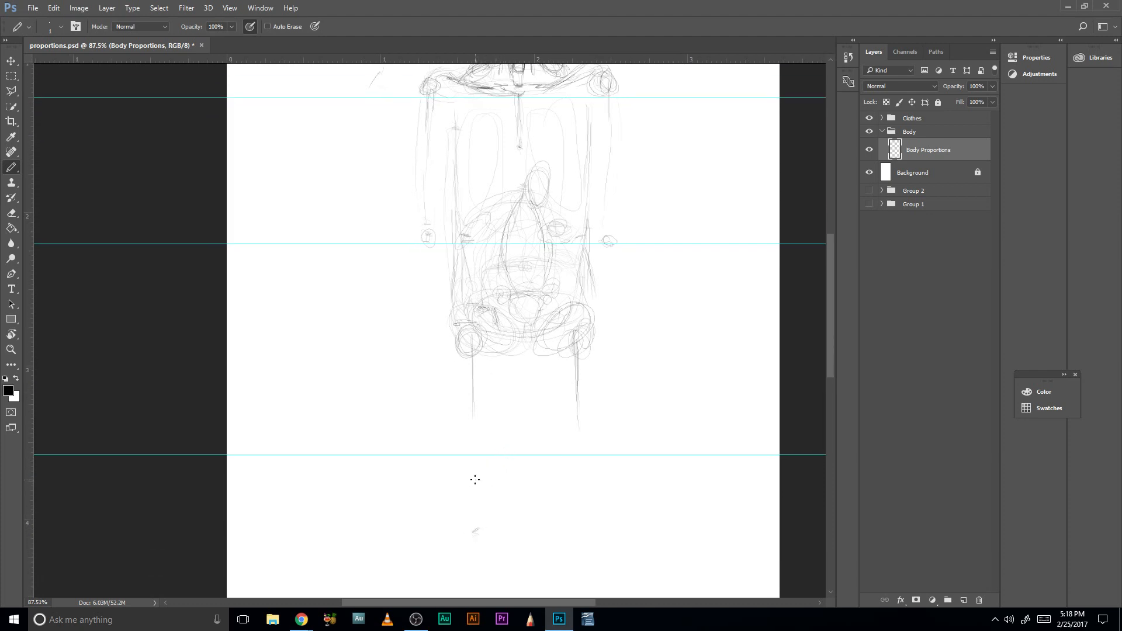
{"action": "left_click_drag", "start_coordinate": [471, 414], "coordinate": [479, 529]}
{"action": "left_click_drag", "start_coordinate": [576, 522], "coordinate": [594, 519]}
{"action": "left_click_drag", "start_coordinate": [579, 443], "coordinate": [590, 475]}
{"action": "mouse_move", "coordinate": [588, 263]}
{"action": "left_mouse_down"}
{"action": "mouse_move", "coordinate": [583, 448]}
{"action": "mouse_move", "coordinate": [562, 262]}
{"action": "left_mouse_up"}
{"action": "mouse_move", "coordinate": [553, 402]}
{"action": "left_mouse_down"}
{"action": "mouse_move", "coordinate": [555, 530]}
{"action": "mouse_move", "coordinate": [579, 501]}
{"action": "mouse_move", "coordinate": [551, 375]}
{"action": "left_mouse_up"}
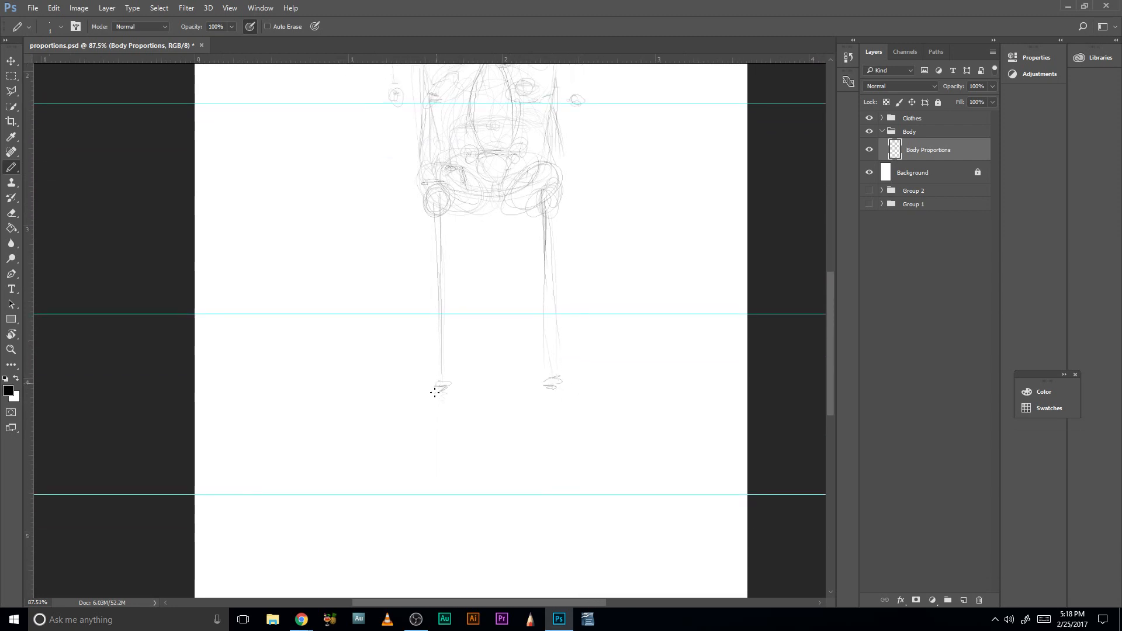
- Build up both knees with small overlapping rounded strokes below the thigh lines, adding a curve at the right-hand knee's inner side
{"action": "left_click_drag", "start_coordinate": [440, 384], "coordinate": [445, 386]}
{"action": "mouse_move", "coordinate": [558, 397]}
{"action": "left_mouse_down"}
{"action": "mouse_move", "coordinate": [549, 383]}
{"action": "mouse_move", "coordinate": [563, 380]}
{"action": "left_mouse_up"}
{"action": "mouse_move", "coordinate": [454, 403]}
{"action": "left_mouse_down"}
{"action": "mouse_move", "coordinate": [442, 390]}
{"action": "mouse_move", "coordinate": [448, 409]}
{"action": "left_mouse_up"}
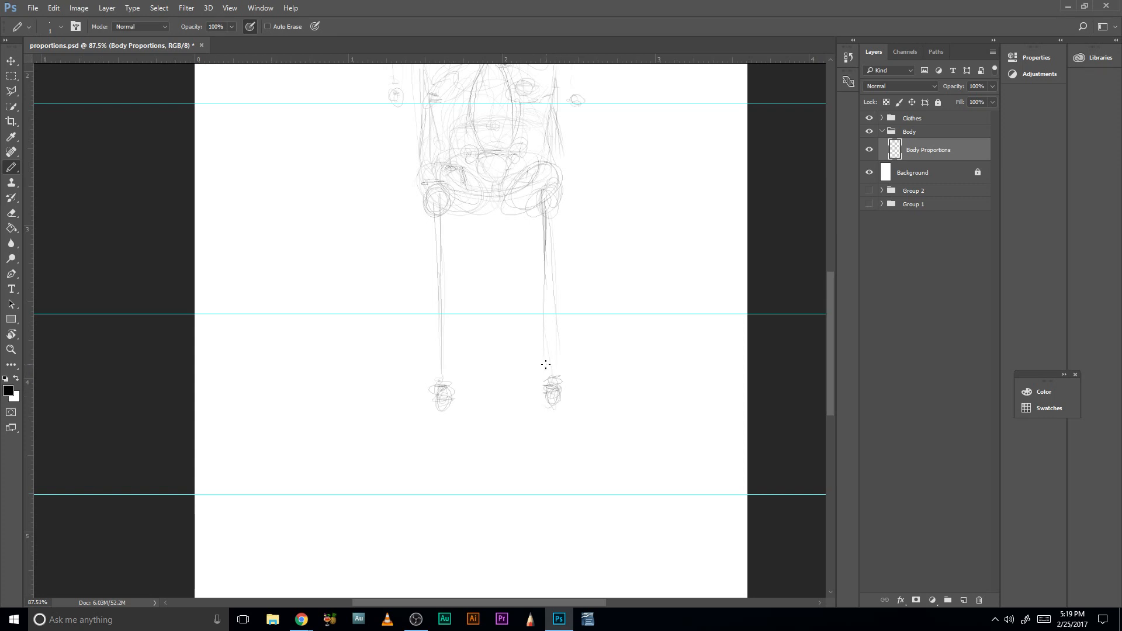
{"action": "left_click_drag", "start_coordinate": [552, 388], "coordinate": [539, 409]}
- Outline the left-hand thigh with long curved strokes along its outer and inner sides, from the hip to the knee
{"action": "left_click_drag", "start_coordinate": [429, 216], "coordinate": [426, 251]}
{"action": "left_click_drag", "start_coordinate": [496, 291], "coordinate": [486, 348]}
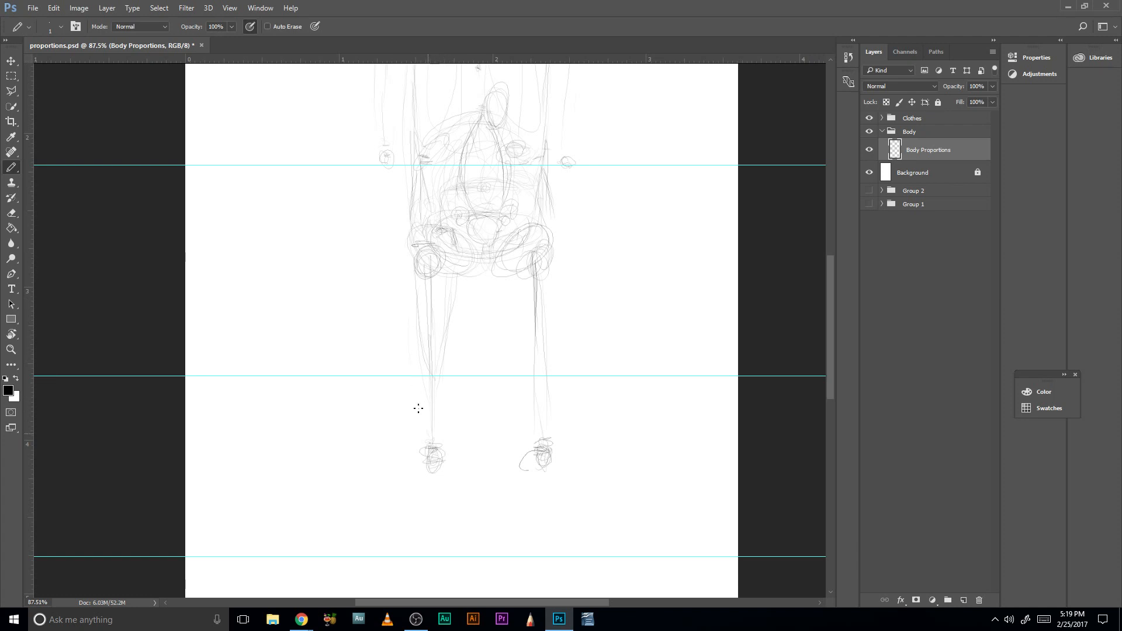
{"action": "left_click_drag", "start_coordinate": [448, 428], "coordinate": [463, 304]}
{"action": "mouse_move", "coordinate": [433, 435]}
{"action": "left_mouse_down"}
{"action": "mouse_move", "coordinate": [408, 395]}
{"action": "mouse_move", "coordinate": [411, 329]}
{"action": "left_mouse_up"}
{"action": "left_click_drag", "start_coordinate": [425, 442], "coordinate": [436, 445]}
{"action": "mouse_move", "coordinate": [402, 327]}
{"action": "left_mouse_down"}
{"action": "mouse_move", "coordinate": [411, 234]}
{"action": "mouse_move", "coordinate": [402, 280]}
{"action": "left_mouse_up"}
{"action": "left_click_drag", "start_coordinate": [461, 239], "coordinate": [457, 316]}
{"action": "left_click_drag", "start_coordinate": [464, 270], "coordinate": [461, 365]}
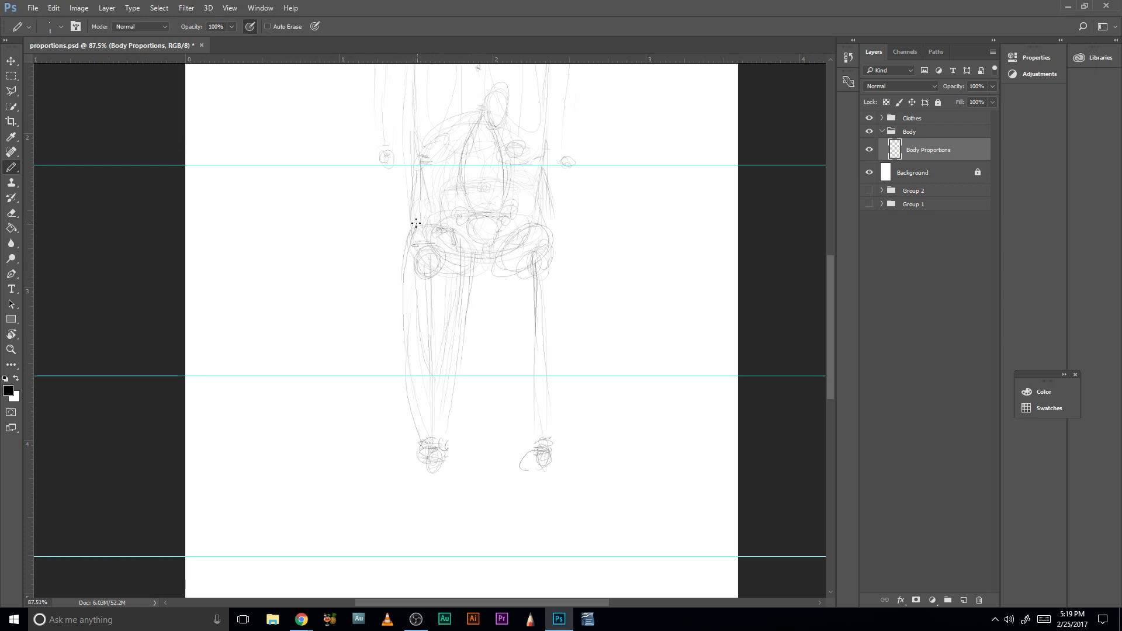
{"action": "mouse_move", "coordinate": [457, 240]}
{"action": "left_mouse_down"}
{"action": "mouse_move", "coordinate": [448, 282]}
{"action": "mouse_move", "coordinate": [450, 239]}
{"action": "left_mouse_up"}
{"action": "left_click_drag", "start_coordinate": [468, 304], "coordinate": [461, 386]}
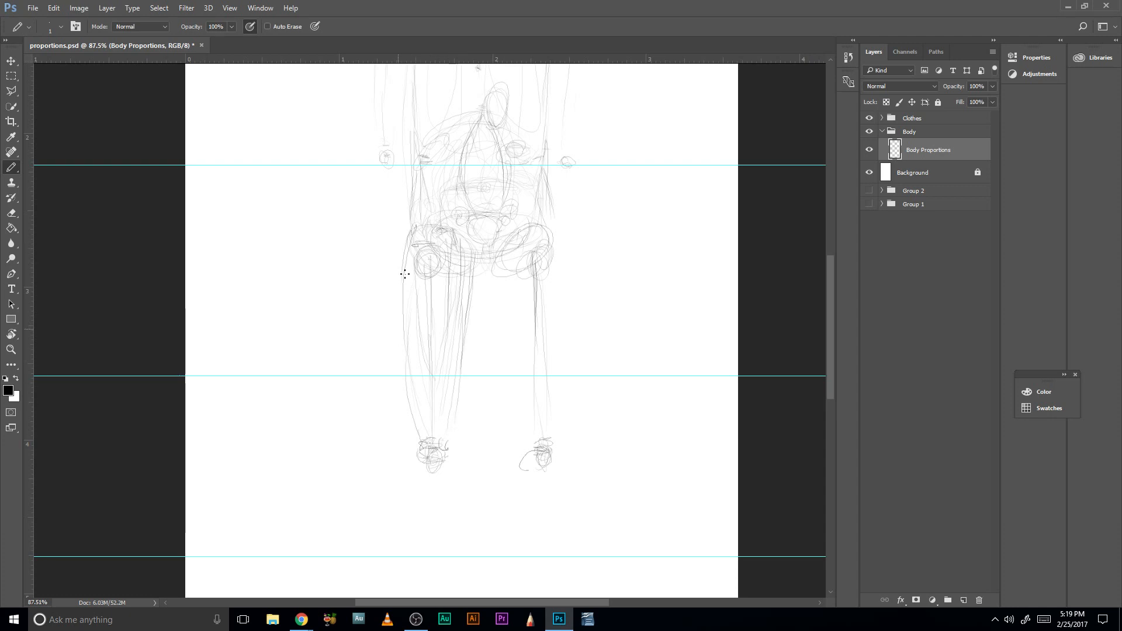
{"action": "left_click_drag", "start_coordinate": [405, 275], "coordinate": [402, 361]}
- Outline the right-hand thigh with long curved strokes on its inner and outer sides, from the hip toward the knee
{"action": "left_click_drag", "start_coordinate": [489, 273], "coordinate": [503, 374]}
{"action": "left_click_drag", "start_coordinate": [544, 257], "coordinate": [545, 335]}
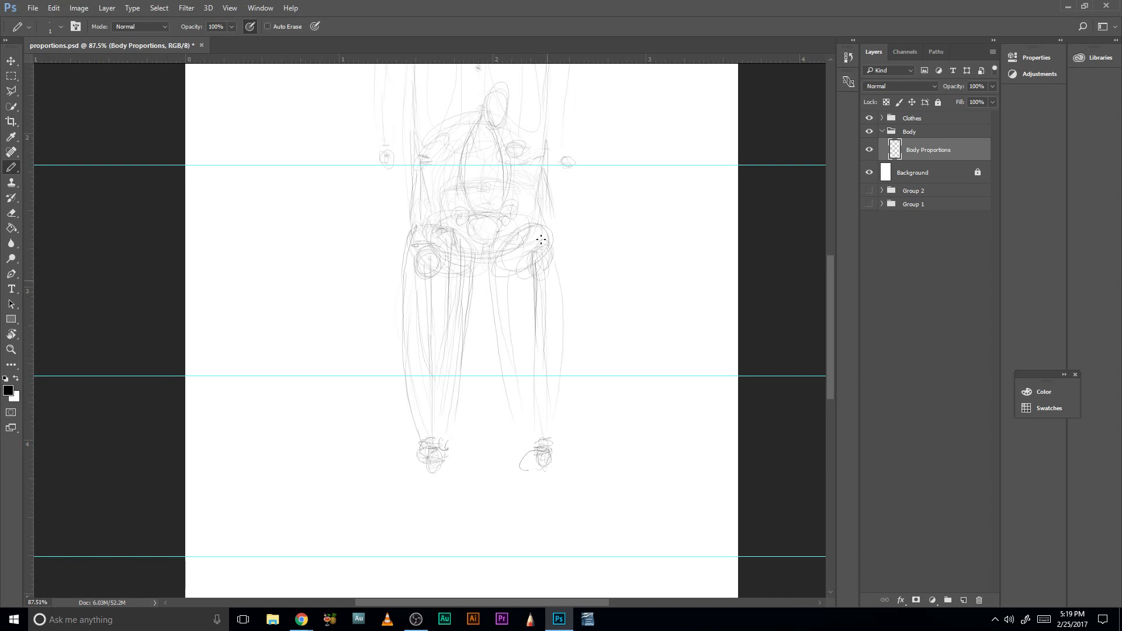
{"action": "left_click_drag", "start_coordinate": [552, 238], "coordinate": [559, 339]}
- Darken the inner thigh contours so they meet at the crotch, and add inner lines to the right-hand thigh
{"action": "left_click_drag", "start_coordinate": [483, 273], "coordinate": [503, 318]}
{"action": "left_click_drag", "start_coordinate": [484, 245], "coordinate": [466, 321]}
{"action": "mouse_move", "coordinate": [481, 277]}
{"action": "left_mouse_down"}
{"action": "mouse_move", "coordinate": [487, 265]}
{"action": "mouse_move", "coordinate": [512, 309]}
{"action": "mouse_move", "coordinate": [508, 364]}
{"action": "mouse_move", "coordinate": [473, 303]}
{"action": "mouse_move", "coordinate": [465, 329]}
{"action": "mouse_move", "coordinate": [477, 287]}
{"action": "mouse_move", "coordinate": [467, 360]}
{"action": "left_mouse_up"}
{"action": "mouse_move", "coordinate": [488, 292]}
{"action": "left_mouse_down"}
{"action": "mouse_move", "coordinate": [515, 396]}
{"action": "mouse_move", "coordinate": [491, 290]}
{"action": "mouse_move", "coordinate": [518, 398]}
{"action": "left_mouse_up"}
{"action": "left_click_drag", "start_coordinate": [495, 271], "coordinate": [511, 375]}
{"action": "left_click_drag", "start_coordinate": [554, 286], "coordinate": [557, 354]}
{"action": "left_click_drag", "start_coordinate": [514, 290], "coordinate": [519, 341]}
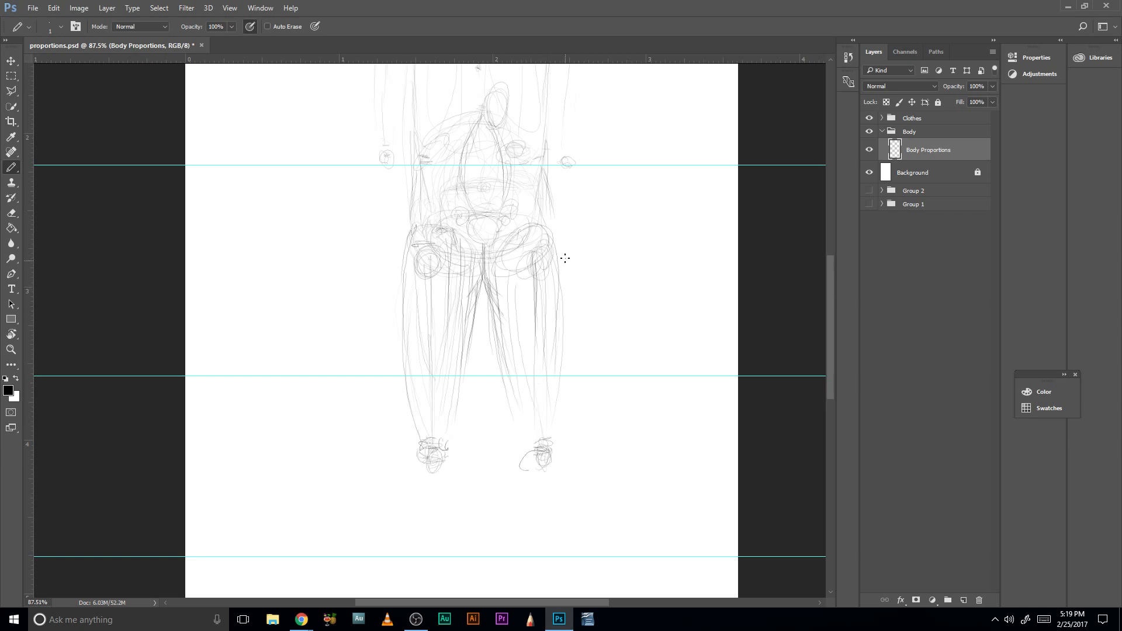
- Sketch rounded ovals on both upper hips between the elbow guide and the thighs, and darken their outer edges
{"action": "scroll", "coordinate": [501, 313], "scroll_direction": "up", "scroll_amount": 5}
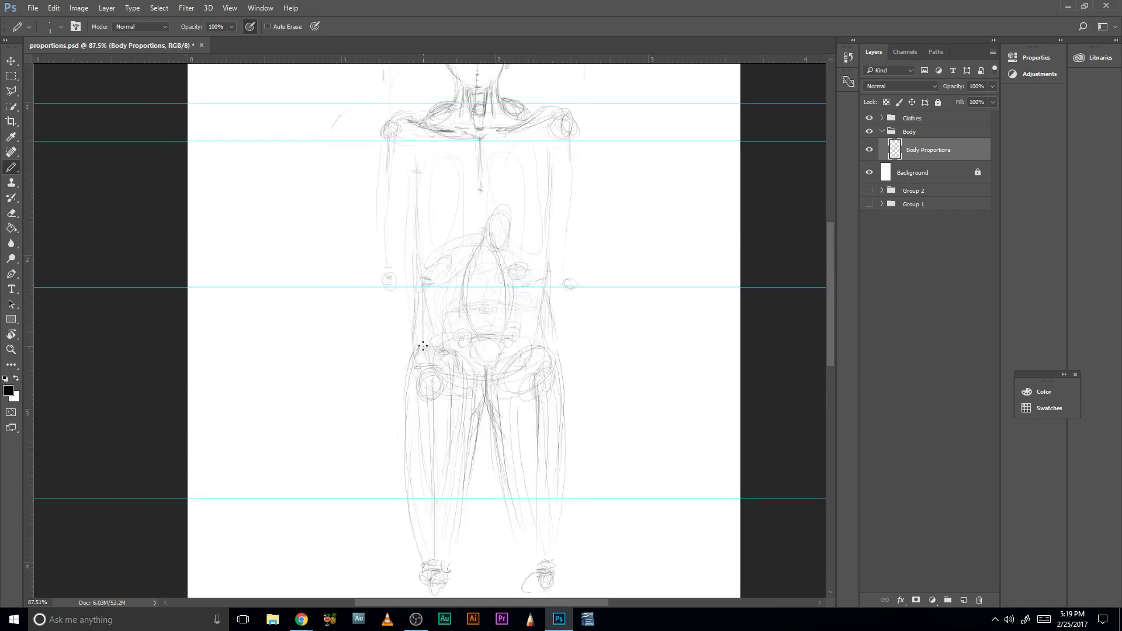
{"action": "mouse_move", "coordinate": [423, 346]}
{"action": "left_mouse_down"}
{"action": "mouse_move", "coordinate": [433, 319]}
{"action": "mouse_move", "coordinate": [444, 344]}
{"action": "left_mouse_up"}
{"action": "left_click_drag", "start_coordinate": [562, 335], "coordinate": [553, 343]}
{"action": "mouse_move", "coordinate": [418, 342]}
{"action": "left_mouse_down"}
{"action": "mouse_move", "coordinate": [418, 316]}
{"action": "mouse_move", "coordinate": [449, 364]}
{"action": "left_mouse_up"}
{"action": "mouse_move", "coordinate": [554, 355]}
{"action": "left_mouse_down"}
{"action": "mouse_move", "coordinate": [556, 315]}
{"action": "mouse_move", "coordinate": [559, 336]}
{"action": "mouse_move", "coordinate": [554, 313]}
{"action": "mouse_move", "coordinate": [546, 331]}
{"action": "mouse_move", "coordinate": [554, 310]}
{"action": "mouse_move", "coordinate": [558, 347]}
{"action": "left_mouse_up"}
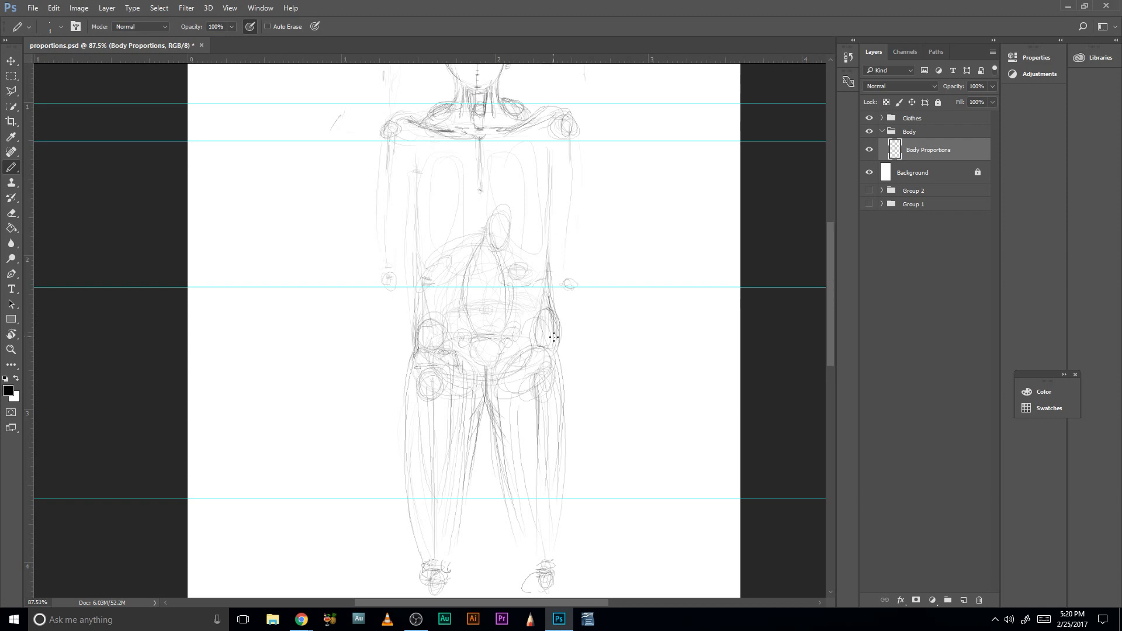
{"action": "left_click_drag", "start_coordinate": [541, 307], "coordinate": [557, 346]}
{"action": "left_click_drag", "start_coordinate": [553, 329], "coordinate": [556, 355]}
- Strengthen the torso's side contours from the chest down to the hips with long curved strokes
{"action": "left_click_drag", "start_coordinate": [417, 351], "coordinate": [413, 245]}
{"action": "mouse_move", "coordinate": [410, 173]}
{"action": "left_mouse_down"}
{"action": "mouse_move", "coordinate": [407, 221]}
{"action": "mouse_move", "coordinate": [409, 171]}
{"action": "left_mouse_up"}
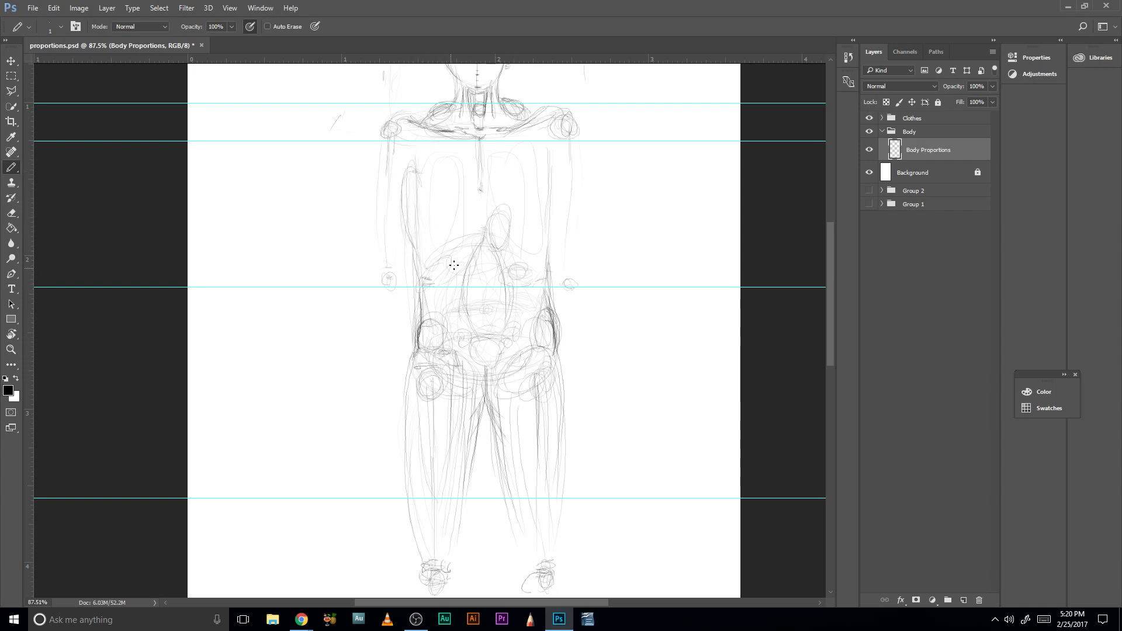
{"action": "left_click_drag", "start_coordinate": [556, 201], "coordinate": [553, 157]}
{"action": "left_click_drag", "start_coordinate": [552, 230], "coordinate": [550, 175]}
{"action": "left_click_drag", "start_coordinate": [442, 207], "coordinate": [463, 308]}
{"action": "left_click_drag", "start_coordinate": [426, 309], "coordinate": [438, 345]}
- Move the horizontal guide crossing the thighs down to the middle of the knees
{"action": "scroll", "coordinate": [535, 390], "scroll_direction": "down", "scroll_amount": 5}
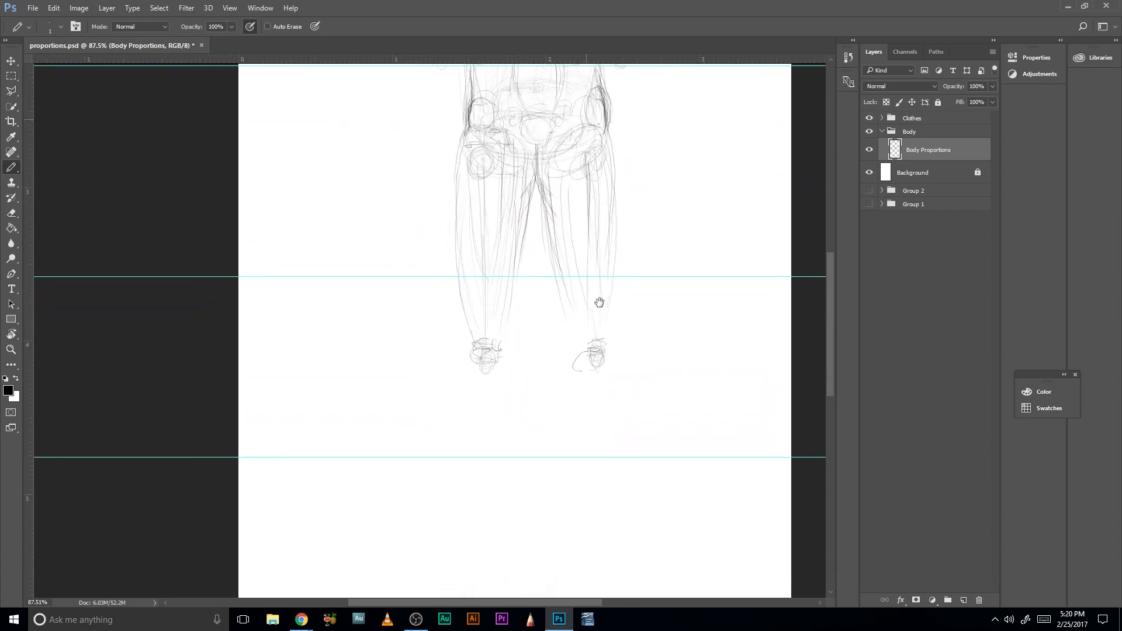
{"action": "mouse_move", "coordinate": [568, 232]}
{"action": "left_mouse_down"}
{"action": "mouse_move", "coordinate": [575, 308]}
{"action": "mouse_move", "coordinate": [561, 391]}
{"action": "left_mouse_up"}
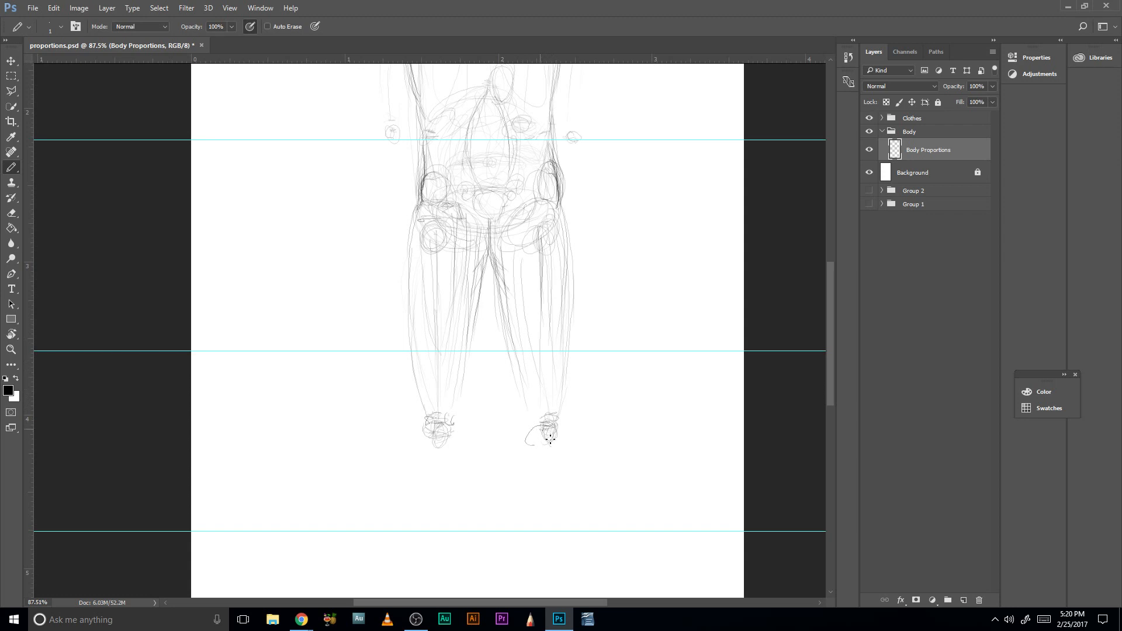
{"action": "left_click_drag", "start_coordinate": [493, 475], "coordinate": [453, 356]}
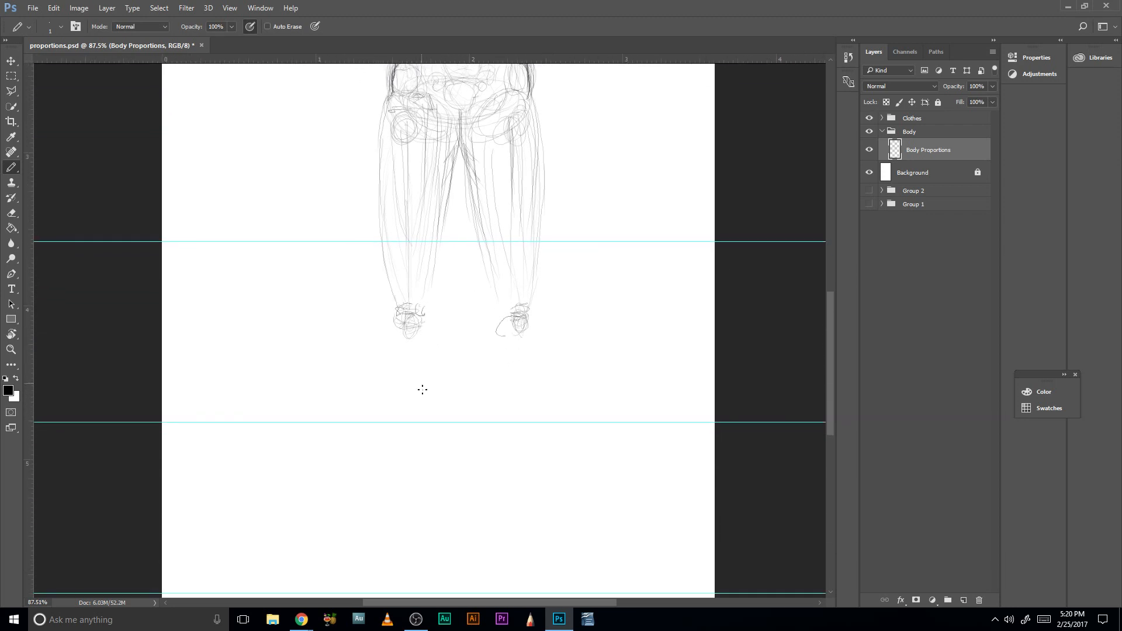
{"action": "left_click_drag", "start_coordinate": [510, 227], "coordinate": [489, 371]}
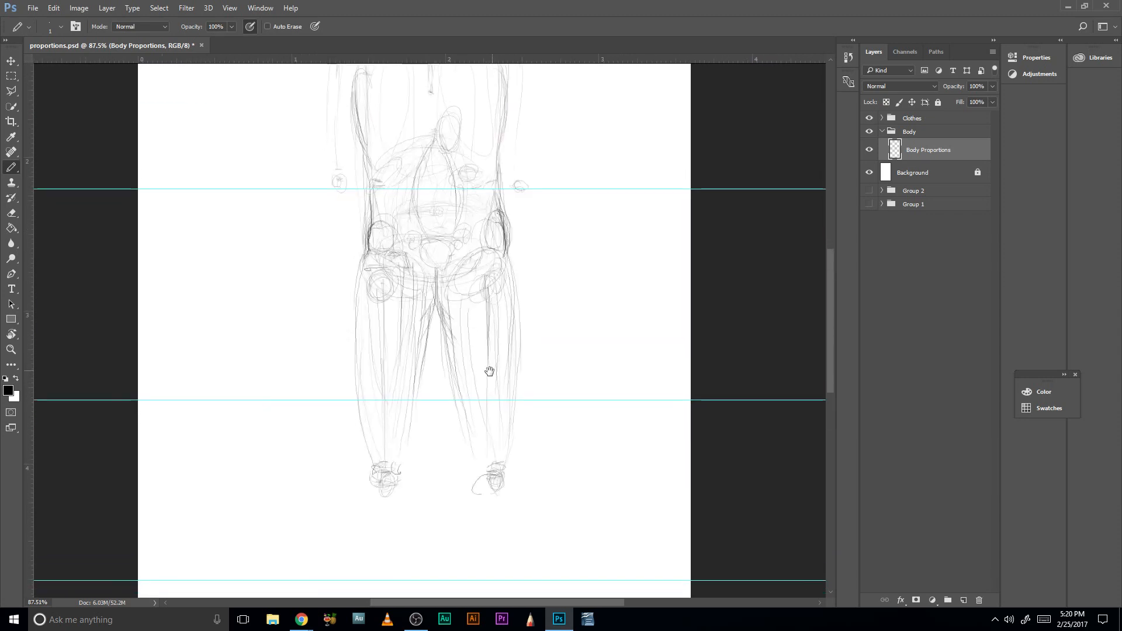
{"action": "key", "text": "v"}
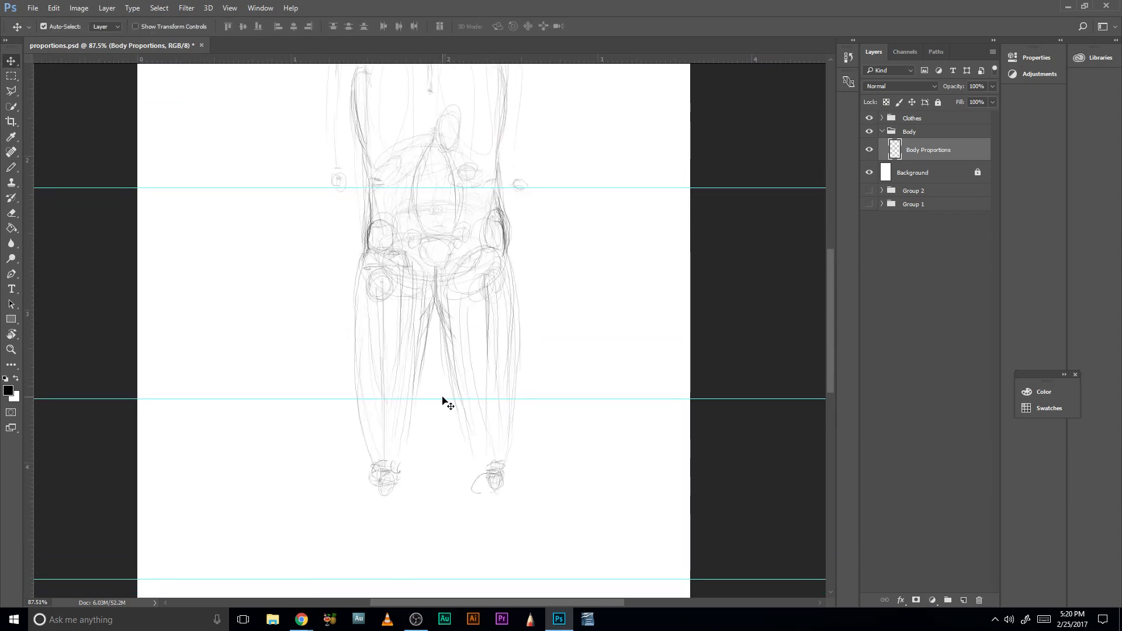
{"action": "mouse_move", "coordinate": [444, 398]}
{"action": "left_mouse_down"}
{"action": "mouse_move", "coordinate": [446, 500]}
{"action": "mouse_move", "coordinate": [454, 478]}
{"action": "left_mouse_up"}
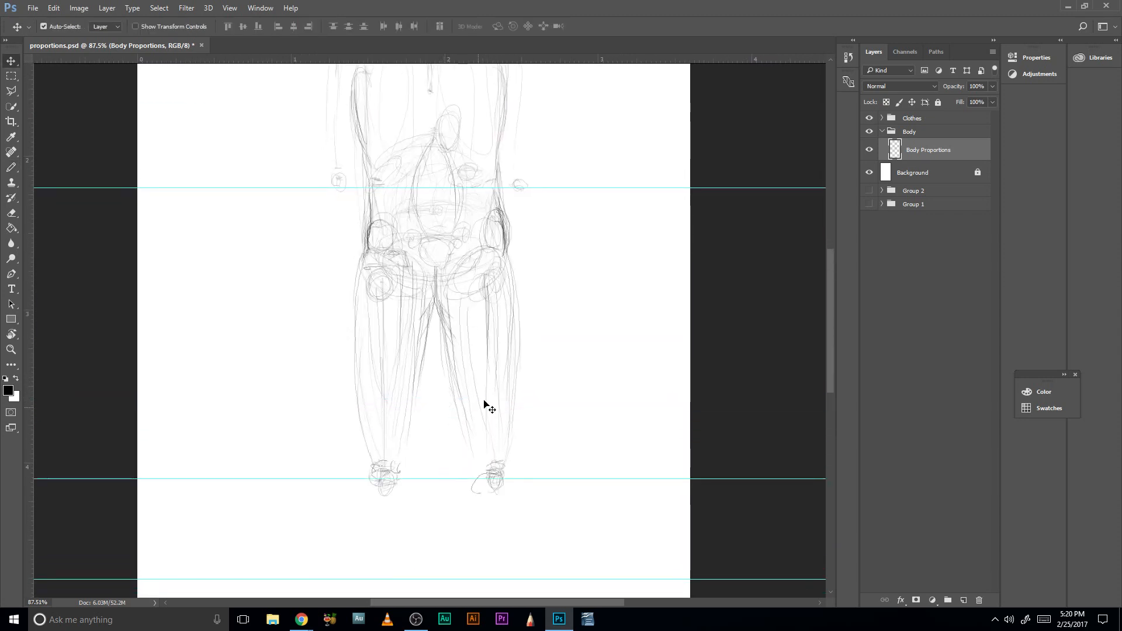
- Move the first two guides below the knees down to about 5.5 and 6 on the vertical ruler
{"action": "left_click_drag", "start_coordinate": [512, 419], "coordinate": [523, 271]}
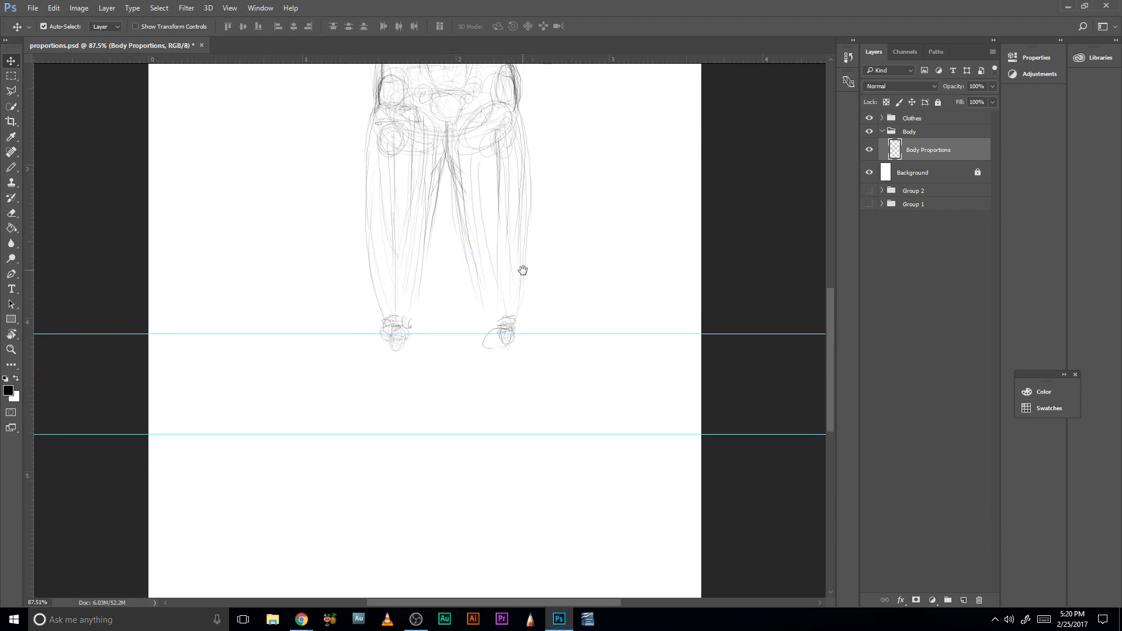
{"action": "left_click_drag", "start_coordinate": [456, 434], "coordinate": [459, 435]}
{"action": "left_click_drag", "start_coordinate": [489, 396], "coordinate": [488, 330]}
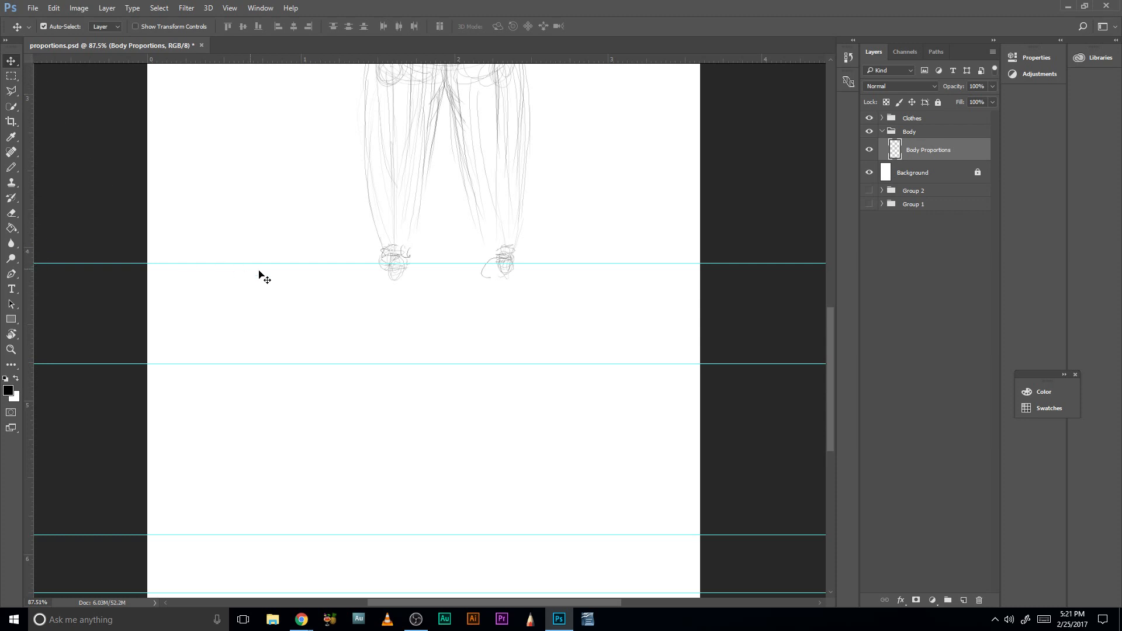
{"action": "mouse_move", "coordinate": [441, 364]}
{"action": "left_mouse_down"}
{"action": "mouse_move", "coordinate": [441, 392]}
{"action": "mouse_move", "coordinate": [443, 364]}
{"action": "left_mouse_up"}
{"action": "left_click_drag", "start_coordinate": [421, 535], "coordinate": [434, 554]}
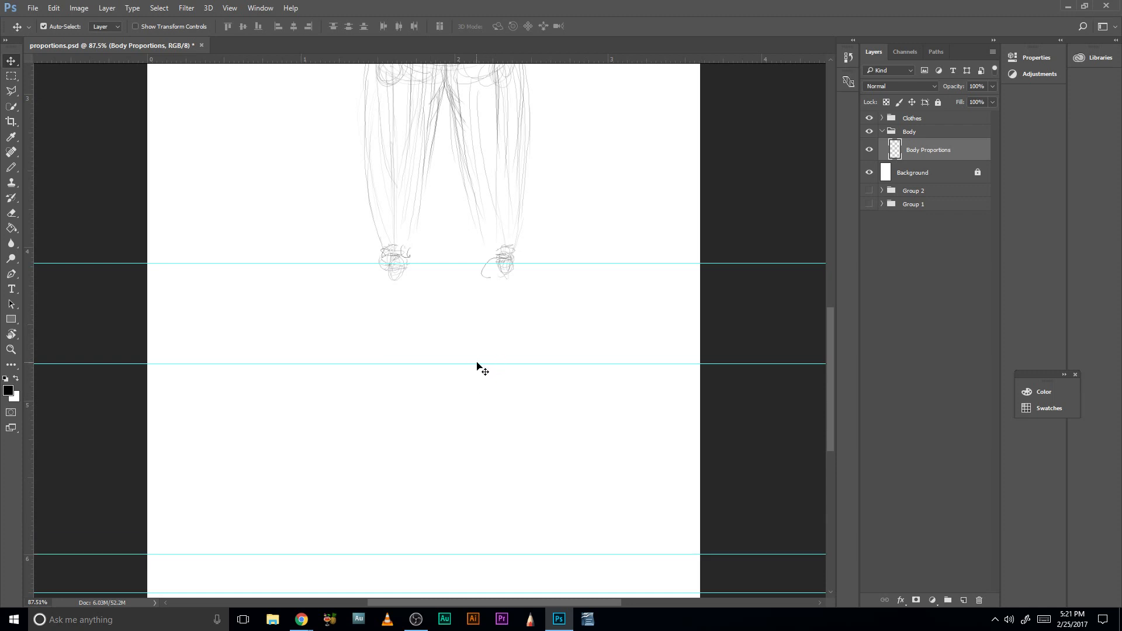
{"action": "left_click_drag", "start_coordinate": [478, 363], "coordinate": [483, 481]}
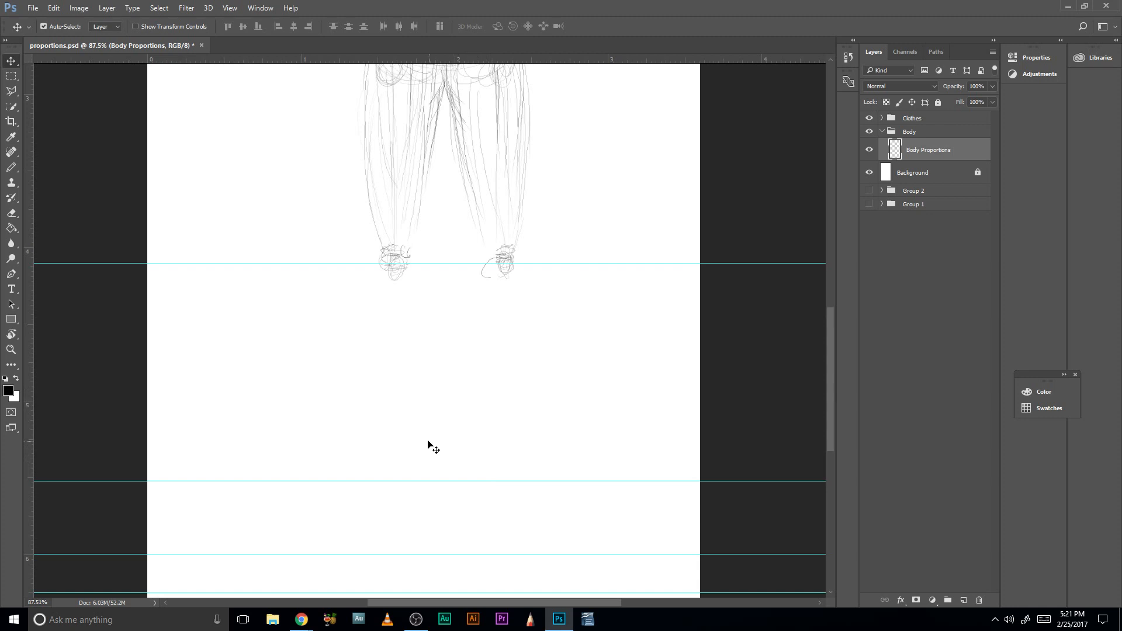
- Sketch shin lines with the Pencil from the left-hand knee down toward the ankle guide, and reinforce the knee
{"action": "key", "text": "b"}
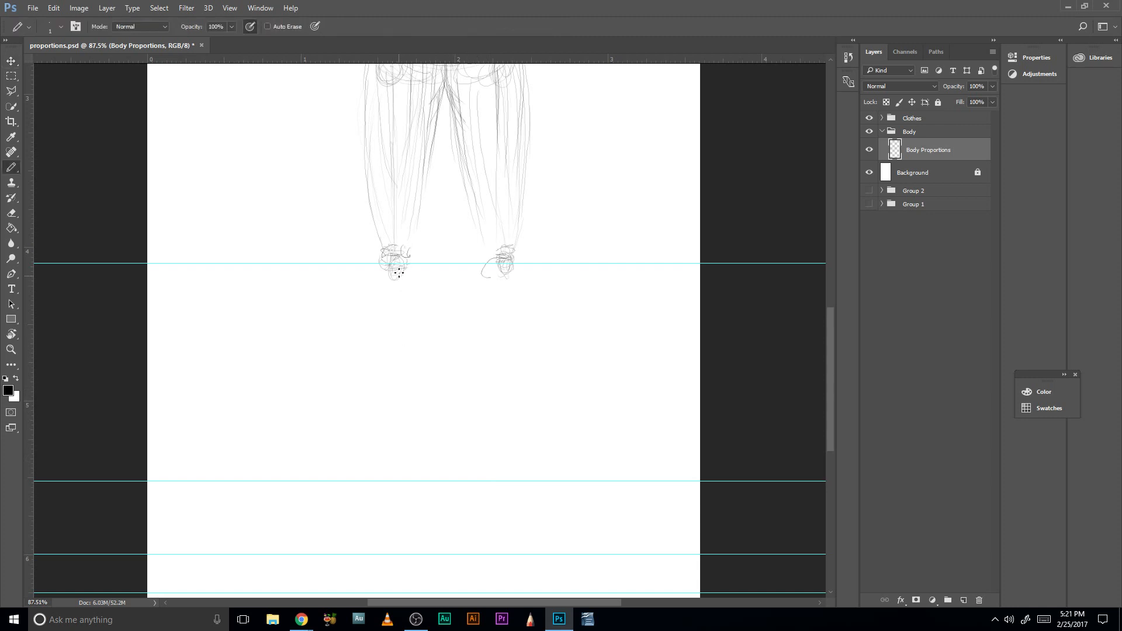
{"action": "mouse_move", "coordinate": [395, 292]}
{"action": "left_mouse_down"}
{"action": "mouse_move", "coordinate": [394, 433]}
{"action": "mouse_move", "coordinate": [391, 377]}
{"action": "left_mouse_up"}
{"action": "key", "text": "space"}
{"action": "left_click_drag", "start_coordinate": [435, 146], "coordinate": [430, 226]}
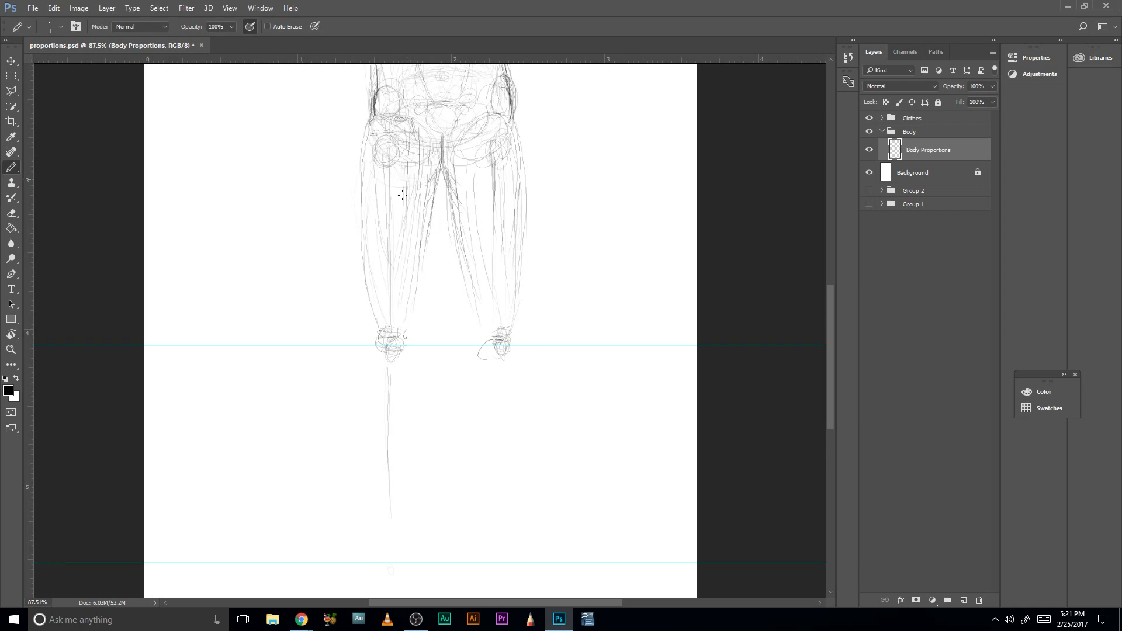
{"action": "key", "text": "space"}
{"action": "left_click_drag", "start_coordinate": [436, 440], "coordinate": [442, 326]}
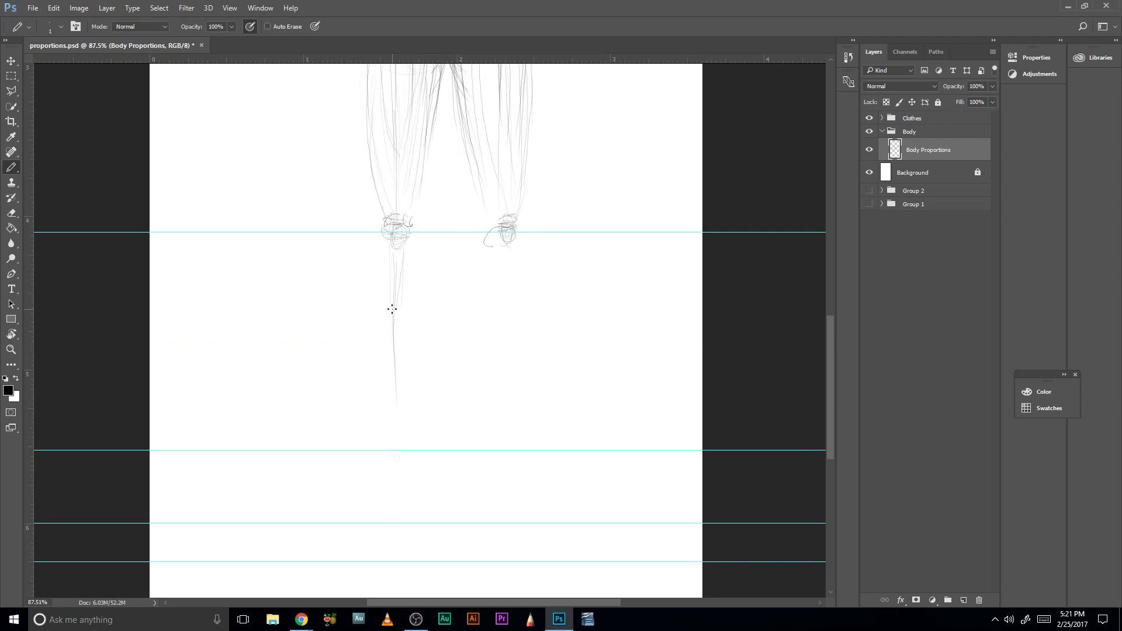
{"action": "mouse_move", "coordinate": [401, 225]}
{"action": "left_mouse_down"}
{"action": "mouse_move", "coordinate": [425, 366]}
{"action": "mouse_move", "coordinate": [393, 225]}
{"action": "left_mouse_up"}
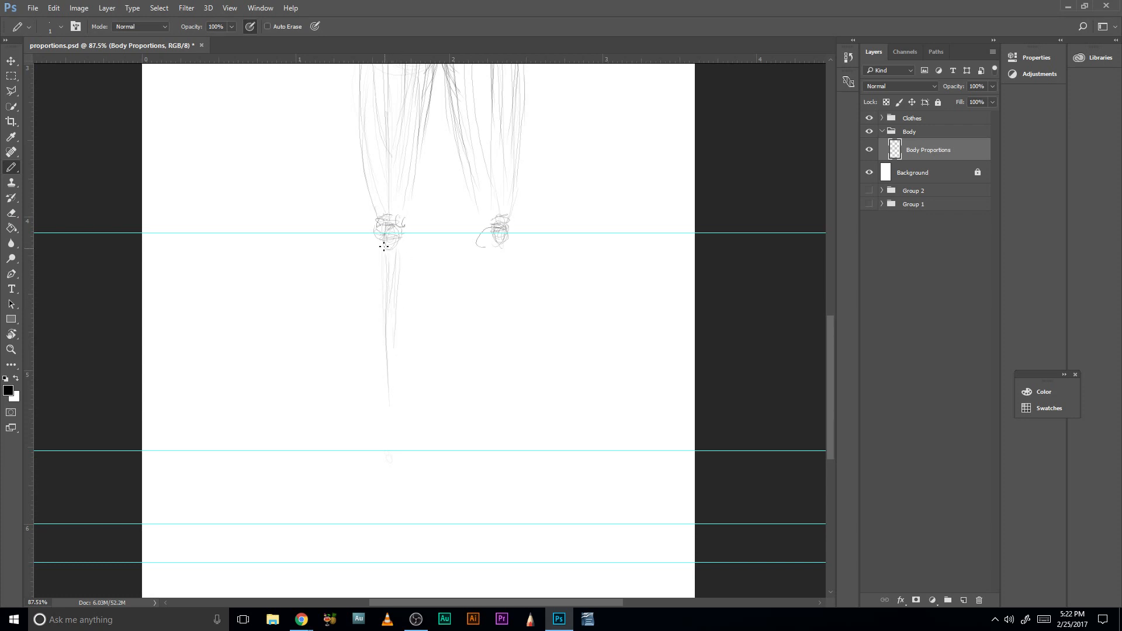
{"action": "mouse_move", "coordinate": [381, 239]}
{"action": "left_mouse_down"}
{"action": "mouse_move", "coordinate": [380, 286]}
{"action": "mouse_move", "coordinate": [400, 323]}
{"action": "left_mouse_up"}
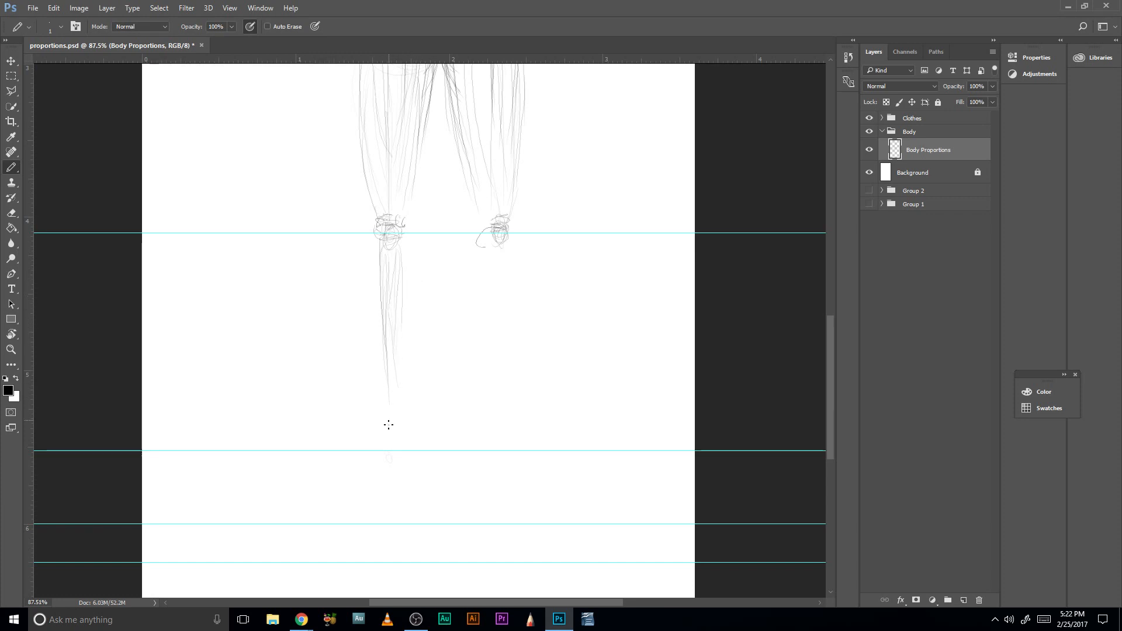
- Outline the left-hand calf tapering to the guide at about 5.5, and sketch the ankle with rounded strokes there
{"action": "left_click_drag", "start_coordinate": [387, 442], "coordinate": [380, 340]}
{"action": "left_click_drag", "start_coordinate": [401, 279], "coordinate": [401, 314]}
{"action": "mouse_move", "coordinate": [386, 246]}
{"action": "left_mouse_down"}
{"action": "mouse_move", "coordinate": [386, 365]}
{"action": "mouse_move", "coordinate": [388, 388]}
{"action": "left_mouse_up"}
{"action": "left_click_drag", "start_coordinate": [406, 280], "coordinate": [390, 371]}
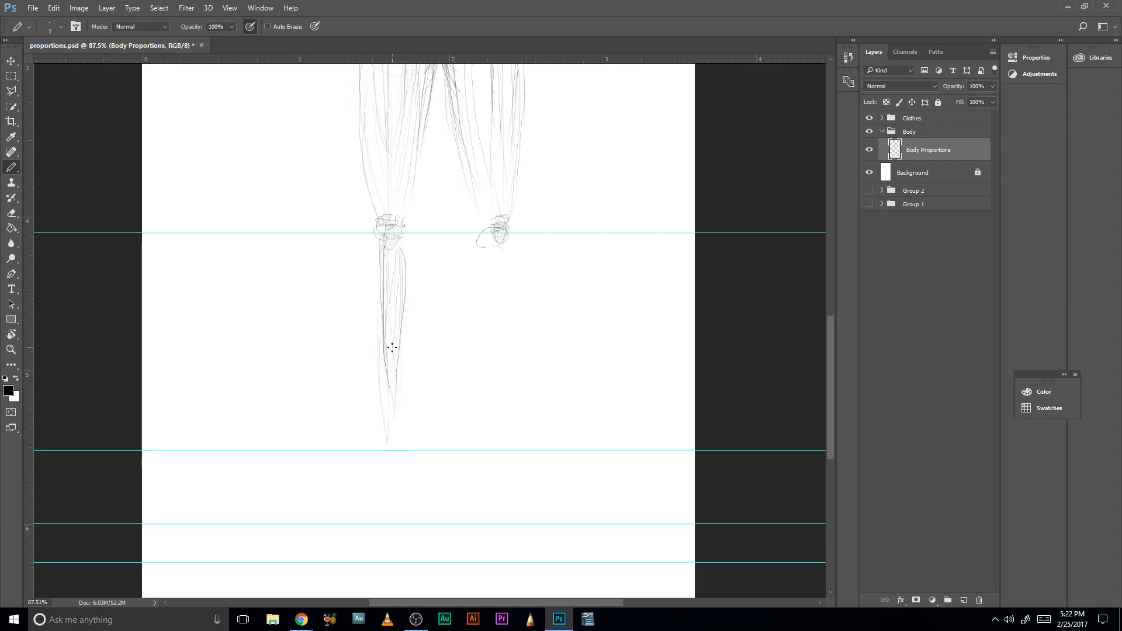
{"action": "mouse_move", "coordinate": [390, 438]}
{"action": "left_mouse_down"}
{"action": "mouse_move", "coordinate": [394, 451]}
{"action": "mouse_move", "coordinate": [404, 446]}
{"action": "mouse_move", "coordinate": [384, 451]}
{"action": "mouse_move", "coordinate": [400, 461]}
{"action": "mouse_move", "coordinate": [390, 466]}
{"action": "mouse_move", "coordinate": [408, 472]}
{"action": "mouse_move", "coordinate": [383, 468]}
{"action": "mouse_move", "coordinate": [396, 467]}
{"action": "left_mouse_up"}
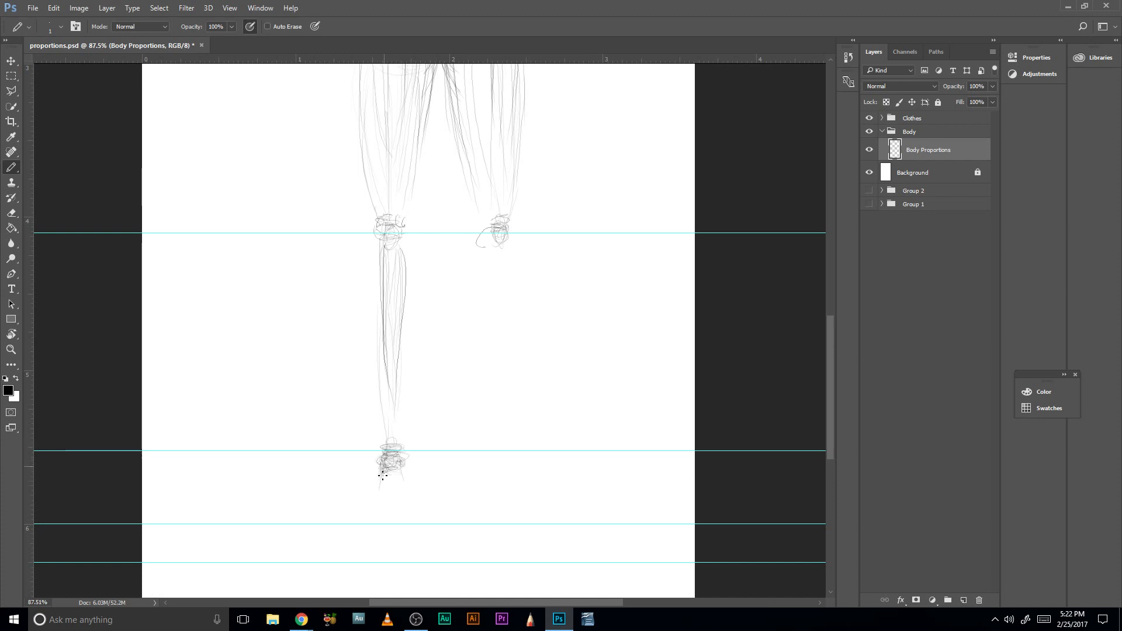
- Sketch the left-hand foot and its toes below the ankle, and move the guide beneath it up to the toe tips
{"action": "mouse_move", "coordinate": [383, 476]}
{"action": "left_mouse_down"}
{"action": "mouse_move", "coordinate": [384, 501]}
{"action": "mouse_move", "coordinate": [400, 486]}
{"action": "mouse_move", "coordinate": [408, 499]}
{"action": "mouse_move", "coordinate": [402, 472]}
{"action": "mouse_move", "coordinate": [412, 498]}
{"action": "mouse_move", "coordinate": [384, 497]}
{"action": "left_mouse_up"}
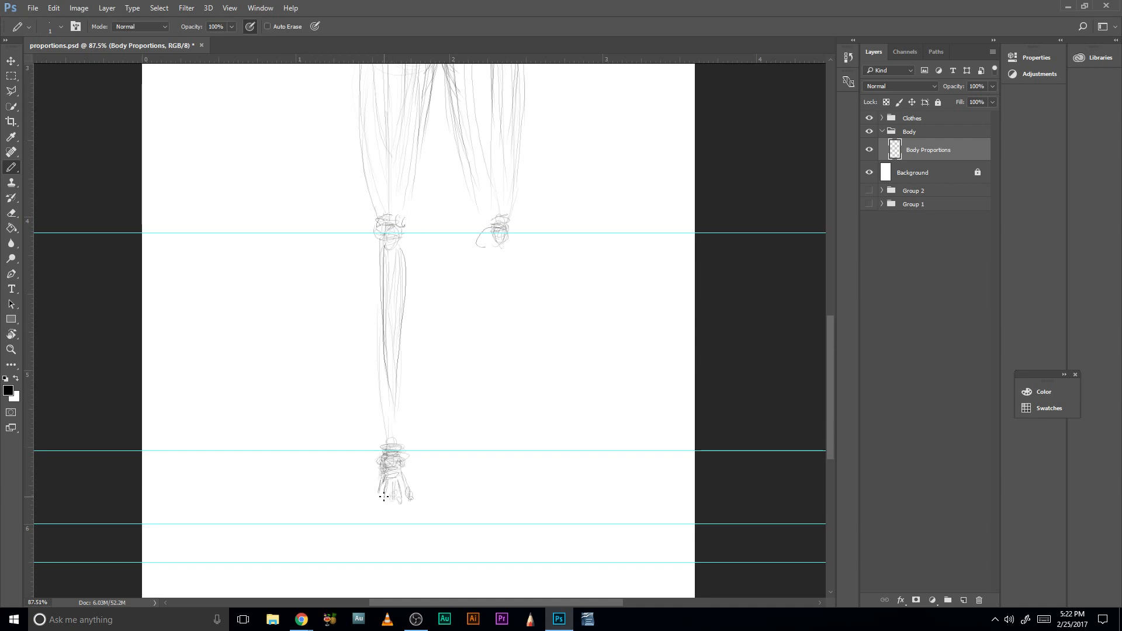
{"action": "scroll", "coordinate": [446, 406], "scroll_direction": "up", "scroll_amount": 1}
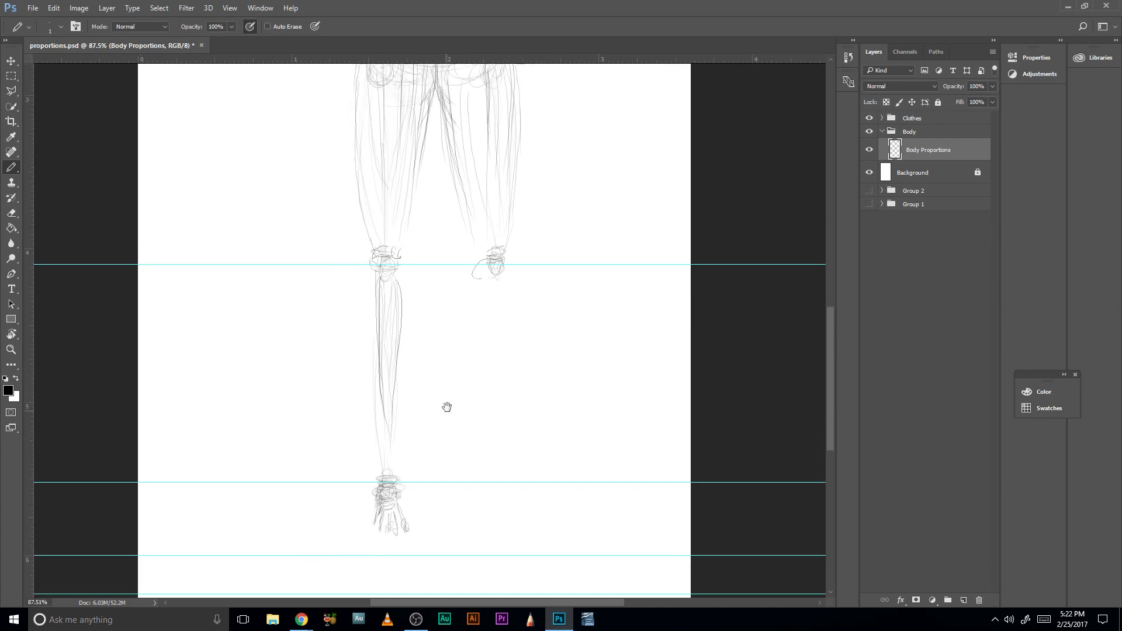
{"action": "scroll", "coordinate": [431, 381], "scroll_direction": "down", "scroll_amount": 2}
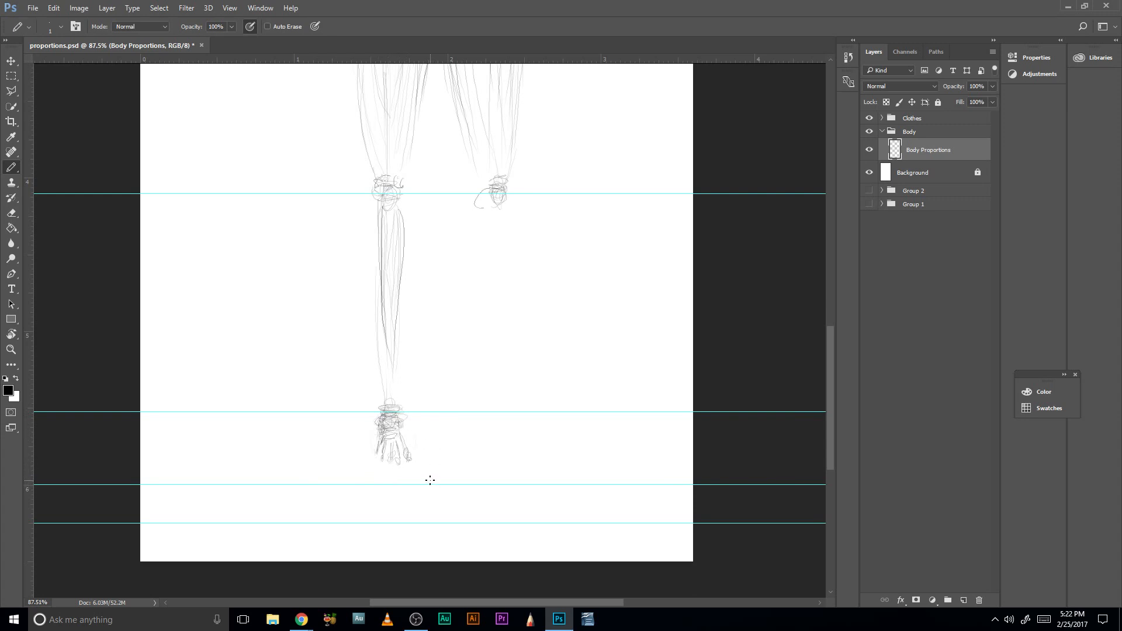
{"action": "key", "text": "v"}
{"action": "left_click_drag", "start_coordinate": [436, 484], "coordinate": [439, 464]}
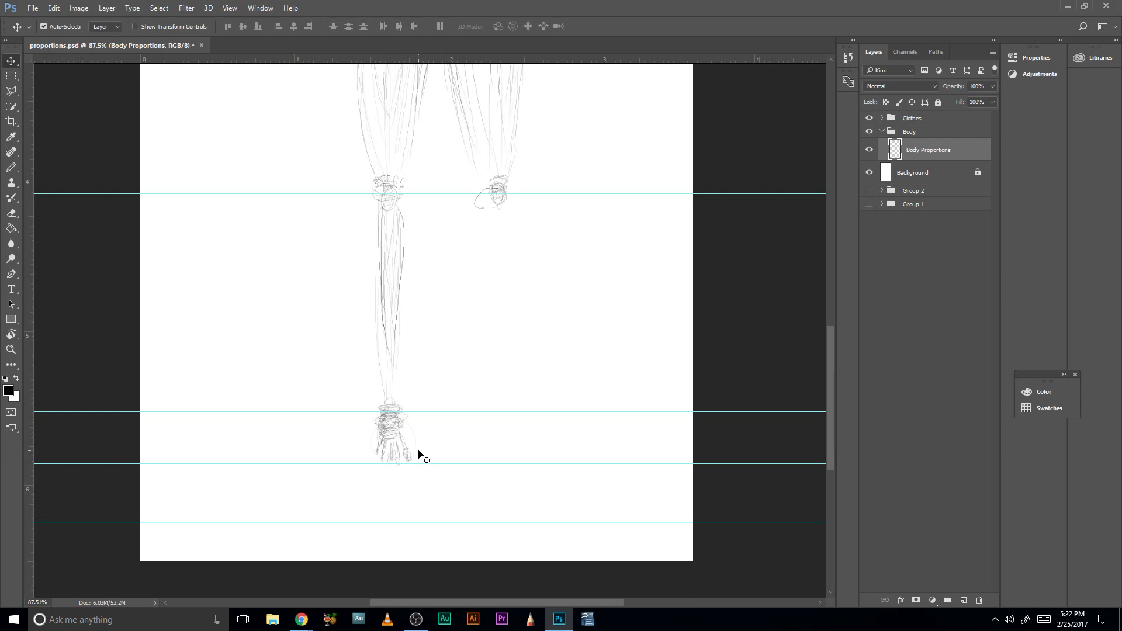
{"action": "key", "text": "b"}
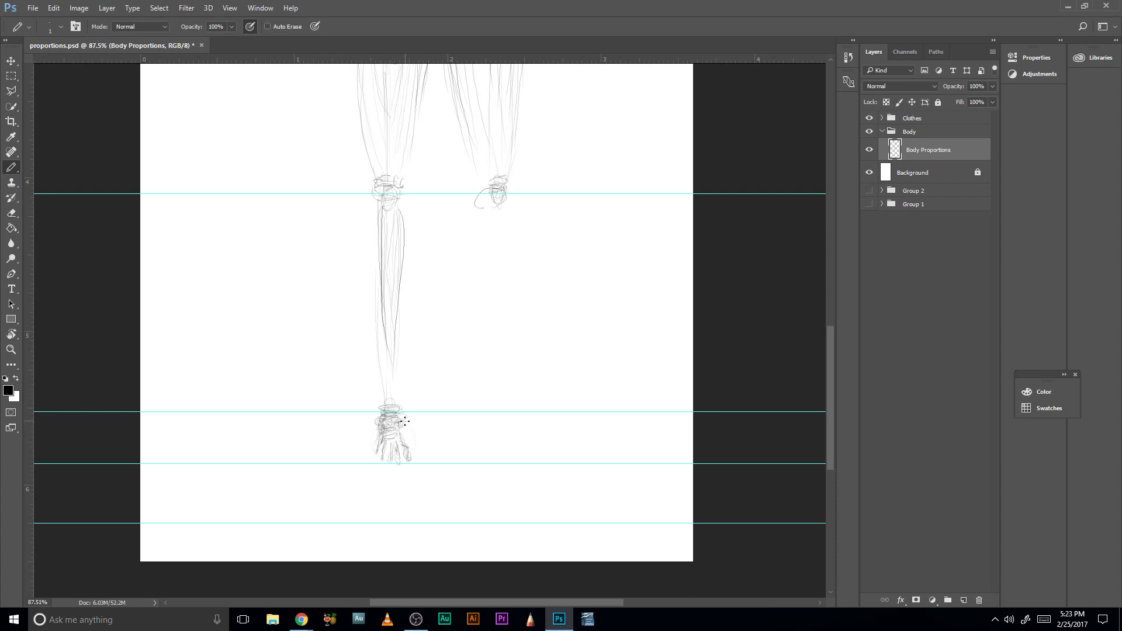
{"action": "mouse_move", "coordinate": [400, 436]}
{"action": "left_mouse_down"}
{"action": "mouse_move", "coordinate": [378, 420]}
{"action": "mouse_move", "coordinate": [376, 438]}
{"action": "mouse_move", "coordinate": [379, 409]}
{"action": "mouse_move", "coordinate": [397, 409]}
{"action": "mouse_move", "coordinate": [409, 439]}
{"action": "mouse_move", "coordinate": [398, 412]}
{"action": "mouse_move", "coordinate": [395, 449]}
{"action": "mouse_move", "coordinate": [405, 440]}
{"action": "mouse_move", "coordinate": [373, 453]}
{"action": "left_mouse_up"}
- Sketch the right-hand shin and calf with long strokes from the knee down to the ankle guide
{"action": "left_click_drag", "start_coordinate": [454, 383], "coordinate": [426, 473]}
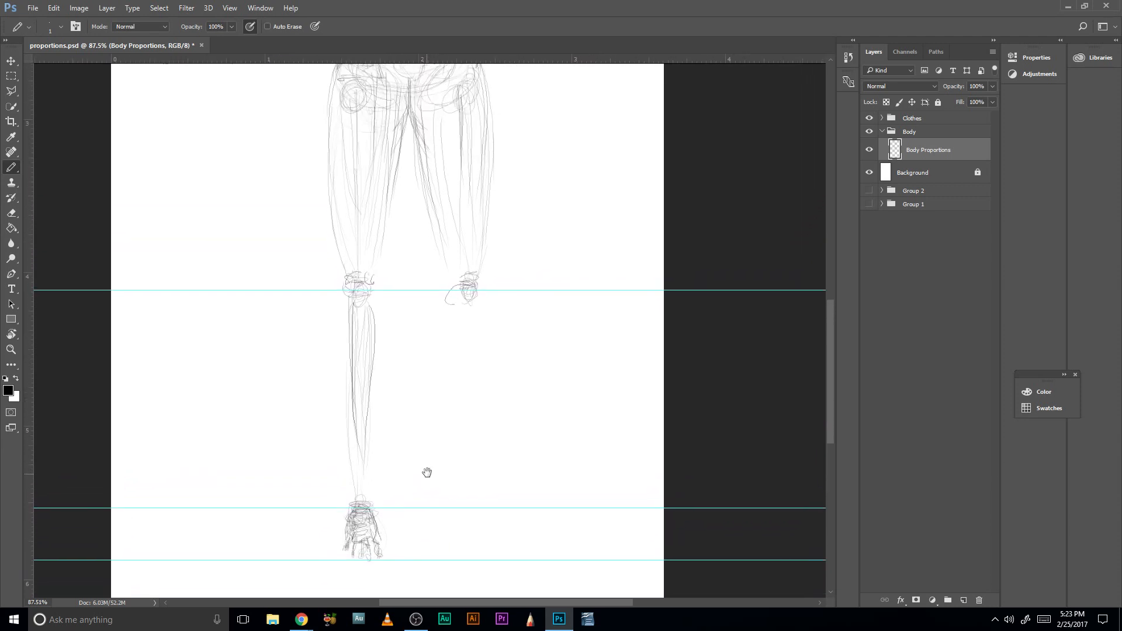
{"action": "mouse_move", "coordinate": [473, 331]}
{"action": "left_mouse_down"}
{"action": "mouse_move", "coordinate": [478, 491]}
{"action": "mouse_move", "coordinate": [470, 415]}
{"action": "left_mouse_up"}
{"action": "mouse_move", "coordinate": [485, 343]}
{"action": "left_mouse_down"}
{"action": "mouse_move", "coordinate": [487, 467]}
{"action": "mouse_move", "coordinate": [471, 392]}
{"action": "left_mouse_up"}
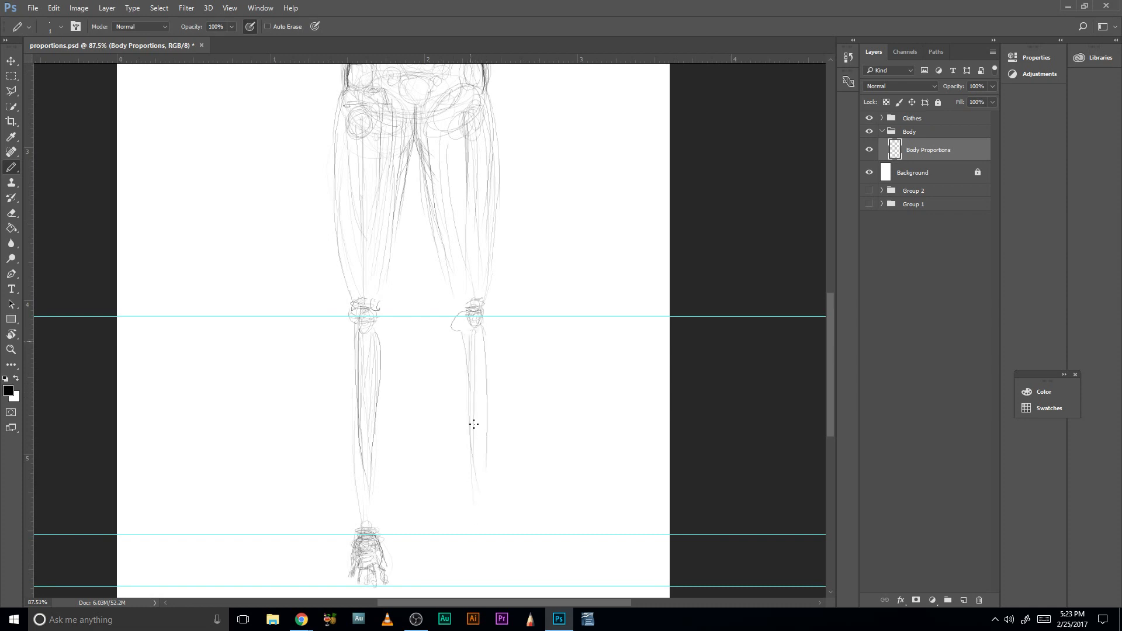
{"action": "left_click_drag", "start_coordinate": [461, 329], "coordinate": [491, 526]}
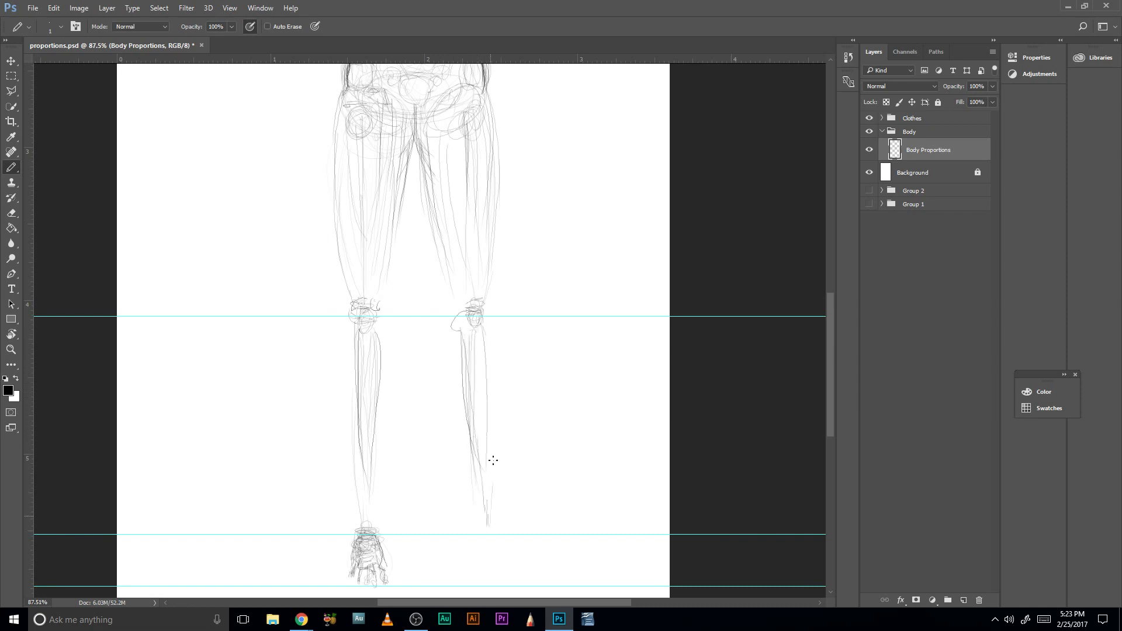
{"action": "mouse_move", "coordinate": [494, 366]}
{"action": "left_mouse_down"}
{"action": "mouse_move", "coordinate": [477, 567]}
{"action": "mouse_move", "coordinate": [507, 571]}
{"action": "left_mouse_up"}
- Sketch the right-hand foot as a wedge widening from the ankle, with short toe strokes reaching the lower foot guide
{"action": "left_click_drag", "start_coordinate": [499, 531], "coordinate": [510, 565]}
{"action": "mouse_move", "coordinate": [485, 569]}
{"action": "left_mouse_down"}
{"action": "mouse_move", "coordinate": [475, 587]}
{"action": "mouse_move", "coordinate": [500, 588]}
{"action": "left_mouse_up"}
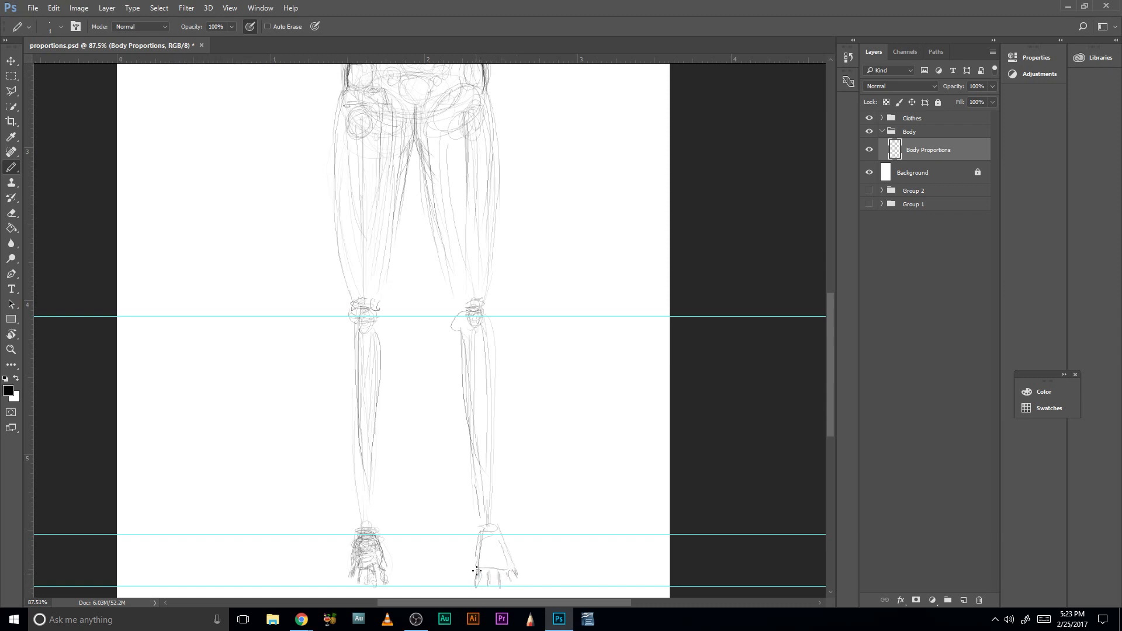
{"action": "mouse_move", "coordinate": [479, 569]}
{"action": "left_mouse_down"}
{"action": "mouse_move", "coordinate": [480, 581]}
{"action": "mouse_move", "coordinate": [517, 581]}
{"action": "left_mouse_up"}
{"action": "key", "text": "e"}
{"action": "key", "text": "e"}
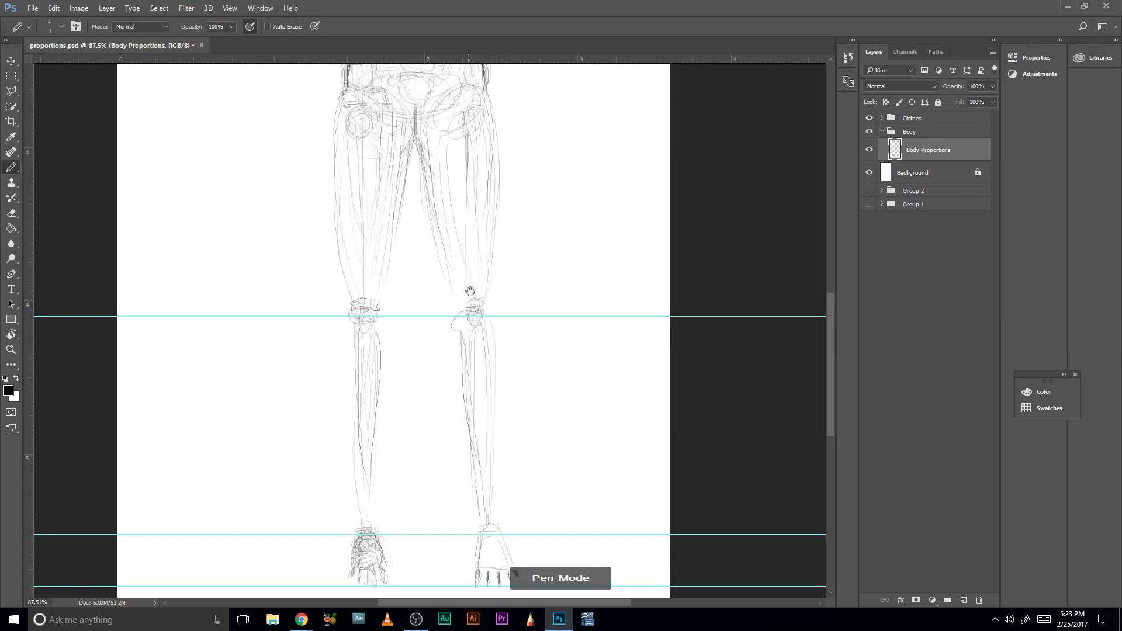
- Reinforce the left-hand upper arm with strokes from the shoulder joint down to the elbow circle
{"action": "left_click_drag", "start_coordinate": [469, 301], "coordinate": [487, 508]}
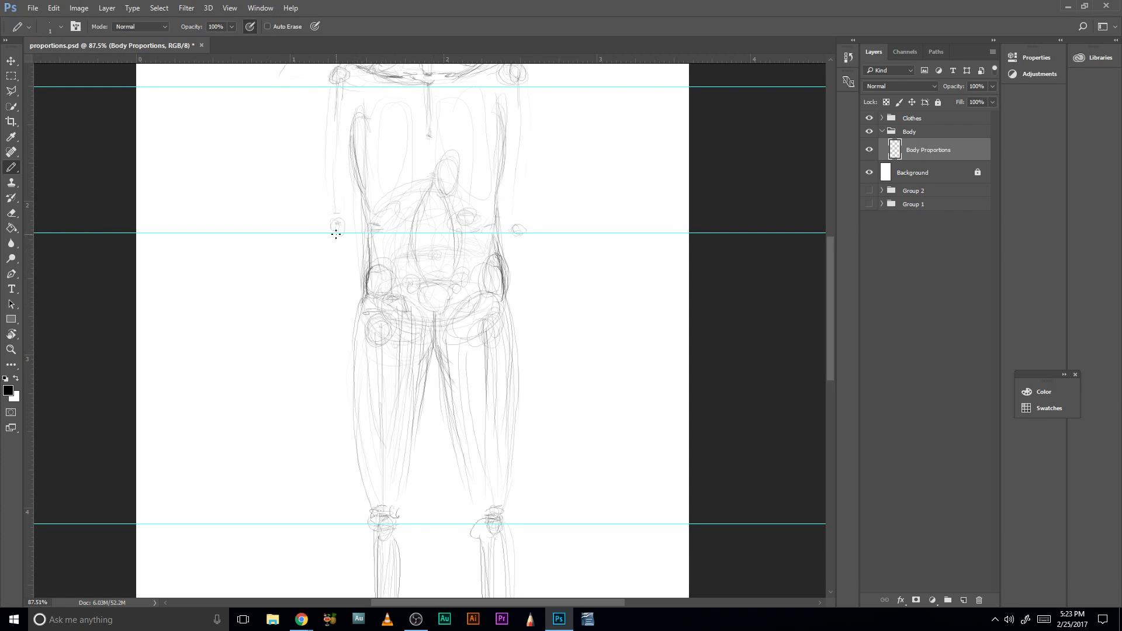
{"action": "left_click_drag", "start_coordinate": [337, 149], "coordinate": [336, 218]}
{"action": "left_click_drag", "start_coordinate": [496, 236], "coordinate": [499, 345]}
{"action": "mouse_move", "coordinate": [343, 319]}
{"action": "left_mouse_down"}
{"action": "mouse_move", "coordinate": [340, 189]}
{"action": "mouse_move", "coordinate": [337, 296]}
{"action": "left_mouse_up"}
{"action": "left_click_drag", "start_coordinate": [382, 412], "coordinate": [398, 278]}
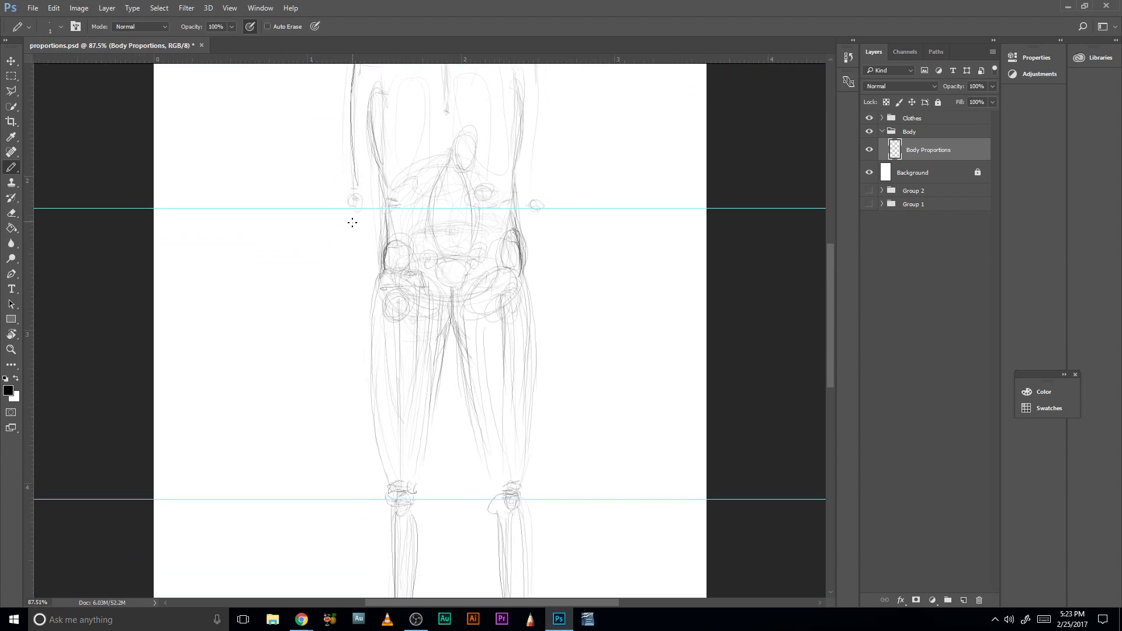
{"action": "mouse_move", "coordinate": [415, 441]}
{"action": "left_mouse_down"}
{"action": "mouse_move", "coordinate": [380, 270]}
{"action": "mouse_move", "coordinate": [390, 369]}
{"action": "left_mouse_up"}
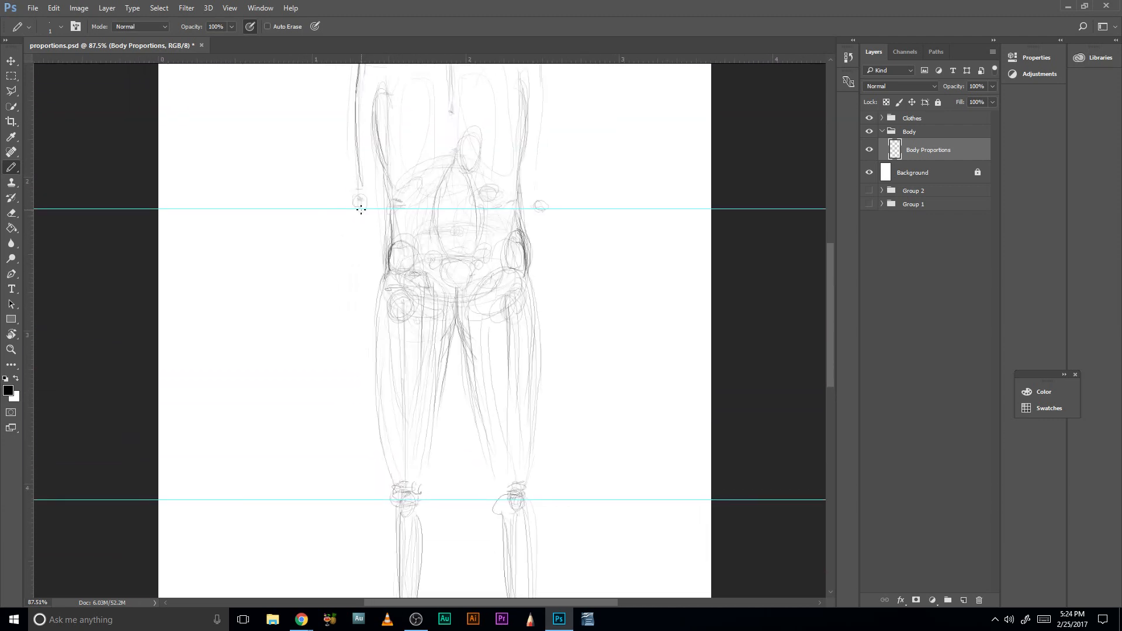
- Draw the left-hand forearm line from the elbow to the upper thigh, with a small wrist and an oval for the hand
{"action": "mouse_move", "coordinate": [361, 209]}
{"action": "left_mouse_down"}
{"action": "mouse_move", "coordinate": [361, 322]}
{"action": "mouse_move", "coordinate": [359, 295]}
{"action": "left_mouse_up"}
{"action": "left_click_drag", "start_coordinate": [386, 395], "coordinate": [381, 384]}
{"action": "left_click_drag", "start_coordinate": [359, 348], "coordinate": [363, 346]}
{"action": "left_click_drag", "start_coordinate": [363, 288], "coordinate": [365, 217]}
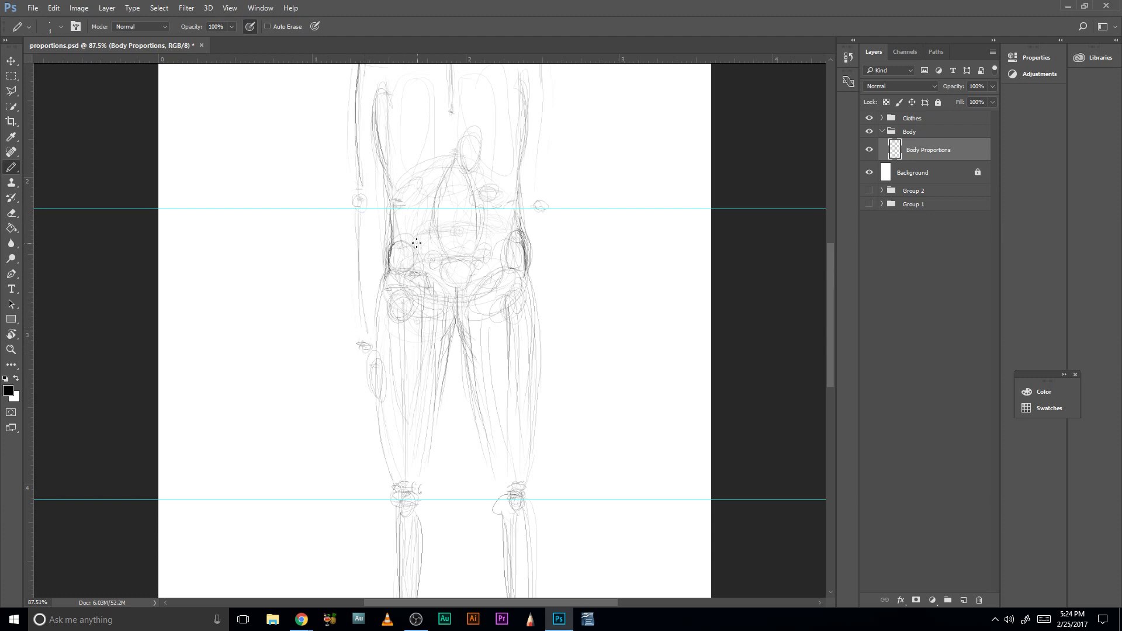
- Add strokes over the left-hand shoulder, then strengthen the wrist and both contours of the forearm below the elbow
{"action": "scroll", "coordinate": [416, 243], "scroll_direction": "up", "scroll_amount": 4}
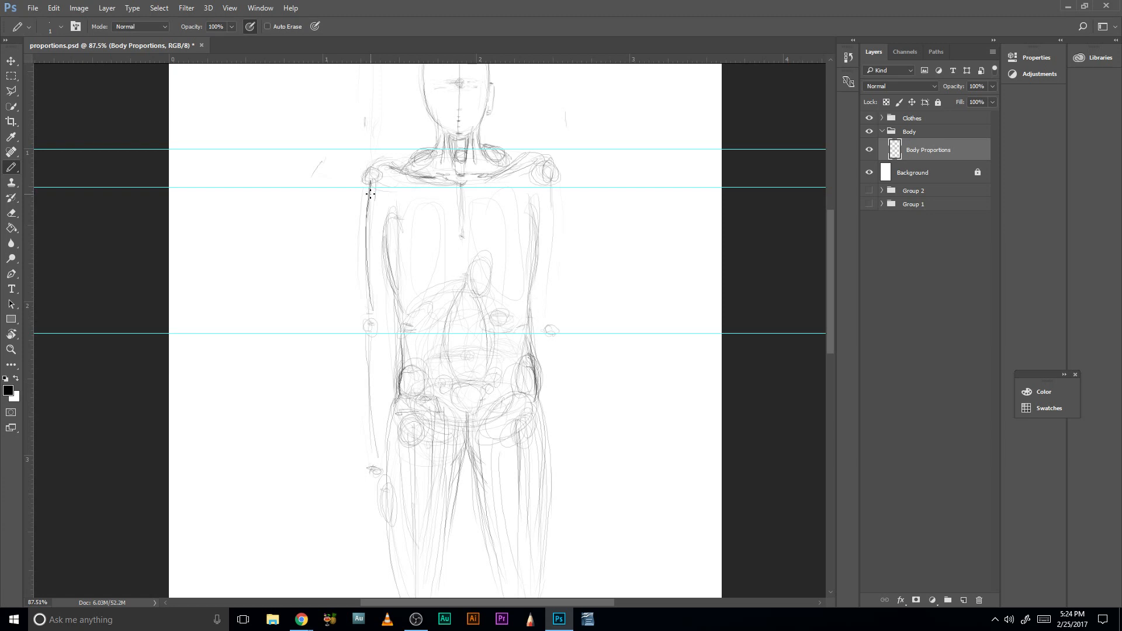
{"action": "mouse_move", "coordinate": [405, 157]}
{"action": "left_mouse_down"}
{"action": "mouse_move", "coordinate": [375, 151]}
{"action": "mouse_move", "coordinate": [363, 178]}
{"action": "left_mouse_up"}
{"action": "scroll", "coordinate": [371, 349], "scroll_direction": "down", "scroll_amount": 2}
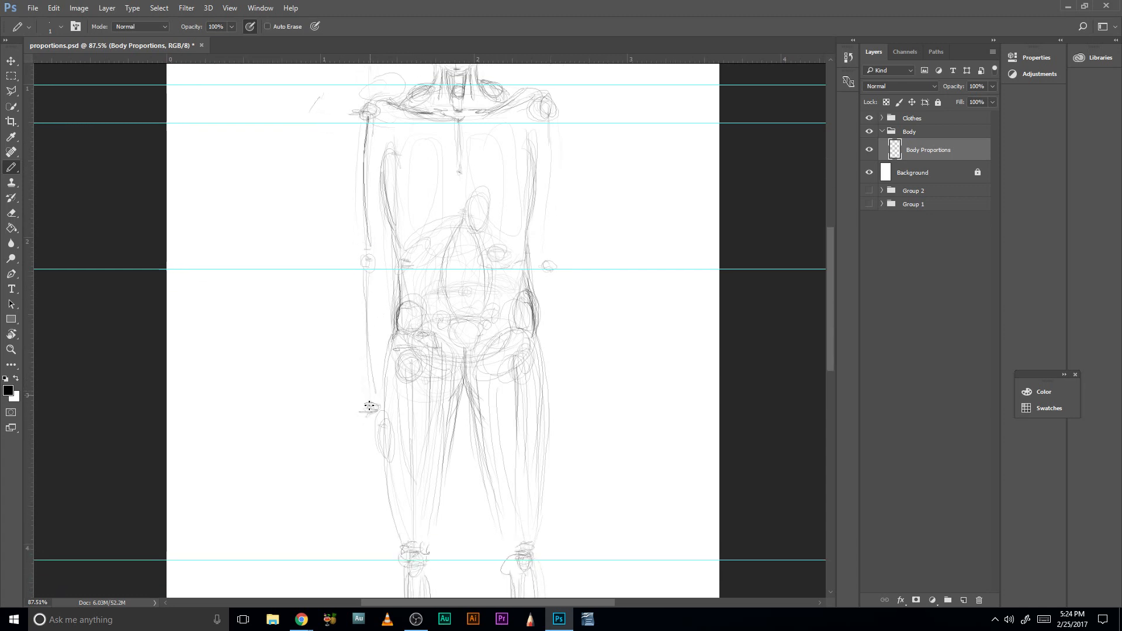
{"action": "mouse_move", "coordinate": [369, 404]}
{"action": "left_mouse_down"}
{"action": "mouse_move", "coordinate": [368, 273]}
{"action": "mouse_move", "coordinate": [370, 406]}
{"action": "left_mouse_up"}
{"action": "mouse_move", "coordinate": [375, 269]}
{"action": "left_mouse_down"}
{"action": "mouse_move", "coordinate": [365, 392]}
{"action": "mouse_move", "coordinate": [373, 304]}
{"action": "mouse_move", "coordinate": [366, 353]}
{"action": "left_mouse_up"}
{"action": "mouse_move", "coordinate": [363, 282]}
{"action": "left_mouse_down"}
{"action": "mouse_move", "coordinate": [362, 372]}
{"action": "mouse_move", "coordinate": [376, 292]}
{"action": "mouse_move", "coordinate": [368, 406]}
{"action": "mouse_move", "coordinate": [377, 311]}
{"action": "mouse_move", "coordinate": [366, 379]}
{"action": "left_mouse_up"}
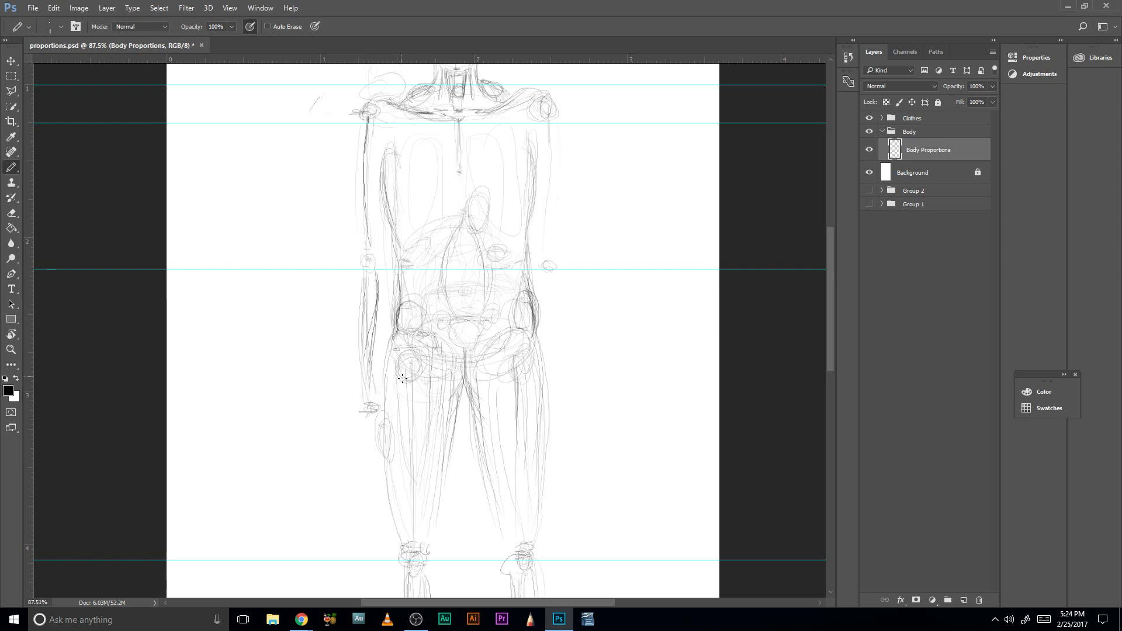
- Sketch the left-hand hand as an angular palm with finger and thumb strokes hanging from the wrist beside the thigh
{"action": "scroll", "coordinate": [403, 379], "scroll_direction": "down", "scroll_amount": 3}
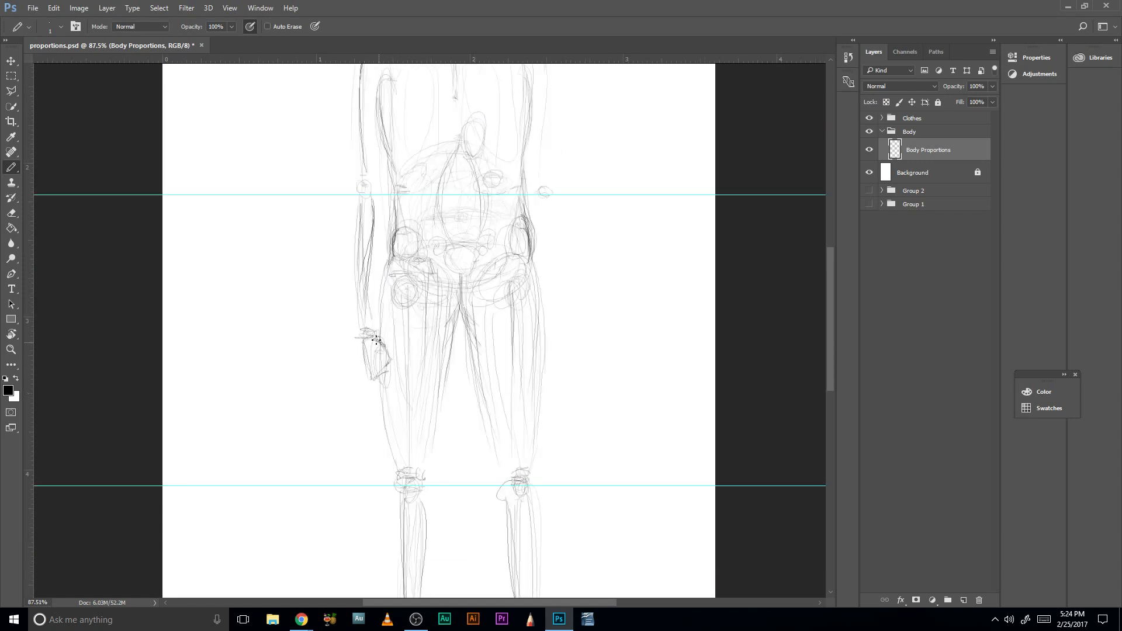
{"action": "left_click_drag", "start_coordinate": [367, 340], "coordinate": [372, 333]}
{"action": "left_click_drag", "start_coordinate": [383, 379], "coordinate": [396, 389]}
{"action": "left_click_drag", "start_coordinate": [383, 343], "coordinate": [397, 356]}
- Sketch the right-hand arm down to the elbow, angle its forearm outward, and end it in an open hand with raised fingers
{"action": "left_click_drag", "start_coordinate": [584, 193], "coordinate": [556, 295]}
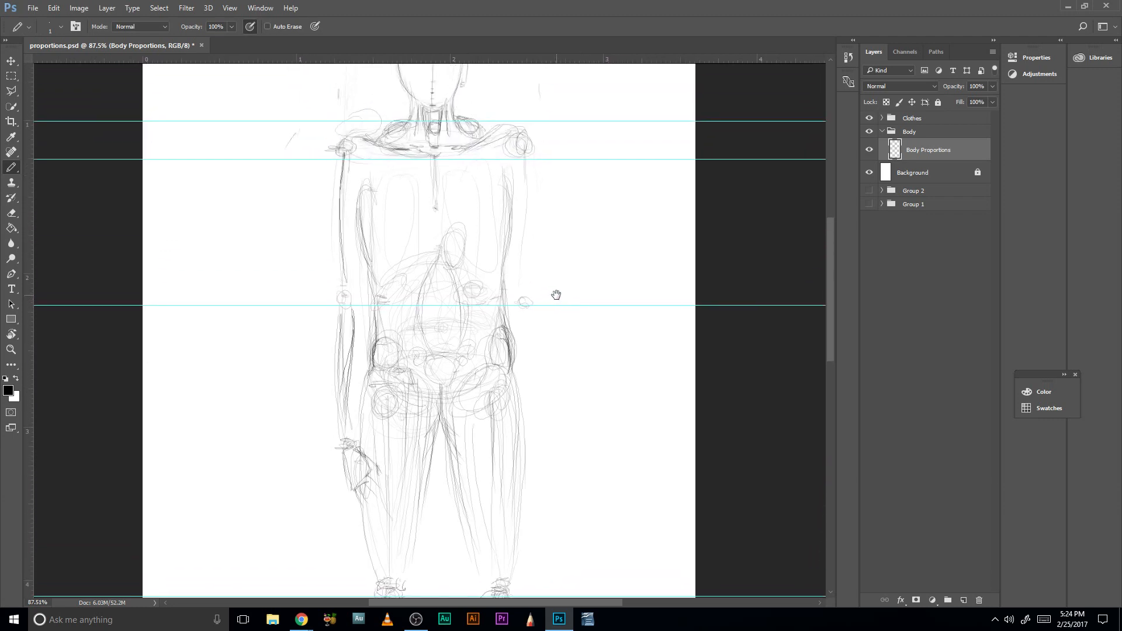
{"action": "mouse_move", "coordinate": [526, 165]}
{"action": "left_mouse_down"}
{"action": "mouse_move", "coordinate": [524, 278]}
{"action": "mouse_move", "coordinate": [600, 400]}
{"action": "left_mouse_up"}
{"action": "mouse_move", "coordinate": [630, 389]}
{"action": "left_mouse_down"}
{"action": "mouse_move", "coordinate": [641, 394]}
{"action": "mouse_move", "coordinate": [634, 409]}
{"action": "mouse_move", "coordinate": [656, 390]}
{"action": "mouse_move", "coordinate": [630, 369]}
{"action": "mouse_move", "coordinate": [631, 389]}
{"action": "mouse_move", "coordinate": [642, 369]}
{"action": "left_mouse_up"}
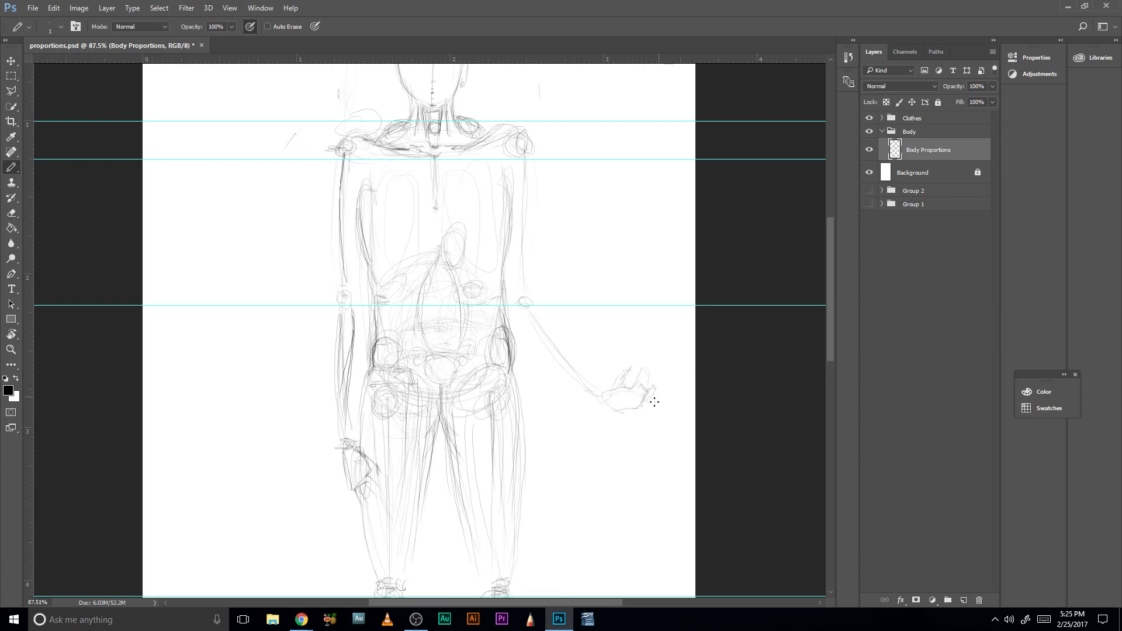
- Move the lowest horizontal guide from below the feet up to the pelvis
{"action": "left_click_drag", "start_coordinate": [609, 426], "coordinate": [606, 318]}
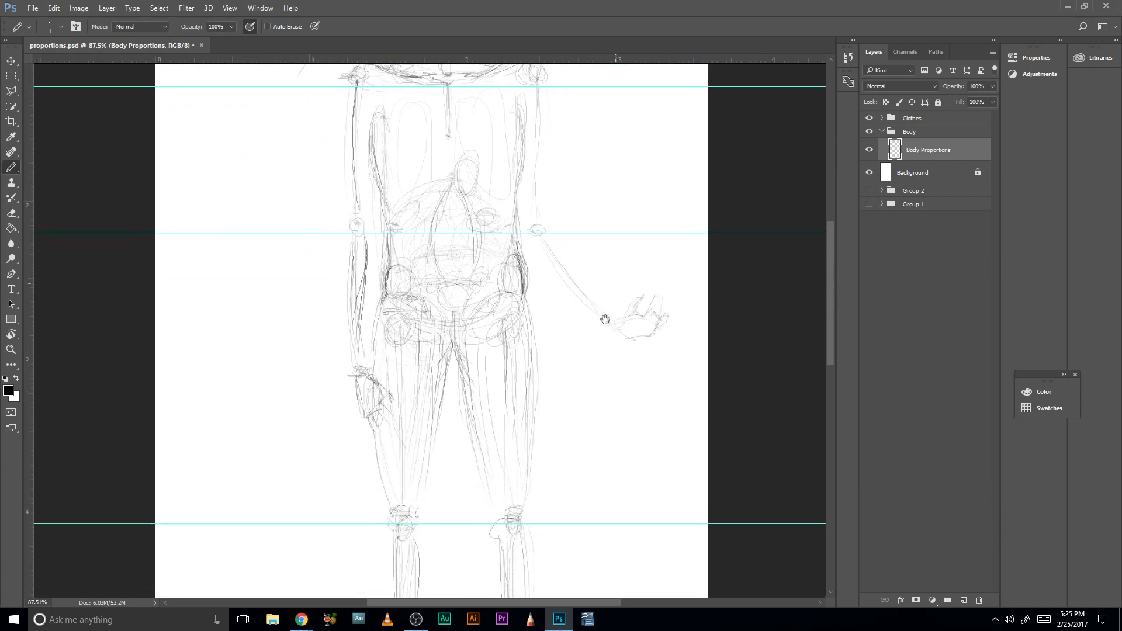
{"action": "left_click_drag", "start_coordinate": [620, 357], "coordinate": [591, 348]}
{"action": "left_click_drag", "start_coordinate": [581, 424], "coordinate": [584, 494]}
{"action": "left_click_drag", "start_coordinate": [607, 187], "coordinate": [577, 372]}
{"action": "left_click_drag", "start_coordinate": [626, 366], "coordinate": [559, 369]}
{"action": "key", "text": "z"}
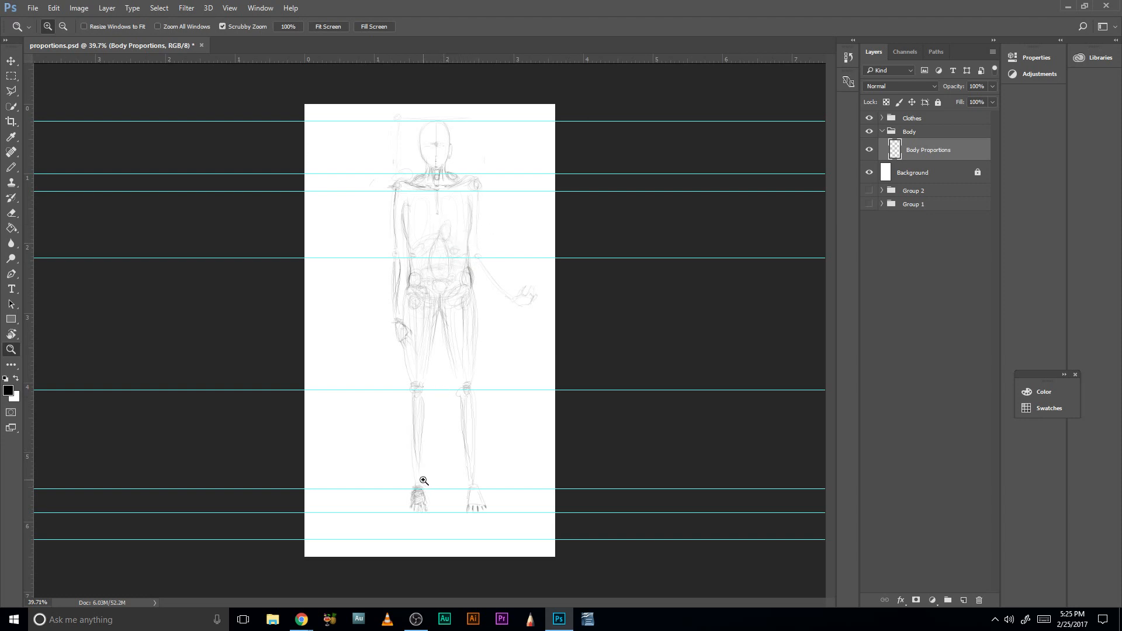
{"action": "key", "text": "v"}
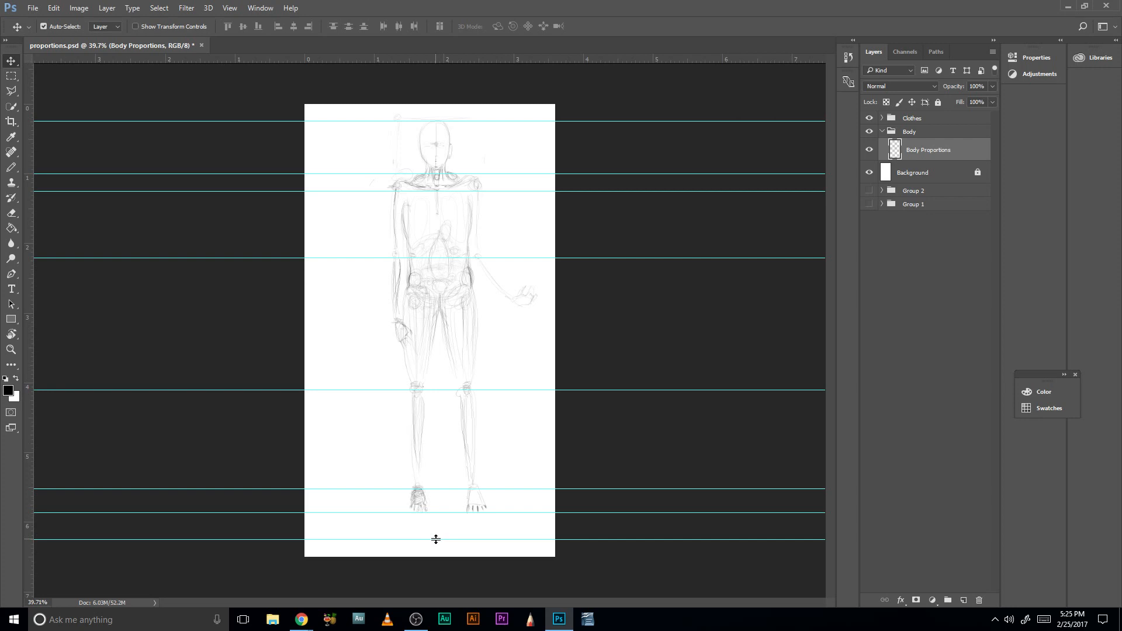
{"action": "left_click_drag", "start_coordinate": [435, 539], "coordinate": [471, 292]}
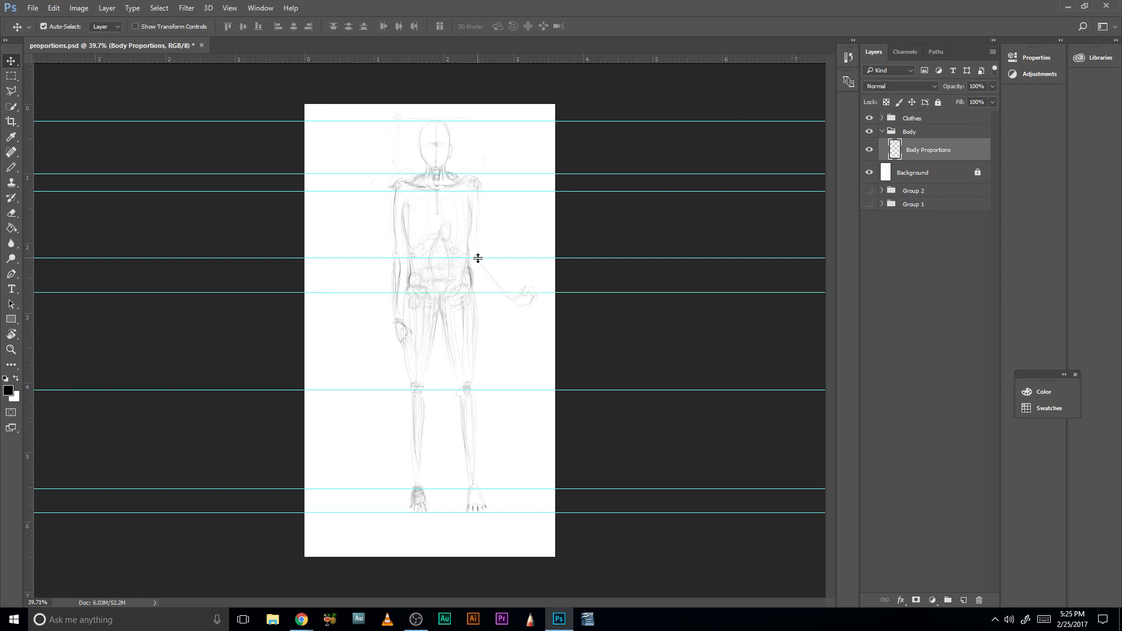
- Adjust the elbow and pelvis guides, placing them on the elbows and at about 2.6 on the vertical ruler
{"action": "right_click", "coordinate": [480, 286]}
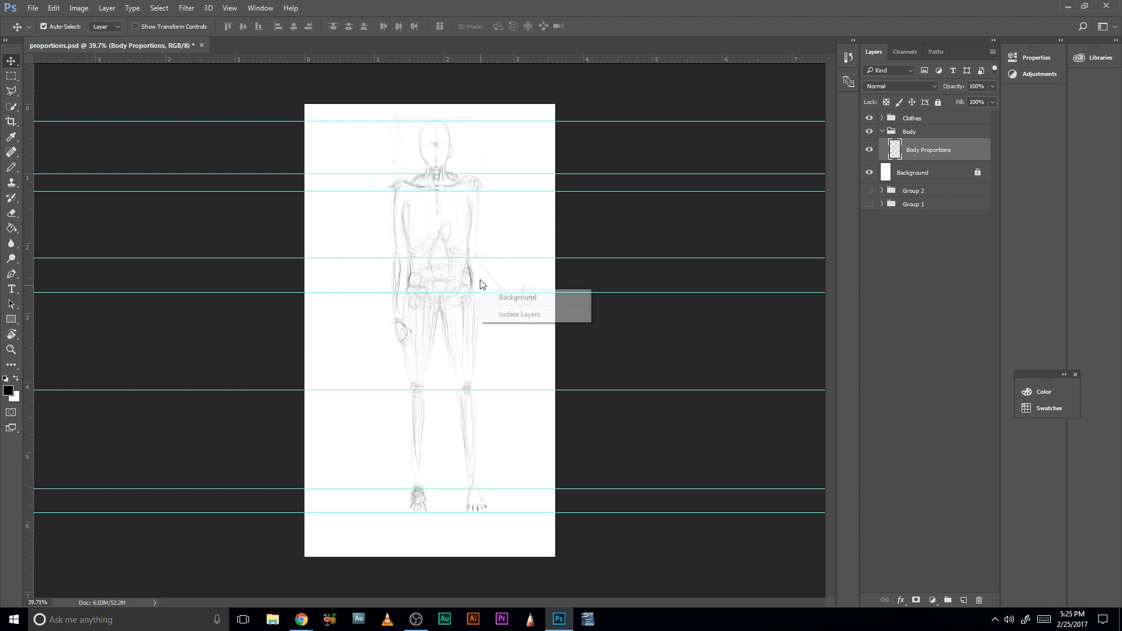
{"action": "left_click", "coordinate": [493, 259]}
{"action": "left_click_drag", "start_coordinate": [492, 258], "coordinate": [486, 304]}
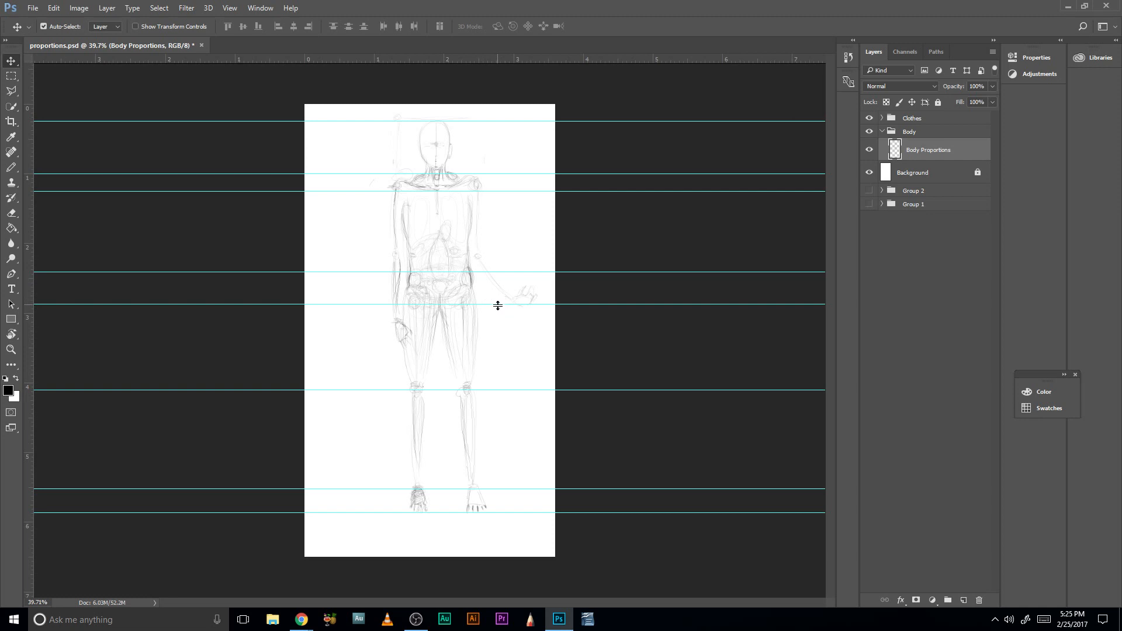
{"action": "left_click_drag", "start_coordinate": [498, 304], "coordinate": [504, 258]}
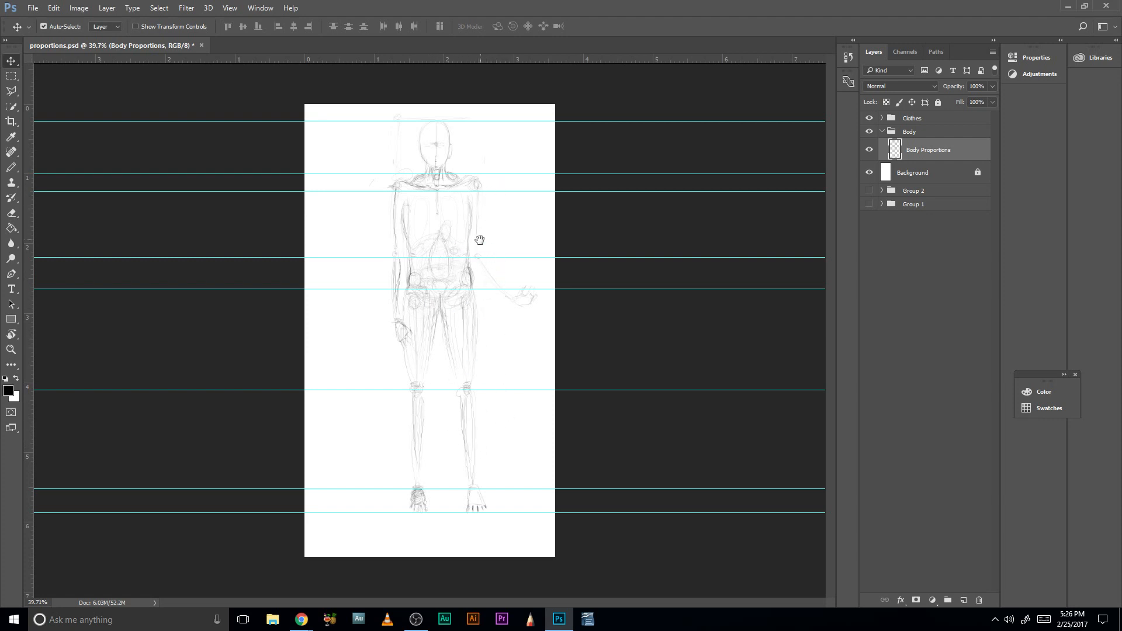
- Rename the Body Proportions layer as "skeletal structure"
{"action": "key", "text": "z"}
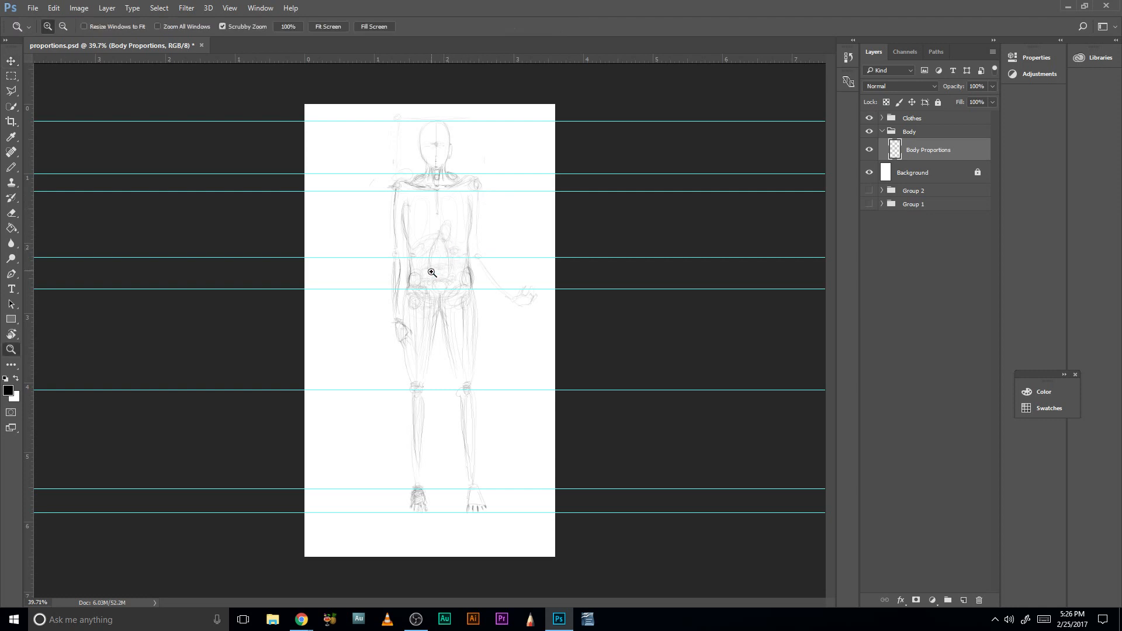
{"action": "left_click_drag", "start_coordinate": [443, 287], "coordinate": [514, 390]}
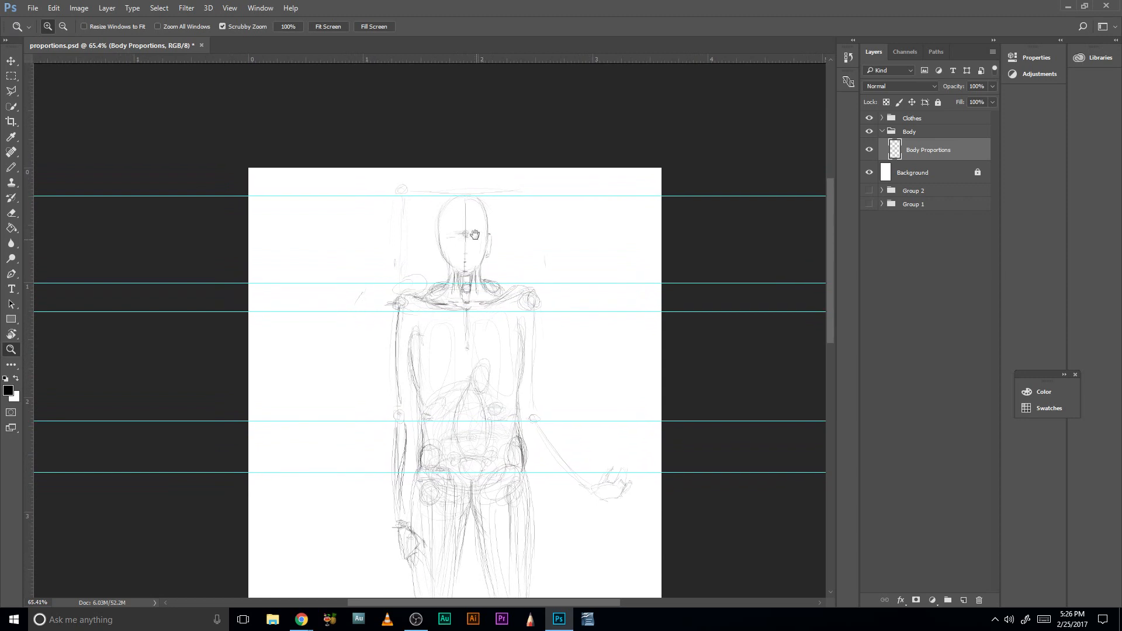
{"action": "key", "text": "b"}
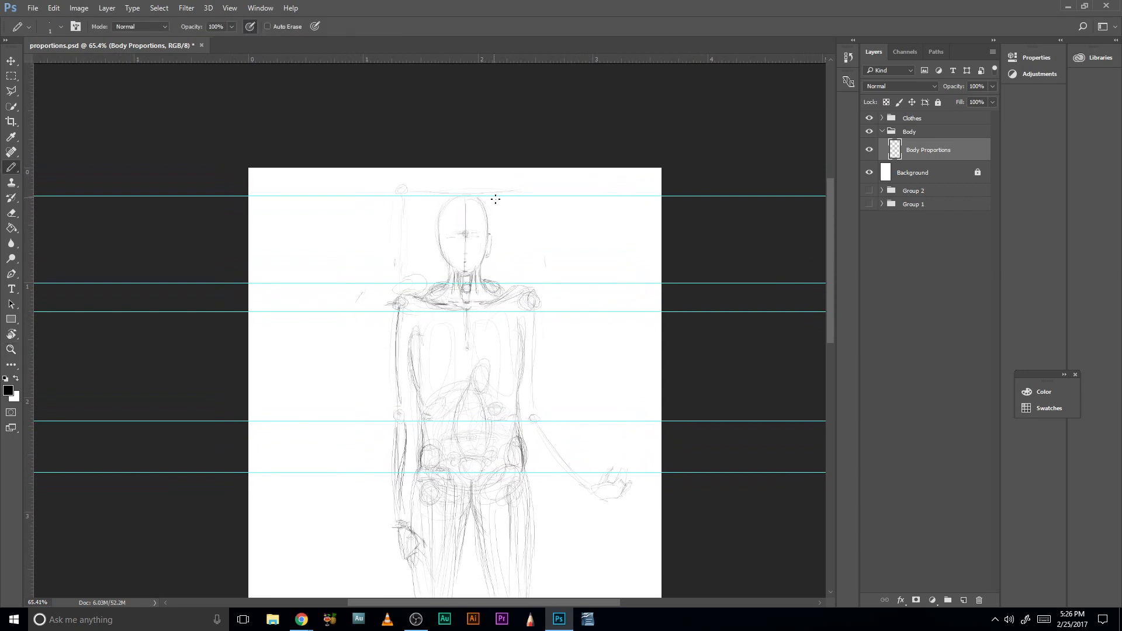
{"action": "left_click_drag", "start_coordinate": [544, 337], "coordinate": [470, 190]}
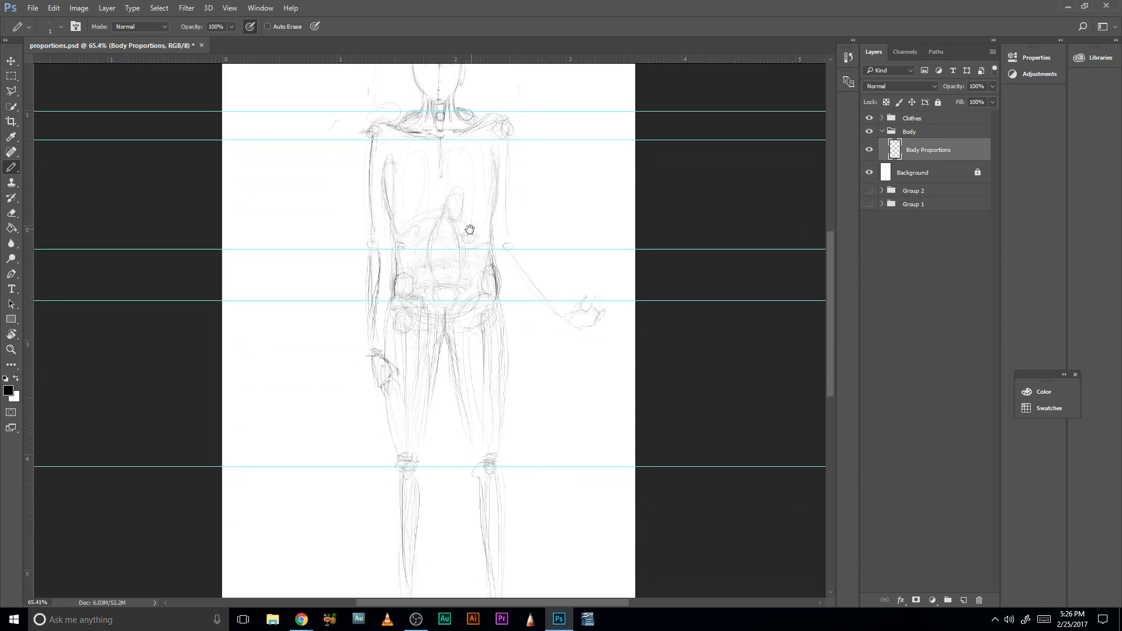
{"action": "left_click_drag", "start_coordinate": [465, 366], "coordinate": [485, 239]}
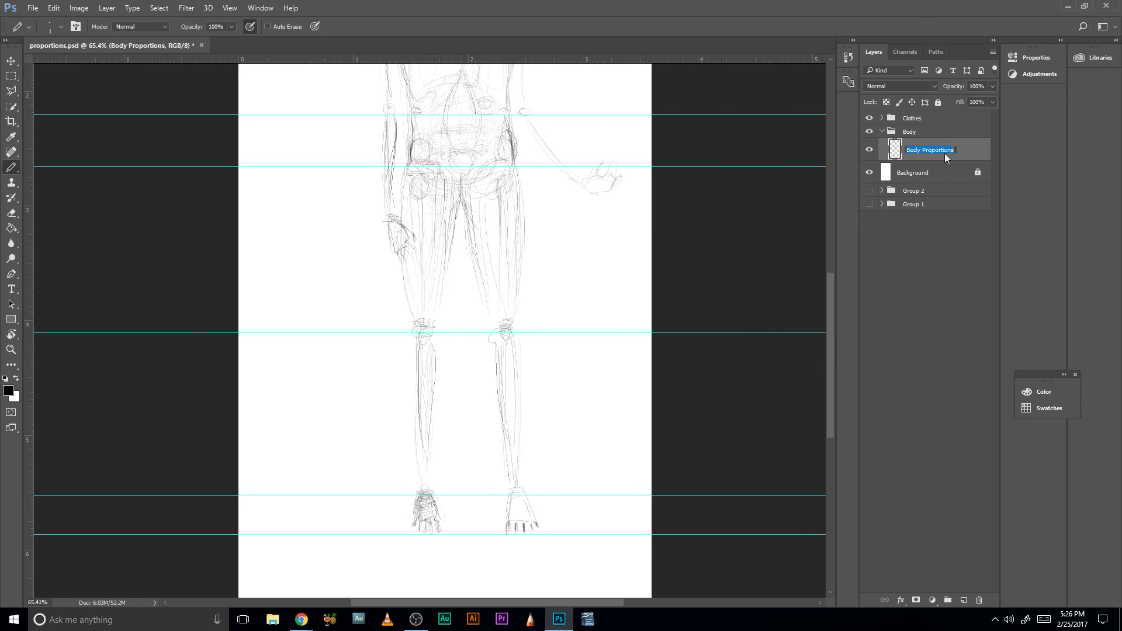
{"action": "type", "text": "skeletal structure"}
{"action": "key", "text": "Return"}
- Review the skeletal sketch against the guides from the head down to the feet
{"action": "left_click_drag", "start_coordinate": [473, 336], "coordinate": [421, 565]}
{"action": "left_click_drag", "start_coordinate": [489, 200], "coordinate": [484, 276]}
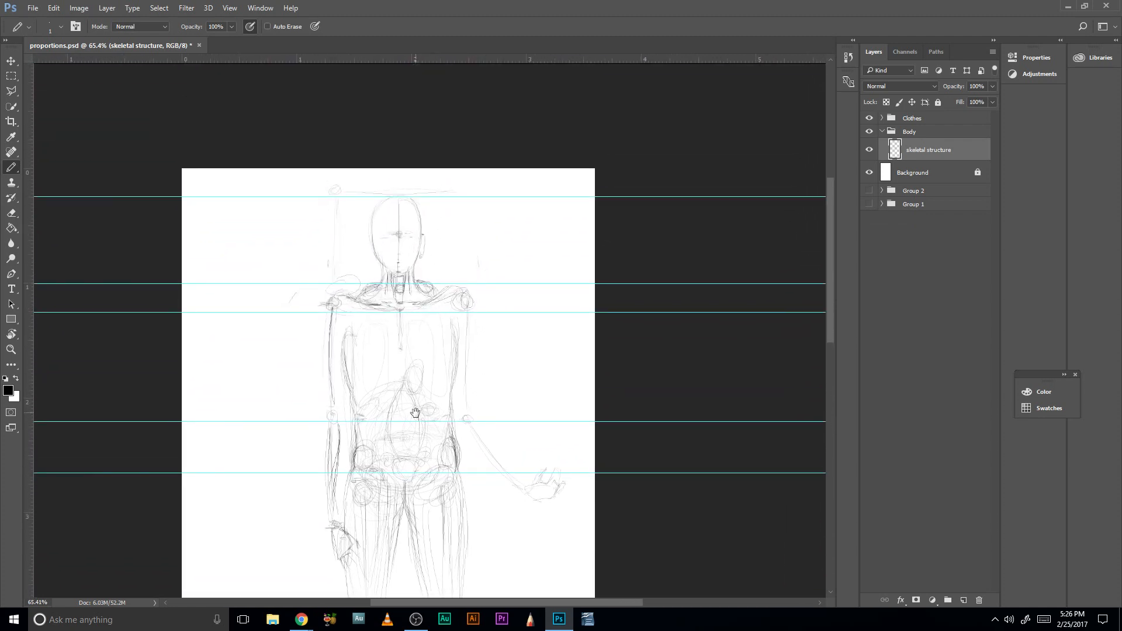
{"action": "mouse_move", "coordinate": [434, 568]}
{"action": "left_mouse_down"}
{"action": "mouse_move", "coordinate": [423, 367]}
{"action": "mouse_move", "coordinate": [412, 355]}
{"action": "mouse_move", "coordinate": [482, 200]}
{"action": "mouse_move", "coordinate": [519, 281]}
{"action": "mouse_move", "coordinate": [510, 295]}
{"action": "mouse_move", "coordinate": [520, 316]}
{"action": "left_mouse_up"}
{"action": "left_click_drag", "start_coordinate": [524, 216], "coordinate": [512, 345]}
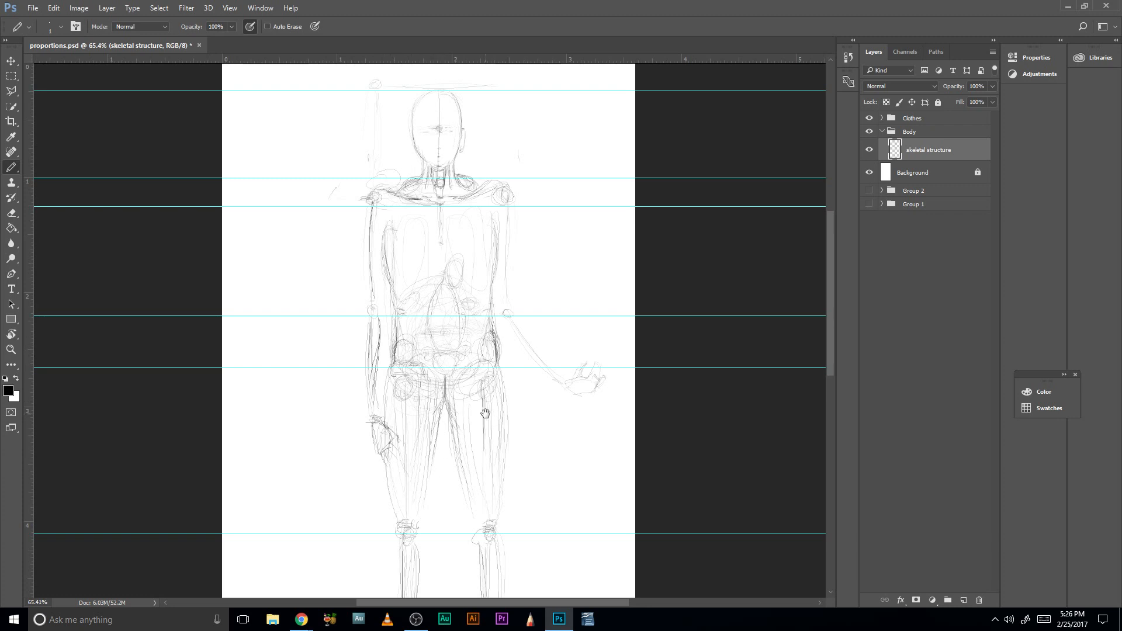
{"action": "mouse_move", "coordinate": [491, 387]}
{"action": "left_mouse_down"}
{"action": "mouse_move", "coordinate": [494, 245]}
{"action": "mouse_move", "coordinate": [508, 201]}
{"action": "mouse_move", "coordinate": [490, 310]}
{"action": "left_mouse_up"}
{"action": "left_click_drag", "start_coordinate": [484, 265], "coordinate": [520, 380]}
{"action": "left_click_drag", "start_coordinate": [509, 291], "coordinate": [497, 281]}
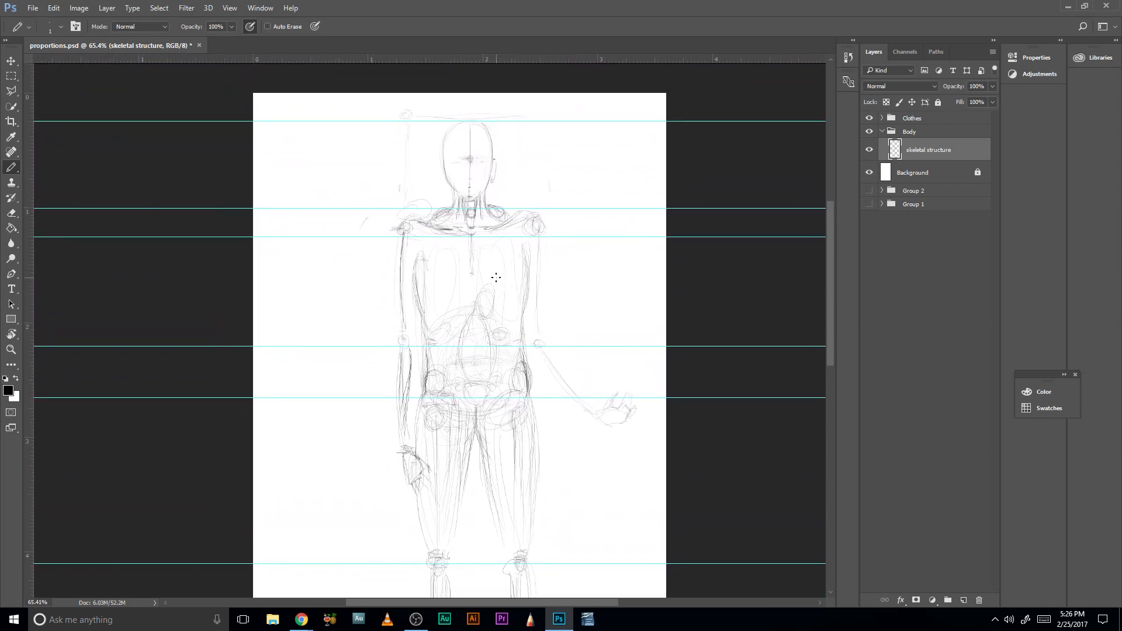
- Add a new layer named "muscle" above the skeletal structure layer in the Body group
{"action": "key", "text": "z"}
{"action": "left_click_drag", "start_coordinate": [448, 283], "coordinate": [478, 293]}
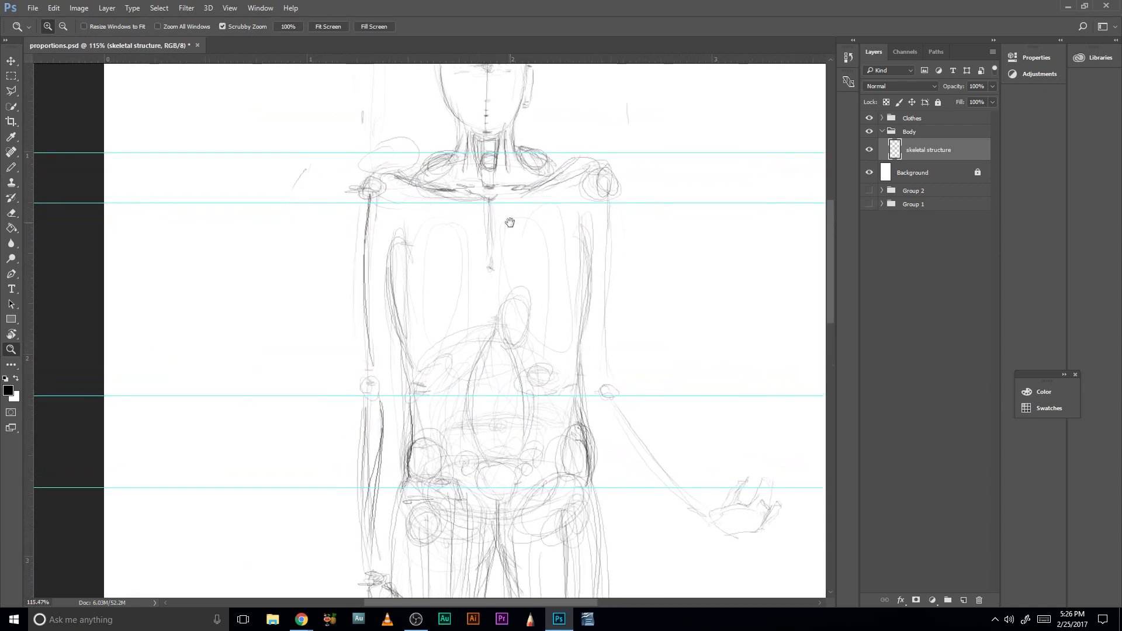
{"action": "left_click_drag", "start_coordinate": [510, 222], "coordinate": [496, 341]}
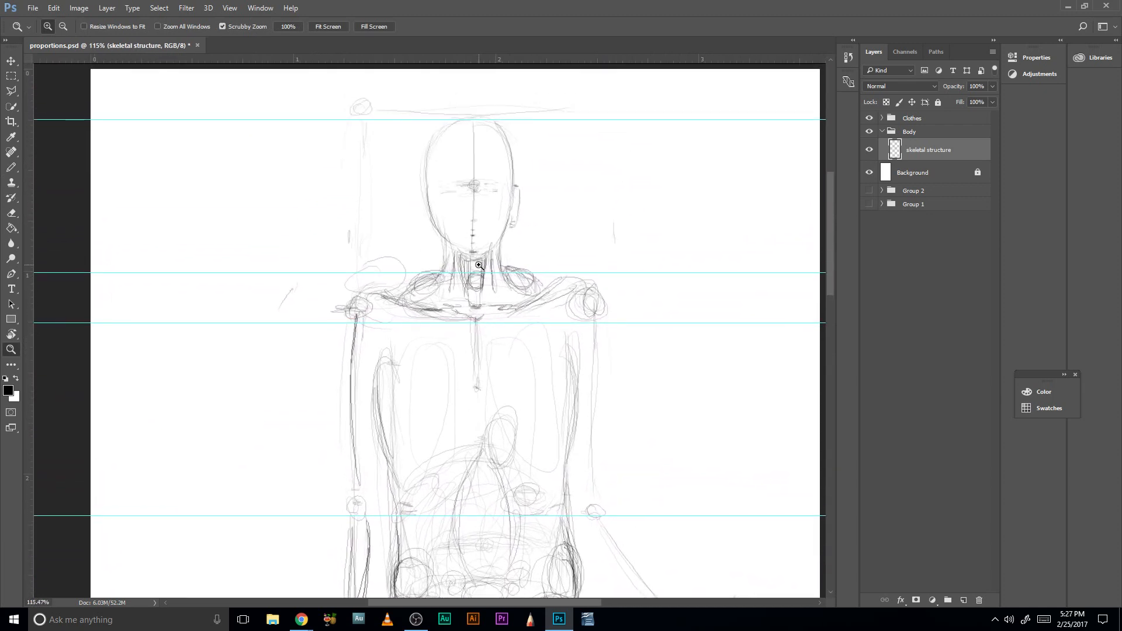
{"action": "left_click", "coordinate": [933, 133]}
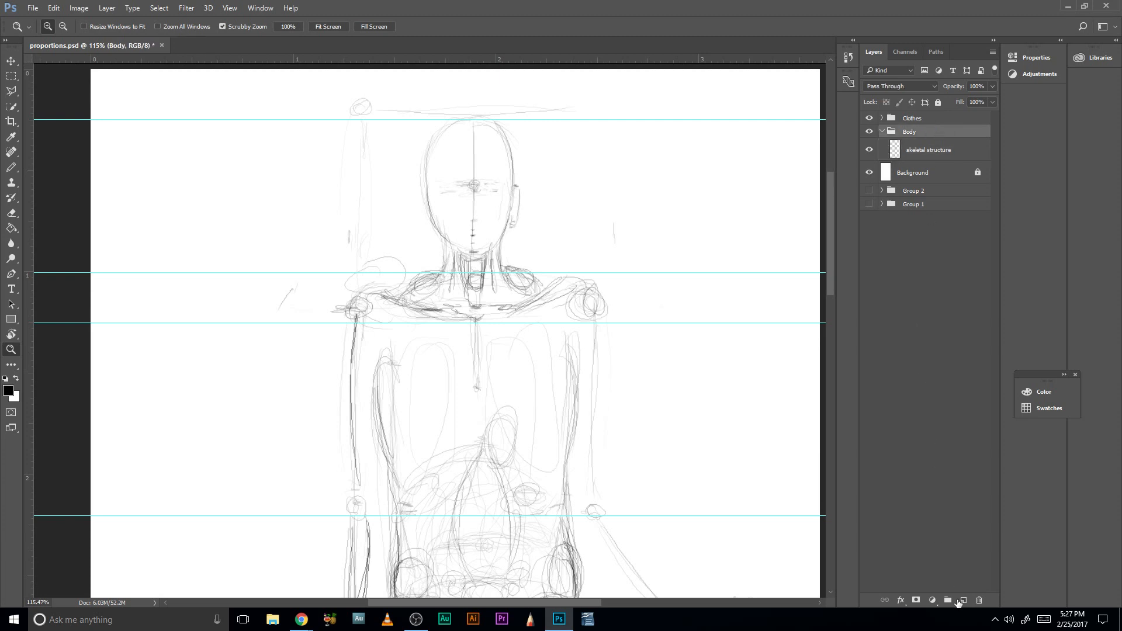
{"action": "left_click", "coordinate": [963, 600]}
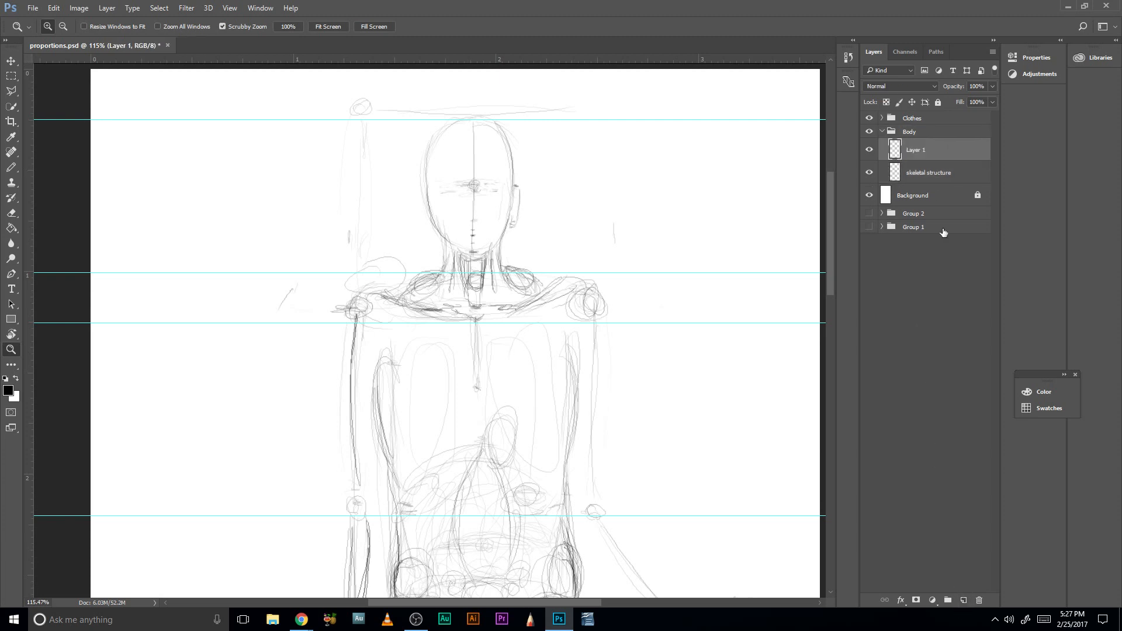
{"action": "double_click", "coordinate": [927, 151]}
{"action": "type", "text": "muscle"}
{"action": "key", "text": "Return"}
- Set the foreground color to dark red, RGB 143, 0, 0
{"action": "left_click_drag", "start_coordinate": [475, 383], "coordinate": [439, 402]}
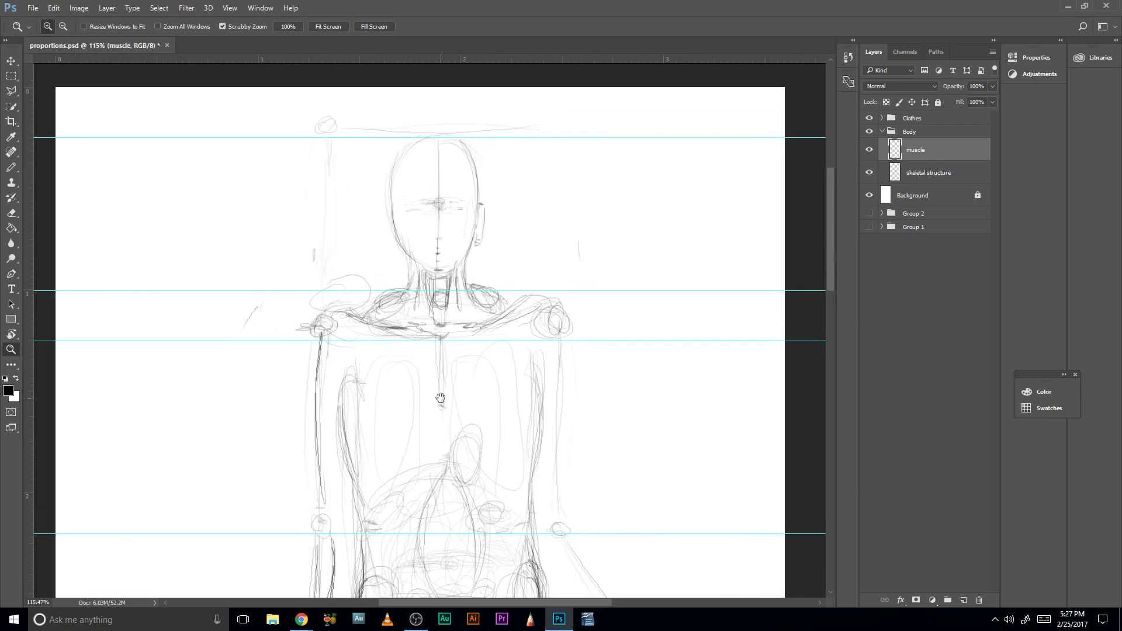
{"action": "left_click", "coordinate": [8, 390]}
{"action": "left_click_drag", "start_coordinate": [546, 221], "coordinate": [557, 225]}
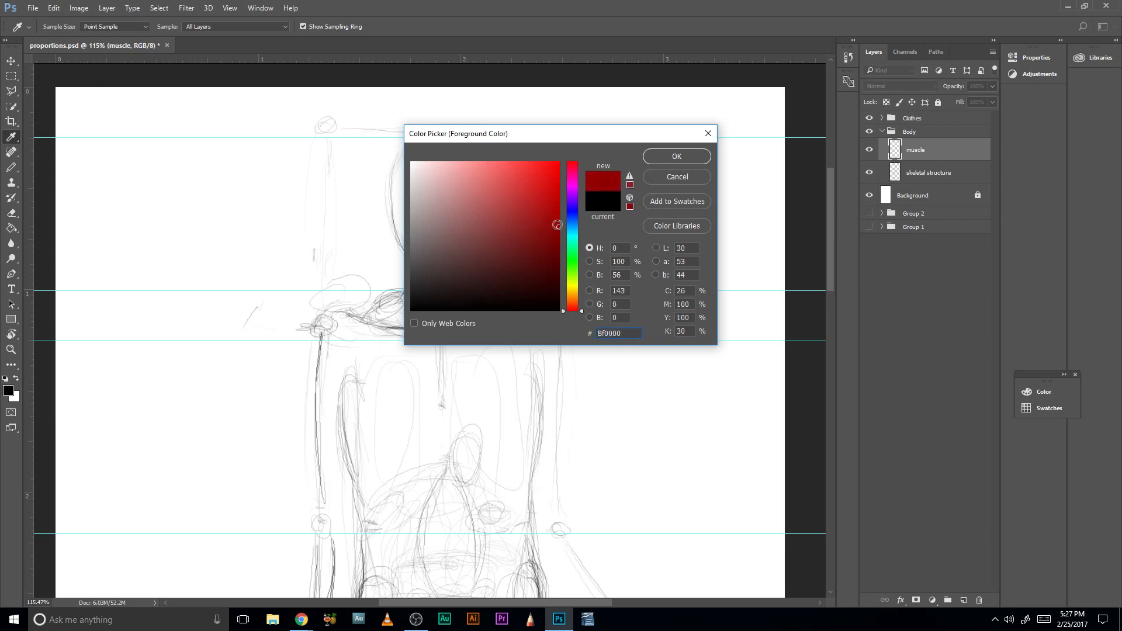
{"action": "left_click", "coordinate": [677, 156]}
- Sketch a first red muscle line with the Pencil down the side of the neck below the ear
{"action": "key", "text": "z"}
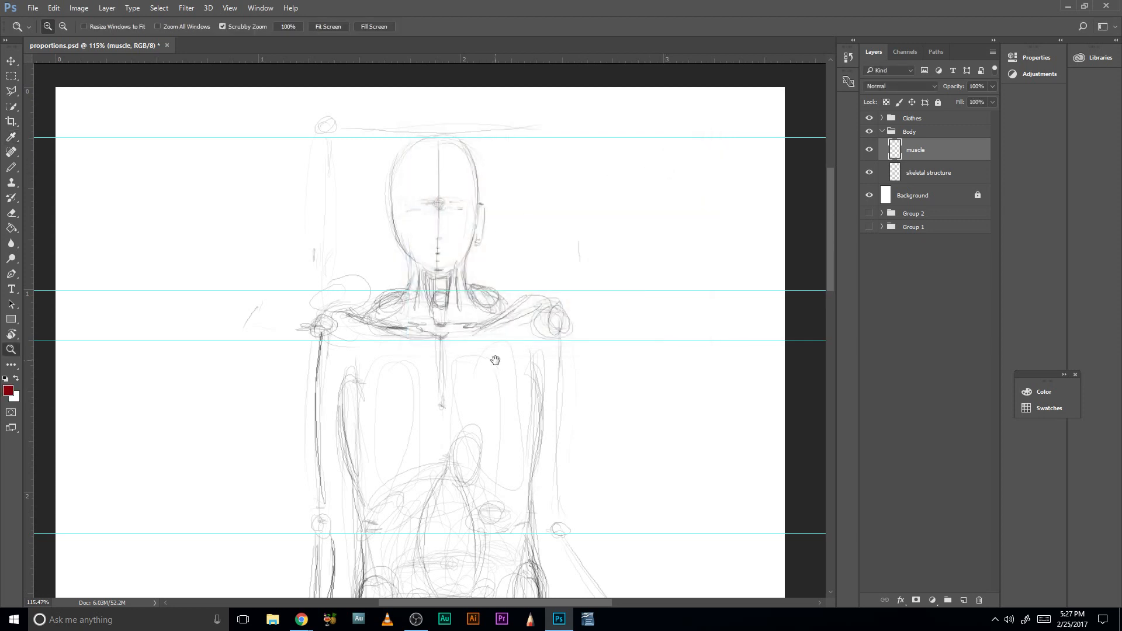
{"action": "left_click_drag", "start_coordinate": [495, 360], "coordinate": [519, 302]}
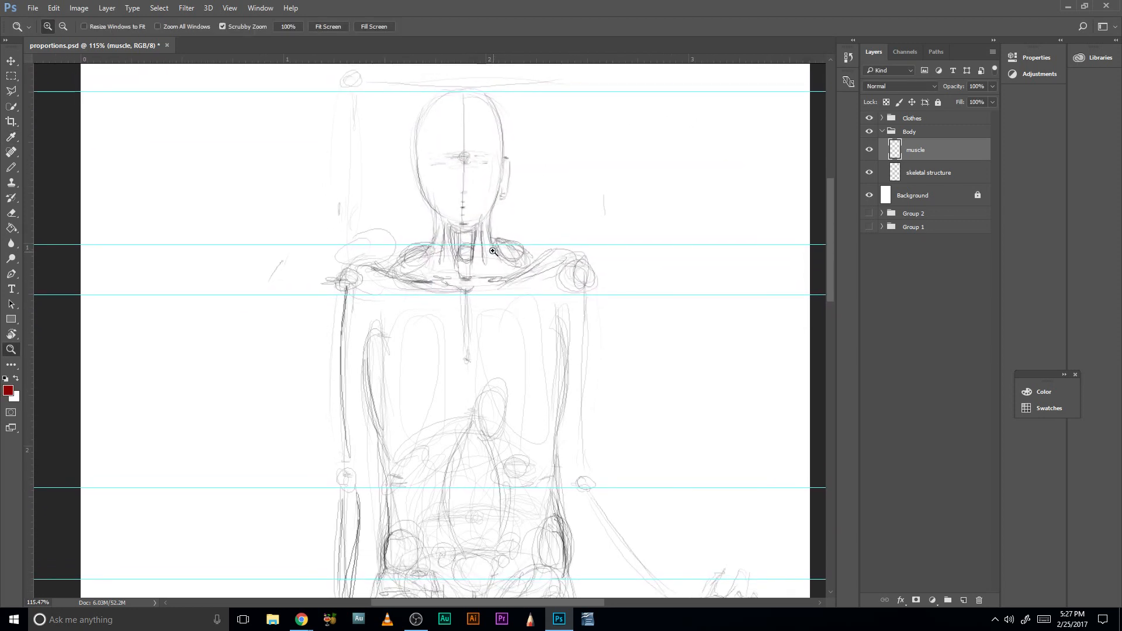
{"action": "mouse_move", "coordinate": [493, 251]}
{"action": "left_mouse_down"}
{"action": "mouse_move", "coordinate": [466, 241]}
{"action": "mouse_move", "coordinate": [501, 275]}
{"action": "left_mouse_up"}
{"action": "key", "text": "b"}
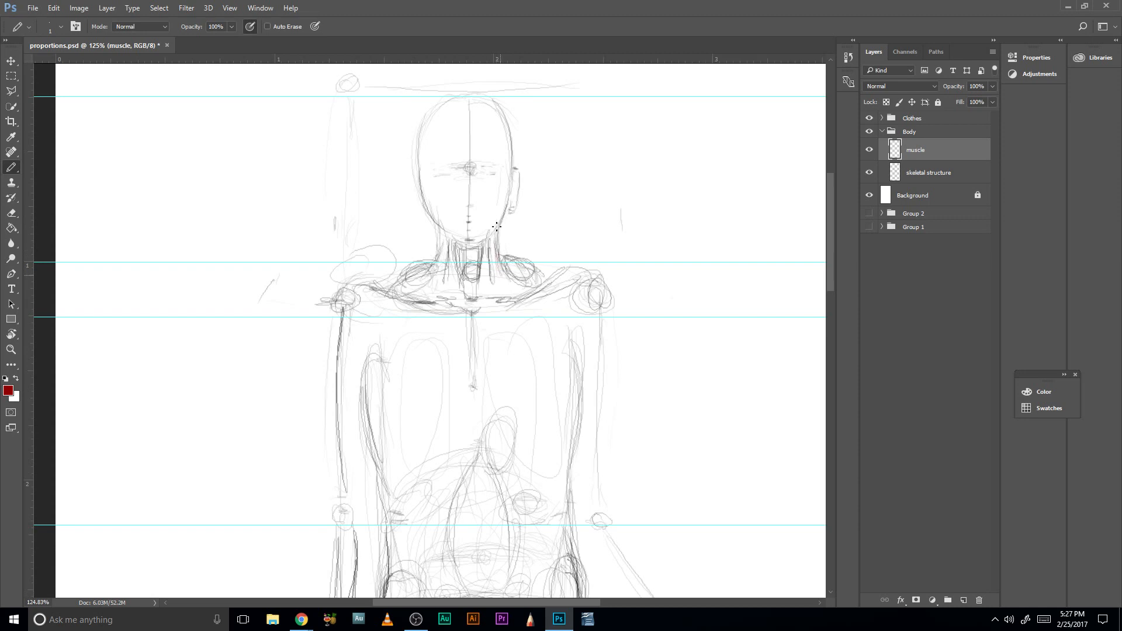
{"action": "left_click_drag", "start_coordinate": [496, 236], "coordinate": [501, 273]}
- Lower the skeletal structure layer's opacity to 76% and make the muscle layer active again
{"action": "key", "text": "alt+bracketleft"}
{"action": "left_click", "coordinate": [992, 87]}
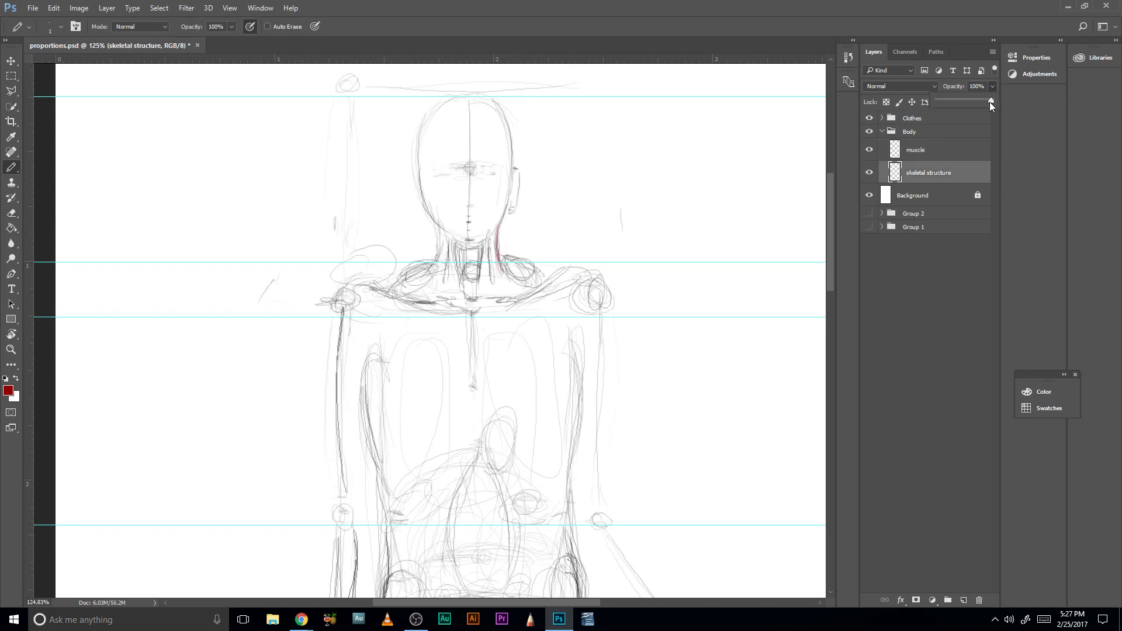
{"action": "left_click_drag", "start_coordinate": [978, 105], "coordinate": [976, 105]}
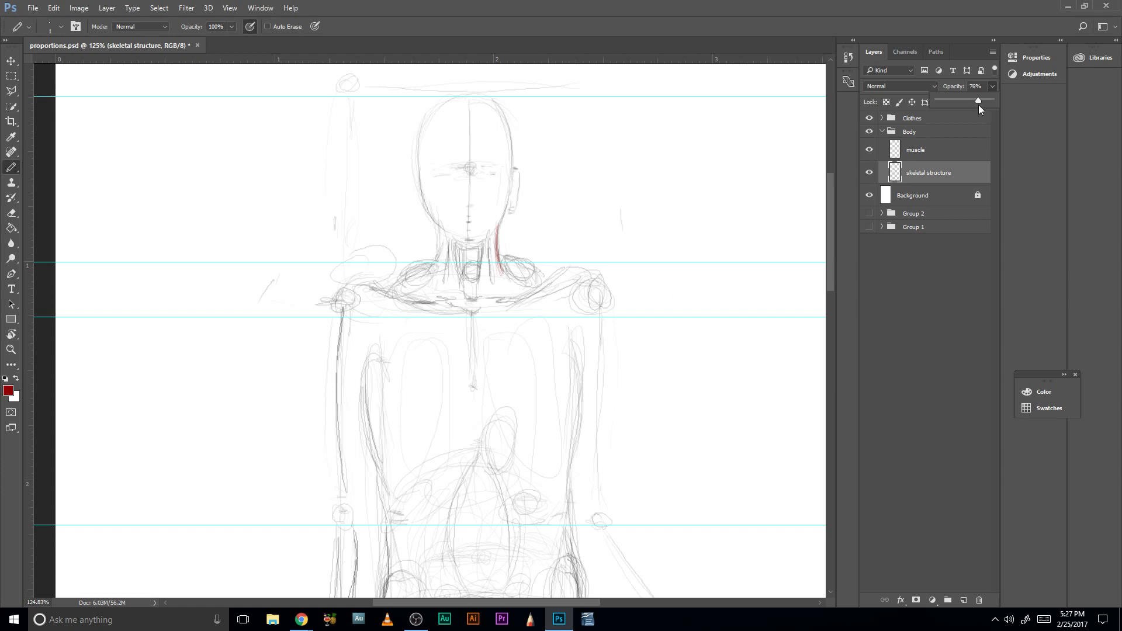
{"action": "left_click", "coordinate": [929, 151]}
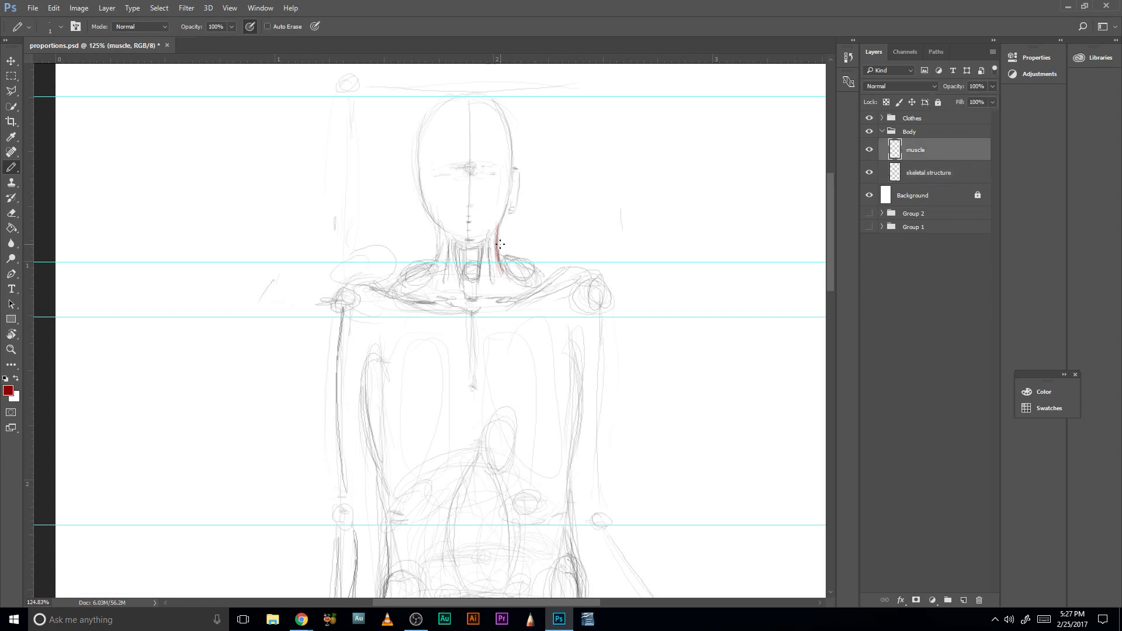
- Sketch the red neck muscles on both sides, running from the jaw down toward the inner ends of the collarbones
{"action": "left_click_drag", "start_coordinate": [496, 243], "coordinate": [493, 277]}
{"action": "mouse_move", "coordinate": [441, 230]}
{"action": "left_mouse_down"}
{"action": "mouse_move", "coordinate": [450, 283]}
{"action": "mouse_move", "coordinate": [440, 242]}
{"action": "mouse_move", "coordinate": [451, 268]}
{"action": "mouse_move", "coordinate": [446, 255]}
{"action": "mouse_move", "coordinate": [458, 250]}
{"action": "mouse_move", "coordinate": [460, 273]}
{"action": "mouse_move", "coordinate": [445, 244]}
{"action": "mouse_move", "coordinate": [455, 284]}
{"action": "mouse_move", "coordinate": [495, 260]}
{"action": "mouse_move", "coordinate": [497, 239]}
{"action": "mouse_move", "coordinate": [485, 282]}
{"action": "left_mouse_up"}
{"action": "mouse_move", "coordinate": [491, 231]}
{"action": "left_mouse_down"}
{"action": "mouse_move", "coordinate": [485, 278]}
{"action": "mouse_move", "coordinate": [465, 266]}
{"action": "left_mouse_up"}
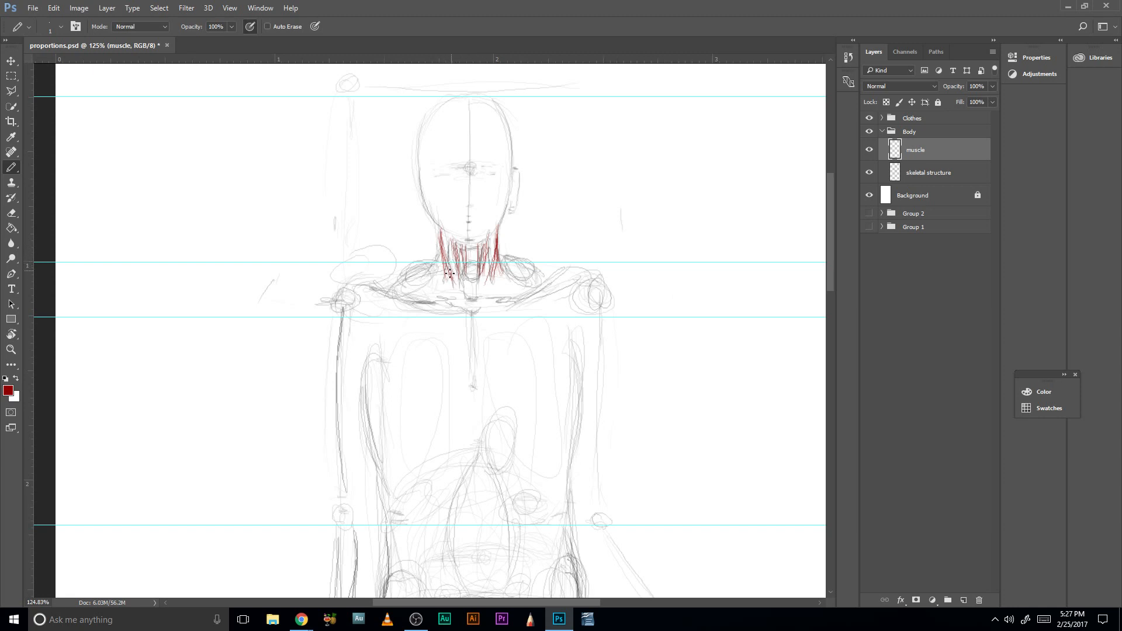
{"action": "left_click_drag", "start_coordinate": [444, 261], "coordinate": [453, 296]}
{"action": "mouse_move", "coordinate": [456, 247]}
{"action": "left_mouse_down"}
{"action": "mouse_move", "coordinate": [463, 300]}
{"action": "mouse_move", "coordinate": [499, 271]}
{"action": "mouse_move", "coordinate": [497, 302]}
{"action": "mouse_move", "coordinate": [485, 297]}
{"action": "mouse_move", "coordinate": [497, 252]}
{"action": "mouse_move", "coordinate": [477, 288]}
{"action": "mouse_move", "coordinate": [496, 276]}
{"action": "left_mouse_up"}
{"action": "left_click_drag", "start_coordinate": [500, 228], "coordinate": [501, 257]}
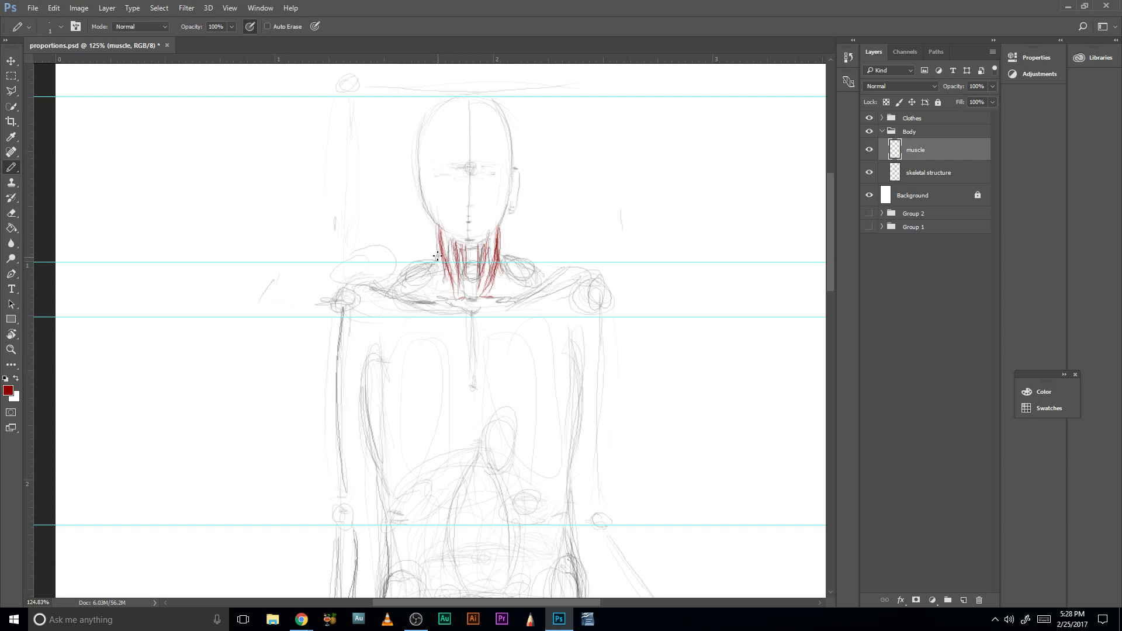
{"action": "mouse_move", "coordinate": [502, 228]}
{"action": "left_mouse_down"}
{"action": "mouse_move", "coordinate": [498, 254]}
{"action": "mouse_move", "coordinate": [504, 220]}
{"action": "left_mouse_up"}
{"action": "left_click_drag", "start_coordinate": [448, 256], "coordinate": [454, 274]}
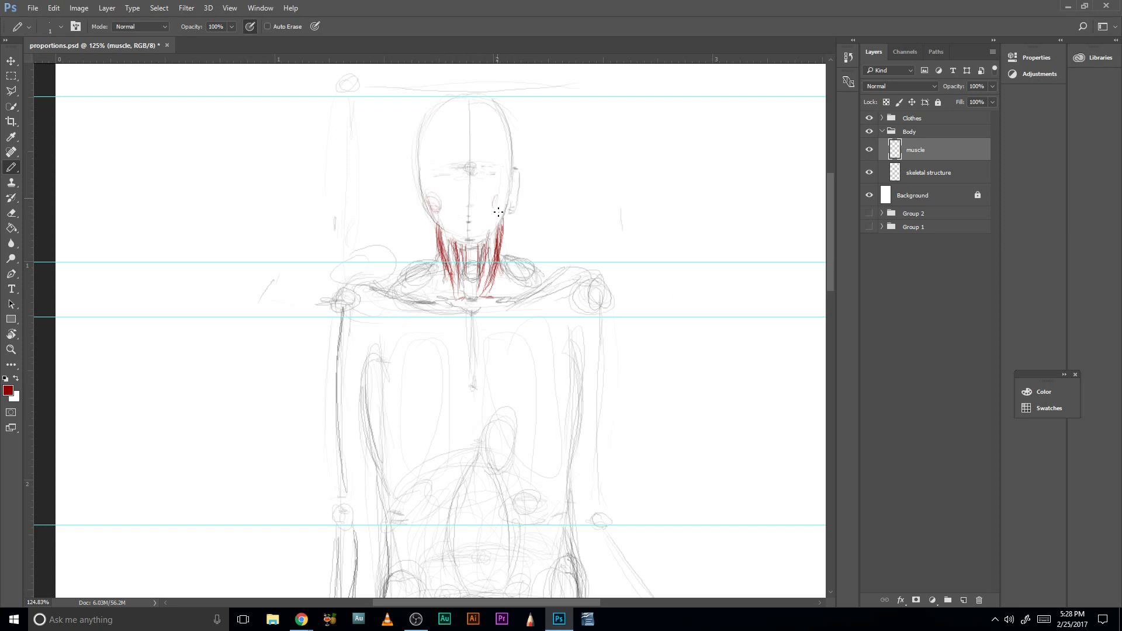
- Sketch light red ovals for the facial muscles on the cheek, forehead and around the mouth
{"action": "left_click_drag", "start_coordinate": [498, 212], "coordinate": [506, 197]}
{"action": "left_click_drag", "start_coordinate": [495, 209], "coordinate": [498, 195]}
{"action": "scroll", "coordinate": [462, 211], "scroll_direction": "up", "scroll_amount": 2}
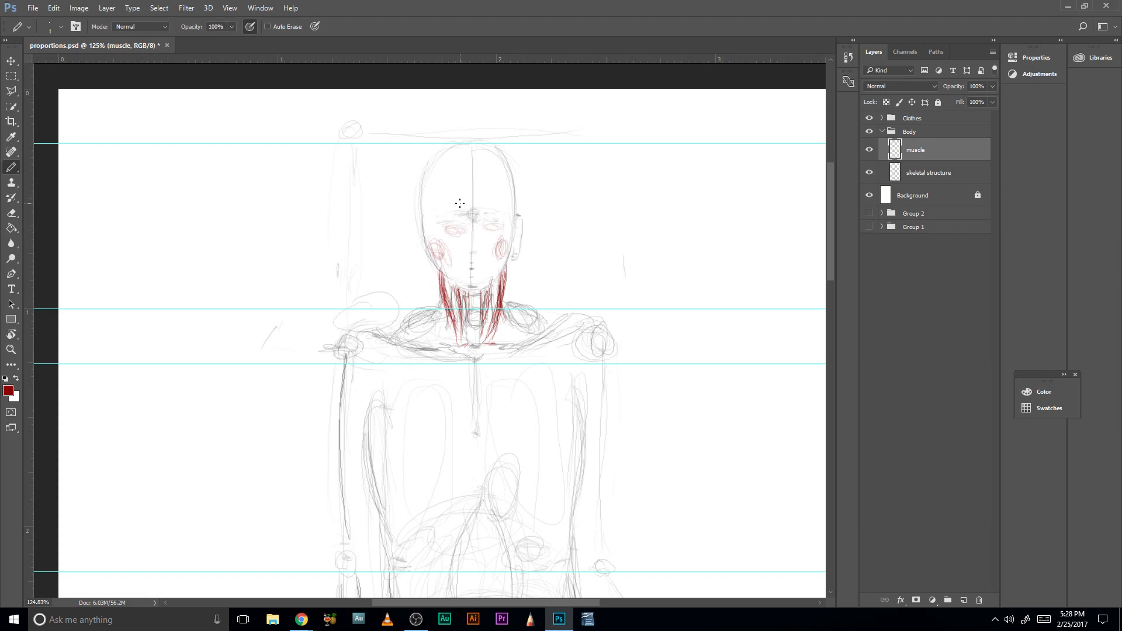
{"action": "left_click_drag", "start_coordinate": [487, 198], "coordinate": [468, 202]}
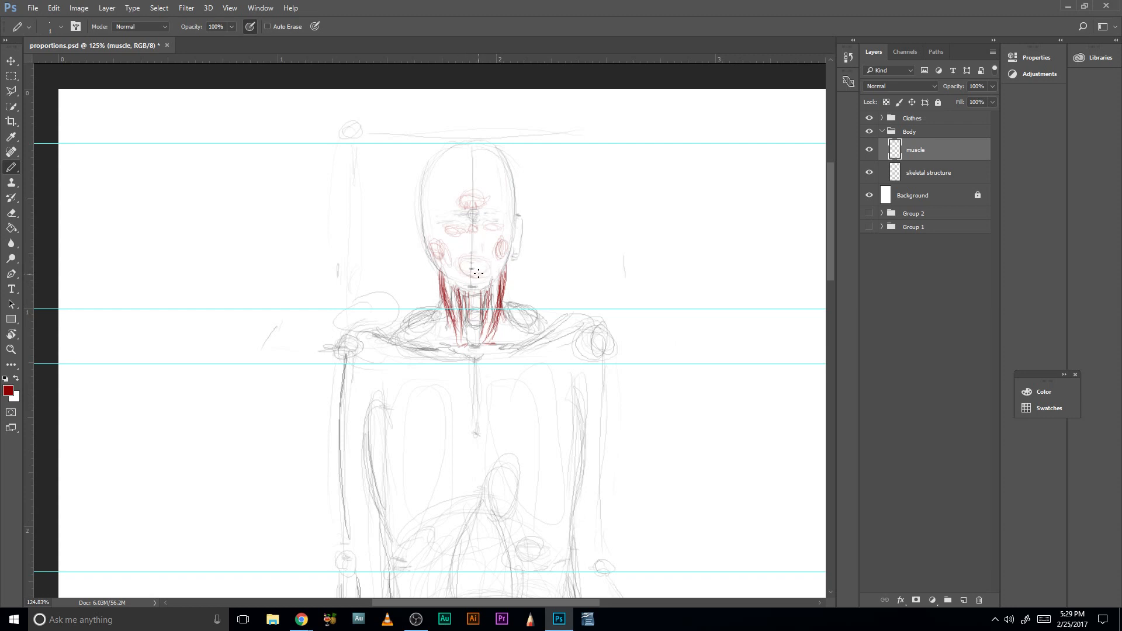
{"action": "left_click_drag", "start_coordinate": [461, 269], "coordinate": [467, 274]}
- Sketch the trapezius on the viewer's right from neck to shoulder, plus a light line from the shoulder into the chest
{"action": "scroll", "coordinate": [515, 251], "scroll_direction": "down", "scroll_amount": 3}
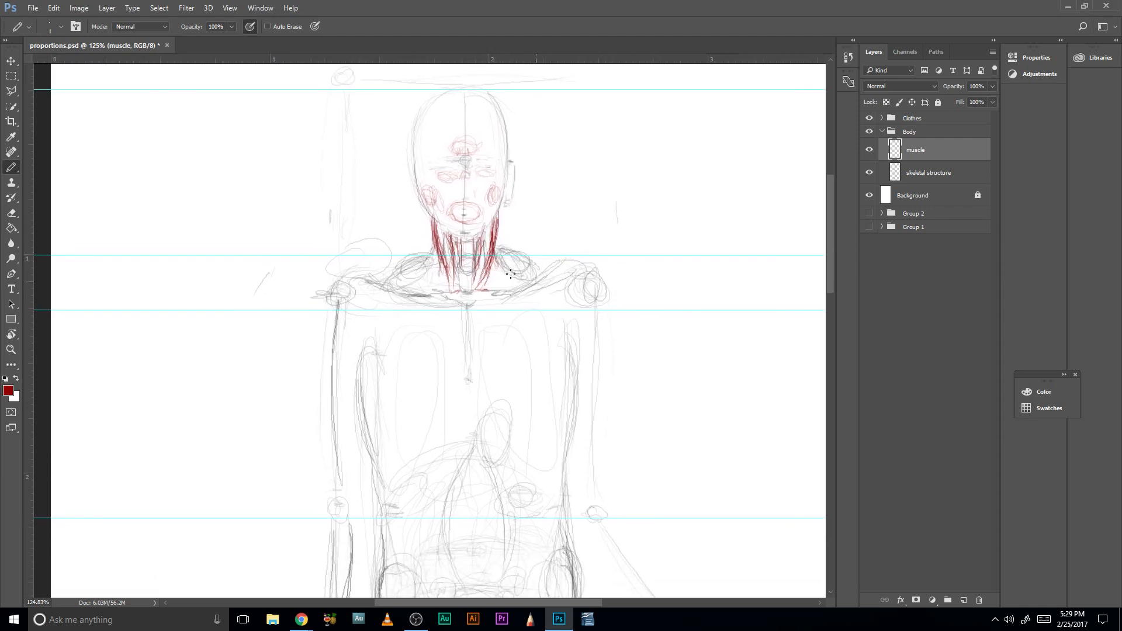
{"action": "mouse_move", "coordinate": [498, 246]}
{"action": "left_mouse_down"}
{"action": "mouse_move", "coordinate": [521, 257]}
{"action": "mouse_move", "coordinate": [518, 289]}
{"action": "mouse_move", "coordinate": [523, 263]}
{"action": "mouse_move", "coordinate": [529, 276]}
{"action": "left_mouse_up"}
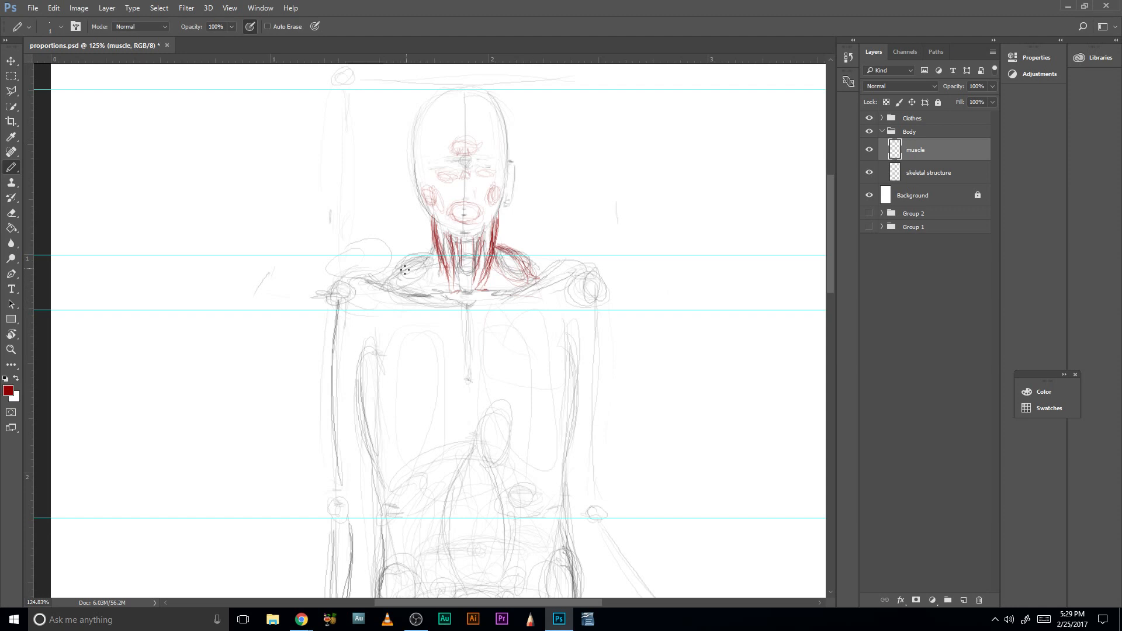
{"action": "left_click_drag", "start_coordinate": [534, 269], "coordinate": [562, 276]}
{"action": "left_click_drag", "start_coordinate": [560, 288], "coordinate": [513, 349]}
- Sketch the trapezius on the viewer's left and build up the neck-to-shoulder slopes on both sides with repeated strokes
{"action": "left_click_drag", "start_coordinate": [387, 290], "coordinate": [425, 256]}
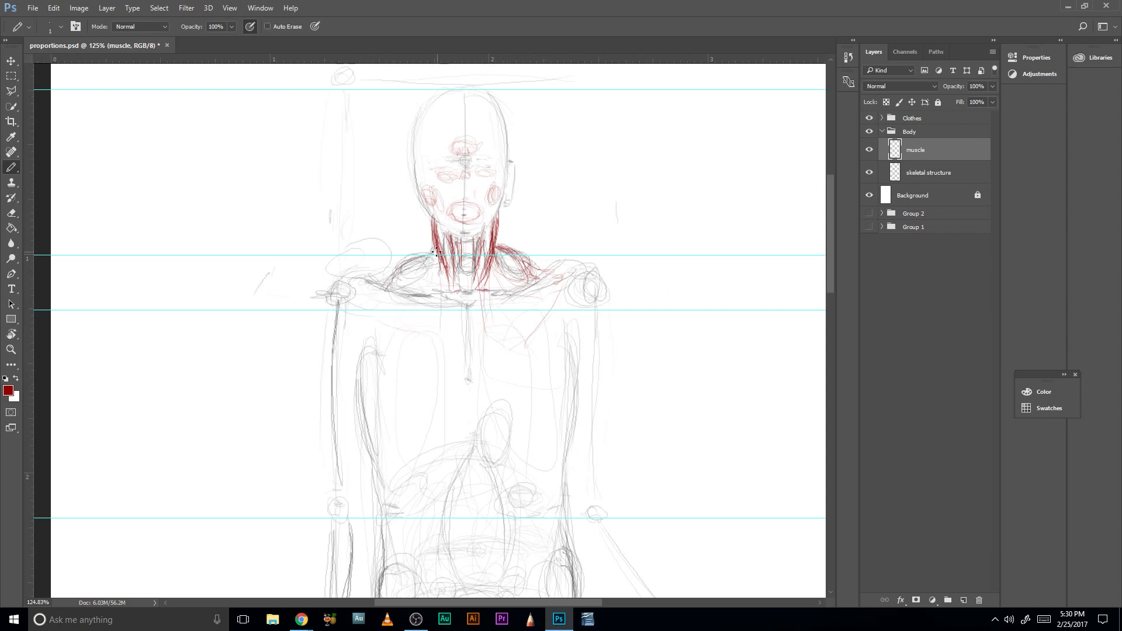
{"action": "mouse_move", "coordinate": [388, 290]}
{"action": "left_mouse_down"}
{"action": "mouse_move", "coordinate": [431, 250]}
{"action": "mouse_move", "coordinate": [397, 275]}
{"action": "left_mouse_up"}
{"action": "left_click_drag", "start_coordinate": [497, 243], "coordinate": [514, 257]}
{"action": "left_click_drag", "start_coordinate": [500, 243], "coordinate": [534, 270]}
{"action": "left_click_drag", "start_coordinate": [436, 253], "coordinate": [380, 283]}
{"action": "mouse_move", "coordinate": [379, 284]}
{"action": "left_mouse_down"}
{"action": "mouse_move", "coordinate": [434, 257]}
{"action": "mouse_move", "coordinate": [517, 267]}
{"action": "mouse_move", "coordinate": [497, 244]}
{"action": "mouse_move", "coordinate": [530, 264]}
{"action": "mouse_move", "coordinate": [447, 279]}
{"action": "mouse_move", "coordinate": [428, 260]}
{"action": "left_mouse_up"}
{"action": "mouse_move", "coordinate": [498, 230]}
{"action": "left_mouse_down"}
{"action": "mouse_move", "coordinate": [497, 270]}
{"action": "mouse_move", "coordinate": [531, 282]}
{"action": "left_mouse_up"}
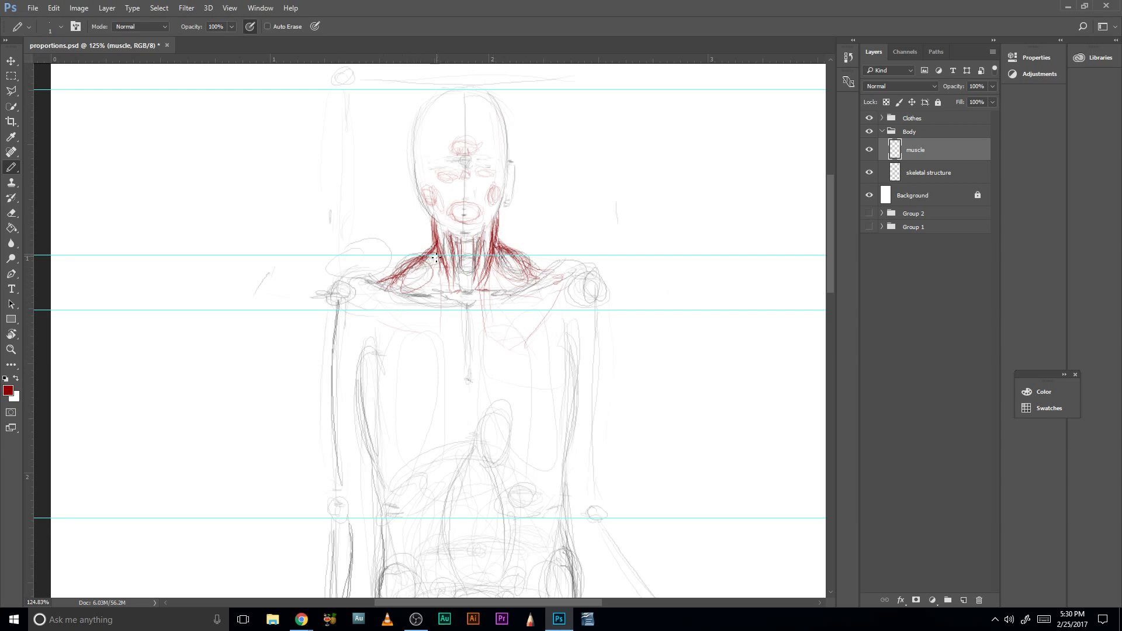
{"action": "mouse_move", "coordinate": [414, 278]}
{"action": "left_mouse_down"}
{"action": "mouse_move", "coordinate": [370, 278]}
{"action": "mouse_move", "coordinate": [404, 264]}
{"action": "left_mouse_up"}
{"action": "left_click_drag", "start_coordinate": [540, 265], "coordinate": [551, 269]}
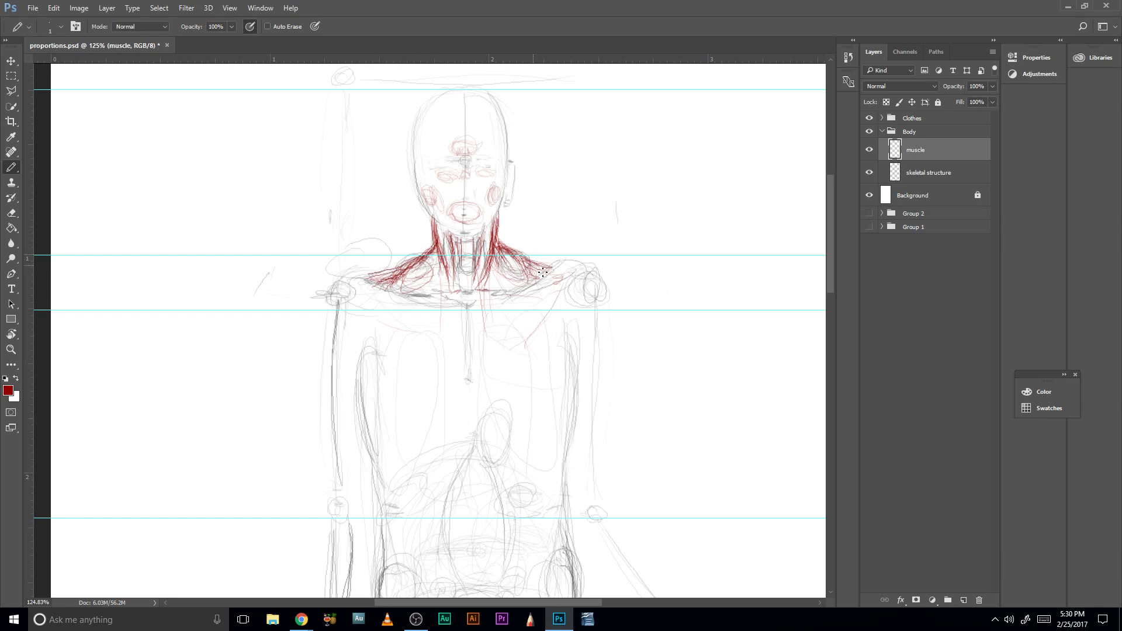
- Sketch the outer deltoid contour on the viewer's left, curving from the shoulder top down the upper arm
{"action": "mouse_move", "coordinate": [361, 270]}
{"action": "left_mouse_down"}
{"action": "mouse_move", "coordinate": [374, 286]}
{"action": "mouse_move", "coordinate": [351, 272]}
{"action": "mouse_move", "coordinate": [383, 273]}
{"action": "mouse_move", "coordinate": [325, 346]}
{"action": "left_mouse_up"}
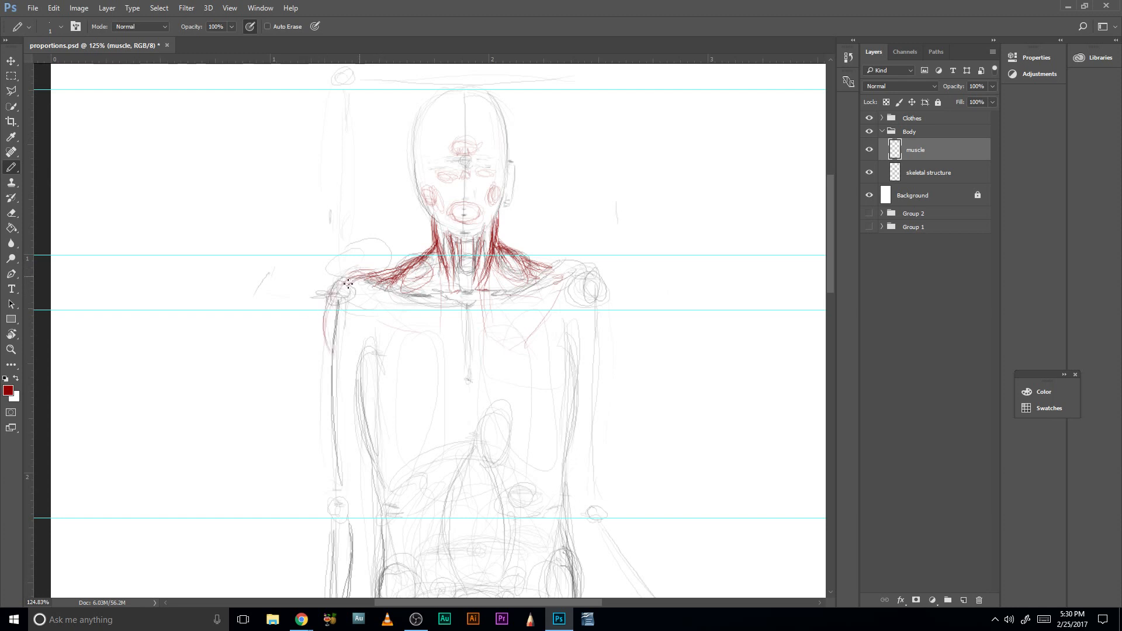
{"action": "left_click_drag", "start_coordinate": [328, 302], "coordinate": [332, 353]}
{"action": "left_click_drag", "start_coordinate": [336, 286], "coordinate": [332, 383]}
{"action": "left_click_drag", "start_coordinate": [326, 316], "coordinate": [333, 378]}
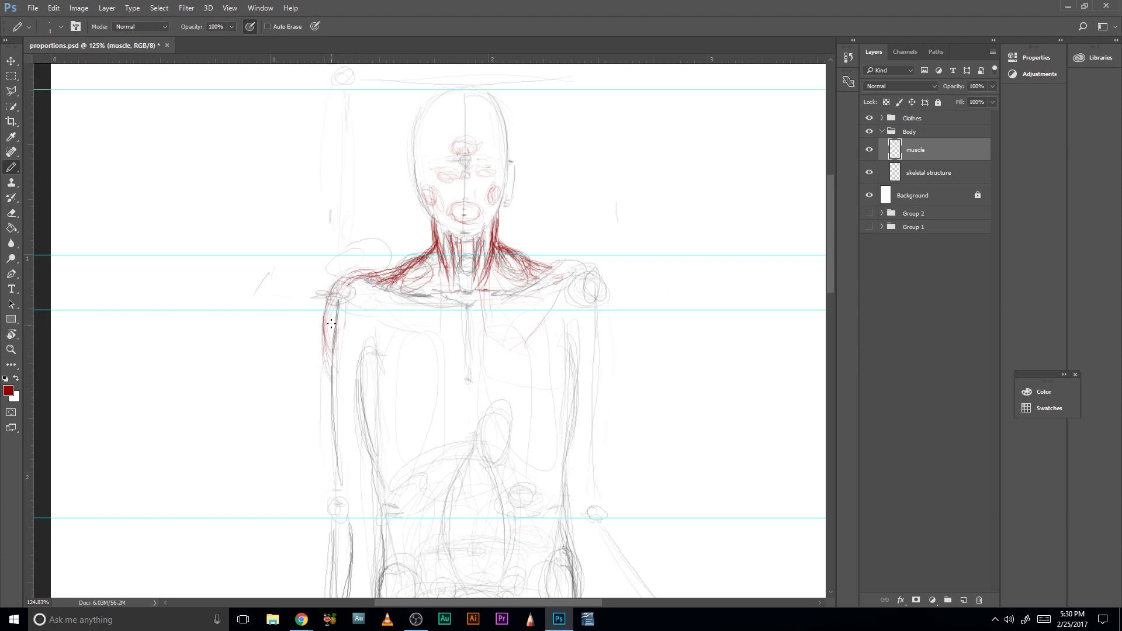
{"action": "mouse_move", "coordinate": [325, 325]}
{"action": "left_mouse_down"}
{"action": "mouse_move", "coordinate": [333, 377]}
{"action": "mouse_move", "coordinate": [328, 358]}
{"action": "left_mouse_up"}
- Sketch the outer and inner deltoid contours on the viewer's right, converging on the upper arm
{"action": "left_click_drag", "start_coordinate": [608, 308], "coordinate": [596, 367]}
{"action": "left_click_drag", "start_coordinate": [592, 276], "coordinate": [598, 363]}
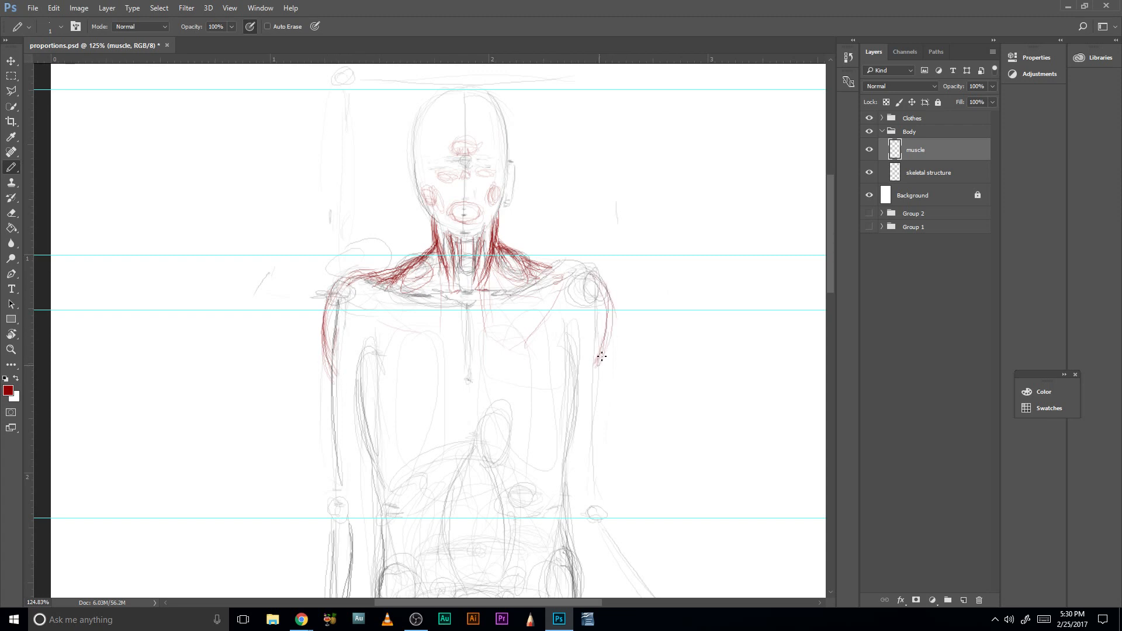
{"action": "left_click_drag", "start_coordinate": [591, 275], "coordinate": [608, 314]}
{"action": "left_click_drag", "start_coordinate": [600, 356], "coordinate": [596, 380]}
{"action": "mouse_move", "coordinate": [581, 268]}
{"action": "left_mouse_down"}
{"action": "mouse_move", "coordinate": [605, 339]}
{"action": "mouse_move", "coordinate": [613, 293]}
{"action": "mouse_move", "coordinate": [580, 315]}
{"action": "mouse_move", "coordinate": [556, 298]}
{"action": "mouse_move", "coordinate": [578, 357]}
{"action": "mouse_move", "coordinate": [549, 294]}
{"action": "mouse_move", "coordinate": [587, 378]}
{"action": "left_mouse_up"}
{"action": "left_click_drag", "start_coordinate": [556, 300], "coordinate": [586, 360]}
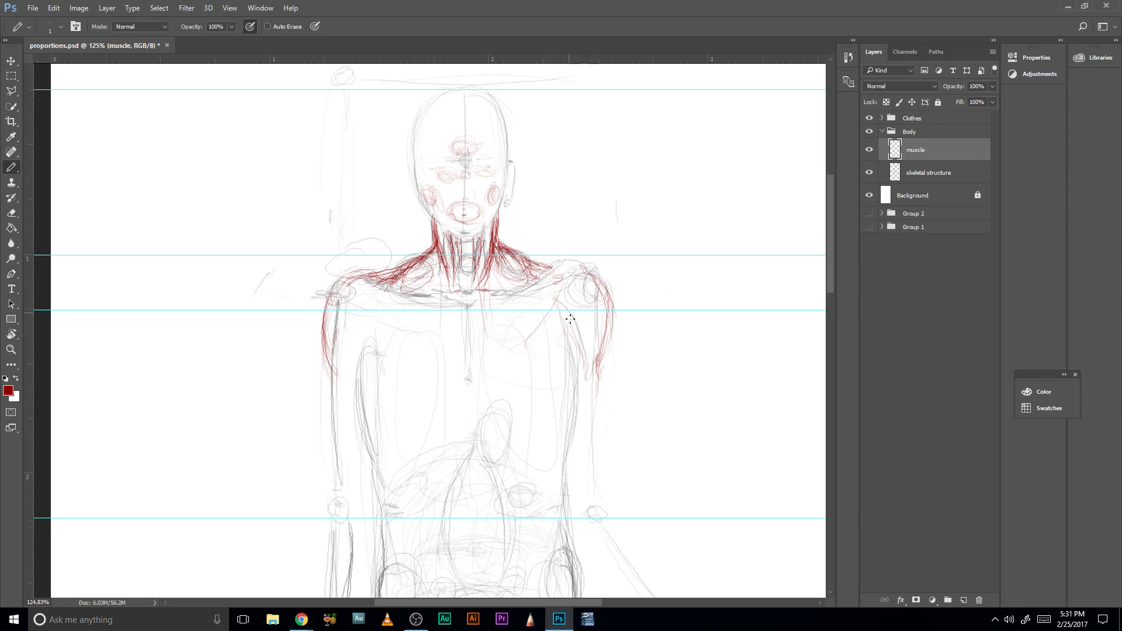
{"action": "left_click_drag", "start_coordinate": [571, 318], "coordinate": [582, 372]}
- Sketch the inner deltoid edge, upper chest fibers and armpit on the viewer's left, and extend the opposite trapezius line over the shoulder
{"action": "left_click_drag", "start_coordinate": [366, 319], "coordinate": [345, 402]}
{"action": "mouse_move", "coordinate": [353, 345]}
{"action": "left_mouse_down"}
{"action": "mouse_move", "coordinate": [387, 307]}
{"action": "mouse_move", "coordinate": [362, 288]}
{"action": "mouse_move", "coordinate": [380, 303]}
{"action": "mouse_move", "coordinate": [367, 302]}
{"action": "mouse_move", "coordinate": [400, 303]}
{"action": "left_mouse_up"}
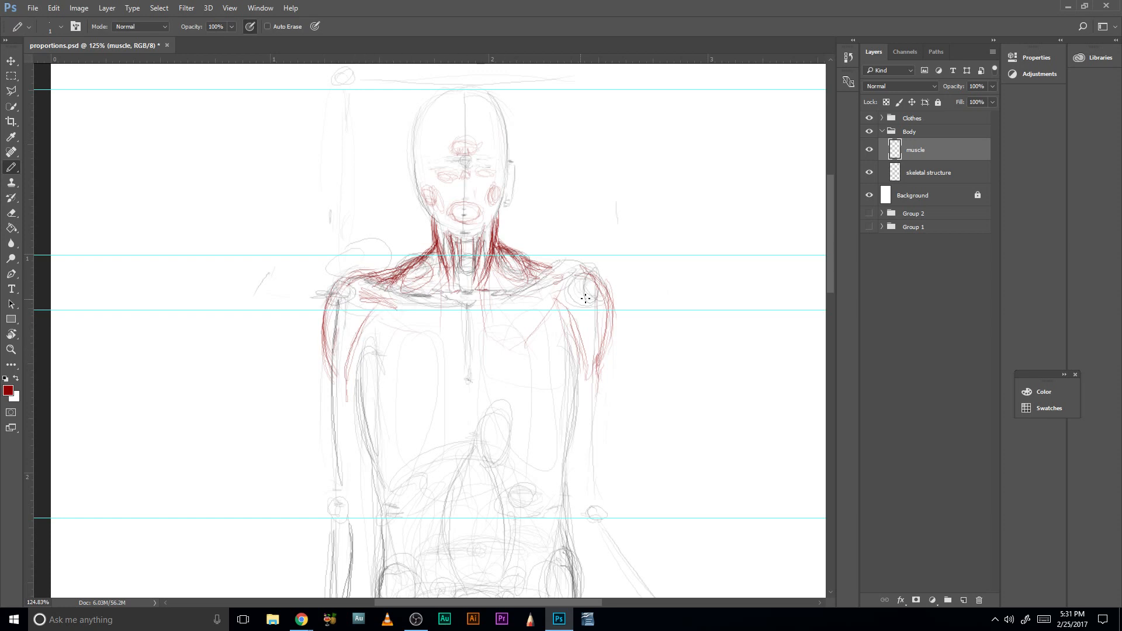
{"action": "mouse_move", "coordinate": [560, 267]}
{"action": "left_mouse_down"}
{"action": "mouse_move", "coordinate": [591, 280]}
{"action": "mouse_move", "coordinate": [605, 309]}
{"action": "left_mouse_up"}
{"action": "mouse_move", "coordinate": [560, 270]}
{"action": "left_mouse_down"}
{"action": "mouse_move", "coordinate": [596, 286]}
{"action": "mouse_move", "coordinate": [609, 319]}
{"action": "left_mouse_up"}
{"action": "mouse_move", "coordinate": [336, 296]}
{"action": "left_mouse_down"}
{"action": "mouse_move", "coordinate": [344, 378]}
{"action": "mouse_move", "coordinate": [362, 292]}
{"action": "mouse_move", "coordinate": [362, 366]}
{"action": "mouse_move", "coordinate": [371, 338]}
{"action": "left_mouse_up"}
{"action": "mouse_move", "coordinate": [359, 355]}
{"action": "left_mouse_down"}
{"action": "mouse_move", "coordinate": [384, 373]}
{"action": "mouse_move", "coordinate": [356, 352]}
{"action": "left_mouse_up"}
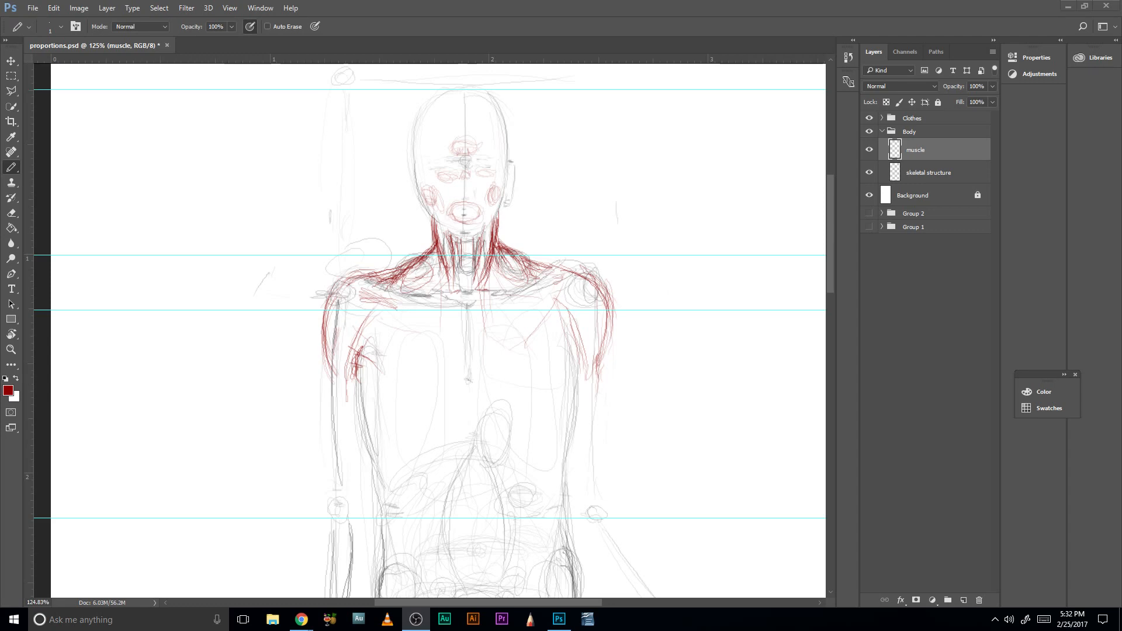
- Reinforce the viewer-left shoulder top and the lower outer deltoid contours on both upper arms
{"action": "key", "text": "alt+Tab"}
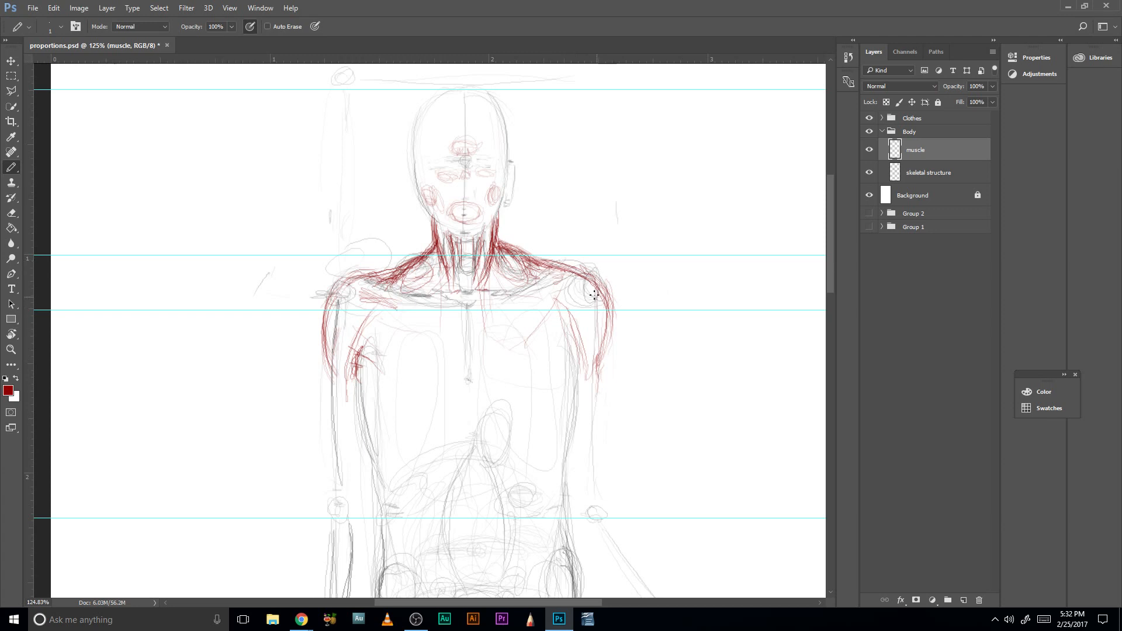
{"action": "mouse_move", "coordinate": [393, 271]}
{"action": "left_mouse_down"}
{"action": "mouse_move", "coordinate": [357, 270]}
{"action": "mouse_move", "coordinate": [307, 327]}
{"action": "mouse_move", "coordinate": [352, 280]}
{"action": "mouse_move", "coordinate": [322, 330]}
{"action": "mouse_move", "coordinate": [348, 281]}
{"action": "mouse_move", "coordinate": [374, 273]}
{"action": "mouse_move", "coordinate": [345, 280]}
{"action": "left_mouse_up"}
{"action": "left_click_drag", "start_coordinate": [328, 358], "coordinate": [336, 387]}
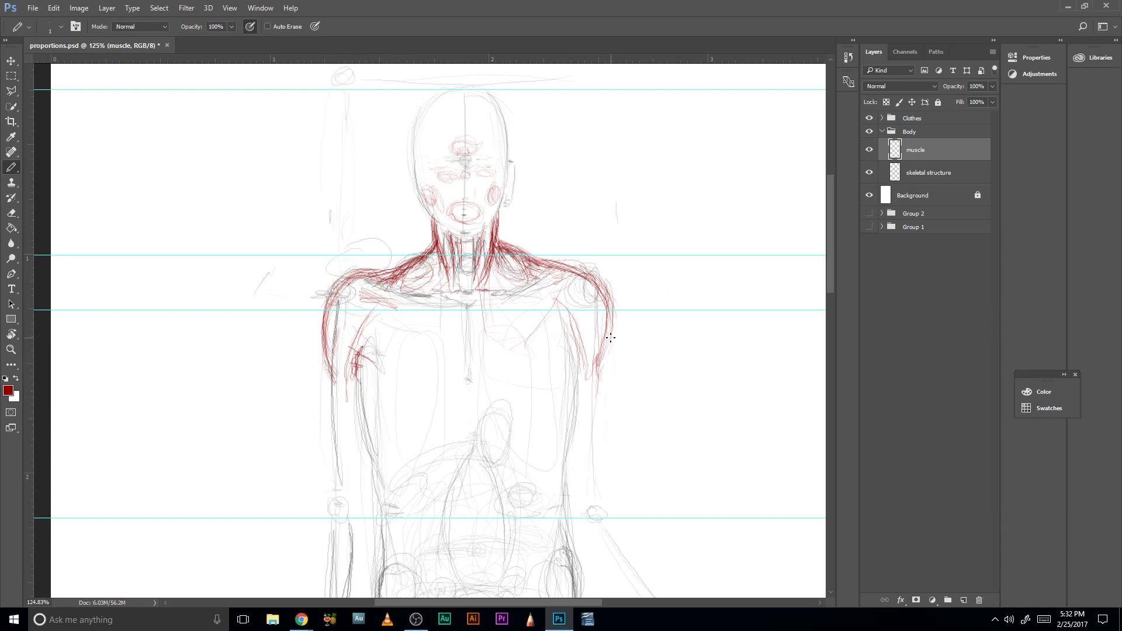
{"action": "left_click_drag", "start_coordinate": [611, 338], "coordinate": [597, 378]}
- Add chest muscle strokes near the viewer-left armpit and collarbone, and attachment marks at the upper and lower sternum
{"action": "left_click_drag", "start_coordinate": [378, 359], "coordinate": [360, 347]}
{"action": "left_click_drag", "start_coordinate": [395, 315], "coordinate": [367, 318]}
{"action": "left_click_drag", "start_coordinate": [467, 329], "coordinate": [465, 332]}
{"action": "mouse_move", "coordinate": [468, 375]}
{"action": "left_mouse_down"}
{"action": "mouse_move", "coordinate": [472, 390]}
{"action": "mouse_move", "coordinate": [485, 378]}
{"action": "left_mouse_up"}
{"action": "left_click_drag", "start_coordinate": [475, 393], "coordinate": [485, 388]}
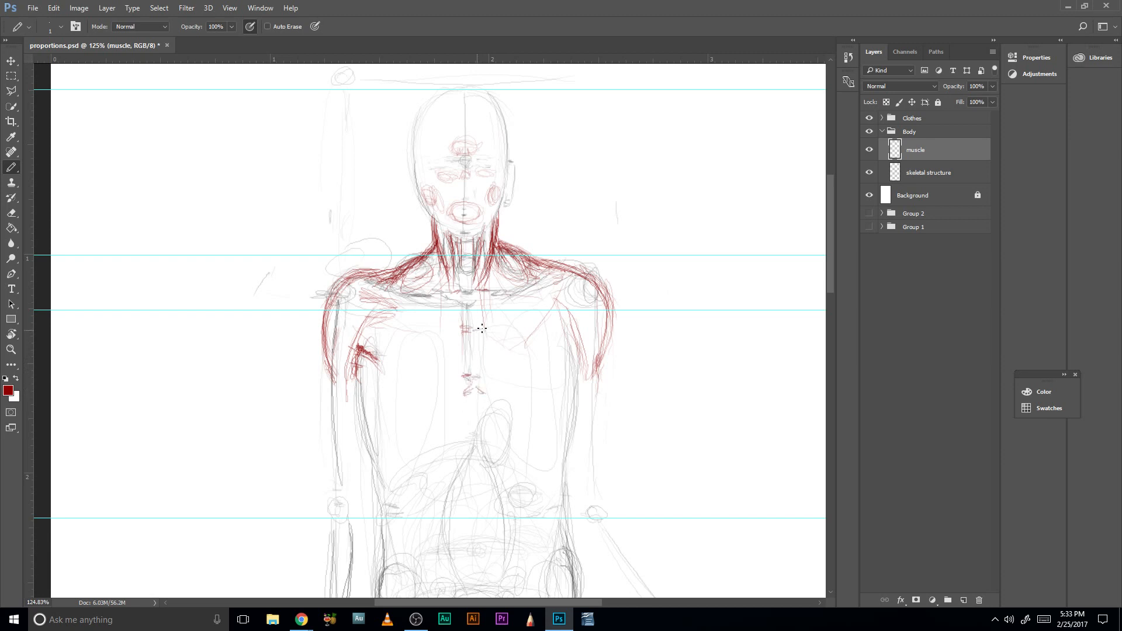
{"action": "left_click_drag", "start_coordinate": [471, 331], "coordinate": [480, 328]}
{"action": "left_click_drag", "start_coordinate": [465, 330], "coordinate": [460, 328]}
- Darken the viewer-left deltoid and shoulder contour from the trapezius down to the upper arm
{"action": "left_click_drag", "start_coordinate": [323, 346], "coordinate": [335, 381]}
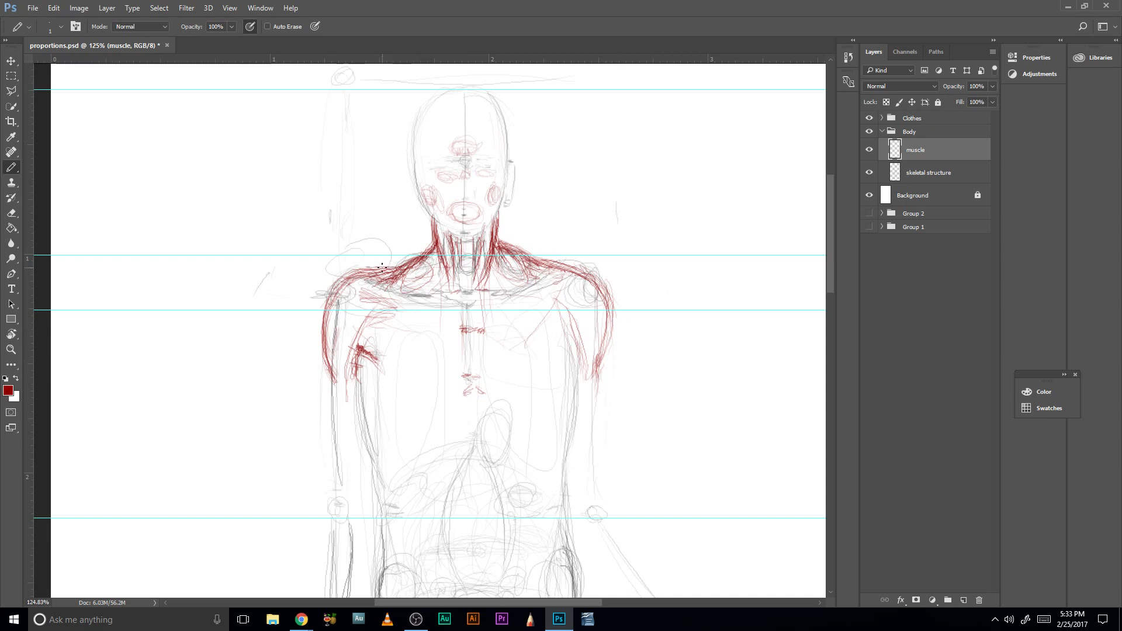
{"action": "mouse_move", "coordinate": [382, 267]}
{"action": "left_mouse_down"}
{"action": "mouse_move", "coordinate": [340, 286]}
{"action": "mouse_move", "coordinate": [337, 302]}
{"action": "left_mouse_up"}
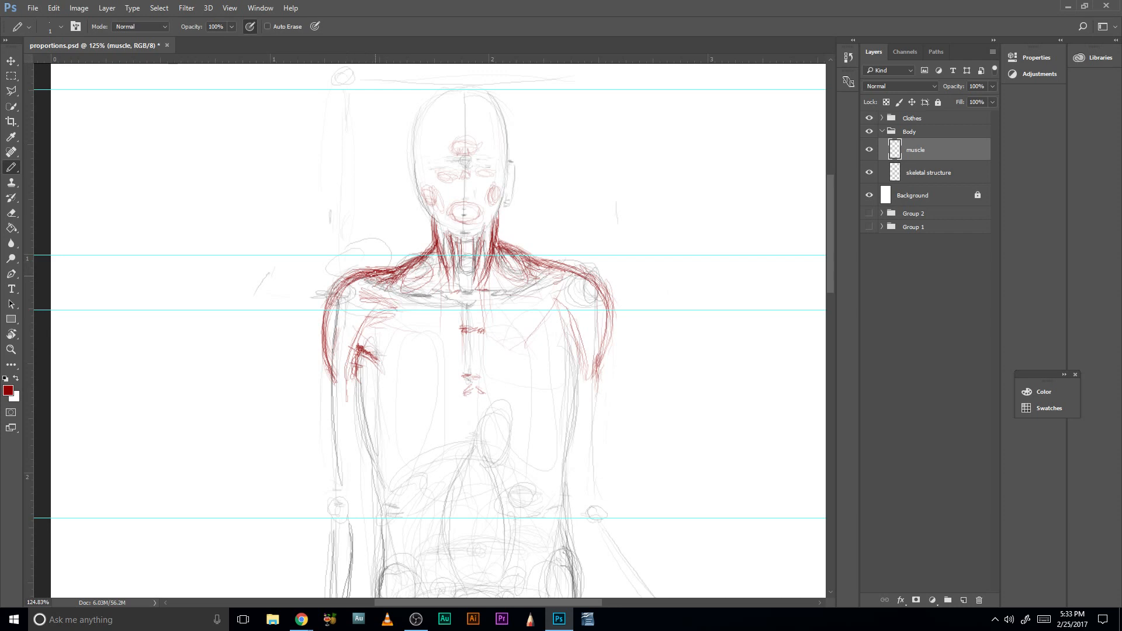
{"action": "mouse_move", "coordinate": [386, 270]}
{"action": "left_mouse_down"}
{"action": "mouse_move", "coordinate": [343, 284]}
{"action": "mouse_move", "coordinate": [321, 325]}
{"action": "mouse_move", "coordinate": [331, 295]}
{"action": "left_mouse_up"}
{"action": "key", "text": "alt+Tab"}
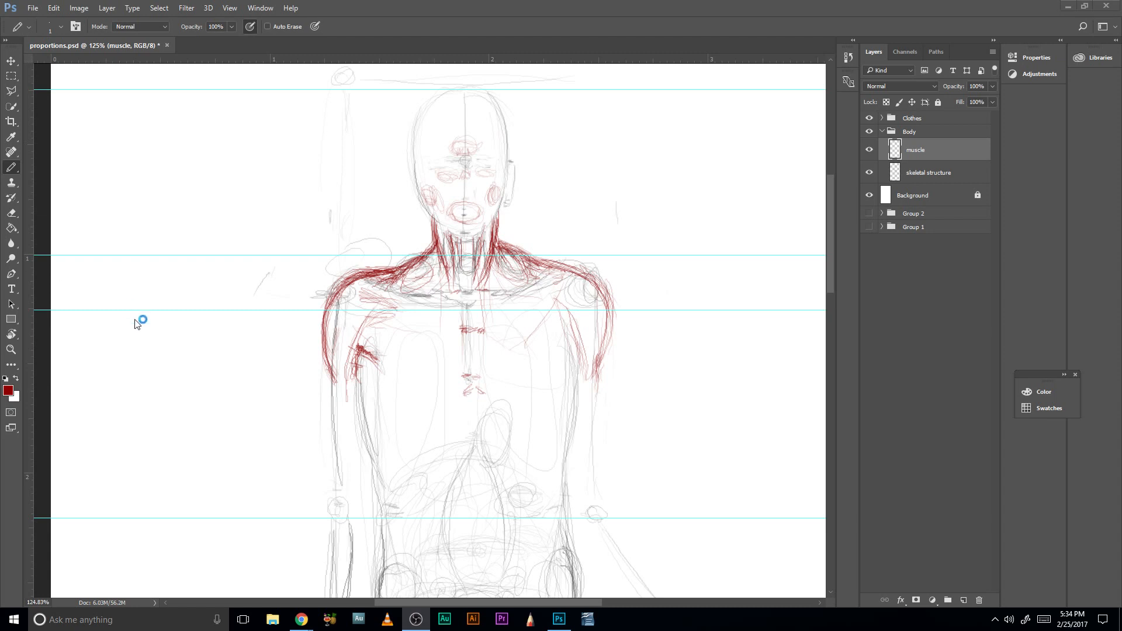
{"action": "left_click", "coordinate": [607, 335]}
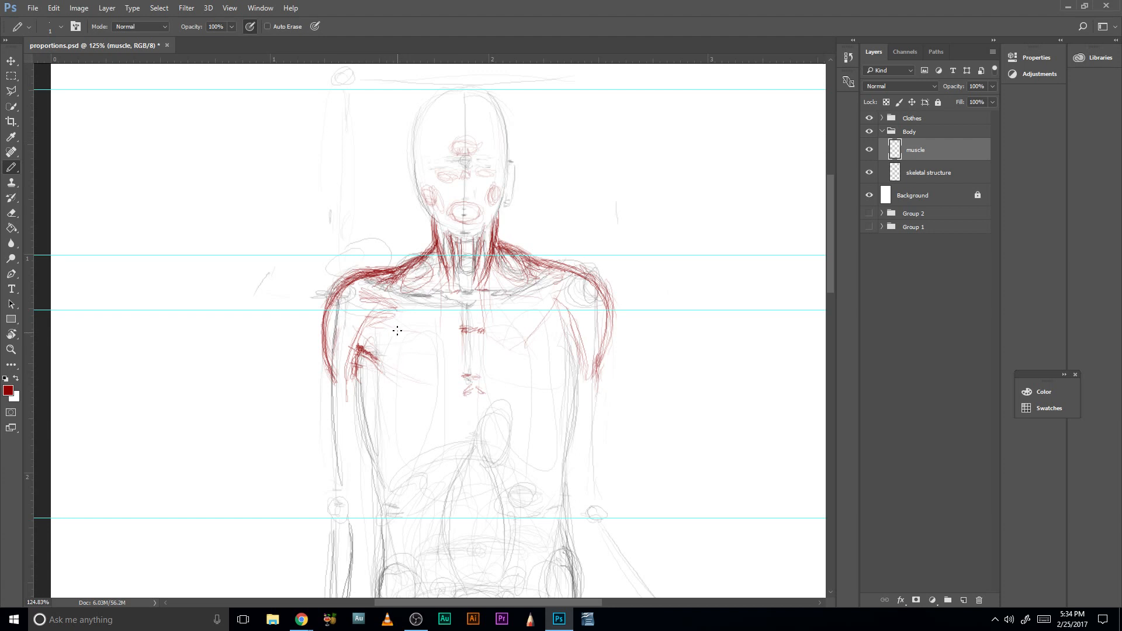
- Sketch the start of the viewer-left lower chest contour from the armpit, and jagged muscle attachment lines down both sides of the sternum
{"action": "left_click_drag", "start_coordinate": [370, 359], "coordinate": [360, 352]}
{"action": "left_click_drag", "start_coordinate": [373, 377], "coordinate": [417, 387]}
{"action": "left_click_drag", "start_coordinate": [372, 360], "coordinate": [390, 381]}
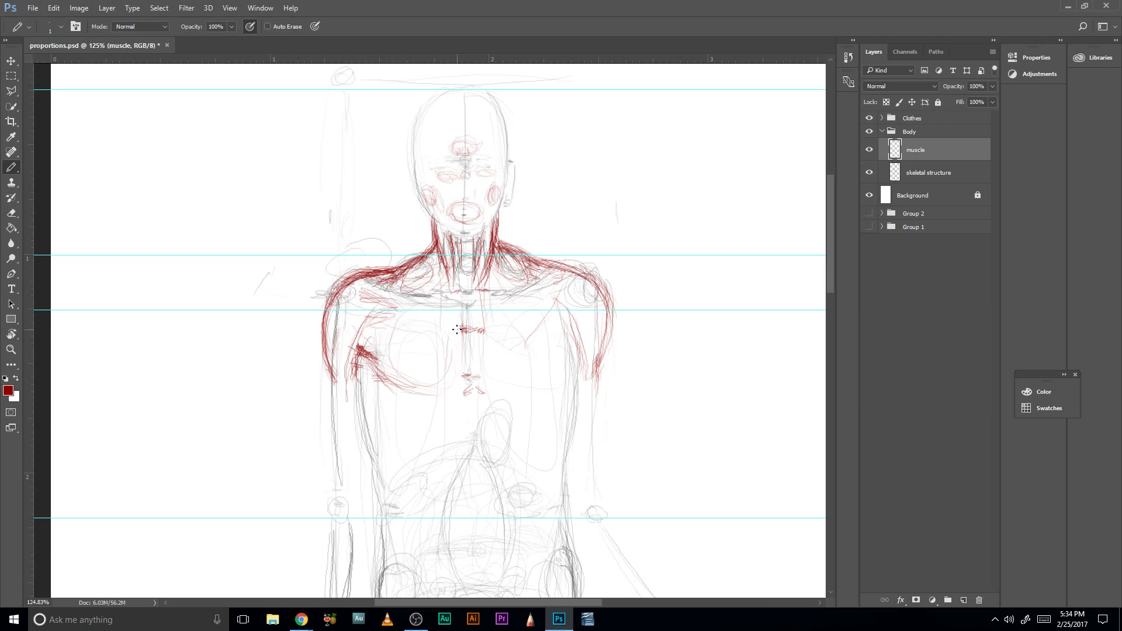
{"action": "left_click_drag", "start_coordinate": [466, 334], "coordinate": [467, 369]}
{"action": "mouse_move", "coordinate": [467, 312]}
{"action": "left_mouse_down"}
{"action": "mouse_move", "coordinate": [472, 388]}
{"action": "mouse_move", "coordinate": [462, 386]}
{"action": "left_mouse_up"}
{"action": "left_click_drag", "start_coordinate": [483, 329], "coordinate": [477, 383]}
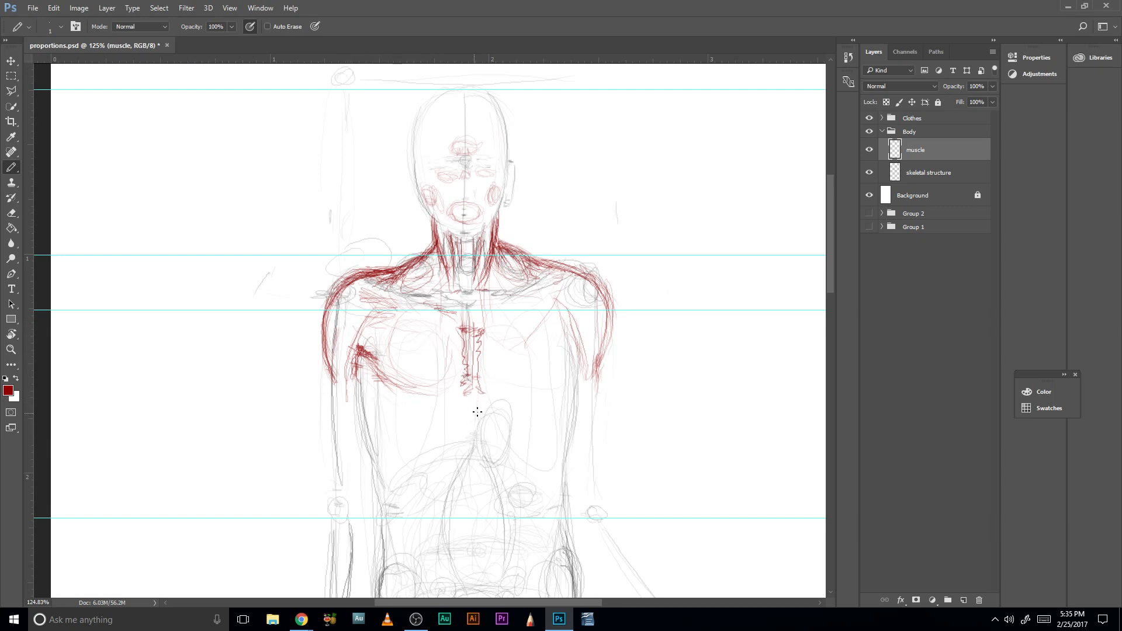
- Sketch the lower curves of both chest muscles, sweeping from each armpit toward the base of the sternum
{"action": "left_click_drag", "start_coordinate": [493, 409], "coordinate": [492, 365]}
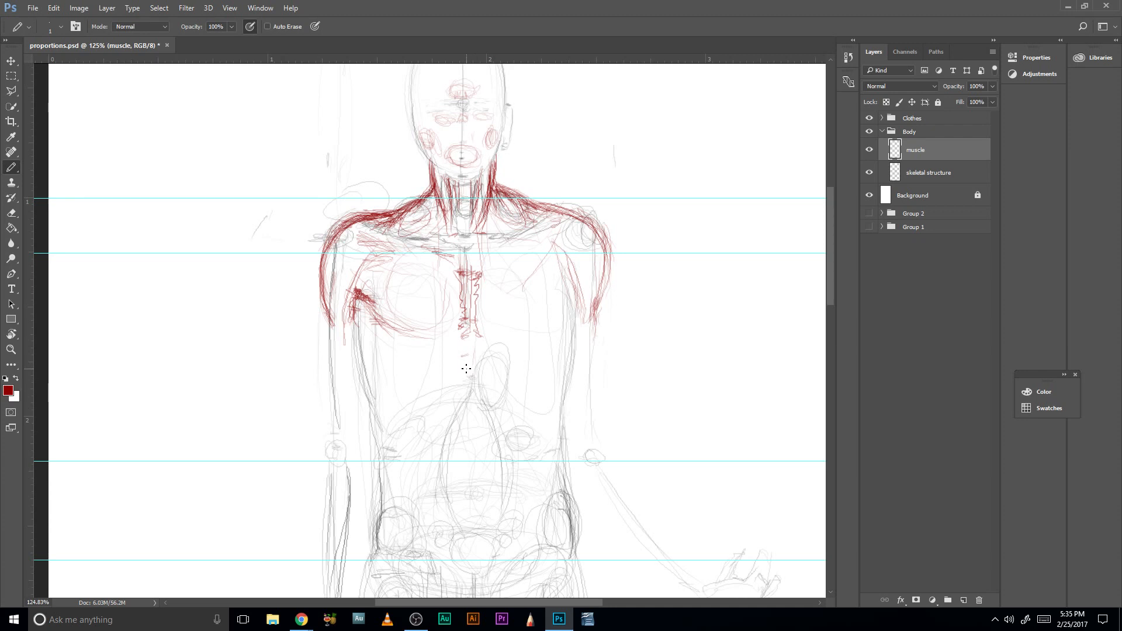
{"action": "mouse_move", "coordinate": [403, 366]}
{"action": "left_mouse_down"}
{"action": "mouse_move", "coordinate": [446, 364]}
{"action": "mouse_move", "coordinate": [423, 369]}
{"action": "mouse_move", "coordinate": [363, 321]}
{"action": "left_mouse_up"}
{"action": "mouse_move", "coordinate": [462, 364]}
{"action": "left_mouse_down"}
{"action": "mouse_move", "coordinate": [520, 365]}
{"action": "mouse_move", "coordinate": [555, 343]}
{"action": "left_mouse_up"}
{"action": "left_click_drag", "start_coordinate": [492, 384], "coordinate": [573, 330]}
{"action": "mouse_move", "coordinate": [527, 368]}
{"action": "left_mouse_down"}
{"action": "mouse_move", "coordinate": [580, 298]}
{"action": "mouse_move", "coordinate": [563, 333]}
{"action": "left_mouse_up"}
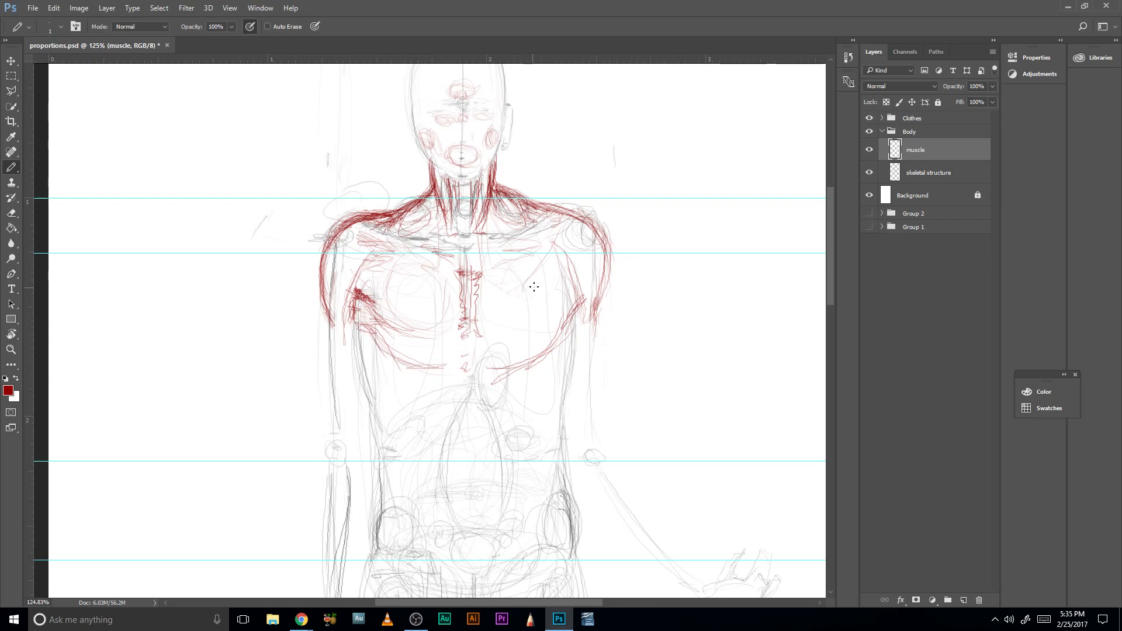
- Reinforce the lower chest contours on both sides and erase the stray lines inside the viewer-left chest muscle
{"action": "mouse_move", "coordinate": [538, 289]}
{"action": "left_mouse_down"}
{"action": "mouse_move", "coordinate": [524, 304]}
{"action": "mouse_move", "coordinate": [542, 299]}
{"action": "left_mouse_up"}
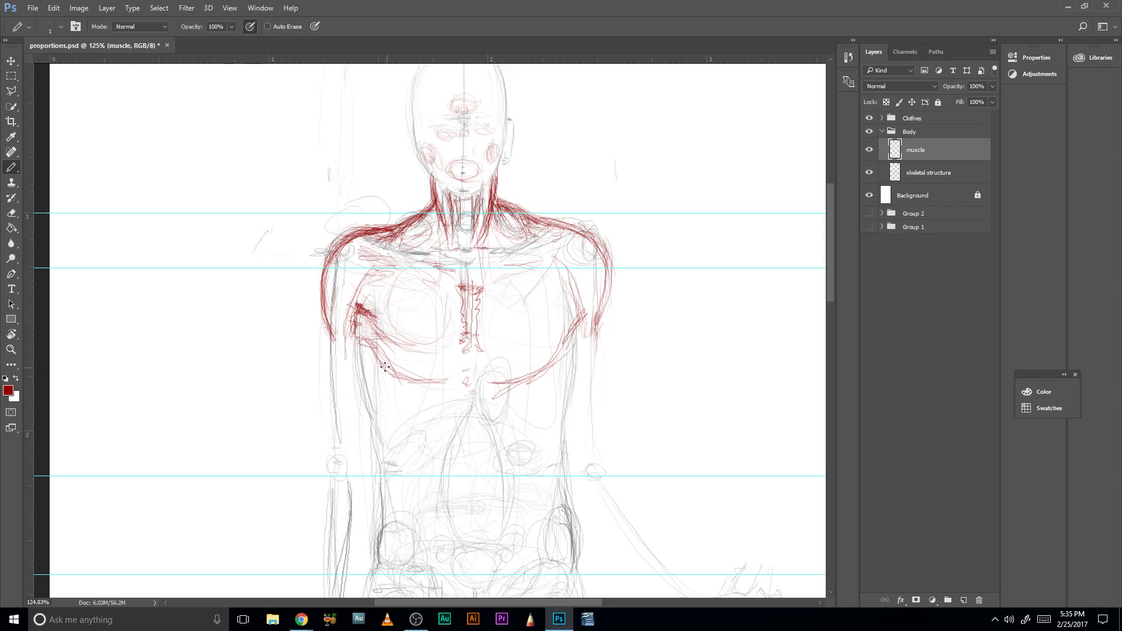
{"action": "mouse_move", "coordinate": [576, 331]}
{"action": "left_mouse_down"}
{"action": "mouse_move", "coordinate": [541, 371]}
{"action": "mouse_move", "coordinate": [500, 386]}
{"action": "left_mouse_up"}
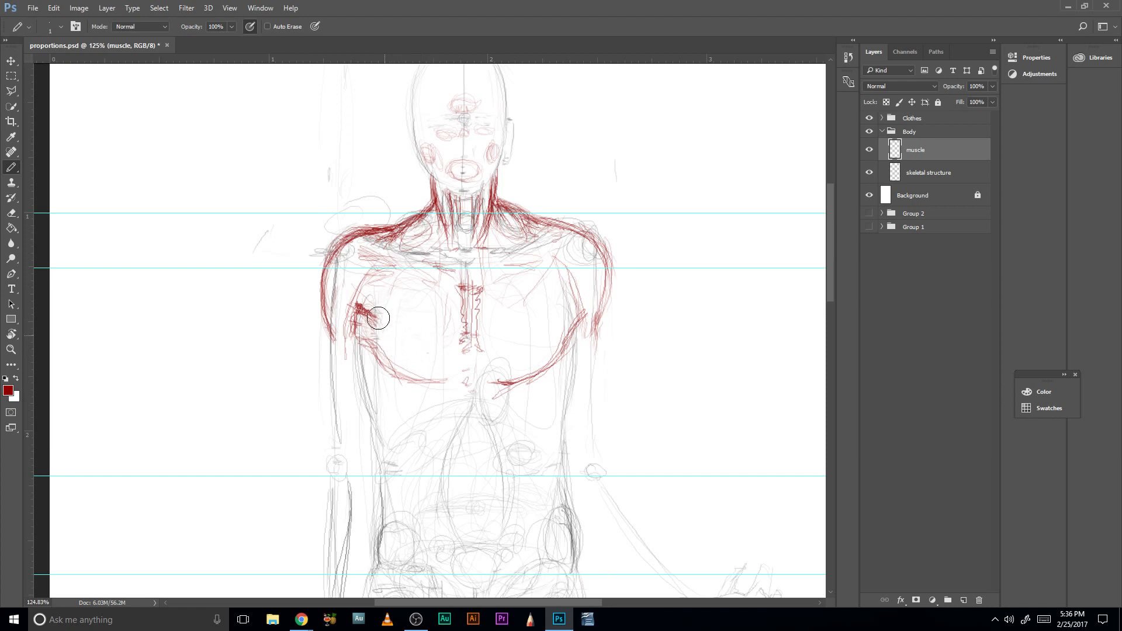
{"action": "left_click_drag", "start_coordinate": [370, 317], "coordinate": [367, 332]}
{"action": "left_click_drag", "start_coordinate": [494, 380], "coordinate": [520, 386]}
{"action": "left_click_drag", "start_coordinate": [376, 352], "coordinate": [398, 372]}
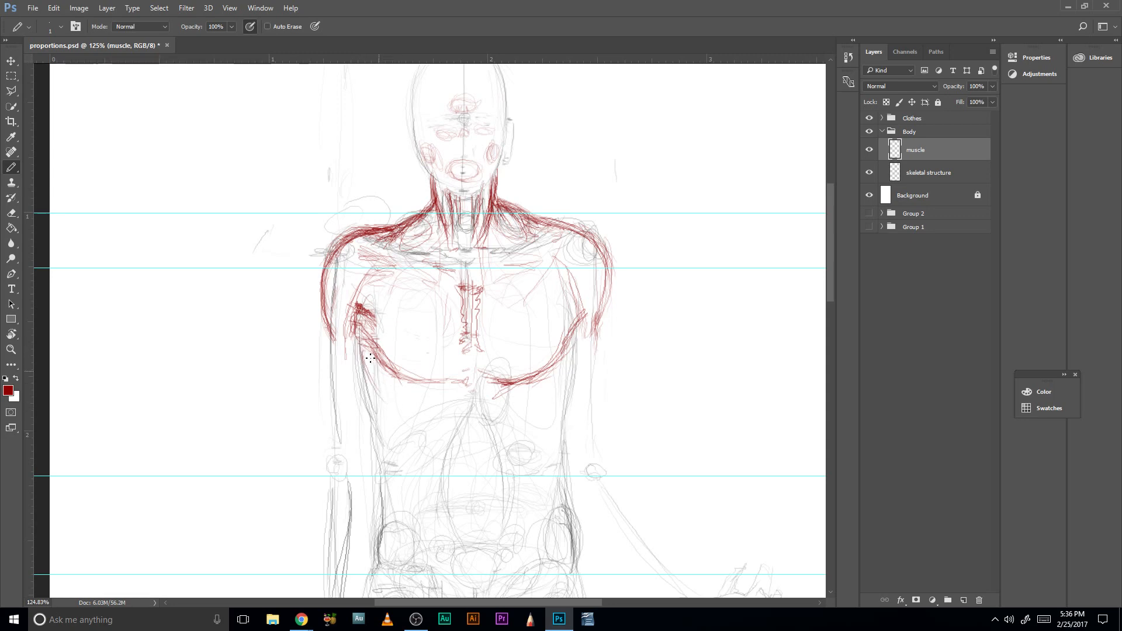
- Sketch the side-back muscle contours running from below each armpit down along both sides of the rib cage
{"action": "left_click_drag", "start_coordinate": [367, 360], "coordinate": [377, 410]}
{"action": "left_click_drag", "start_coordinate": [369, 395], "coordinate": [390, 430]}
{"action": "left_click_drag", "start_coordinate": [357, 336], "coordinate": [377, 415]}
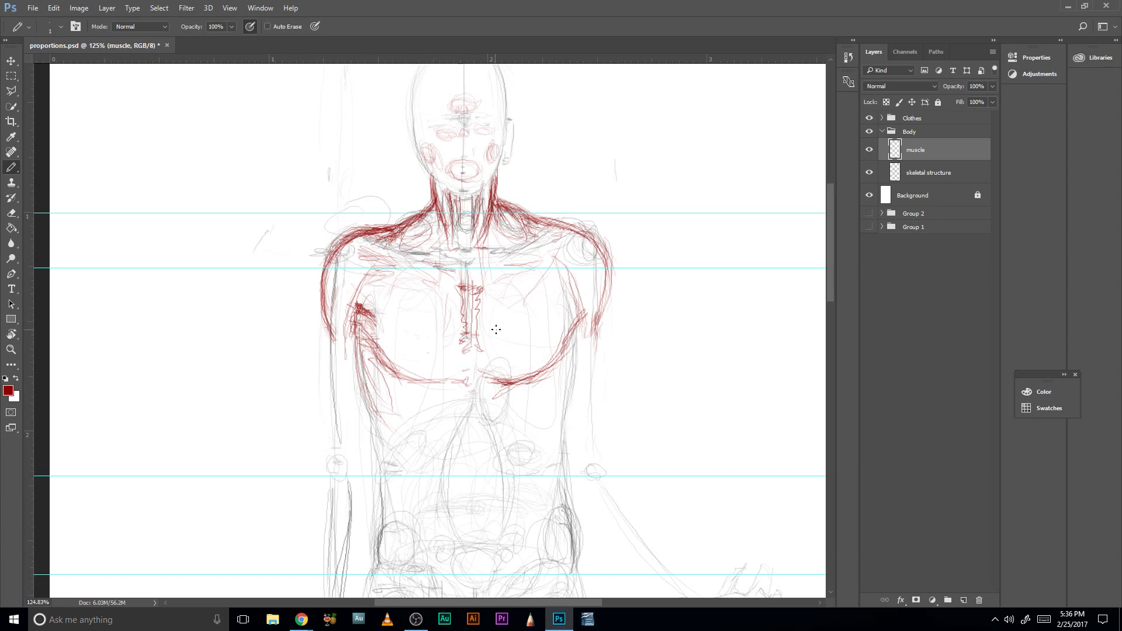
{"action": "left_click_drag", "start_coordinate": [570, 360], "coordinate": [556, 422]}
{"action": "left_click_drag", "start_coordinate": [581, 327], "coordinate": [547, 419]}
{"action": "left_click_drag", "start_coordinate": [570, 380], "coordinate": [547, 437]}
{"action": "left_click_drag", "start_coordinate": [563, 392], "coordinate": [546, 439]}
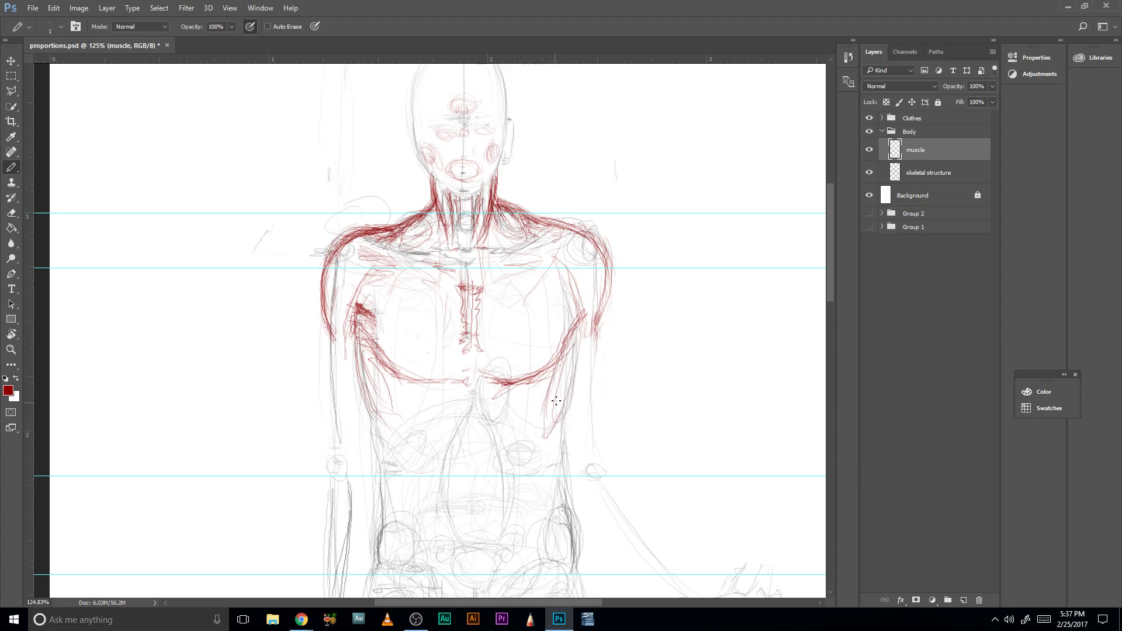
- Add viewer-right side muscle strokes along the ribs and mark the abdominal muscle attachments at the ribs and pelvis
{"action": "mouse_move", "coordinate": [557, 368]}
{"action": "left_mouse_down"}
{"action": "mouse_move", "coordinate": [533, 444]}
{"action": "mouse_move", "coordinate": [542, 460]}
{"action": "left_mouse_up"}
{"action": "left_click_drag", "start_coordinate": [559, 422], "coordinate": [501, 463]}
{"action": "mouse_move", "coordinate": [439, 428]}
{"action": "left_mouse_down"}
{"action": "mouse_move", "coordinate": [437, 444]}
{"action": "mouse_move", "coordinate": [437, 425]}
{"action": "left_mouse_up"}
{"action": "left_click_drag", "start_coordinate": [520, 442], "coordinate": [513, 383]}
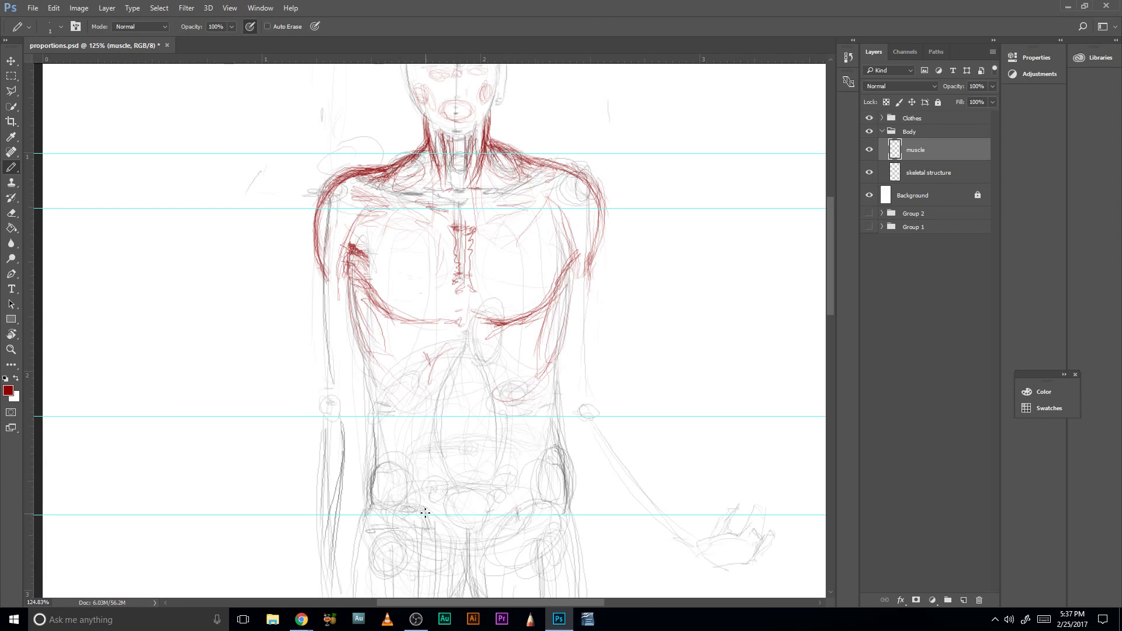
{"action": "left_click_drag", "start_coordinate": [428, 509], "coordinate": [425, 524]}
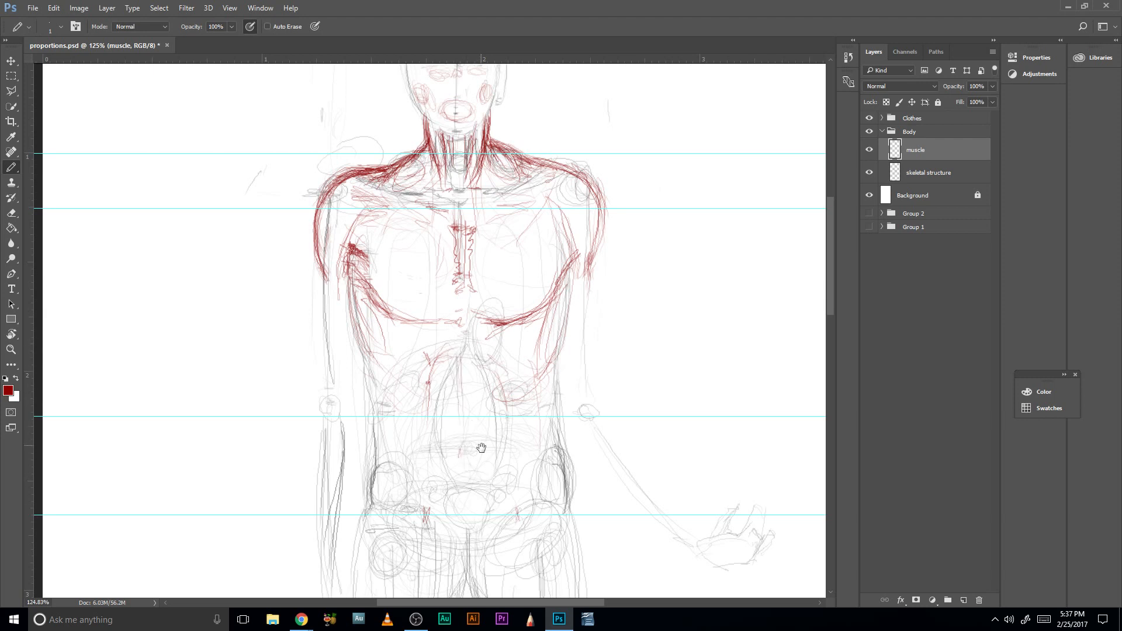
- Draw the abdominal midline and outline the paired abdominal segments from the ribs down to the pelvis
{"action": "left_click_drag", "start_coordinate": [481, 448], "coordinate": [471, 397]}
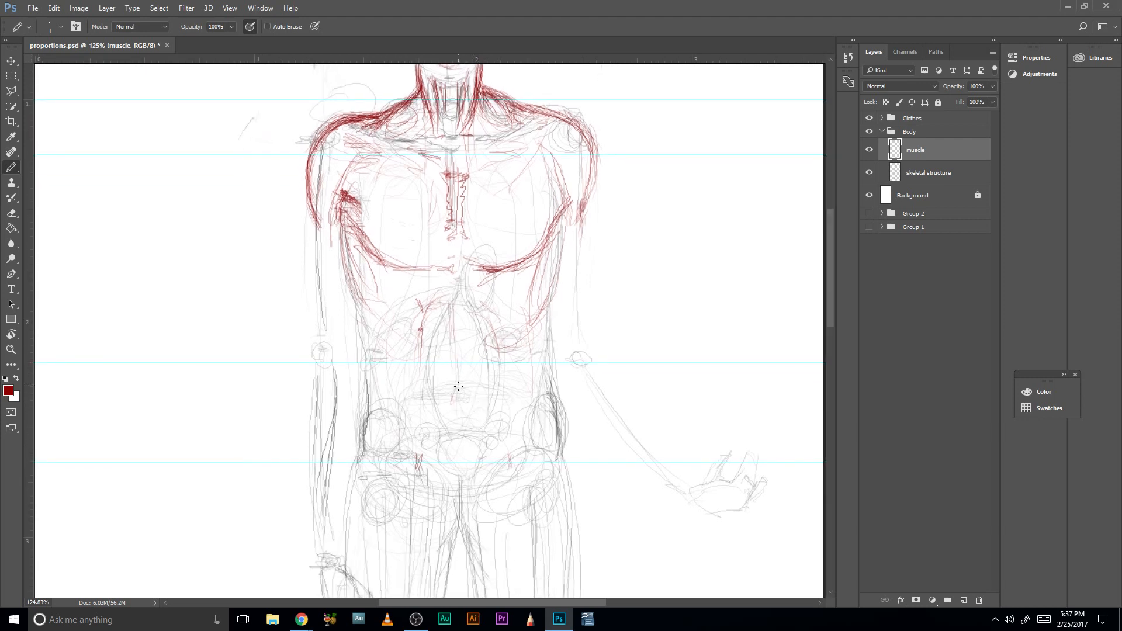
{"action": "left_click_drag", "start_coordinate": [459, 387], "coordinate": [460, 406]}
{"action": "mouse_move", "coordinate": [443, 350]}
{"action": "left_mouse_down"}
{"action": "mouse_move", "coordinate": [484, 376]}
{"action": "mouse_move", "coordinate": [474, 346]}
{"action": "left_mouse_up"}
{"action": "mouse_move", "coordinate": [454, 310]}
{"action": "left_mouse_down"}
{"action": "mouse_move", "coordinate": [430, 320]}
{"action": "mouse_move", "coordinate": [467, 307]}
{"action": "mouse_move", "coordinate": [483, 337]}
{"action": "left_mouse_up"}
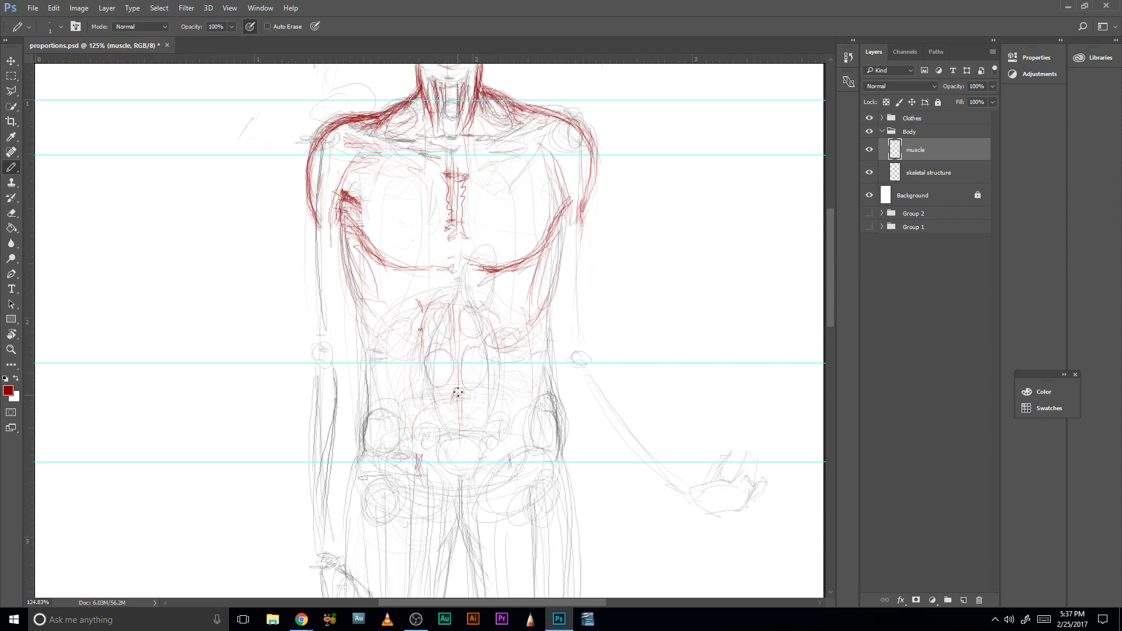
{"action": "mouse_move", "coordinate": [458, 392]}
{"action": "left_mouse_down"}
{"action": "mouse_move", "coordinate": [427, 425]}
{"action": "mouse_move", "coordinate": [482, 414]}
{"action": "mouse_move", "coordinate": [468, 405]}
{"action": "mouse_move", "coordinate": [470, 421]}
{"action": "mouse_move", "coordinate": [490, 405]}
{"action": "mouse_move", "coordinate": [484, 444]}
{"action": "left_mouse_up"}
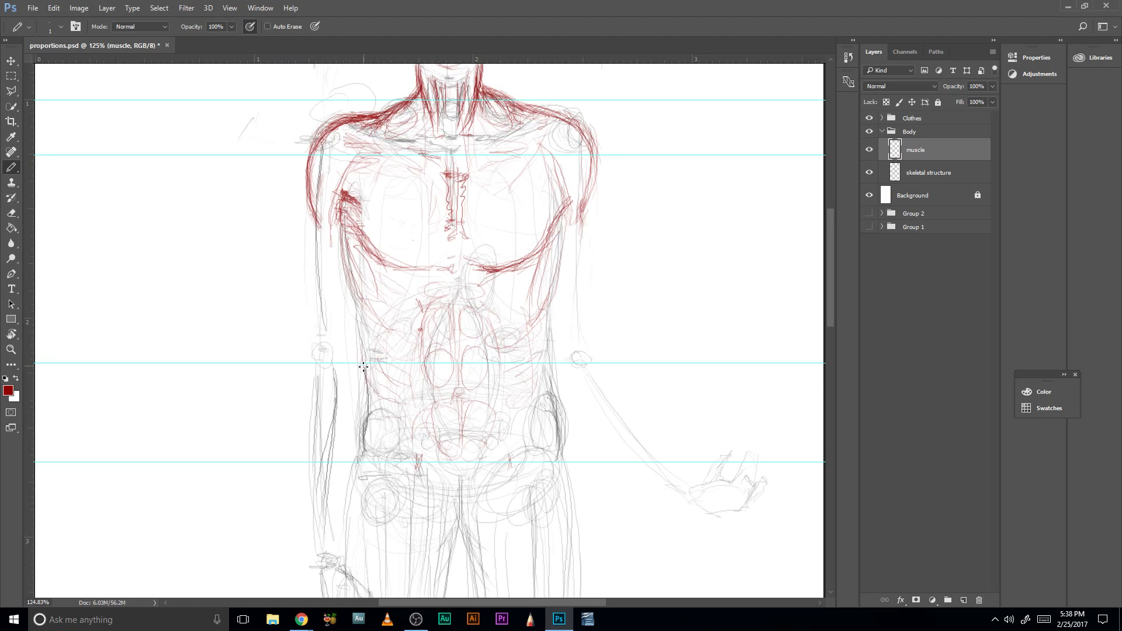
- Darken the outer torso contours on both sides from the ribs through the waist to the hips
{"action": "left_click_drag", "start_coordinate": [358, 332], "coordinate": [370, 388]}
{"action": "mouse_move", "coordinate": [357, 312]}
{"action": "left_mouse_down"}
{"action": "mouse_move", "coordinate": [377, 405]}
{"action": "mouse_move", "coordinate": [369, 448]}
{"action": "left_mouse_up"}
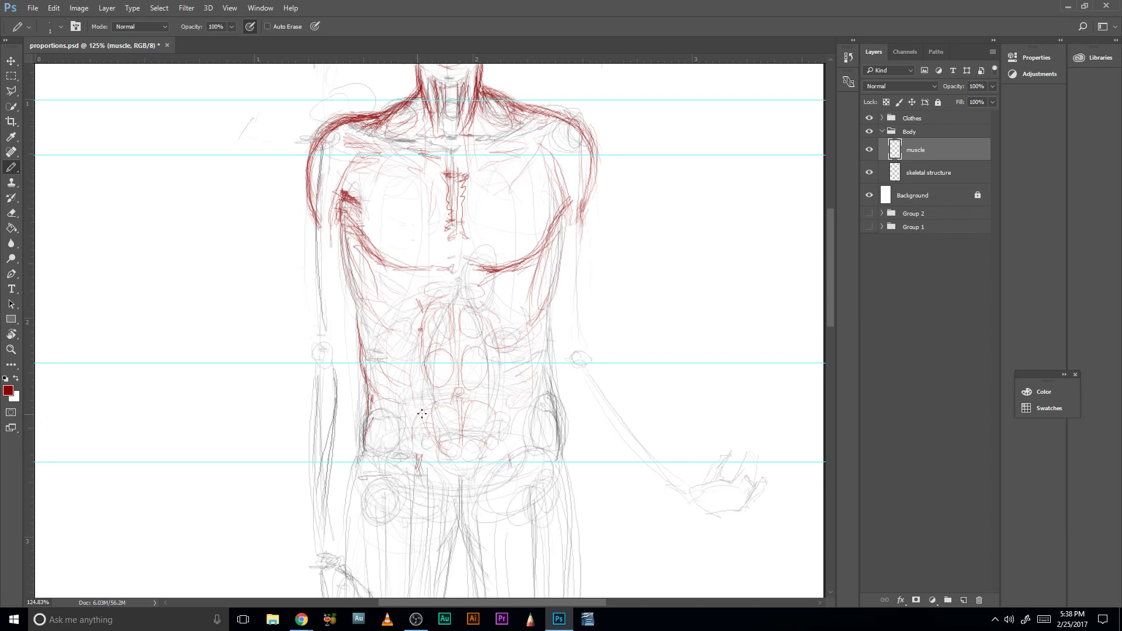
{"action": "left_click_drag", "start_coordinate": [555, 436], "coordinate": [545, 417]}
{"action": "mouse_move", "coordinate": [551, 303]}
{"action": "left_mouse_down"}
{"action": "mouse_move", "coordinate": [547, 365]}
{"action": "mouse_move", "coordinate": [564, 250]}
{"action": "left_mouse_up"}
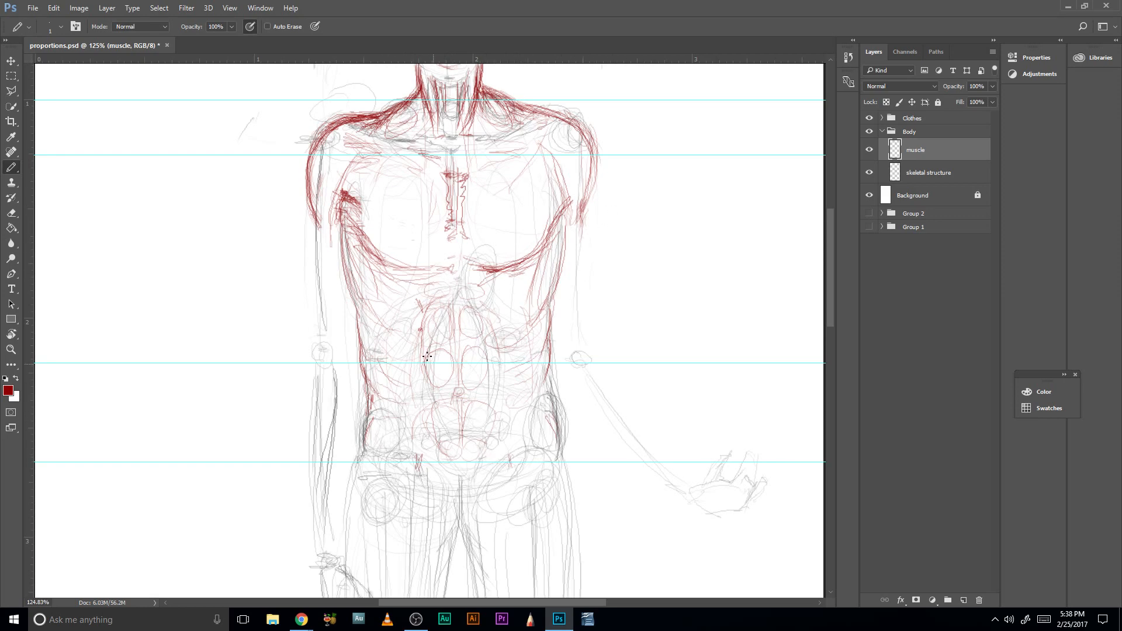
- Sketch and build up the outer upper-arm muscle on the viewer's left, from below the deltoid toward the elbow
{"action": "left_click_drag", "start_coordinate": [311, 213], "coordinate": [306, 270]}
{"action": "mouse_move", "coordinate": [305, 220]}
{"action": "left_mouse_down"}
{"action": "mouse_move", "coordinate": [310, 298]}
{"action": "mouse_move", "coordinate": [313, 237]}
{"action": "left_mouse_up"}
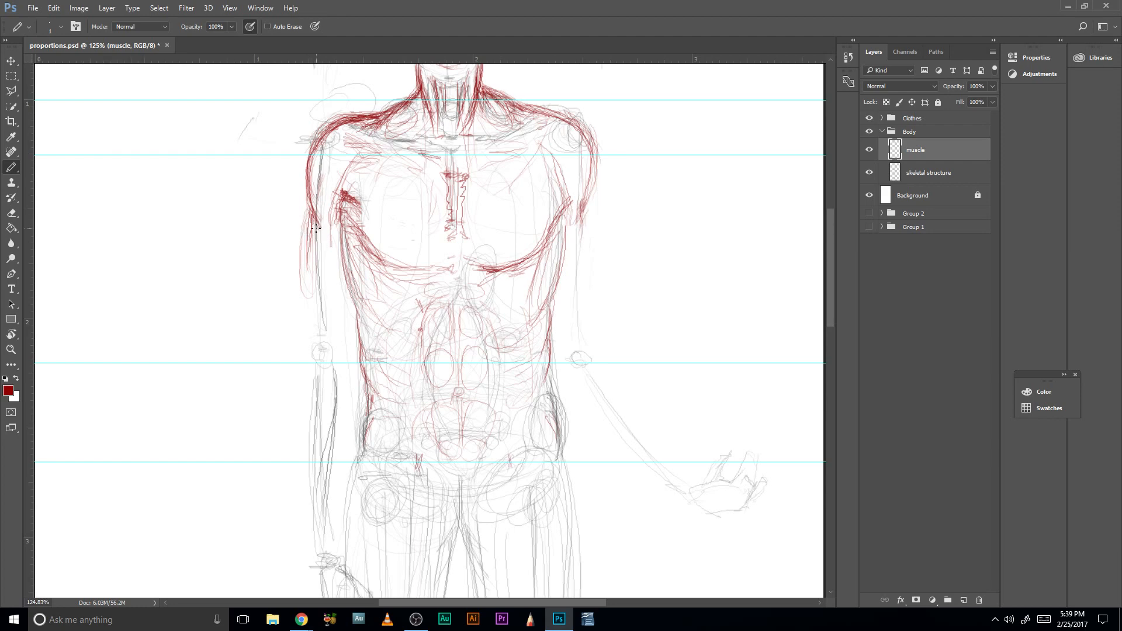
{"action": "left_click_drag", "start_coordinate": [308, 208], "coordinate": [301, 281]}
{"action": "left_click_drag", "start_coordinate": [307, 210], "coordinate": [303, 268]}
{"action": "left_click_drag", "start_coordinate": [308, 210], "coordinate": [303, 266]}
{"action": "left_click_drag", "start_coordinate": [308, 197], "coordinate": [308, 284]}
{"action": "left_click_drag", "start_coordinate": [306, 217], "coordinate": [308, 290]}
{"action": "left_click_drag", "start_coordinate": [316, 222], "coordinate": [314, 266]}
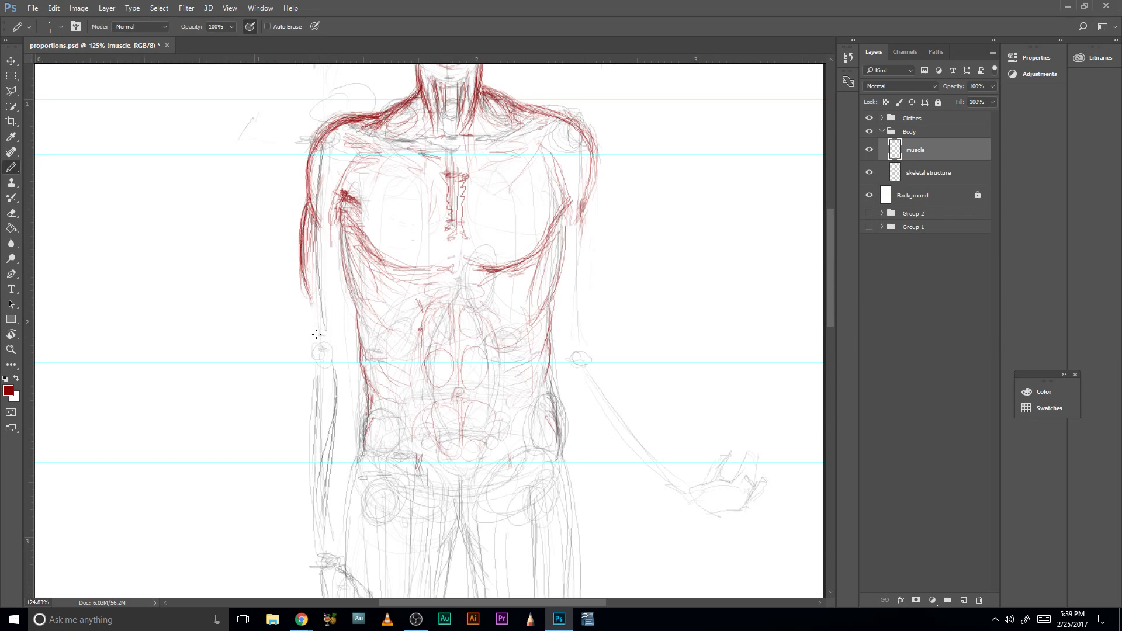
- Sketch the viewer-left biceps lines down to the elbow attachment and the inner upper-arm contour from the armpit
{"action": "left_click_drag", "start_coordinate": [317, 230], "coordinate": [320, 296]}
{"action": "left_click_drag", "start_coordinate": [315, 209], "coordinate": [314, 287]}
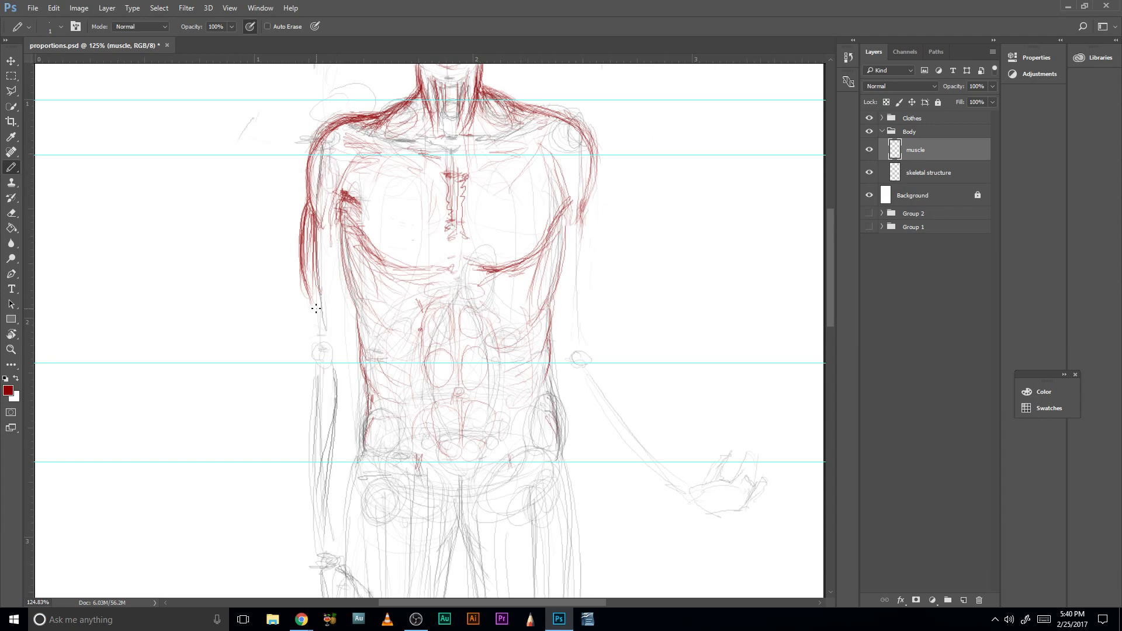
{"action": "mouse_move", "coordinate": [326, 375]}
{"action": "left_mouse_down"}
{"action": "mouse_move", "coordinate": [323, 358]}
{"action": "mouse_move", "coordinate": [323, 376]}
{"action": "left_mouse_up"}
{"action": "left_click_drag", "start_coordinate": [324, 277], "coordinate": [325, 361]}
{"action": "left_click_drag", "start_coordinate": [324, 373], "coordinate": [331, 255]}
{"action": "mouse_move", "coordinate": [334, 304]}
{"action": "left_mouse_down"}
{"action": "mouse_move", "coordinate": [331, 226]}
{"action": "mouse_move", "coordinate": [318, 328]}
{"action": "mouse_move", "coordinate": [364, 323]}
{"action": "mouse_move", "coordinate": [322, 313]}
{"action": "mouse_move", "coordinate": [324, 373]}
{"action": "mouse_move", "coordinate": [311, 289]}
{"action": "mouse_move", "coordinate": [324, 361]}
{"action": "mouse_move", "coordinate": [311, 229]}
{"action": "left_mouse_up"}
{"action": "mouse_move", "coordinate": [312, 255]}
{"action": "left_mouse_down"}
{"action": "mouse_move", "coordinate": [326, 312]}
{"action": "mouse_move", "coordinate": [312, 222]}
{"action": "left_mouse_up"}
{"action": "left_click_drag", "start_coordinate": [315, 277], "coordinate": [314, 236]}
{"action": "left_click_drag", "start_coordinate": [335, 321], "coordinate": [343, 251]}
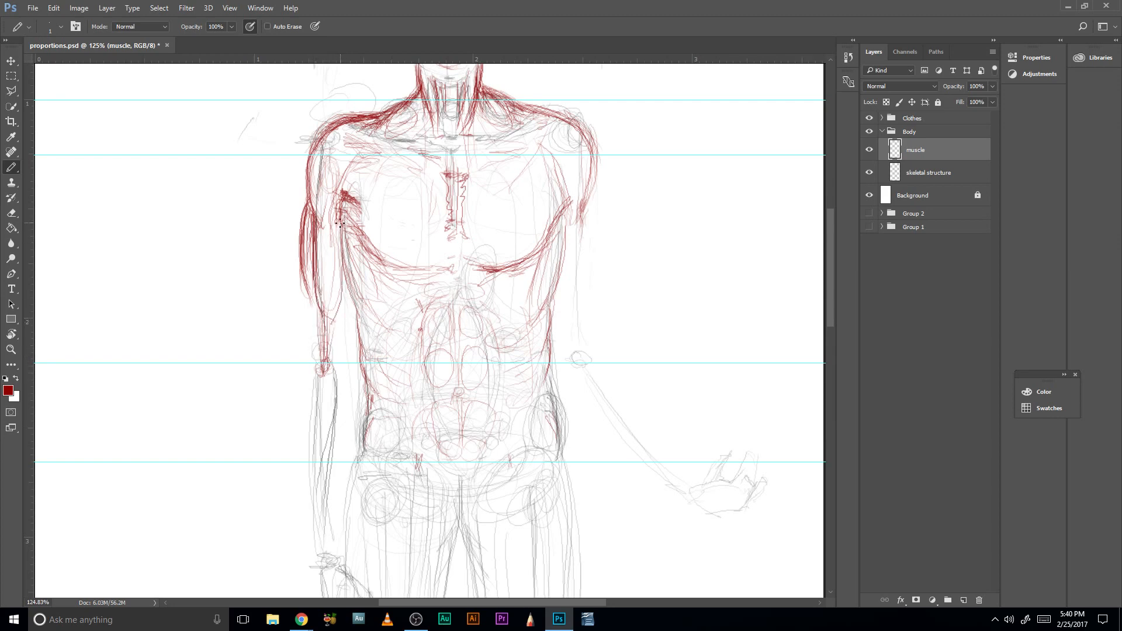
{"action": "left_click_drag", "start_coordinate": [337, 302], "coordinate": [344, 236]}
{"action": "left_click_drag", "start_coordinate": [344, 287], "coordinate": [353, 219]}
{"action": "mouse_move", "coordinate": [345, 313]}
{"action": "left_mouse_down"}
{"action": "mouse_move", "coordinate": [341, 280]}
{"action": "mouse_move", "coordinate": [312, 311]}
{"action": "mouse_move", "coordinate": [316, 360]}
{"action": "mouse_move", "coordinate": [314, 348]}
{"action": "left_mouse_up"}
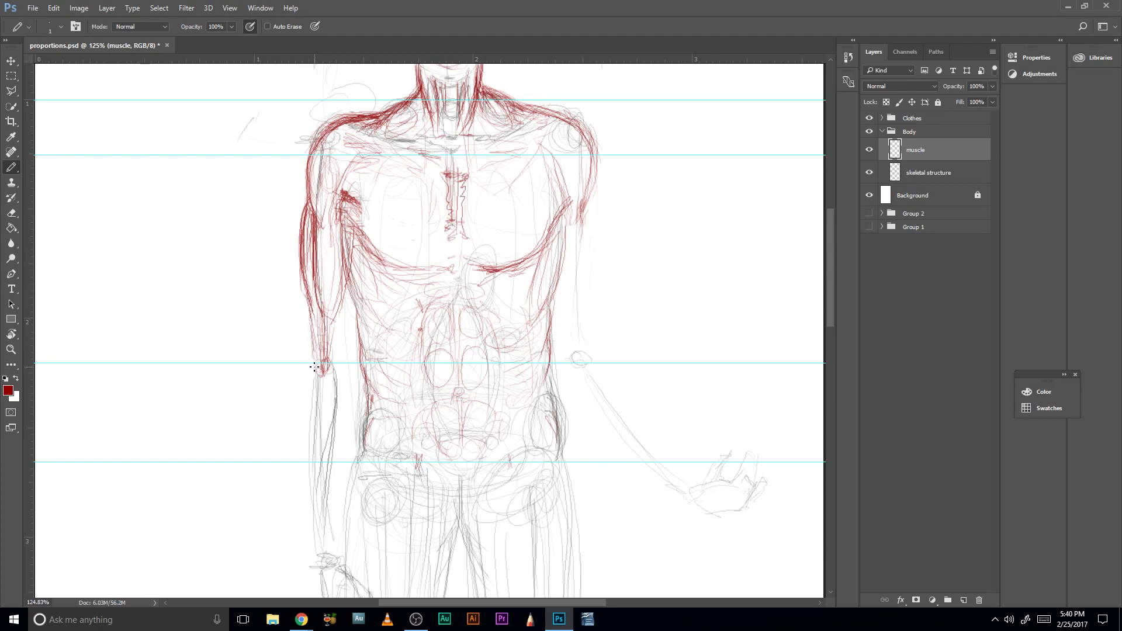
- Draw the outer forearm muscle on the viewer's left, bulging from above the elbow down the upper forearm
{"action": "mouse_move", "coordinate": [313, 323]}
{"action": "left_mouse_down"}
{"action": "mouse_move", "coordinate": [310, 399]}
{"action": "mouse_move", "coordinate": [305, 372]}
{"action": "left_mouse_up"}
{"action": "left_click_drag", "start_coordinate": [316, 317], "coordinate": [306, 376]}
{"action": "left_click_drag", "start_coordinate": [316, 307], "coordinate": [305, 368]}
{"action": "left_click_drag", "start_coordinate": [315, 306], "coordinate": [303, 350]}
{"action": "left_click_drag", "start_coordinate": [322, 302], "coordinate": [319, 346]}
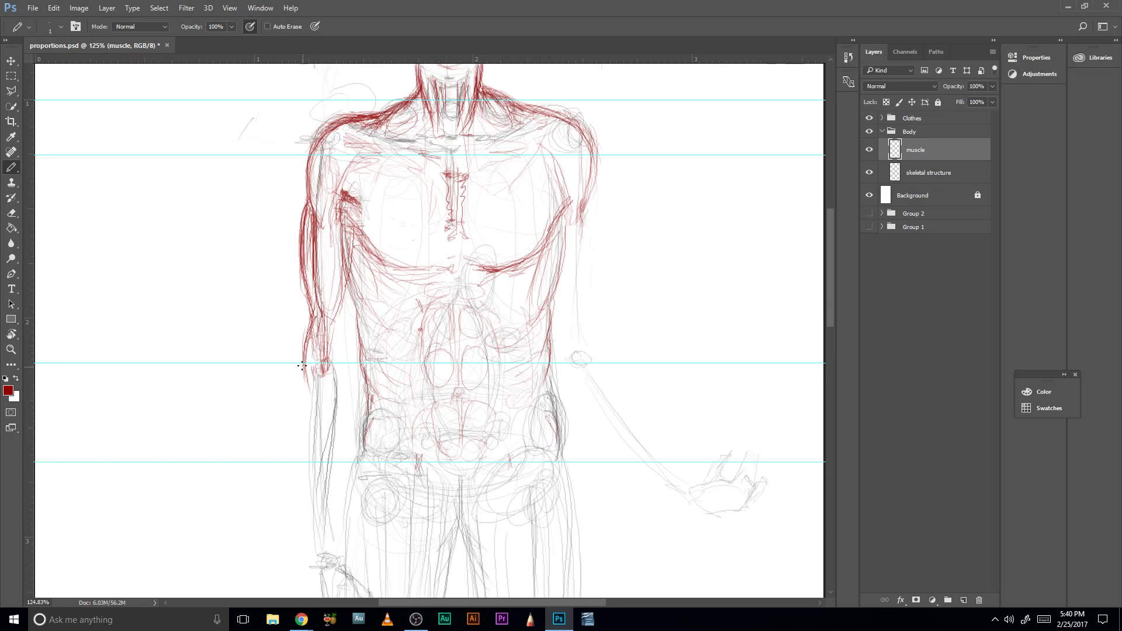
{"action": "left_click_drag", "start_coordinate": [305, 409], "coordinate": [302, 341]}
{"action": "left_click_drag", "start_coordinate": [304, 409], "coordinate": [316, 310]}
- Outline the oval inner forearm muscle on the viewer's left and darken the inner arm contour past the elbow
{"action": "mouse_move", "coordinate": [350, 353]}
{"action": "left_mouse_down"}
{"action": "mouse_move", "coordinate": [346, 406]}
{"action": "mouse_move", "coordinate": [325, 432]}
{"action": "mouse_move", "coordinate": [325, 370]}
{"action": "left_mouse_up"}
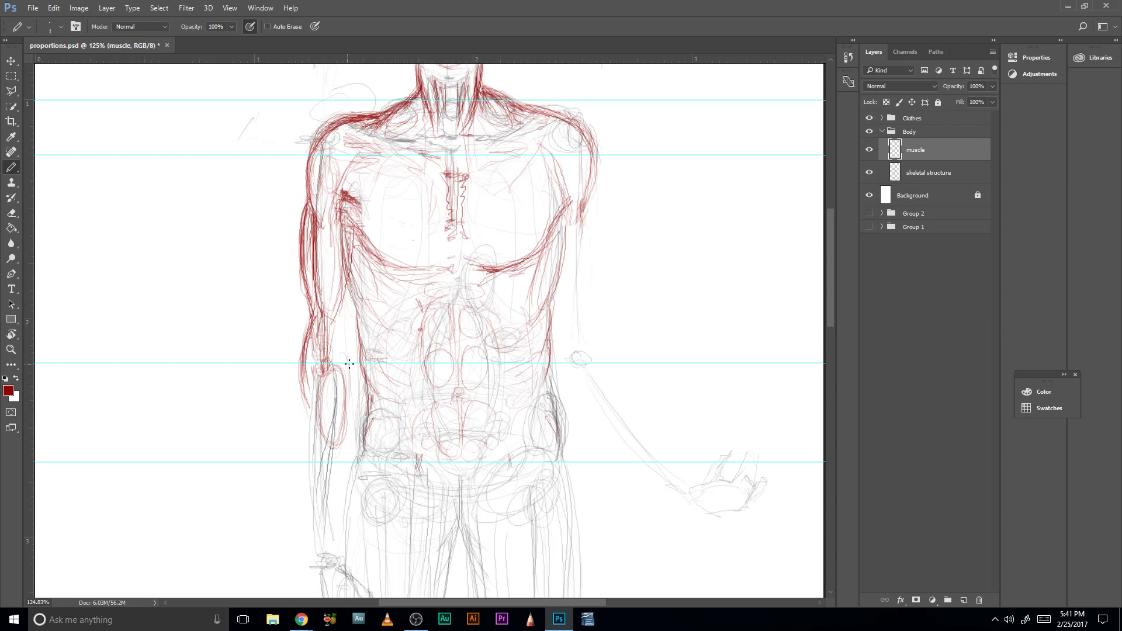
{"action": "mouse_move", "coordinate": [348, 322]}
{"action": "left_mouse_down"}
{"action": "mouse_move", "coordinate": [348, 359]}
{"action": "mouse_move", "coordinate": [350, 315]}
{"action": "left_mouse_up"}
{"action": "left_click_drag", "start_coordinate": [356, 236], "coordinate": [349, 395]}
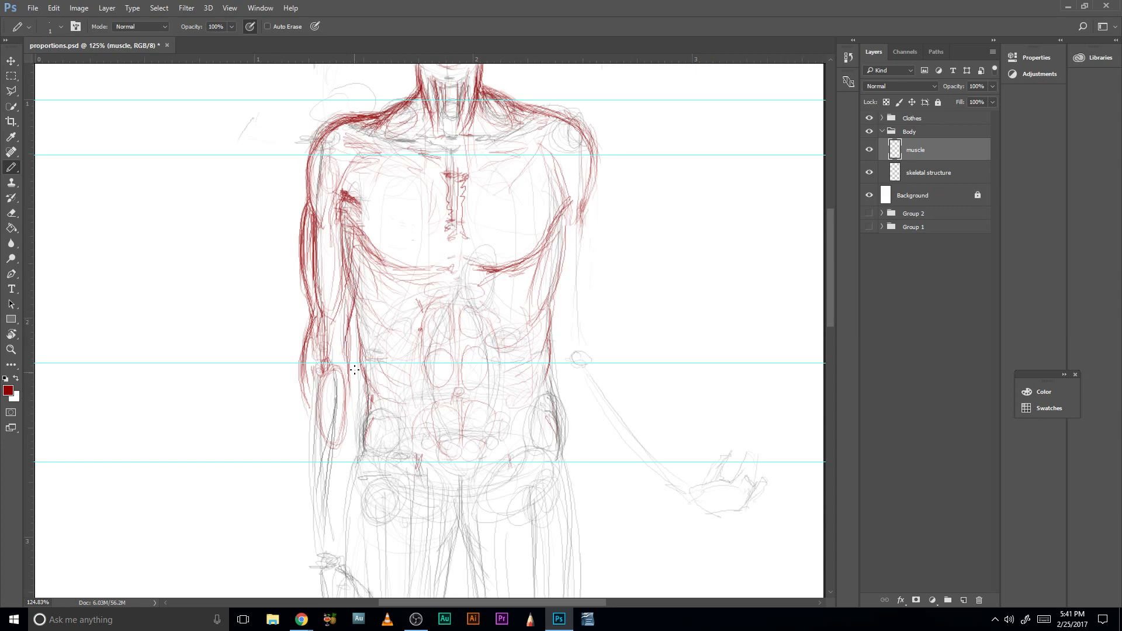
{"action": "mouse_move", "coordinate": [348, 348]}
{"action": "left_mouse_down"}
{"action": "mouse_move", "coordinate": [345, 423]}
{"action": "mouse_move", "coordinate": [351, 342]}
{"action": "mouse_move", "coordinate": [348, 404]}
{"action": "mouse_move", "coordinate": [325, 431]}
{"action": "mouse_move", "coordinate": [334, 452]}
{"action": "left_mouse_up"}
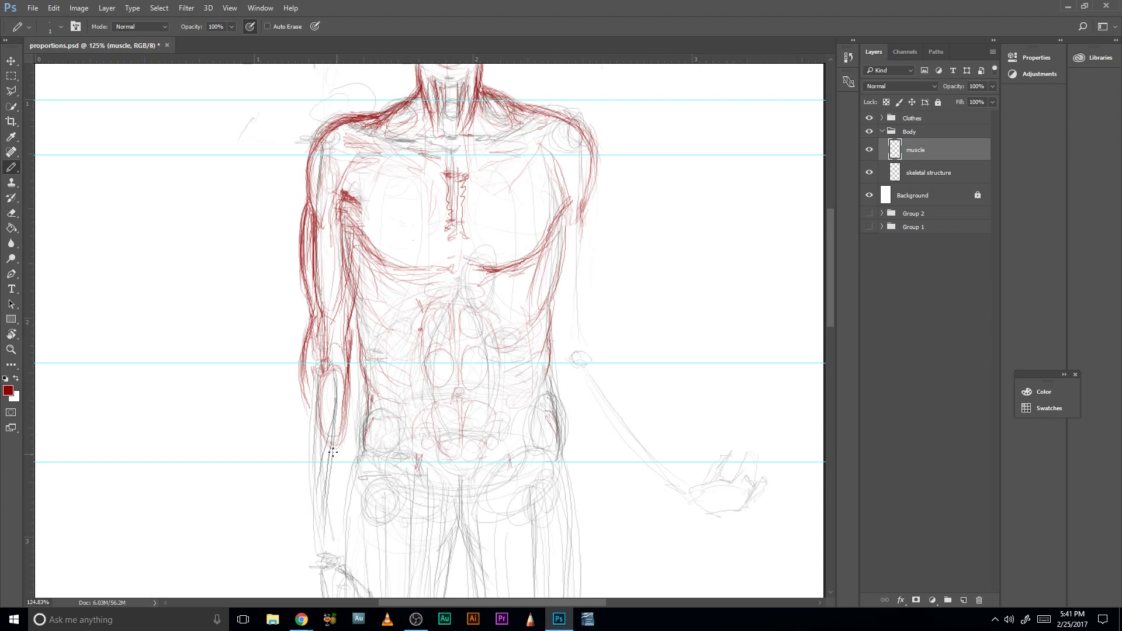
- Extend the outer and inner viewer-left forearm contours toward the wrist and reinforce the inner elbow
{"action": "mouse_move", "coordinate": [302, 352]}
{"action": "left_mouse_down"}
{"action": "mouse_move", "coordinate": [324, 471]}
{"action": "mouse_move", "coordinate": [305, 412]}
{"action": "mouse_move", "coordinate": [312, 499]}
{"action": "left_mouse_up"}
{"action": "left_click_drag", "start_coordinate": [301, 400], "coordinate": [309, 491]}
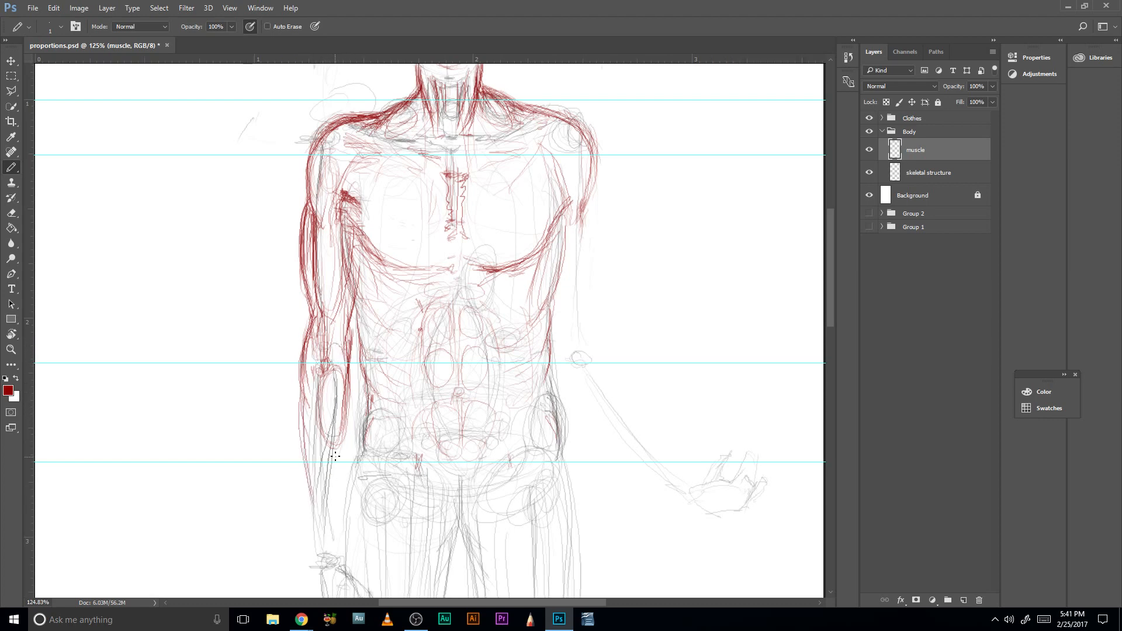
{"action": "left_click_drag", "start_coordinate": [343, 442], "coordinate": [333, 515]}
{"action": "scroll", "coordinate": [337, 398], "scroll_direction": "down", "scroll_amount": 3}
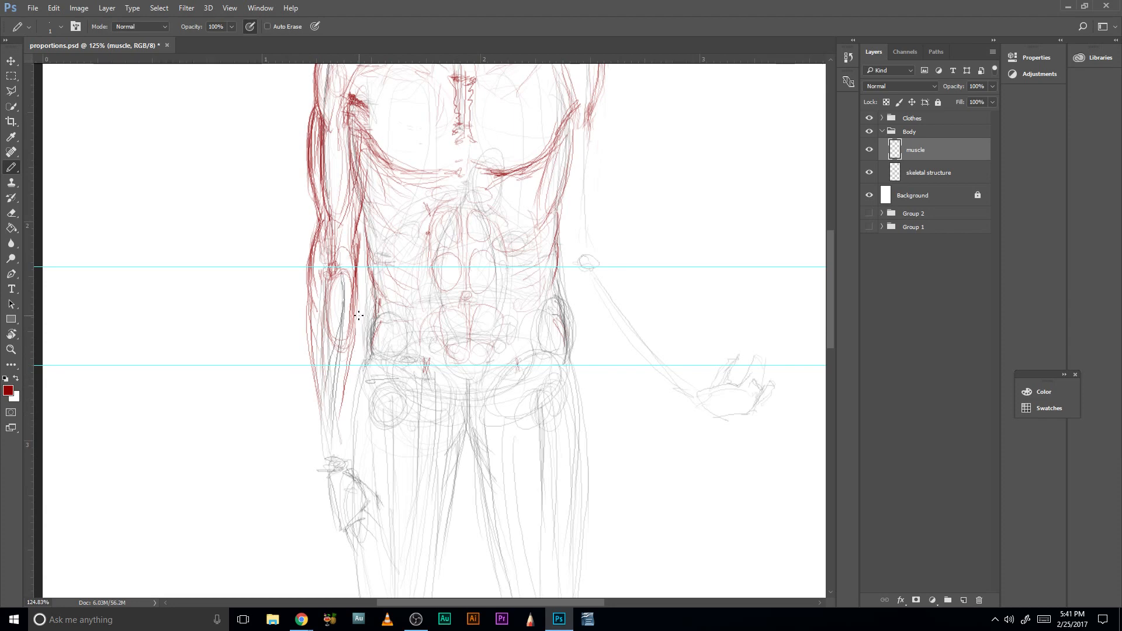
{"action": "left_click_drag", "start_coordinate": [359, 342], "coordinate": [344, 408]}
{"action": "mouse_move", "coordinate": [357, 287]}
{"action": "left_mouse_down"}
{"action": "mouse_move", "coordinate": [359, 313]}
{"action": "mouse_move", "coordinate": [361, 279]}
{"action": "mouse_move", "coordinate": [356, 352]}
{"action": "left_mouse_up"}
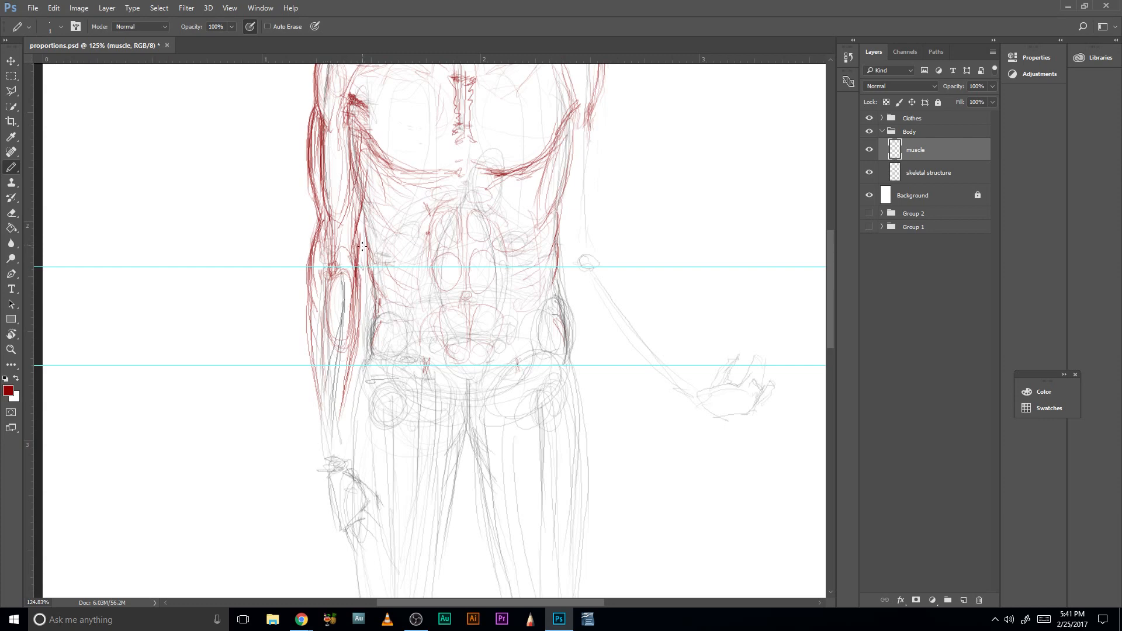
{"action": "mouse_move", "coordinate": [363, 254]}
{"action": "left_mouse_down"}
{"action": "mouse_move", "coordinate": [360, 221]}
{"action": "mouse_move", "coordinate": [354, 240]}
{"action": "left_mouse_up"}
{"action": "mouse_move", "coordinate": [317, 236]}
{"action": "left_mouse_down"}
{"action": "mouse_move", "coordinate": [314, 170]}
{"action": "mouse_move", "coordinate": [361, 309]}
{"action": "mouse_move", "coordinate": [352, 133]}
{"action": "left_mouse_up"}
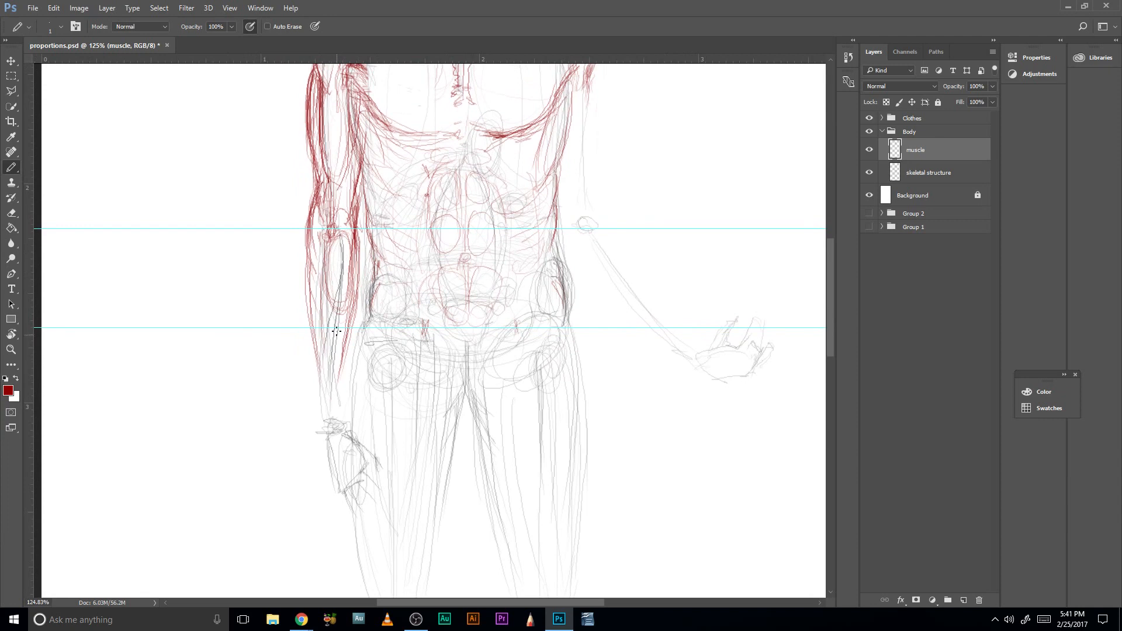
- Sketch the tendon lines of the viewer-left lower forearm down to the wrist and darken its outer edge
{"action": "left_click_drag", "start_coordinate": [337, 306], "coordinate": [336, 352]}
{"action": "left_click_drag", "start_coordinate": [332, 282], "coordinate": [344, 419]}
{"action": "left_click_drag", "start_coordinate": [339, 375], "coordinate": [337, 414]}
{"action": "mouse_move", "coordinate": [337, 355]}
{"action": "left_mouse_down"}
{"action": "mouse_move", "coordinate": [340, 417]}
{"action": "mouse_move", "coordinate": [339, 375]}
{"action": "left_mouse_up"}
{"action": "left_click_drag", "start_coordinate": [312, 325], "coordinate": [315, 406]}
{"action": "mouse_move", "coordinate": [316, 351]}
{"action": "left_mouse_down"}
{"action": "mouse_move", "coordinate": [318, 405]}
{"action": "mouse_move", "coordinate": [316, 328]}
{"action": "left_mouse_up"}
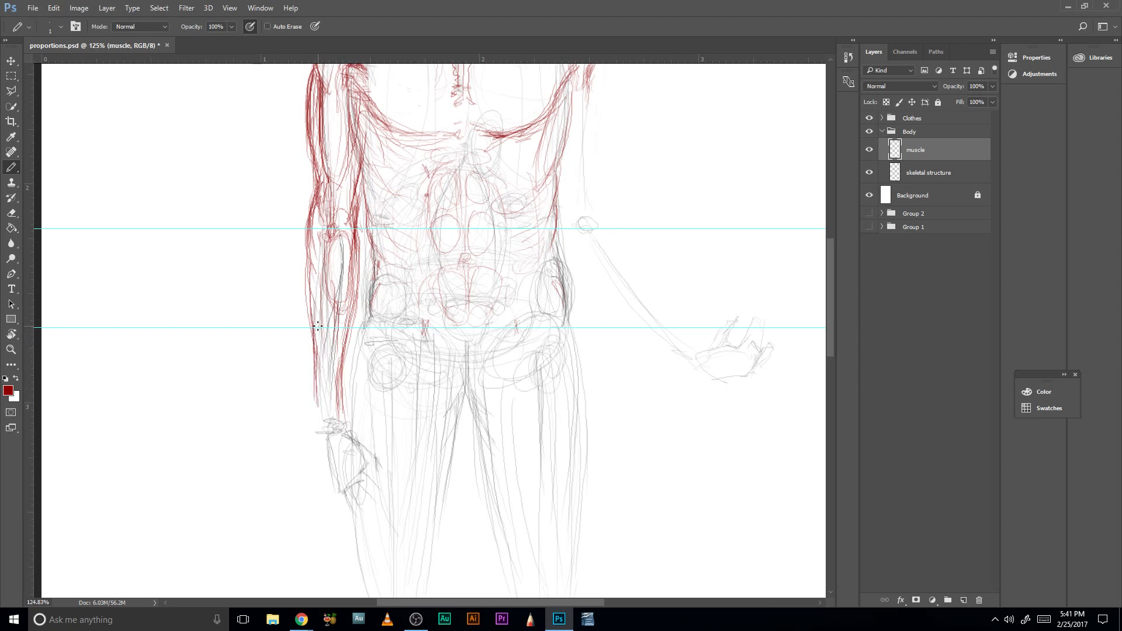
- Add muscle fibers along the middle of the viewer-left forearm and carry the outer contour past the wrist into the hand
{"action": "mouse_move", "coordinate": [313, 277]}
{"action": "left_mouse_down"}
{"action": "mouse_move", "coordinate": [315, 307]}
{"action": "mouse_move", "coordinate": [334, 291]}
{"action": "mouse_move", "coordinate": [332, 340]}
{"action": "left_mouse_up"}
{"action": "left_click_drag", "start_coordinate": [342, 255], "coordinate": [335, 356]}
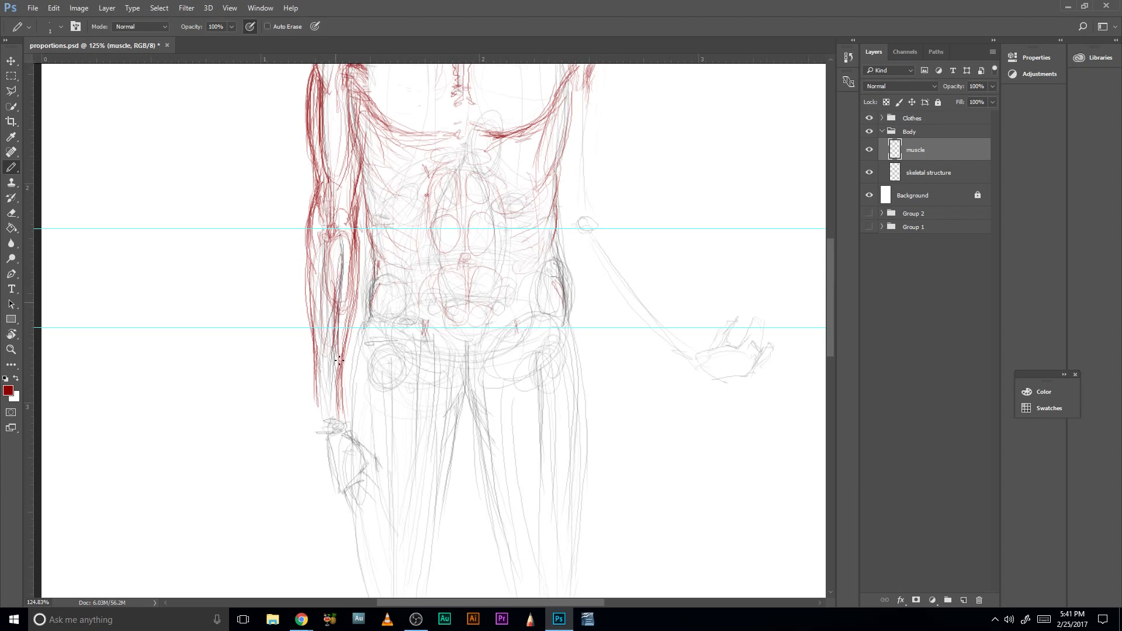
{"action": "left_click_drag", "start_coordinate": [346, 303], "coordinate": [342, 356]}
{"action": "mouse_move", "coordinate": [342, 274]}
{"action": "left_mouse_down"}
{"action": "mouse_move", "coordinate": [336, 319]}
{"action": "mouse_move", "coordinate": [339, 257]}
{"action": "left_mouse_up"}
{"action": "left_click_drag", "start_coordinate": [309, 314], "coordinate": [313, 347]}
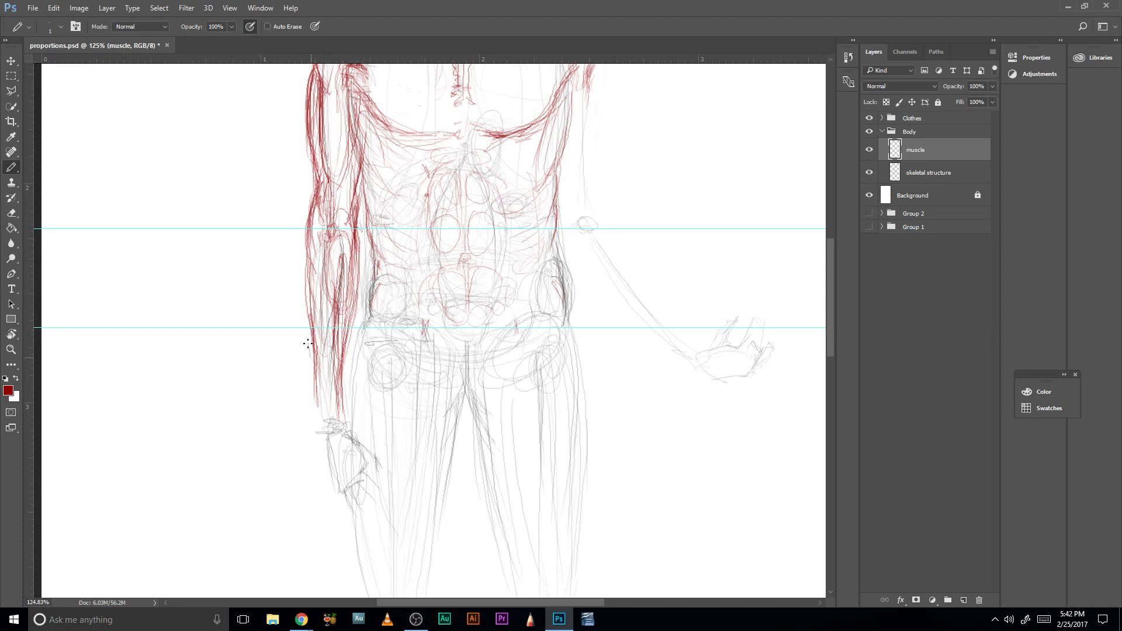
{"action": "mouse_move", "coordinate": [308, 342]}
{"action": "left_mouse_down"}
{"action": "mouse_move", "coordinate": [316, 412]}
{"action": "mouse_move", "coordinate": [314, 384]}
{"action": "left_mouse_up"}
{"action": "mouse_move", "coordinate": [310, 317]}
{"action": "left_mouse_down"}
{"action": "mouse_move", "coordinate": [319, 391]}
{"action": "mouse_move", "coordinate": [342, 373]}
{"action": "mouse_move", "coordinate": [315, 410]}
{"action": "mouse_move", "coordinate": [338, 418]}
{"action": "mouse_move", "coordinate": [329, 480]}
{"action": "left_mouse_up"}
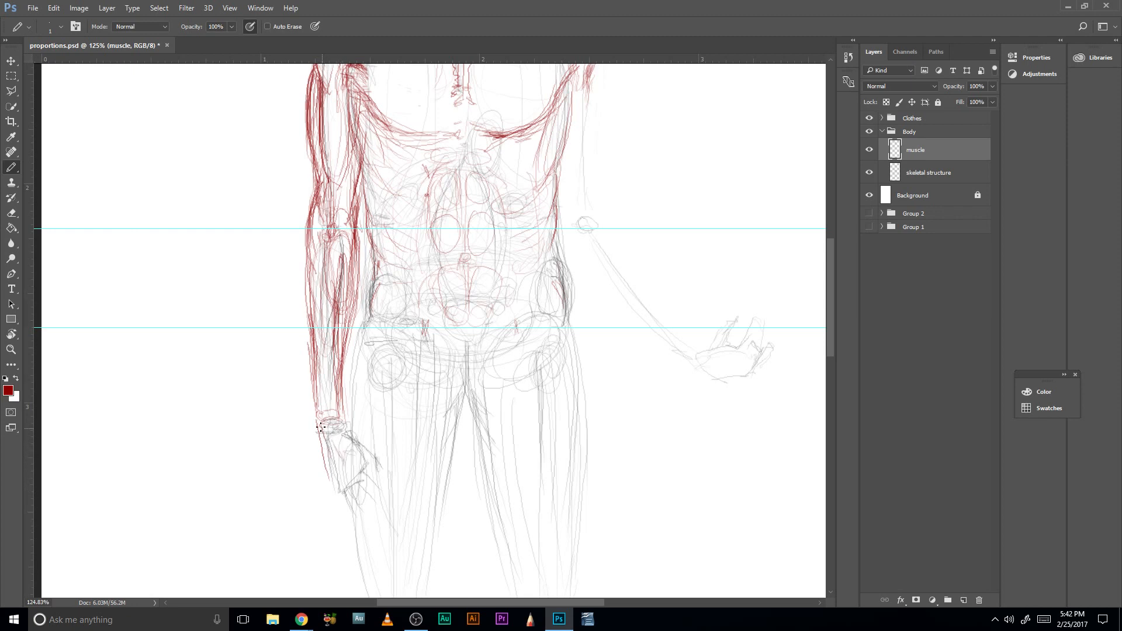
- Sketch the viewer-left hand's thumb pad, palm edge and fingers over the skeletal hand
{"action": "mouse_move", "coordinate": [339, 437]}
{"action": "left_mouse_down"}
{"action": "mouse_move", "coordinate": [355, 459]}
{"action": "mouse_move", "coordinate": [348, 430]}
{"action": "mouse_move", "coordinate": [349, 458]}
{"action": "mouse_move", "coordinate": [363, 460]}
{"action": "mouse_move", "coordinate": [345, 440]}
{"action": "mouse_move", "coordinate": [360, 451]}
{"action": "mouse_move", "coordinate": [345, 450]}
{"action": "mouse_move", "coordinate": [348, 475]}
{"action": "mouse_move", "coordinate": [334, 453]}
{"action": "mouse_move", "coordinate": [360, 455]}
{"action": "left_mouse_up"}
{"action": "left_click_drag", "start_coordinate": [330, 460], "coordinate": [341, 485]}
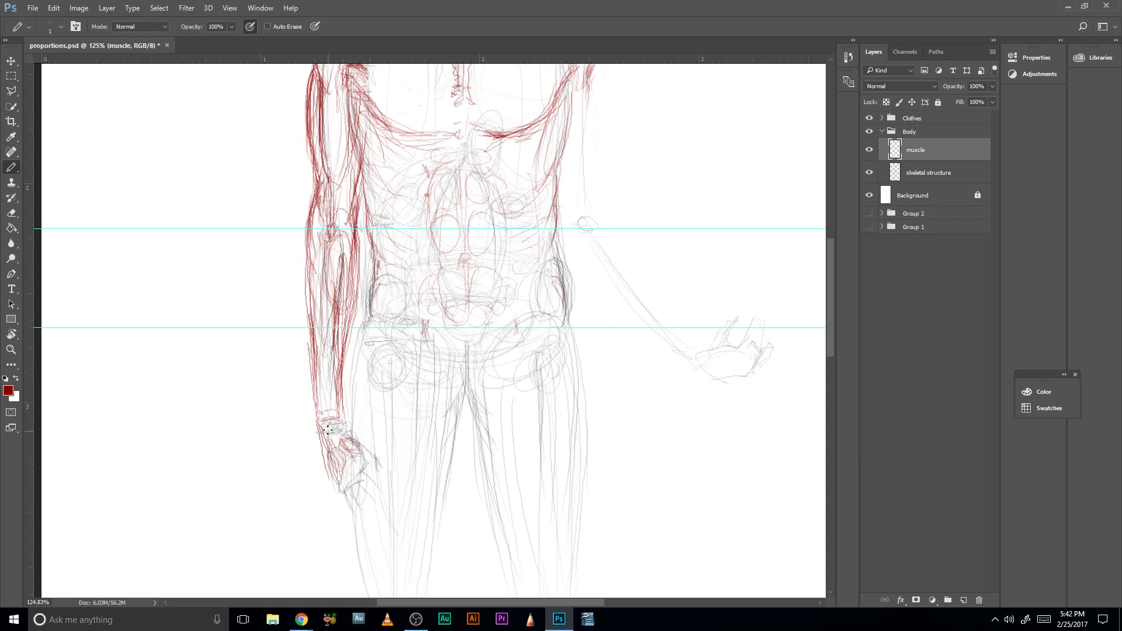
{"action": "mouse_move", "coordinate": [342, 432]}
{"action": "left_mouse_down"}
{"action": "mouse_move", "coordinate": [360, 515]}
{"action": "mouse_move", "coordinate": [350, 490]}
{"action": "mouse_move", "coordinate": [372, 507]}
{"action": "mouse_move", "coordinate": [359, 504]}
{"action": "mouse_move", "coordinate": [378, 485]}
{"action": "left_mouse_up"}
- Sketch the lower deltoid and outer upper-arm contour on the viewer's right, from the shoulder toward the elbow
{"action": "left_click_drag", "start_coordinate": [440, 283], "coordinate": [411, 297]}
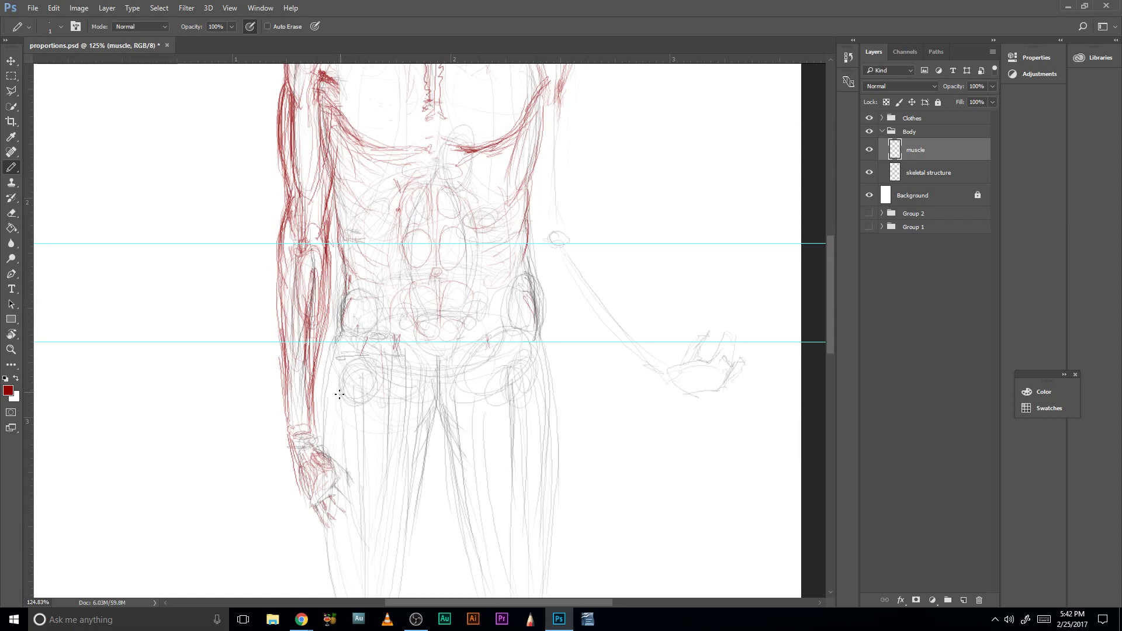
{"action": "left_click_drag", "start_coordinate": [532, 185], "coordinate": [438, 366]}
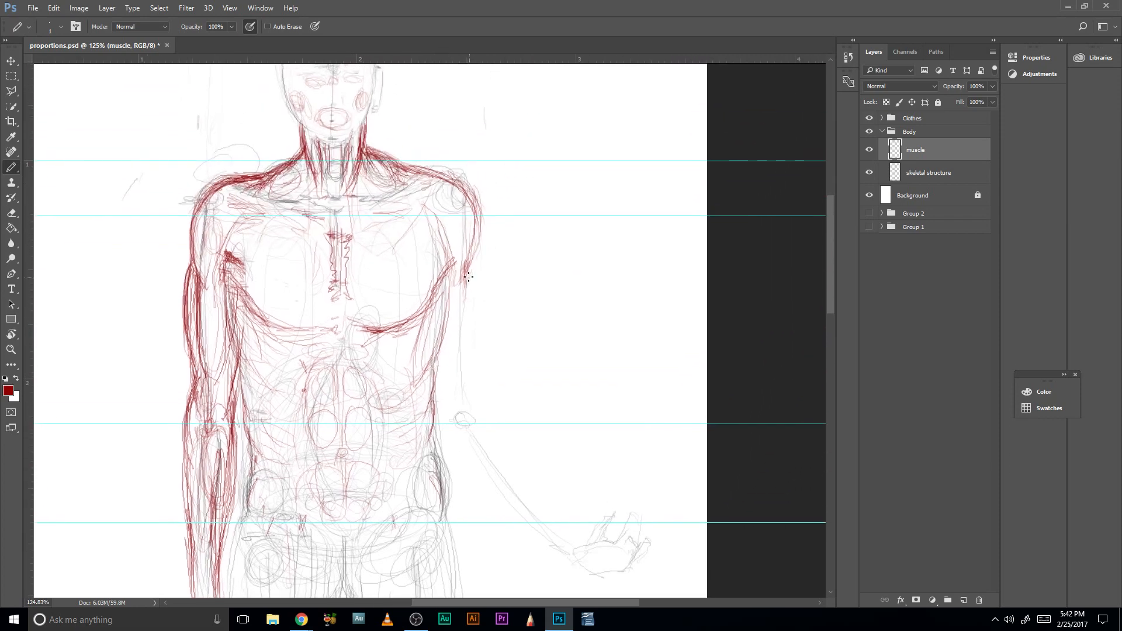
{"action": "left_click_drag", "start_coordinate": [468, 270], "coordinate": [470, 308]}
{"action": "left_click_drag", "start_coordinate": [463, 224], "coordinate": [470, 286]}
{"action": "left_click_drag", "start_coordinate": [462, 228], "coordinate": [483, 319]}
{"action": "mouse_move", "coordinate": [466, 270]}
{"action": "left_mouse_down"}
{"action": "mouse_move", "coordinate": [487, 324]}
{"action": "mouse_move", "coordinate": [480, 303]}
{"action": "mouse_move", "coordinate": [478, 359]}
{"action": "left_mouse_up"}
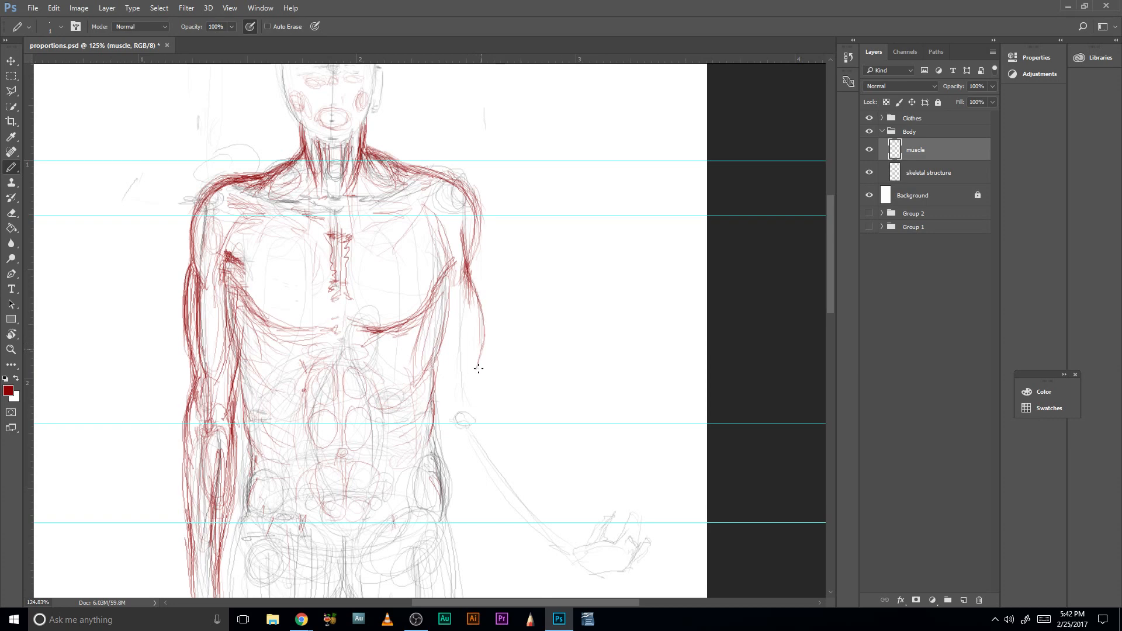
- Draw the viewer-right inner upper-arm contour and biceps lines, tapering to an attachment mark at the elbow
{"action": "mouse_move", "coordinate": [453, 302]}
{"action": "left_mouse_down"}
{"action": "mouse_move", "coordinate": [466, 371]}
{"action": "mouse_move", "coordinate": [452, 325]}
{"action": "mouse_move", "coordinate": [457, 283]}
{"action": "mouse_move", "coordinate": [462, 359]}
{"action": "left_mouse_up"}
{"action": "left_click_drag", "start_coordinate": [459, 247], "coordinate": [452, 325]}
{"action": "mouse_move", "coordinate": [456, 282]}
{"action": "left_mouse_down"}
{"action": "mouse_move", "coordinate": [461, 361]}
{"action": "mouse_move", "coordinate": [449, 319]}
{"action": "mouse_move", "coordinate": [471, 367]}
{"action": "mouse_move", "coordinate": [480, 359]}
{"action": "mouse_move", "coordinate": [467, 390]}
{"action": "mouse_move", "coordinate": [475, 431]}
{"action": "left_mouse_up"}
{"action": "mouse_move", "coordinate": [477, 361]}
{"action": "left_mouse_down"}
{"action": "mouse_move", "coordinate": [466, 433]}
{"action": "mouse_move", "coordinate": [471, 421]}
{"action": "left_mouse_up"}
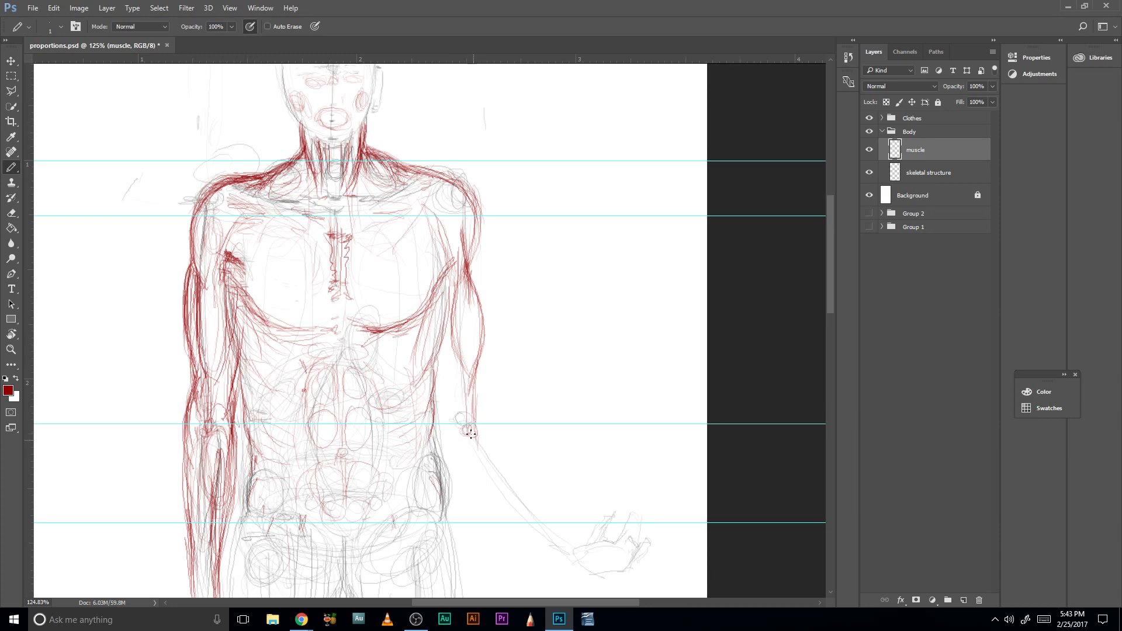
{"action": "mouse_move", "coordinate": [470, 421]}
{"action": "left_mouse_down"}
{"action": "mouse_move", "coordinate": [463, 367]}
{"action": "mouse_move", "coordinate": [465, 396]}
{"action": "left_mouse_up"}
{"action": "left_click_drag", "start_coordinate": [447, 309], "coordinate": [460, 375]}
{"action": "key", "text": "alt+Tab"}
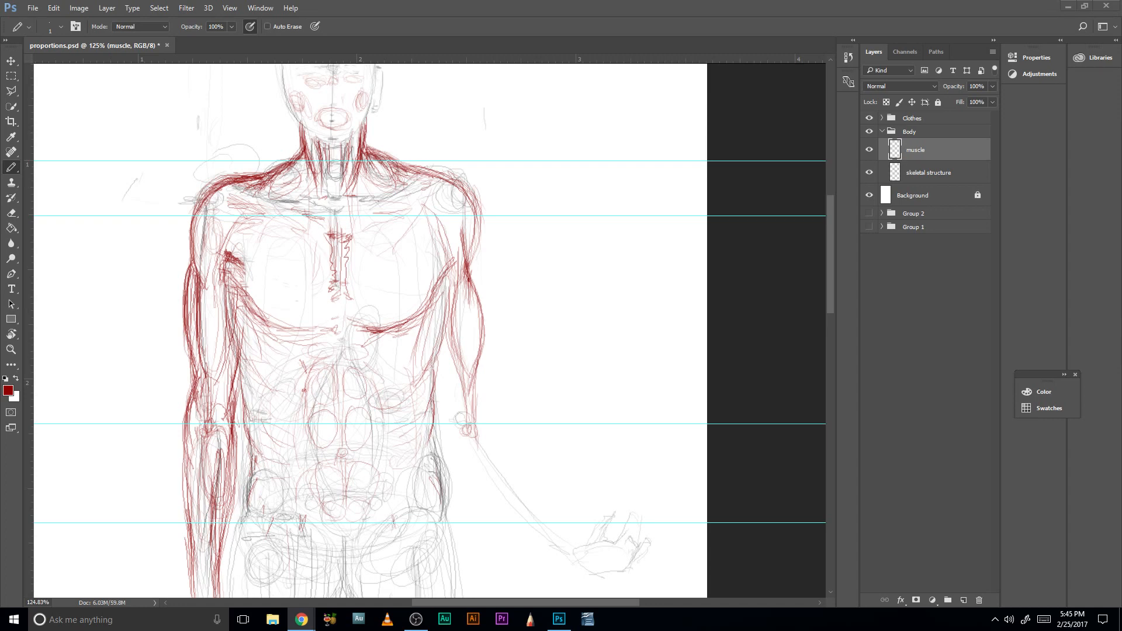
- Draw the lower triceps contour on the viewer's right, continuing along the inner side into the elbow and the start of the forearm
{"action": "left_click", "coordinate": [210, 265]}
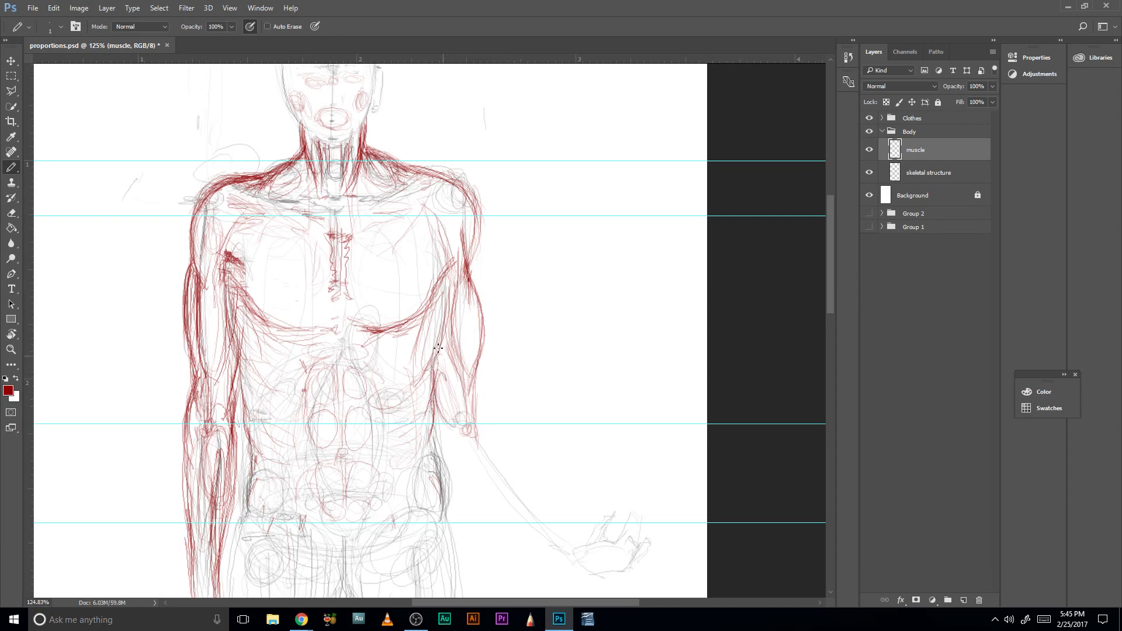
{"action": "left_click_drag", "start_coordinate": [435, 364], "coordinate": [440, 408]}
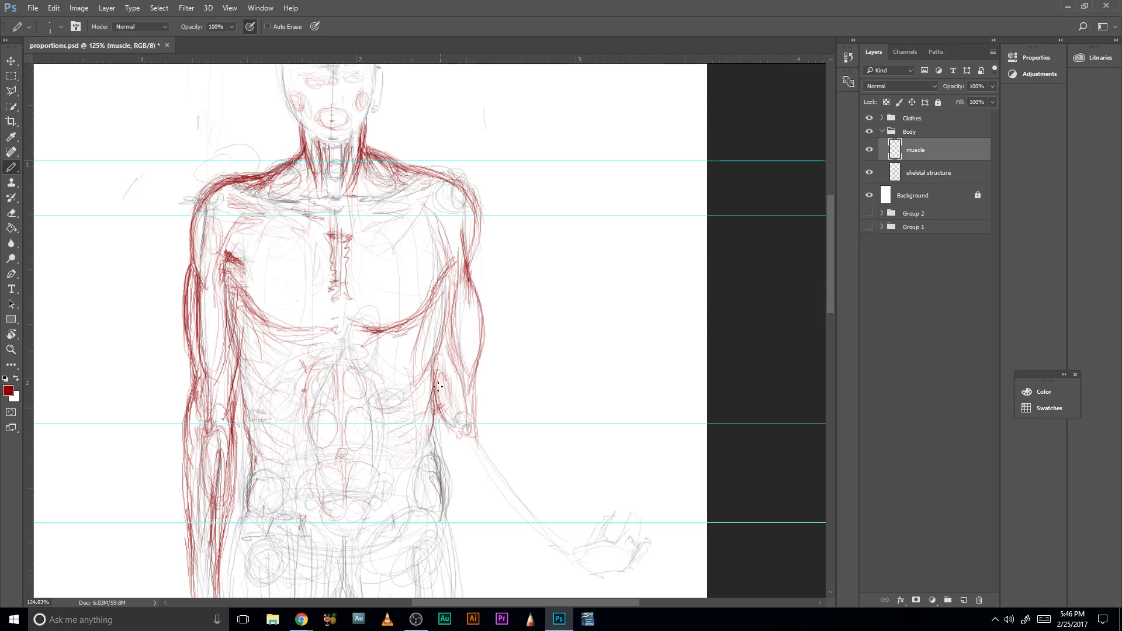
{"action": "left_click_drag", "start_coordinate": [437, 411], "coordinate": [454, 440]}
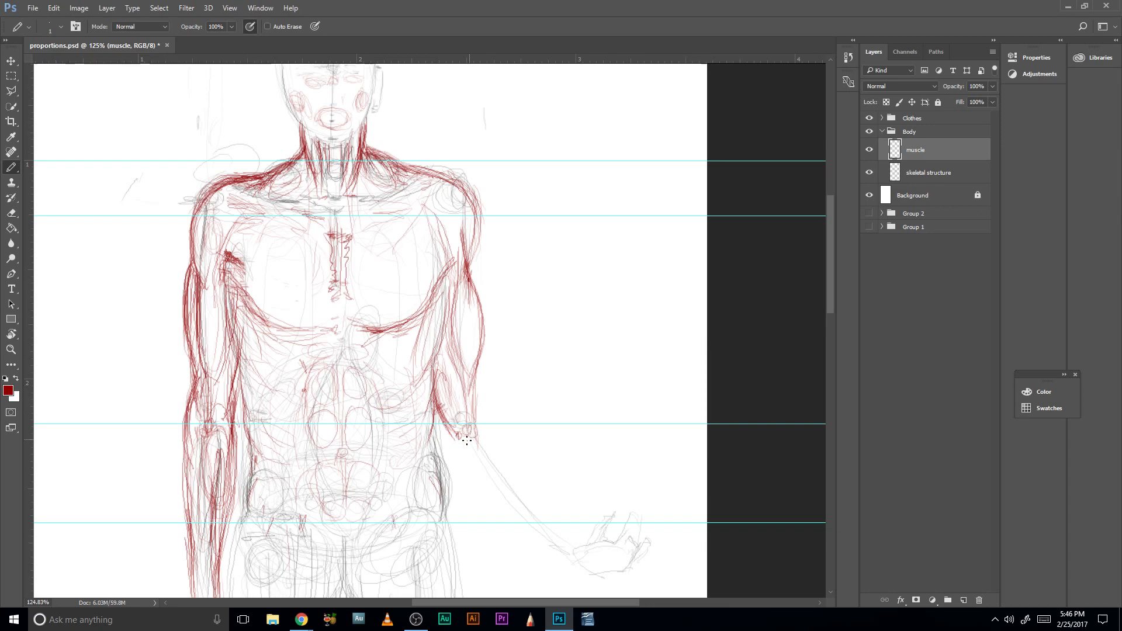
{"action": "left_click_drag", "start_coordinate": [455, 441], "coordinate": [493, 487]}
- Sketch the bulging upper forearm muscle below the viewer-right elbow, outlining both edges and adding fibers inside it
{"action": "left_click_drag", "start_coordinate": [477, 426], "coordinate": [515, 471]}
{"action": "mouse_move", "coordinate": [475, 424]}
{"action": "left_mouse_down"}
{"action": "mouse_move", "coordinate": [517, 482]}
{"action": "mouse_move", "coordinate": [499, 436]}
{"action": "mouse_move", "coordinate": [487, 423]}
{"action": "mouse_move", "coordinate": [520, 480]}
{"action": "left_mouse_up"}
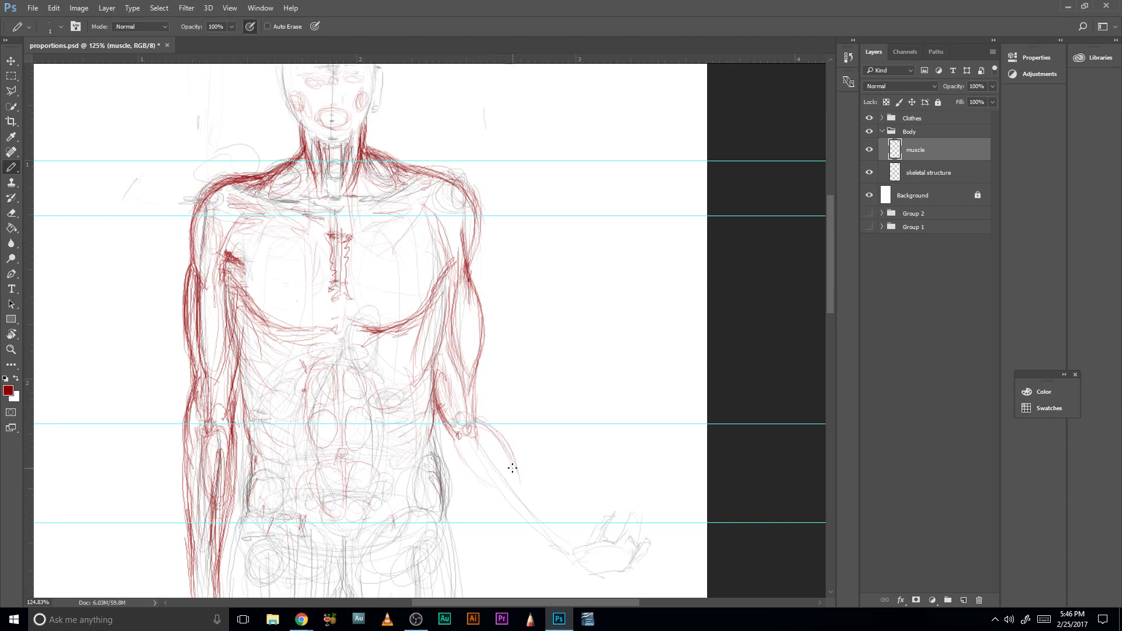
{"action": "left_click_drag", "start_coordinate": [495, 430], "coordinate": [520, 480]}
{"action": "mouse_move", "coordinate": [456, 440]}
{"action": "left_mouse_down"}
{"action": "mouse_move", "coordinate": [476, 473]}
{"action": "mouse_move", "coordinate": [470, 435]}
{"action": "mouse_move", "coordinate": [510, 484]}
{"action": "left_mouse_up"}
{"action": "left_click_drag", "start_coordinate": [480, 423], "coordinate": [518, 487]}
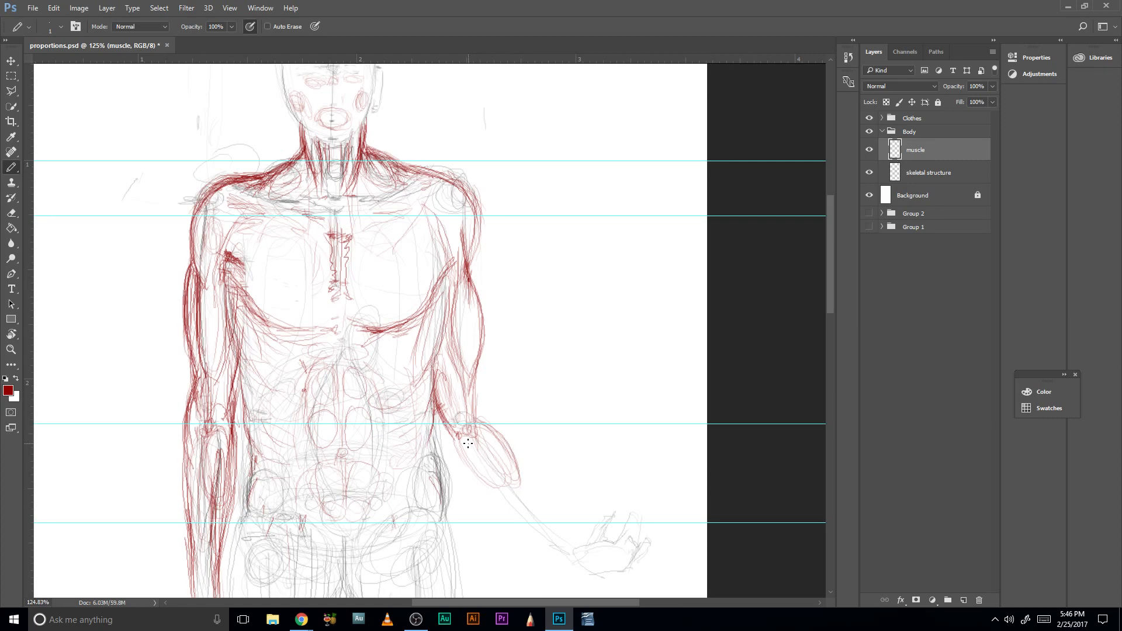
{"action": "left_click_drag", "start_coordinate": [461, 443], "coordinate": [478, 476]}
{"action": "left_click_drag", "start_coordinate": [480, 436], "coordinate": [511, 478]}
{"action": "left_click_drag", "start_coordinate": [493, 429], "coordinate": [521, 481]}
{"action": "mouse_move", "coordinate": [478, 439]}
{"action": "left_mouse_down"}
{"action": "mouse_move", "coordinate": [514, 478]}
{"action": "mouse_move", "coordinate": [505, 435]}
{"action": "left_mouse_up"}
- Extend the viewer-right forearm contours and tendon lines from the muscle belly down to the wrist
{"action": "left_click_drag", "start_coordinate": [466, 388], "coordinate": [497, 444]}
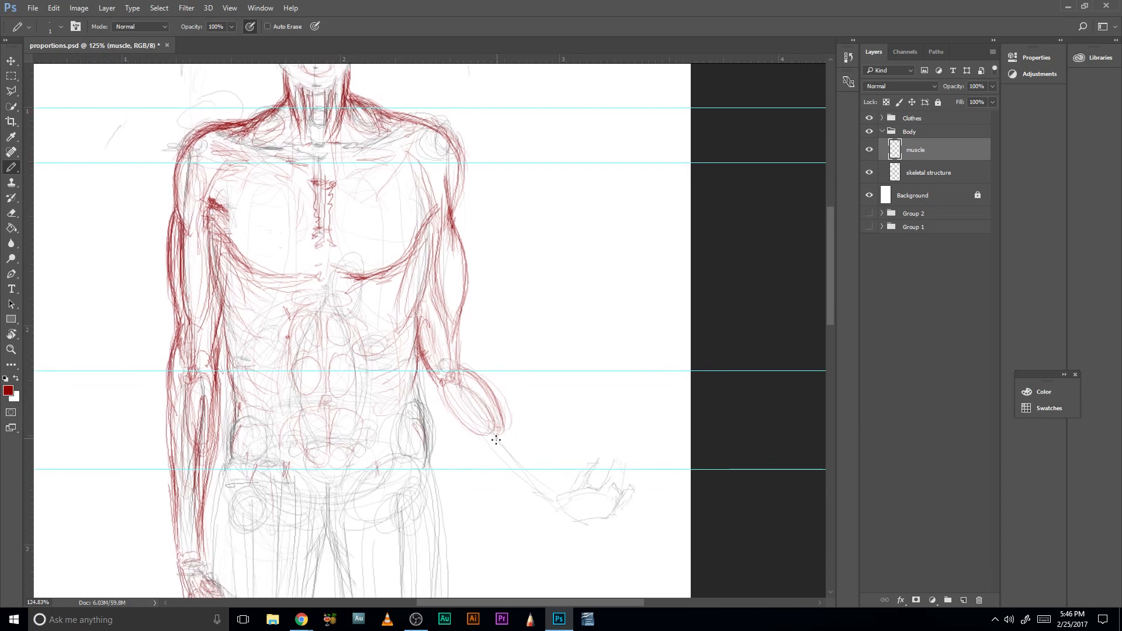
{"action": "left_click_drag", "start_coordinate": [436, 383], "coordinate": [453, 433]}
{"action": "left_click_drag", "start_coordinate": [436, 384], "coordinate": [490, 462]}
{"action": "mouse_move", "coordinate": [489, 406]}
{"action": "left_mouse_down"}
{"action": "mouse_move", "coordinate": [512, 445]}
{"action": "mouse_move", "coordinate": [493, 399]}
{"action": "mouse_move", "coordinate": [524, 458]}
{"action": "mouse_move", "coordinate": [511, 451]}
{"action": "mouse_move", "coordinate": [506, 432]}
{"action": "mouse_move", "coordinate": [538, 476]}
{"action": "left_mouse_up"}
{"action": "left_click_drag", "start_coordinate": [442, 411], "coordinate": [514, 479]}
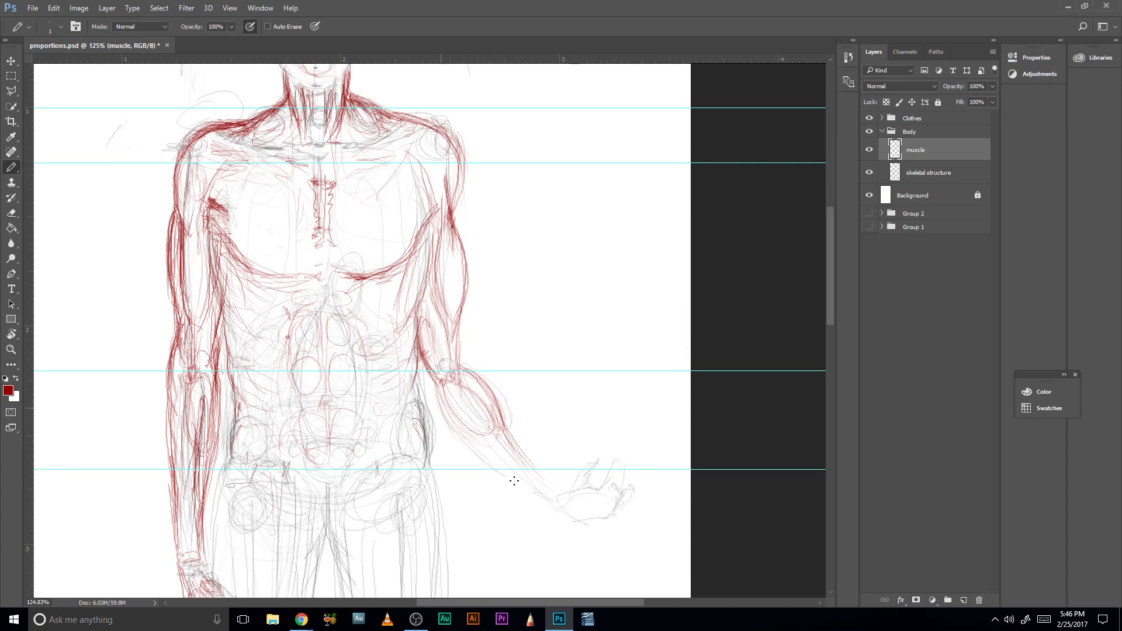
{"action": "left_click_drag", "start_coordinate": [446, 398], "coordinate": [547, 500]}
{"action": "mouse_move", "coordinate": [495, 458]}
{"action": "left_mouse_down"}
{"action": "mouse_move", "coordinate": [543, 496]}
{"action": "mouse_move", "coordinate": [527, 488]}
{"action": "mouse_move", "coordinate": [533, 500]}
{"action": "mouse_move", "coordinate": [522, 482]}
{"action": "mouse_move", "coordinate": [559, 486]}
{"action": "left_mouse_up"}
{"action": "left_click_drag", "start_coordinate": [531, 462], "coordinate": [548, 479]}
{"action": "left_click_drag", "start_coordinate": [506, 428], "coordinate": [518, 449]}
{"action": "left_click_drag", "start_coordinate": [497, 381], "coordinate": [515, 436]}
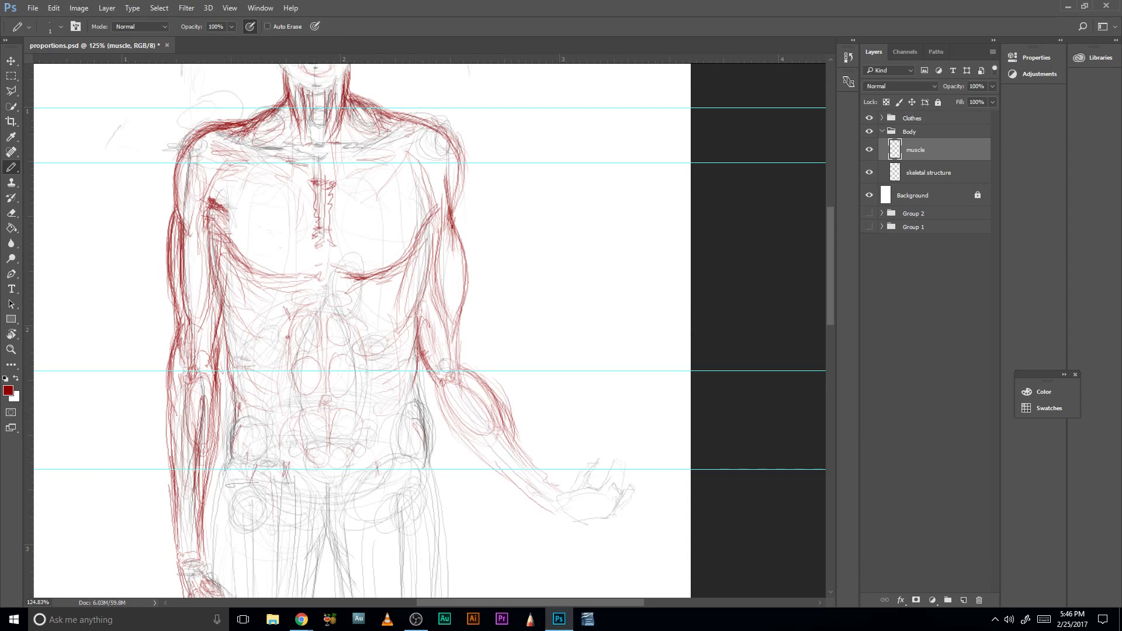
- Reinforce the underside contour of the viewer-right forearm from the elbow toward the wrist
{"action": "key", "text": "alt+Tab"}
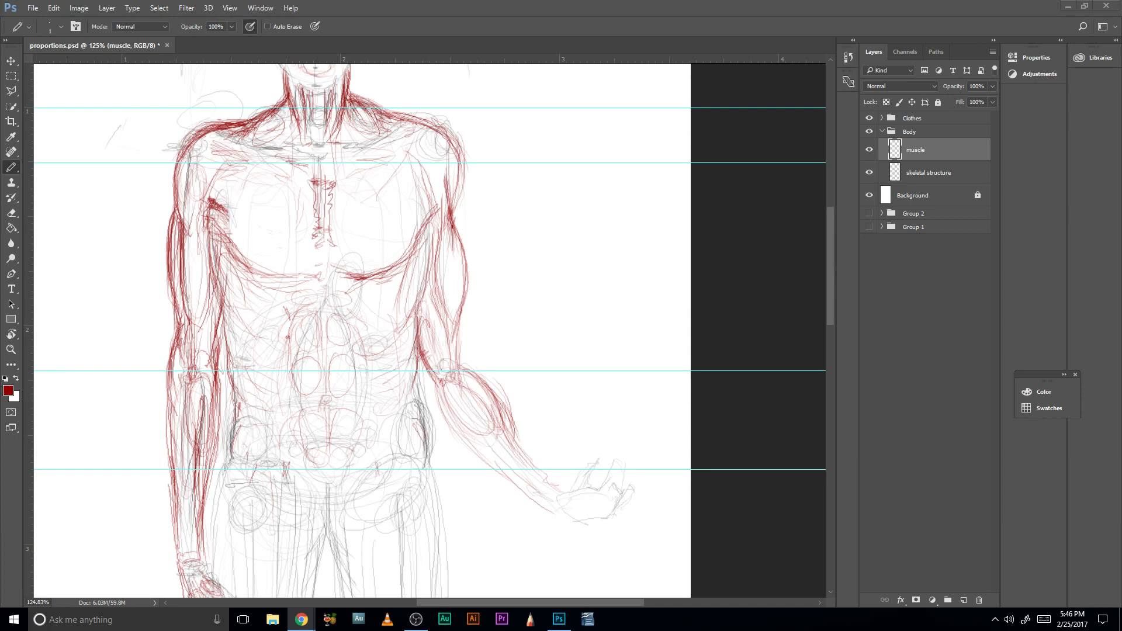
{"action": "left_click", "coordinate": [438, 394]}
{"action": "left_click_drag", "start_coordinate": [430, 374], "coordinate": [463, 435]}
{"action": "left_click_drag", "start_coordinate": [437, 394], "coordinate": [464, 436]}
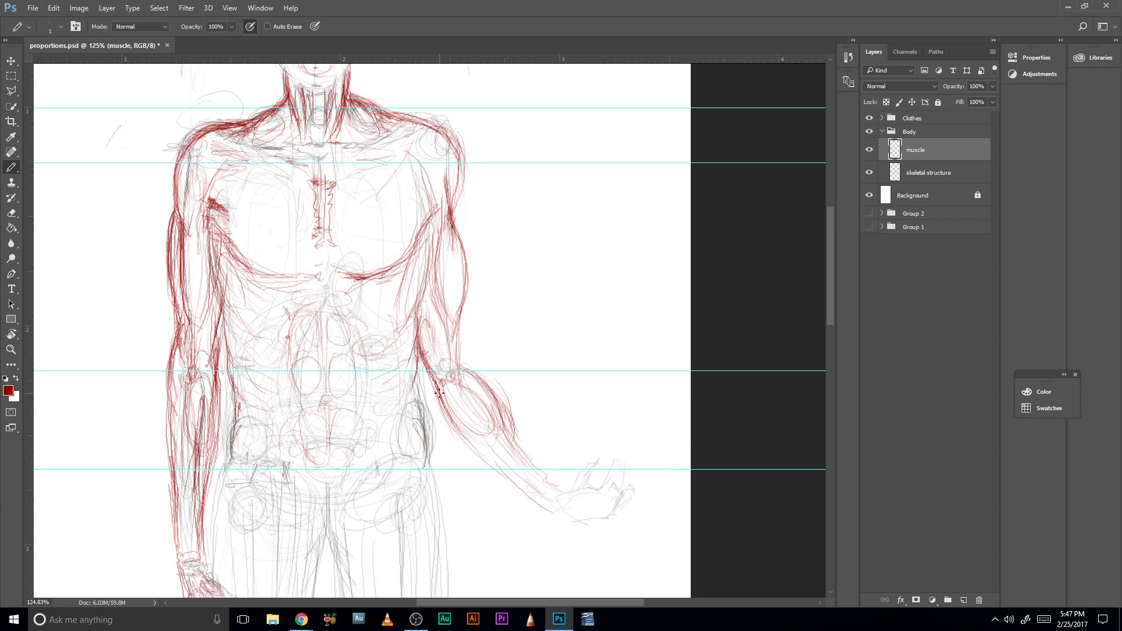
{"action": "left_click_drag", "start_coordinate": [469, 437], "coordinate": [500, 472]}
- Sketch the viewer-right wrist, thumb, palm pads and finger bases in red over the skeletal hand
{"action": "left_click_drag", "start_coordinate": [602, 464], "coordinate": [550, 407]}
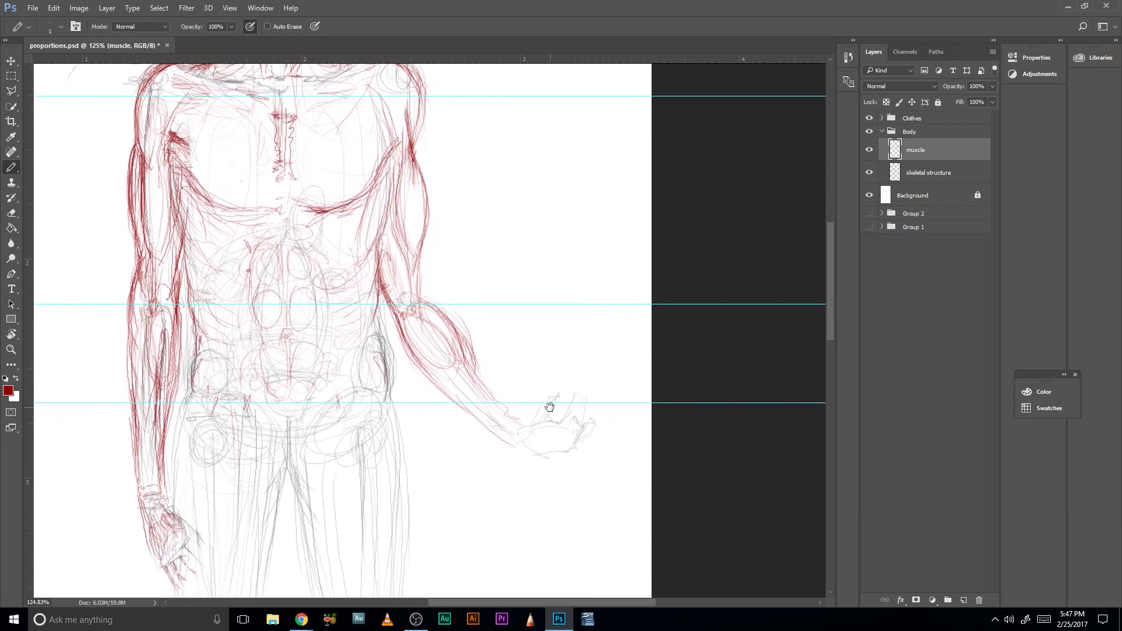
{"action": "left_click_drag", "start_coordinate": [486, 389], "coordinate": [532, 425]}
{"action": "mouse_move", "coordinate": [545, 396]}
{"action": "left_mouse_down"}
{"action": "mouse_move", "coordinate": [548, 432]}
{"action": "mouse_move", "coordinate": [543, 420]}
{"action": "mouse_move", "coordinate": [547, 431]}
{"action": "mouse_move", "coordinate": [531, 432]}
{"action": "mouse_move", "coordinate": [553, 431]}
{"action": "mouse_move", "coordinate": [542, 408]}
{"action": "mouse_move", "coordinate": [558, 400]}
{"action": "mouse_move", "coordinate": [560, 424]}
{"action": "left_mouse_up"}
{"action": "mouse_move", "coordinate": [553, 444]}
{"action": "left_mouse_down"}
{"action": "mouse_move", "coordinate": [573, 438]}
{"action": "mouse_move", "coordinate": [531, 443]}
{"action": "mouse_move", "coordinate": [573, 440]}
{"action": "left_mouse_up"}
{"action": "mouse_move", "coordinate": [580, 422]}
{"action": "left_mouse_down"}
{"action": "mouse_move", "coordinate": [571, 438]}
{"action": "mouse_move", "coordinate": [584, 420]}
{"action": "mouse_move", "coordinate": [557, 434]}
{"action": "mouse_move", "coordinate": [517, 422]}
{"action": "left_mouse_up"}
{"action": "mouse_move", "coordinate": [482, 382]}
{"action": "left_mouse_down"}
{"action": "mouse_move", "coordinate": [524, 421]}
{"action": "mouse_move", "coordinate": [477, 370]}
{"action": "mouse_move", "coordinate": [521, 421]}
{"action": "mouse_move", "coordinate": [559, 399]}
{"action": "left_mouse_up"}
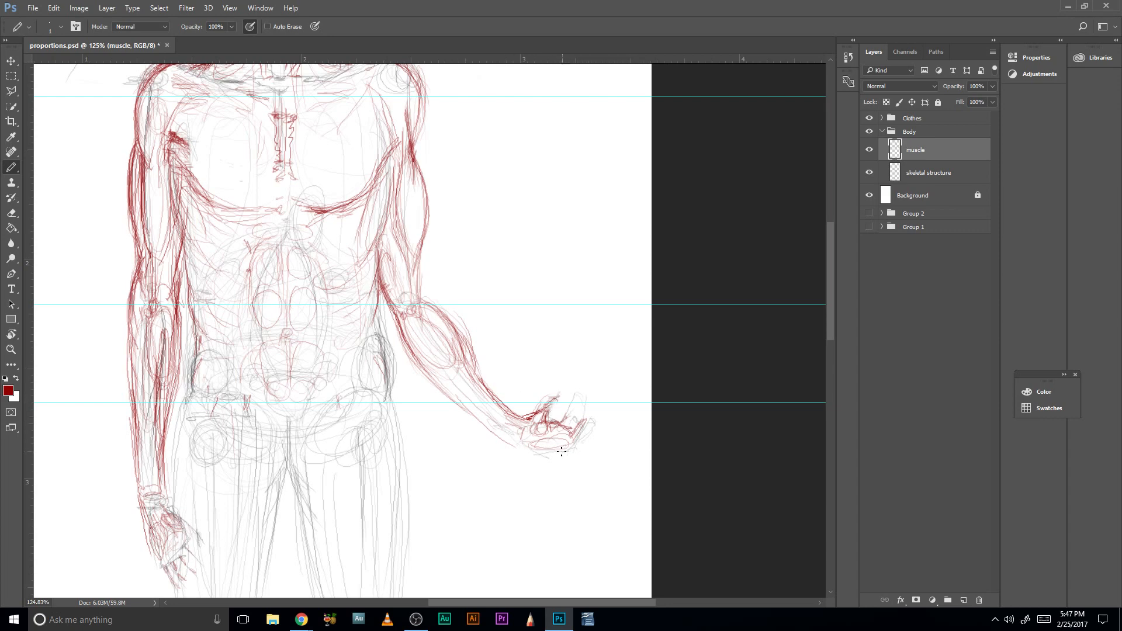
- Add a short curve on the viewer-left lower thigh and trace the viewer-right hip crest and groin line
{"action": "left_click_drag", "start_coordinate": [464, 476], "coordinate": [566, 366]}
{"action": "mouse_move", "coordinate": [498, 411]}
{"action": "left_mouse_down"}
{"action": "mouse_move", "coordinate": [562, 318]}
{"action": "mouse_move", "coordinate": [572, 330]}
{"action": "left_mouse_up"}
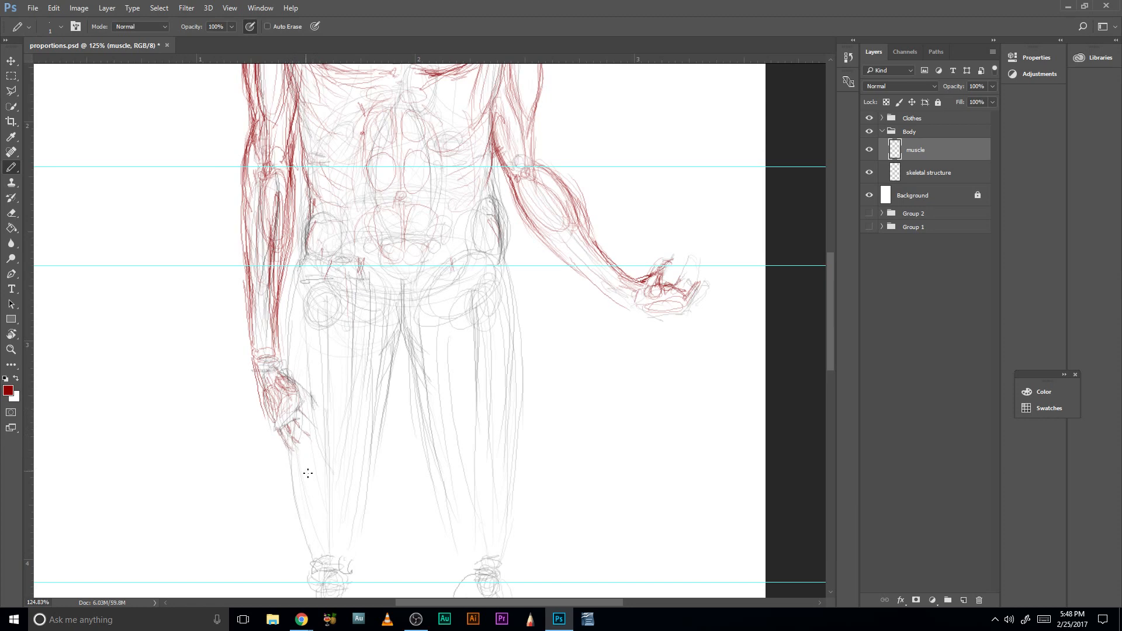
{"action": "mouse_move", "coordinate": [310, 463]}
{"action": "left_mouse_down"}
{"action": "mouse_move", "coordinate": [338, 459]}
{"action": "mouse_move", "coordinate": [312, 398]}
{"action": "mouse_move", "coordinate": [335, 469]}
{"action": "mouse_move", "coordinate": [314, 417]}
{"action": "mouse_move", "coordinate": [329, 469]}
{"action": "left_mouse_up"}
{"action": "mouse_move", "coordinate": [519, 389]}
{"action": "left_mouse_down"}
{"action": "mouse_move", "coordinate": [539, 401]}
{"action": "mouse_move", "coordinate": [560, 486]}
{"action": "mouse_move", "coordinate": [597, 441]}
{"action": "mouse_move", "coordinate": [574, 498]}
{"action": "left_mouse_up"}
{"action": "mouse_move", "coordinate": [550, 302]}
{"action": "left_mouse_down"}
{"action": "mouse_move", "coordinate": [550, 361]}
{"action": "mouse_move", "coordinate": [531, 344]}
{"action": "mouse_move", "coordinate": [528, 362]}
{"action": "mouse_move", "coordinate": [511, 369]}
{"action": "left_mouse_up"}
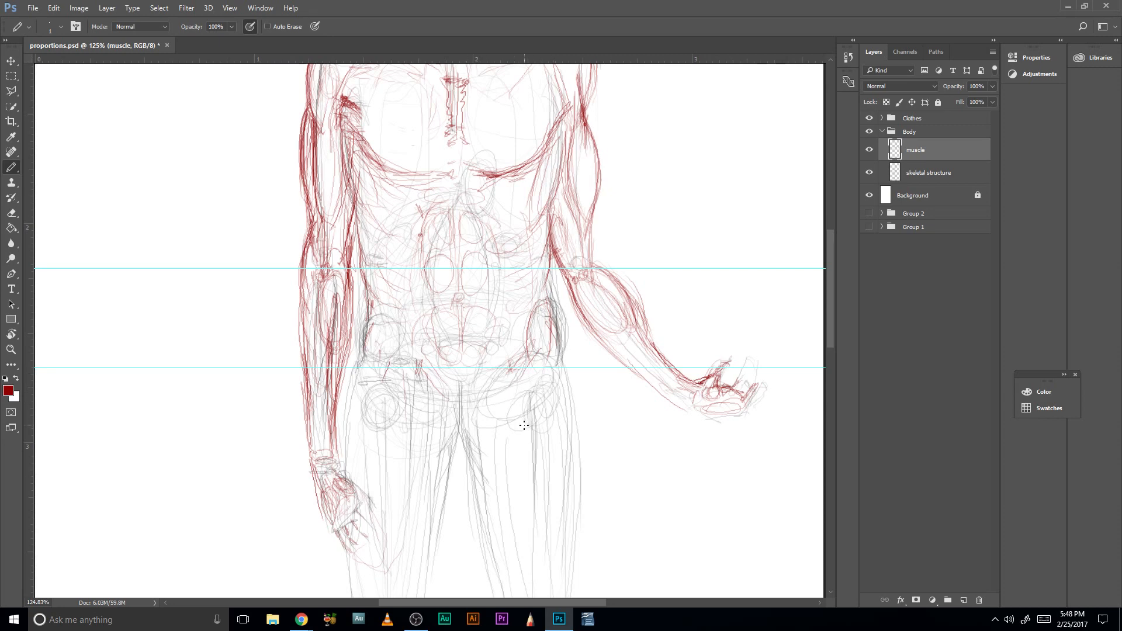
- Draw the inner and outer contours of the viewer-right thigh, from the groin and hip downward
{"action": "scroll", "coordinate": [525, 426], "scroll_direction": "down", "scroll_amount": 3}
{"action": "mouse_move", "coordinate": [466, 295]}
{"action": "left_mouse_down"}
{"action": "mouse_move", "coordinate": [507, 491]}
{"action": "mouse_move", "coordinate": [479, 436]}
{"action": "left_mouse_up"}
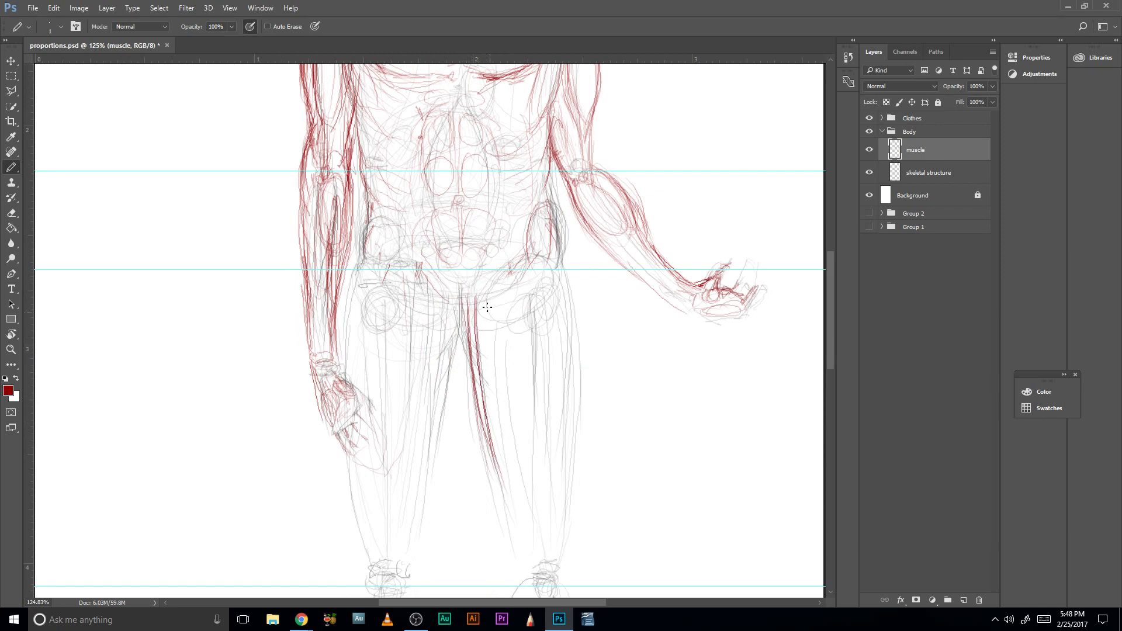
{"action": "left_click_drag", "start_coordinate": [558, 277], "coordinate": [573, 404]}
{"action": "mouse_move", "coordinate": [550, 251]}
{"action": "left_mouse_down"}
{"action": "mouse_move", "coordinate": [571, 405]}
{"action": "mouse_move", "coordinate": [575, 368]}
{"action": "left_mouse_up"}
{"action": "left_click_drag", "start_coordinate": [566, 308], "coordinate": [578, 415]}
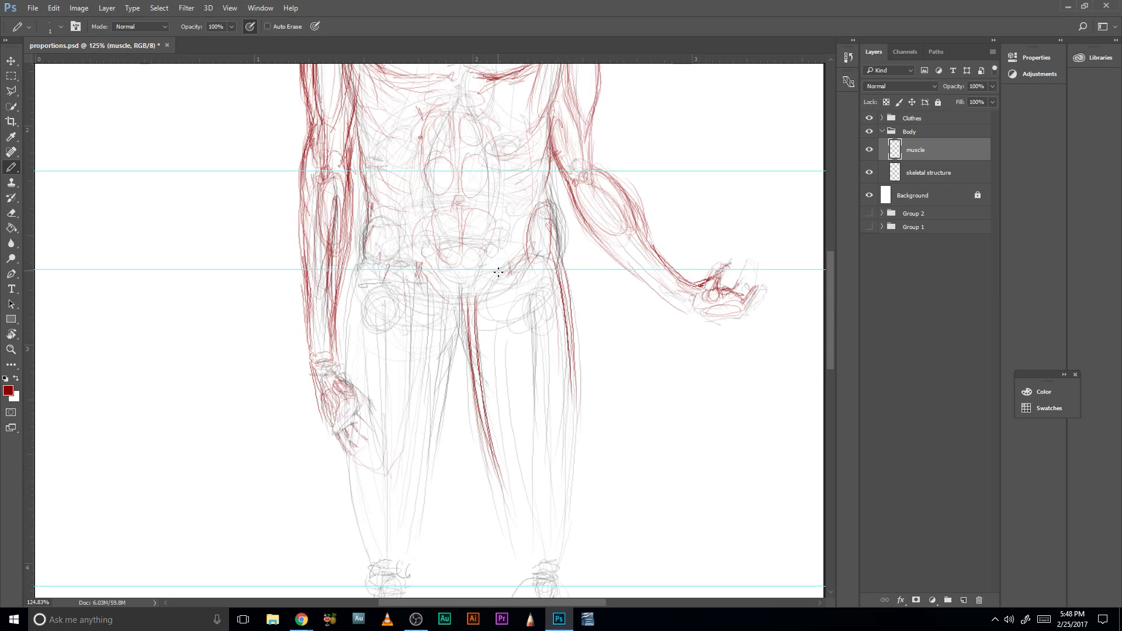
- Add long front-thigh muscle lines descending from the pelvis on the viewer's right, with light lines over the lower abdomen
{"action": "mouse_move", "coordinate": [502, 282]}
{"action": "left_mouse_down"}
{"action": "mouse_move", "coordinate": [515, 448]}
{"action": "mouse_move", "coordinate": [501, 411]}
{"action": "mouse_move", "coordinate": [515, 339]}
{"action": "mouse_move", "coordinate": [520, 403]}
{"action": "left_mouse_up"}
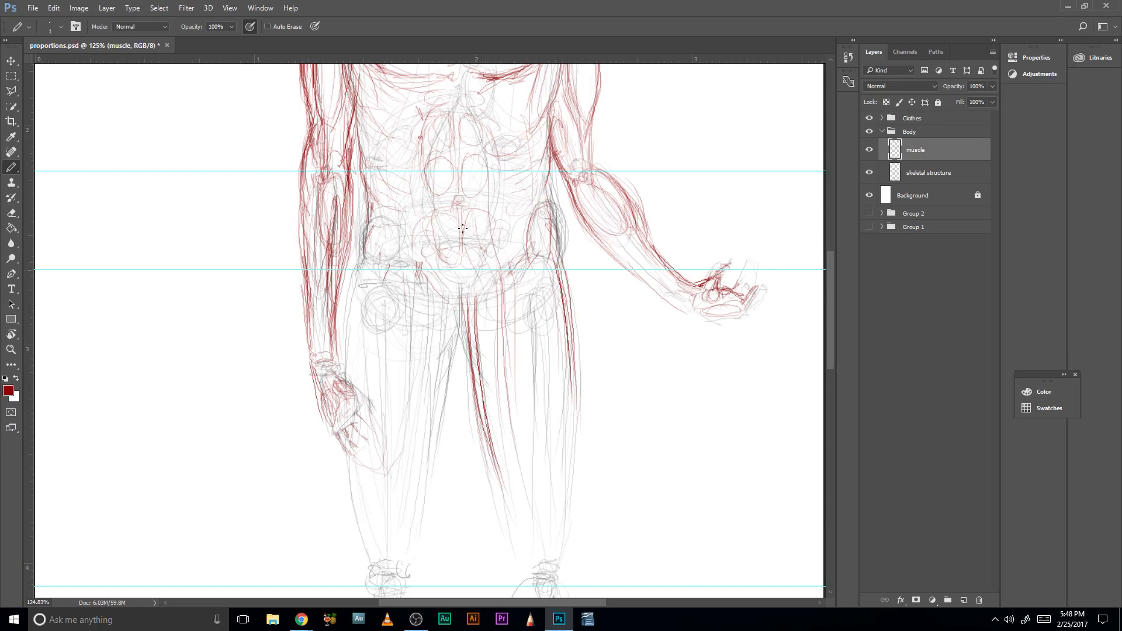
{"action": "left_click_drag", "start_coordinate": [516, 191], "coordinate": [508, 255]}
{"action": "mouse_move", "coordinate": [538, 274]}
{"action": "left_mouse_down"}
{"action": "mouse_move", "coordinate": [525, 407]}
{"action": "mouse_move", "coordinate": [536, 462]}
{"action": "mouse_move", "coordinate": [548, 420]}
{"action": "left_mouse_up"}
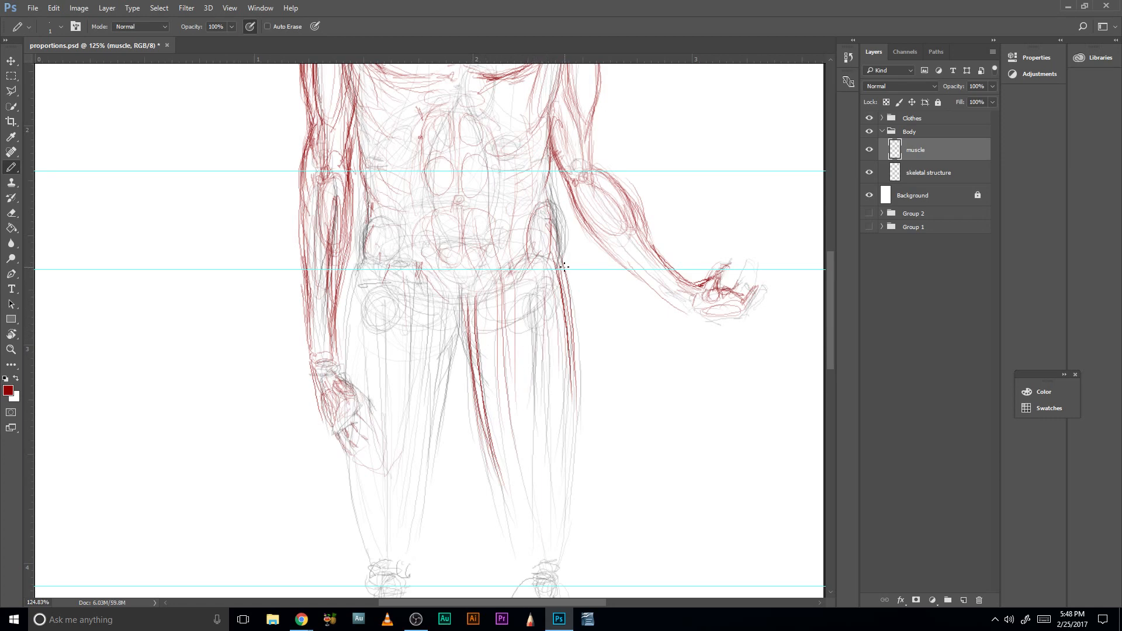
- Strengthen the viewer-right outer thigh contour and extend the front-thigh muscle lines down toward the knee
{"action": "left_click_drag", "start_coordinate": [563, 267], "coordinate": [578, 431]}
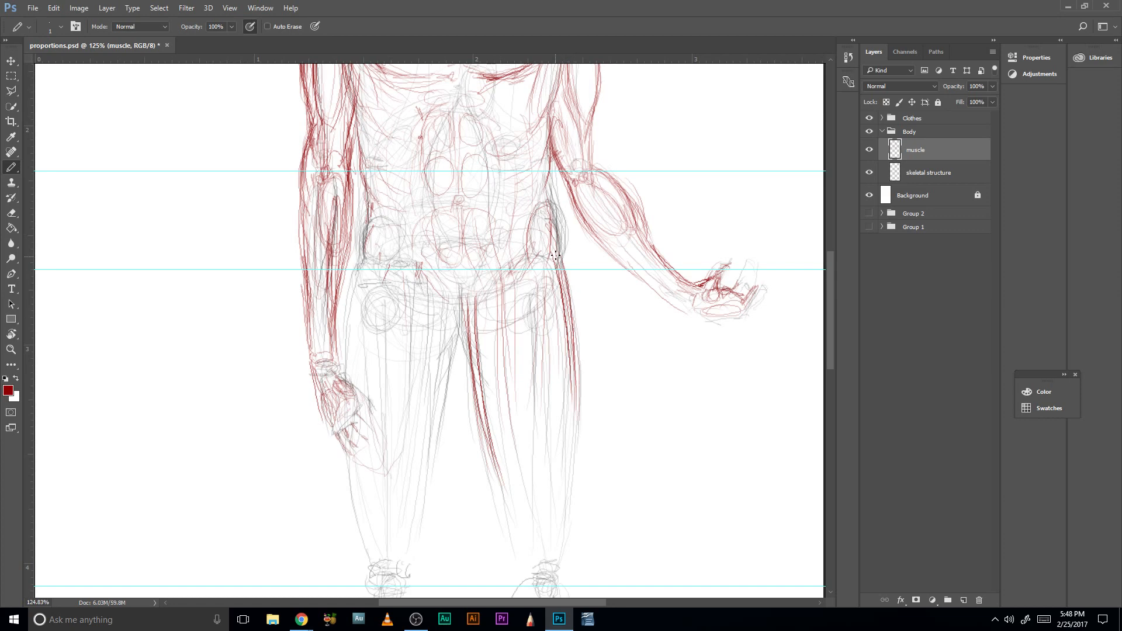
{"action": "mouse_move", "coordinate": [556, 255]}
{"action": "left_mouse_down"}
{"action": "mouse_move", "coordinate": [584, 371]}
{"action": "mouse_move", "coordinate": [583, 462]}
{"action": "left_mouse_up"}
{"action": "left_click_drag", "start_coordinate": [565, 270], "coordinate": [562, 477]}
{"action": "left_click_drag", "start_coordinate": [504, 292], "coordinate": [534, 514]}
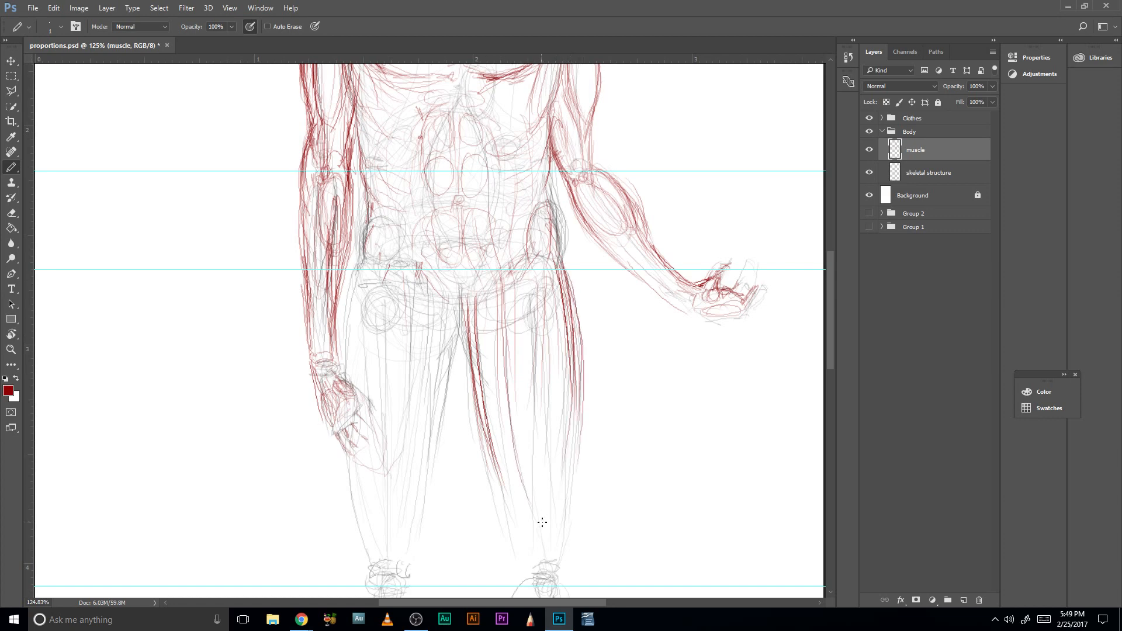
{"action": "mouse_move", "coordinate": [495, 313]}
{"action": "left_mouse_down"}
{"action": "mouse_move", "coordinate": [506, 444]}
{"action": "mouse_move", "coordinate": [532, 516]}
{"action": "left_mouse_up"}
{"action": "left_click_drag", "start_coordinate": [543, 371], "coordinate": [544, 539]}
{"action": "mouse_move", "coordinate": [503, 354]}
{"action": "left_mouse_down"}
{"action": "mouse_move", "coordinate": [544, 549]}
{"action": "mouse_move", "coordinate": [573, 310]}
{"action": "left_mouse_up"}
- Darken the viewer-right inner thigh contour and carry it down to the inner side of the knee
{"action": "left_click_drag", "start_coordinate": [511, 434], "coordinate": [509, 366]}
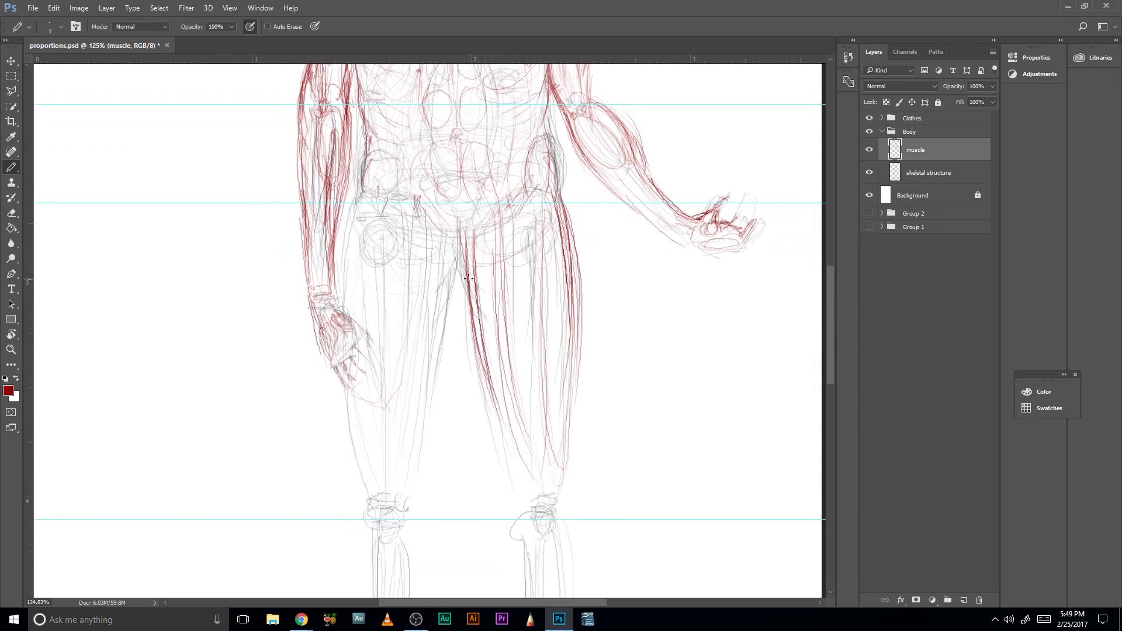
{"action": "left_click_drag", "start_coordinate": [471, 303], "coordinate": [494, 423]}
{"action": "left_click_drag", "start_coordinate": [470, 273], "coordinate": [505, 442]}
{"action": "left_click_drag", "start_coordinate": [480, 402], "coordinate": [503, 468]}
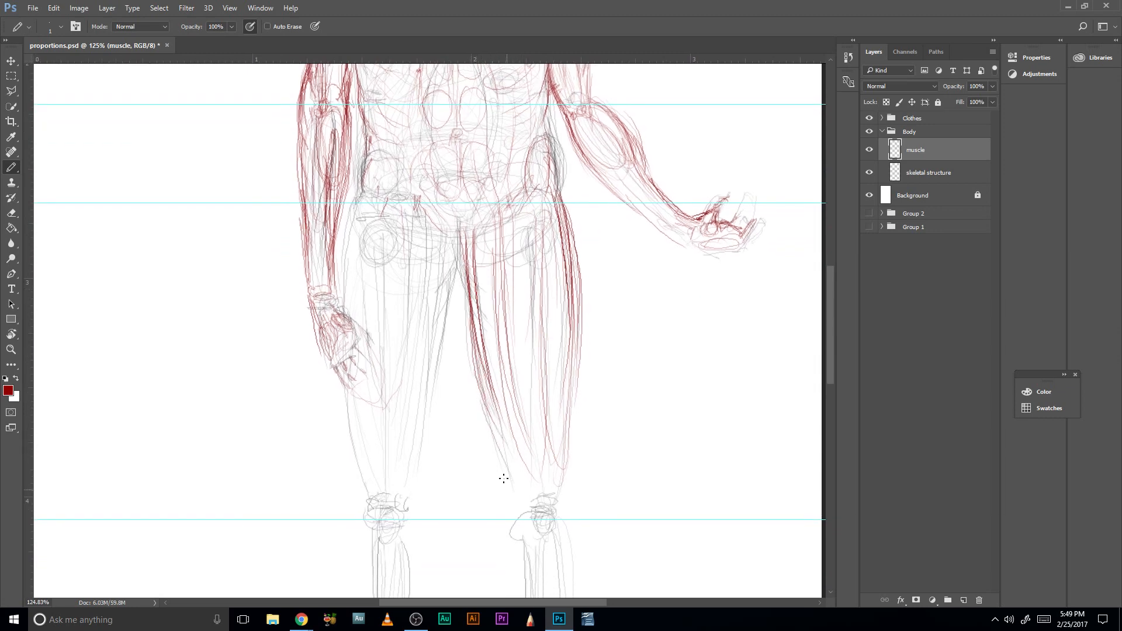
{"action": "left_click_drag", "start_coordinate": [500, 425], "coordinate": [518, 512]}
{"action": "mouse_move", "coordinate": [510, 449]}
{"action": "left_mouse_down"}
{"action": "mouse_move", "coordinate": [519, 514]}
{"action": "mouse_move", "coordinate": [529, 503]}
{"action": "mouse_move", "coordinate": [517, 493]}
{"action": "left_mouse_up"}
{"action": "left_click_drag", "start_coordinate": [503, 429], "coordinate": [510, 452]}
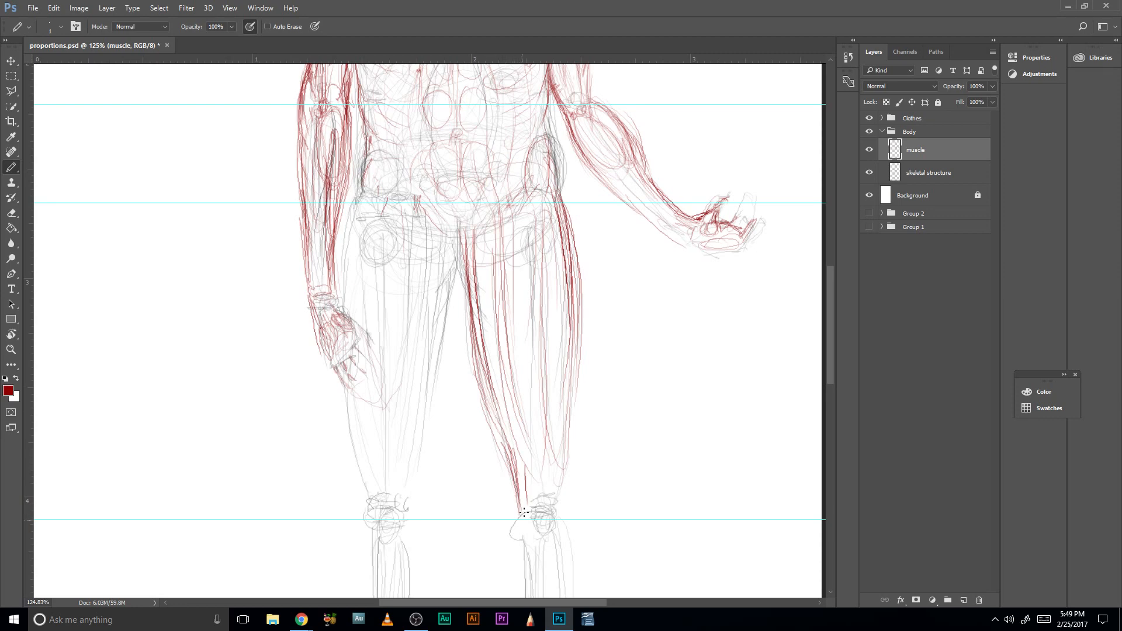
- Extend the viewer-right outer thigh contour to the knee and taper the front-thigh muscles above the kneecap
{"action": "left_click_drag", "start_coordinate": [567, 493], "coordinate": [566, 449]}
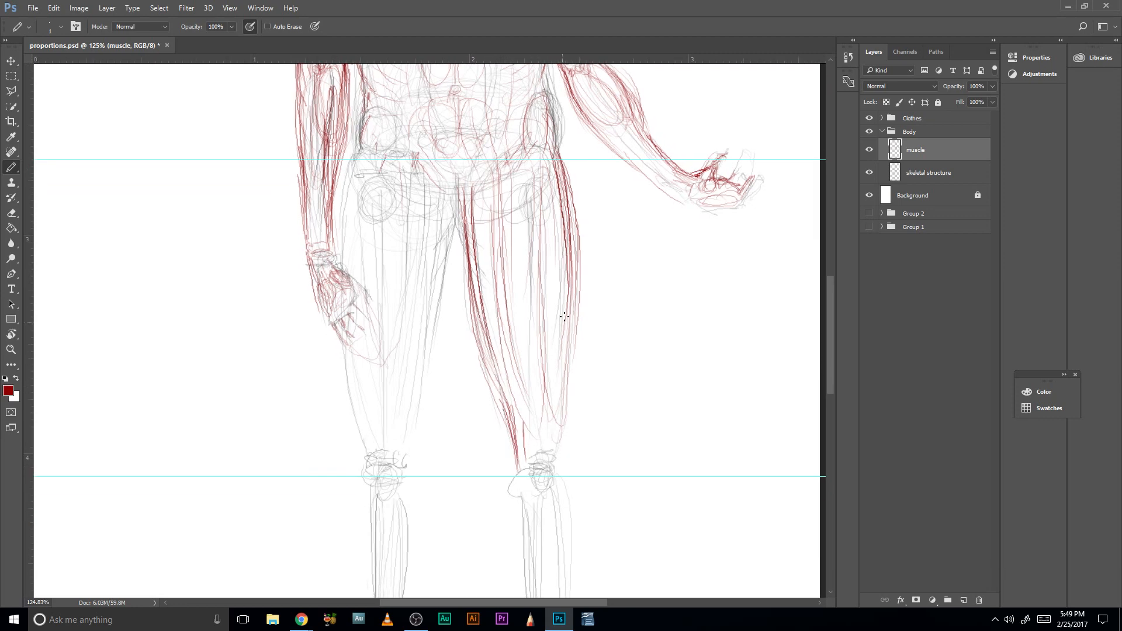
{"action": "left_click_drag", "start_coordinate": [569, 317], "coordinate": [563, 402]}
{"action": "left_click_drag", "start_coordinate": [582, 296], "coordinate": [577, 332]}
{"action": "left_click_drag", "start_coordinate": [581, 334], "coordinate": [574, 410]}
{"action": "mouse_move", "coordinate": [581, 246]}
{"action": "left_mouse_down"}
{"action": "mouse_move", "coordinate": [564, 427]}
{"action": "mouse_move", "coordinate": [551, 449]}
{"action": "left_mouse_up"}
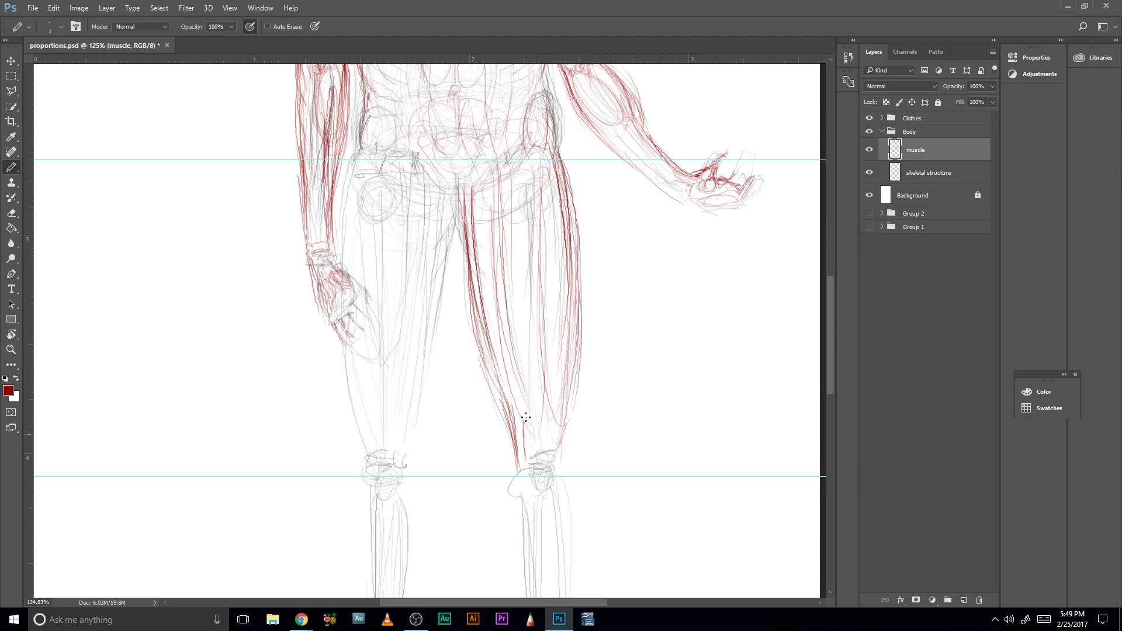
{"action": "left_click_drag", "start_coordinate": [516, 403], "coordinate": [542, 450]}
{"action": "mouse_move", "coordinate": [564, 402]}
{"action": "left_mouse_down"}
{"action": "mouse_move", "coordinate": [553, 469]}
{"action": "mouse_move", "coordinate": [550, 427]}
{"action": "mouse_move", "coordinate": [566, 443]}
{"action": "mouse_move", "coordinate": [541, 476]}
{"action": "mouse_move", "coordinate": [548, 458]}
{"action": "mouse_move", "coordinate": [531, 459]}
{"action": "mouse_move", "coordinate": [555, 453]}
{"action": "left_mouse_up"}
- Sketch the viewer-right knee, marking below the kneecap and drawing both side contours into the upper calf
{"action": "scroll", "coordinate": [561, 461], "scroll_direction": "down", "scroll_amount": 2}
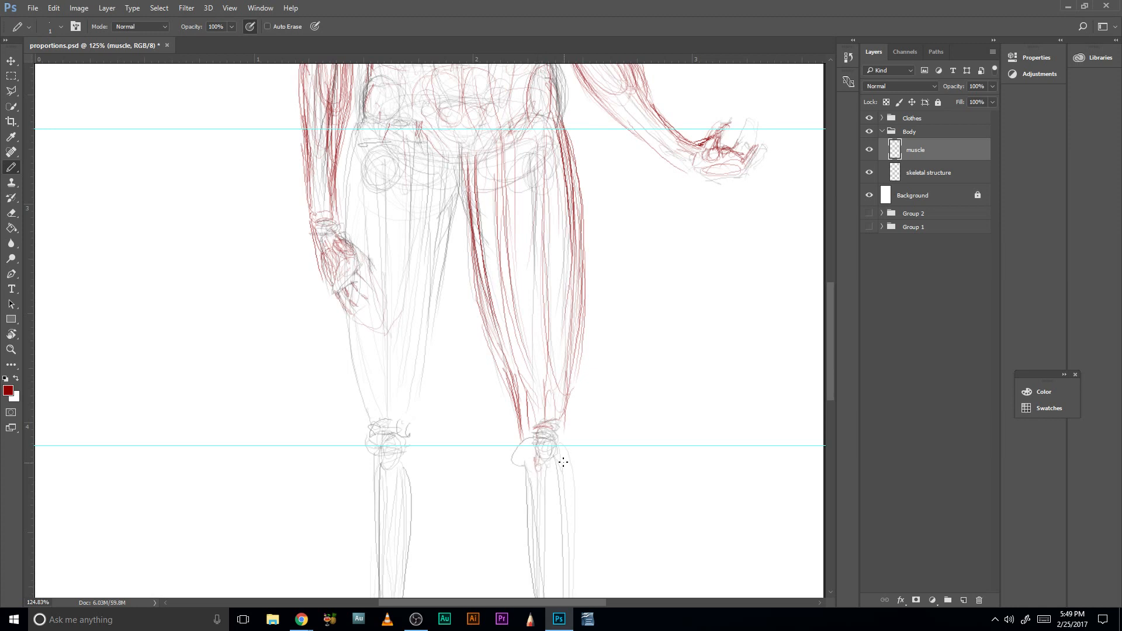
{"action": "left_click_drag", "start_coordinate": [561, 458], "coordinate": [555, 458]}
{"action": "mouse_move", "coordinate": [567, 416]}
{"action": "left_mouse_down"}
{"action": "mouse_move", "coordinate": [572, 378]}
{"action": "mouse_move", "coordinate": [567, 453]}
{"action": "mouse_move", "coordinate": [570, 376]}
{"action": "mouse_move", "coordinate": [568, 450]}
{"action": "left_mouse_up"}
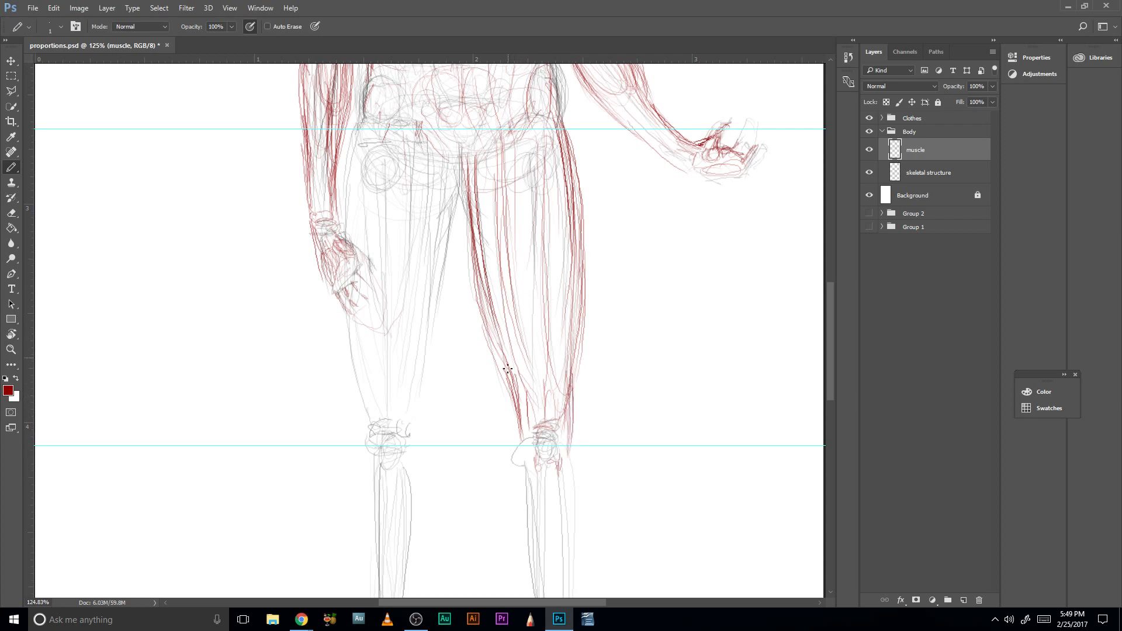
{"action": "mouse_move", "coordinate": [515, 404]}
{"action": "left_mouse_down"}
{"action": "mouse_move", "coordinate": [520, 446]}
{"action": "mouse_move", "coordinate": [515, 385]}
{"action": "left_mouse_up"}
{"action": "left_click_drag", "start_coordinate": [517, 432], "coordinate": [519, 497]}
{"action": "mouse_move", "coordinate": [572, 441]}
{"action": "left_mouse_down"}
{"action": "mouse_move", "coordinate": [572, 496]}
{"action": "mouse_move", "coordinate": [572, 482]}
{"action": "left_mouse_up"}
{"action": "mouse_move", "coordinate": [523, 440]}
{"action": "left_mouse_down"}
{"action": "mouse_move", "coordinate": [527, 487]}
{"action": "mouse_move", "coordinate": [519, 459]}
{"action": "left_mouse_up"}
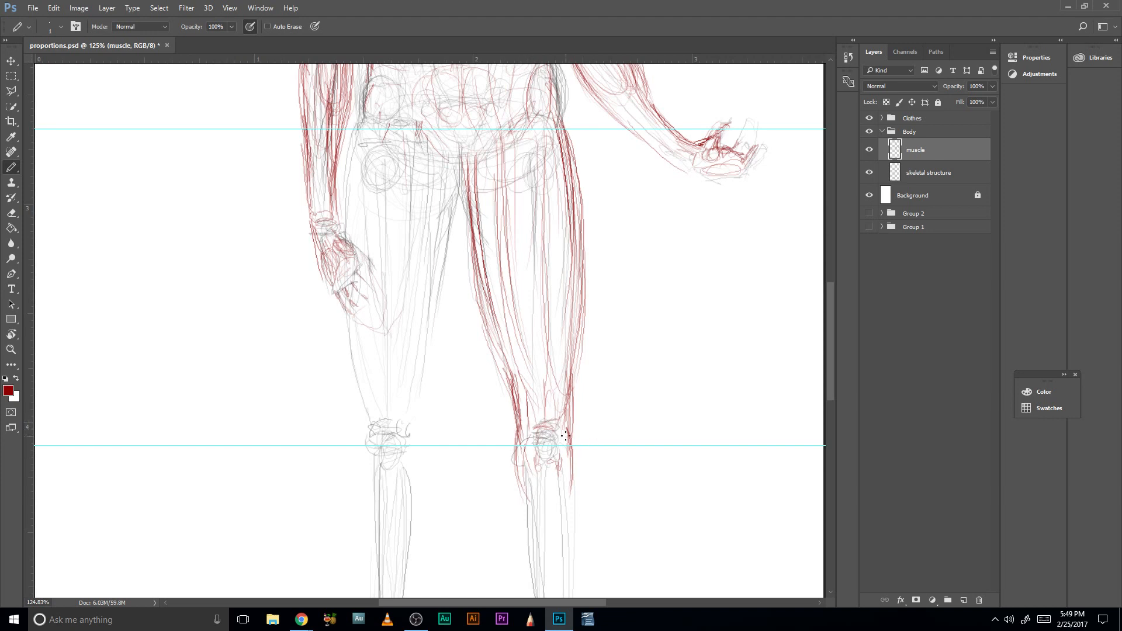
- Sketch the viewer-right outer calf contour below the knee and the narrow muscle running down beside the shin
{"action": "left_click_drag", "start_coordinate": [566, 436], "coordinate": [573, 277]}
{"action": "left_click_drag", "start_coordinate": [527, 349], "coordinate": [525, 373]}
{"action": "mouse_move", "coordinate": [534, 310]}
{"action": "left_mouse_down"}
{"action": "mouse_move", "coordinate": [536, 403]}
{"action": "mouse_move", "coordinate": [532, 326]}
{"action": "mouse_move", "coordinate": [589, 392]}
{"action": "left_mouse_up"}
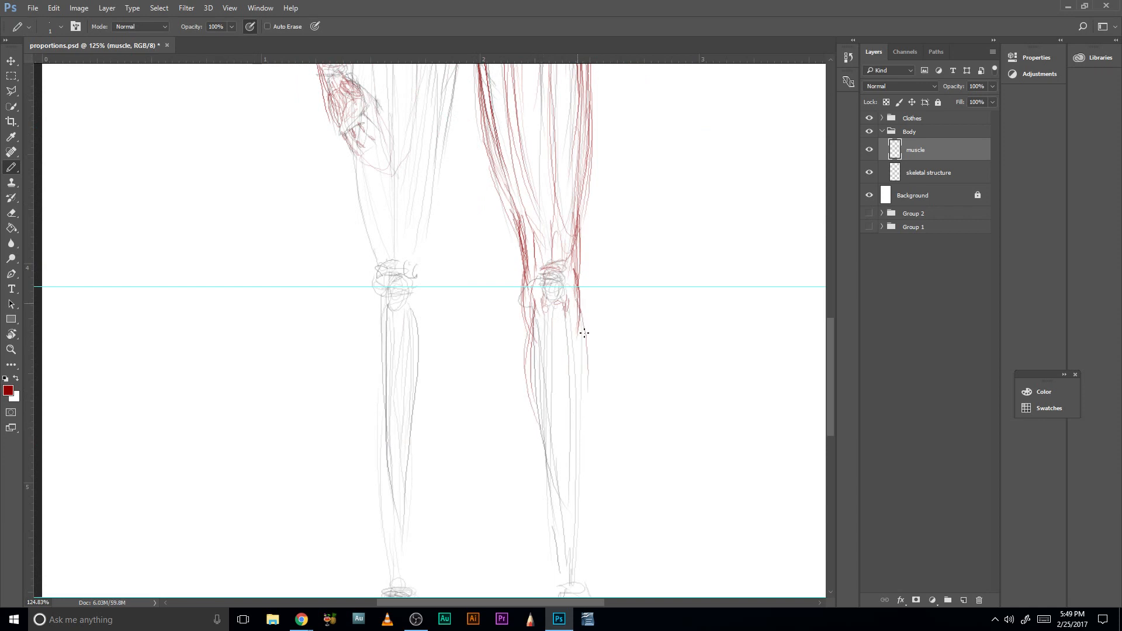
{"action": "left_click_drag", "start_coordinate": [580, 314], "coordinate": [587, 418]}
{"action": "left_click_drag", "start_coordinate": [578, 323], "coordinate": [588, 400]}
{"action": "left_click_drag", "start_coordinate": [584, 338], "coordinate": [587, 407]}
{"action": "mouse_move", "coordinate": [579, 316]}
{"action": "left_mouse_down"}
{"action": "mouse_move", "coordinate": [592, 392]}
{"action": "mouse_move", "coordinate": [570, 404]}
{"action": "mouse_move", "coordinate": [571, 450]}
{"action": "mouse_move", "coordinate": [577, 416]}
{"action": "left_mouse_up"}
{"action": "mouse_move", "coordinate": [564, 316]}
{"action": "left_mouse_down"}
{"action": "mouse_move", "coordinate": [579, 457]}
{"action": "mouse_move", "coordinate": [559, 319]}
{"action": "mouse_move", "coordinate": [594, 354]}
{"action": "mouse_move", "coordinate": [593, 427]}
{"action": "mouse_move", "coordinate": [568, 314]}
{"action": "mouse_move", "coordinate": [571, 489]}
{"action": "left_mouse_up"}
{"action": "mouse_move", "coordinate": [564, 324]}
{"action": "left_mouse_down"}
{"action": "mouse_move", "coordinate": [576, 432]}
{"action": "mouse_move", "coordinate": [562, 428]}
{"action": "mouse_move", "coordinate": [565, 450]}
{"action": "left_mouse_up"}
- Draw the curved inner calf muscle on the viewer-right leg with several overlapping strokes from below the knee
{"action": "mouse_move", "coordinate": [526, 308]}
{"action": "left_mouse_down"}
{"action": "mouse_move", "coordinate": [533, 409]}
{"action": "mouse_move", "coordinate": [541, 450]}
{"action": "left_mouse_up"}
{"action": "left_click_drag", "start_coordinate": [522, 342], "coordinate": [541, 451]}
{"action": "left_click_drag", "start_coordinate": [524, 372], "coordinate": [541, 452]}
{"action": "left_click_drag", "start_coordinate": [523, 339], "coordinate": [535, 450]}
- Widen the outer calf bulge on the viewer-right leg and curve it inward toward the lower leg
{"action": "left_click_drag", "start_coordinate": [582, 310], "coordinate": [597, 413]}
{"action": "left_click_drag", "start_coordinate": [585, 358], "coordinate": [585, 423]}
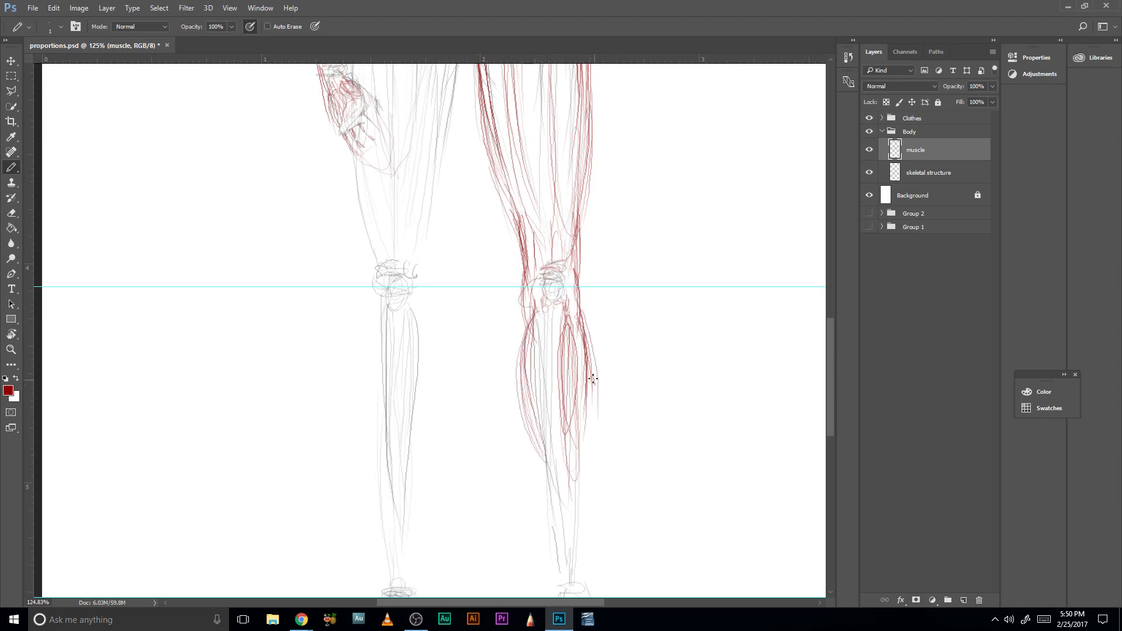
{"action": "mouse_move", "coordinate": [594, 379]}
{"action": "left_mouse_down"}
{"action": "mouse_move", "coordinate": [583, 481]}
{"action": "mouse_move", "coordinate": [586, 466]}
{"action": "left_mouse_up"}
- Carry the inner and outer calf contours of the viewer-right leg down to the ankle, darkening both edges
{"action": "left_click_drag", "start_coordinate": [567, 505], "coordinate": [555, 411]}
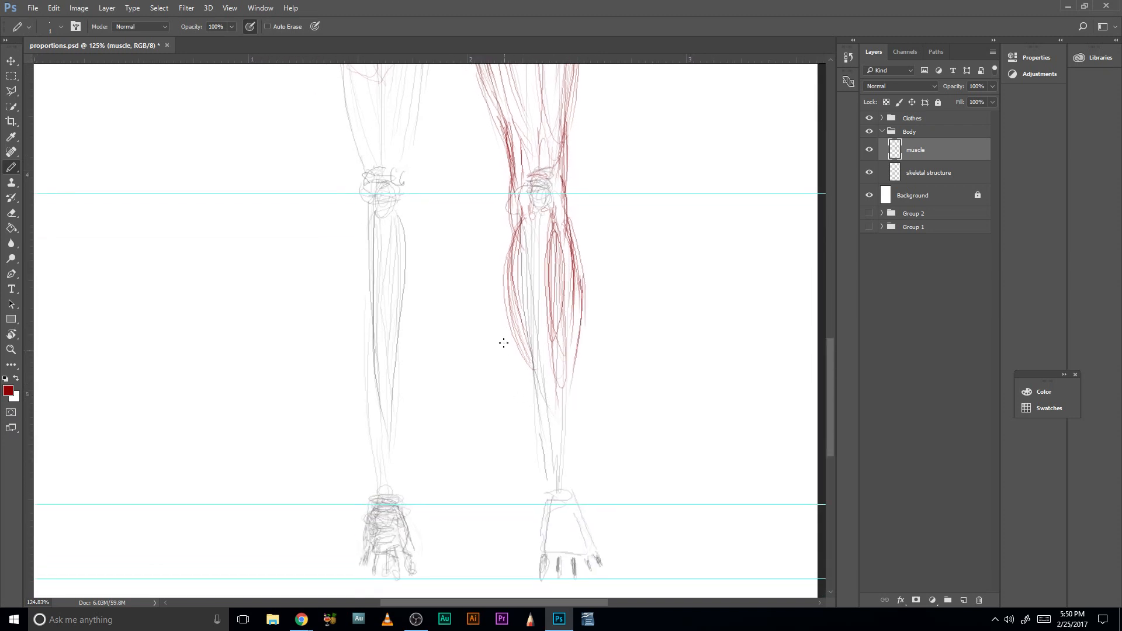
{"action": "mouse_move", "coordinate": [511, 243]}
{"action": "left_mouse_down"}
{"action": "mouse_move", "coordinate": [517, 358]}
{"action": "mouse_move", "coordinate": [532, 400]}
{"action": "left_mouse_up"}
{"action": "left_click_drag", "start_coordinate": [511, 321], "coordinate": [538, 459]}
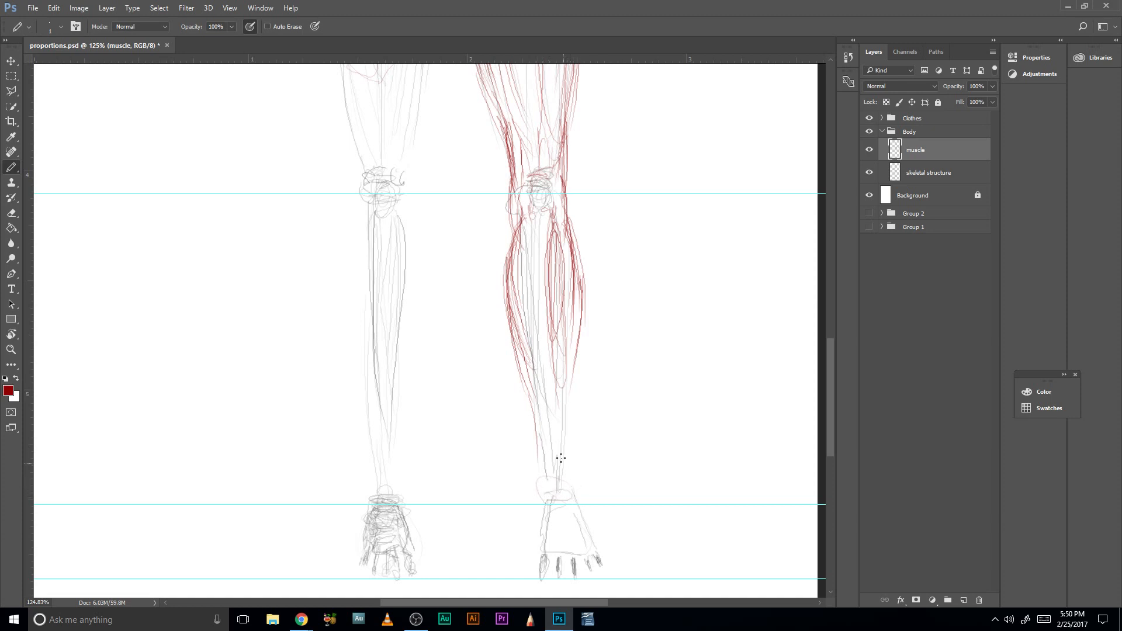
{"action": "left_click_drag", "start_coordinate": [577, 348], "coordinate": [568, 411]}
{"action": "mouse_move", "coordinate": [574, 233]}
{"action": "left_mouse_down"}
{"action": "mouse_move", "coordinate": [584, 271]}
{"action": "mouse_move", "coordinate": [573, 405]}
{"action": "left_mouse_up"}
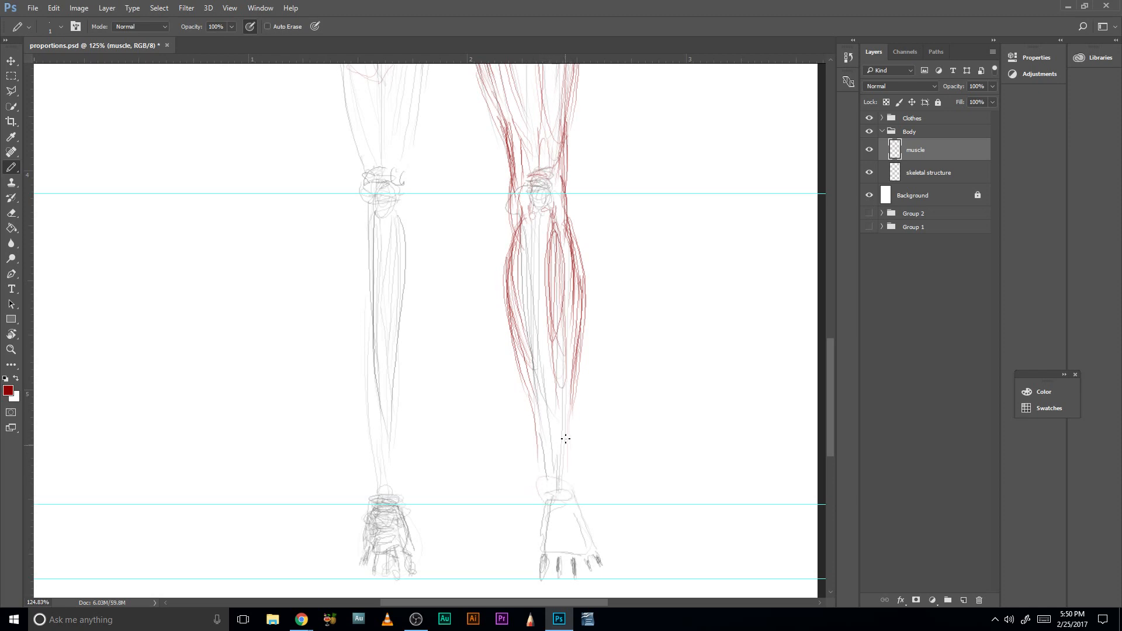
{"action": "mouse_move", "coordinate": [573, 393]}
{"action": "left_mouse_down"}
{"action": "mouse_move", "coordinate": [574, 483]}
{"action": "mouse_move", "coordinate": [573, 426]}
{"action": "left_mouse_up"}
{"action": "left_click_drag", "start_coordinate": [571, 486], "coordinate": [570, 418]}
{"action": "left_click_drag", "start_coordinate": [526, 374], "coordinate": [534, 439]}
{"action": "left_click_drag", "start_coordinate": [506, 327], "coordinate": [543, 438]}
- Add lower-leg tendon lines near the viewer-right ankle and reinforce the long muscle beside the shin
{"action": "scroll", "coordinate": [545, 472], "scroll_direction": "down", "scroll_amount": 2}
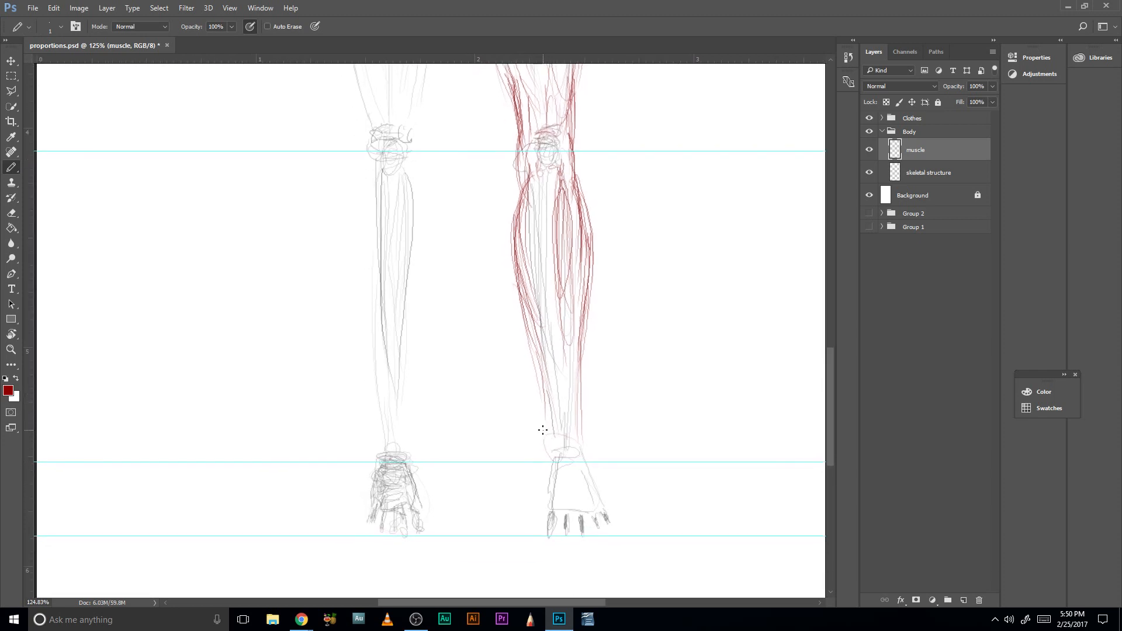
{"action": "mouse_move", "coordinate": [532, 353]}
{"action": "left_mouse_down"}
{"action": "mouse_move", "coordinate": [545, 427]}
{"action": "mouse_move", "coordinate": [547, 415]}
{"action": "left_mouse_up"}
{"action": "left_click_drag", "start_coordinate": [549, 350], "coordinate": [557, 417]}
{"action": "left_click_drag", "start_coordinate": [558, 279], "coordinate": [564, 402]}
{"action": "mouse_move", "coordinate": [564, 213]}
{"action": "left_mouse_down"}
{"action": "mouse_move", "coordinate": [556, 251]}
{"action": "mouse_move", "coordinate": [571, 194]}
{"action": "left_mouse_up"}
{"action": "left_click_drag", "start_coordinate": [560, 314], "coordinate": [567, 395]}
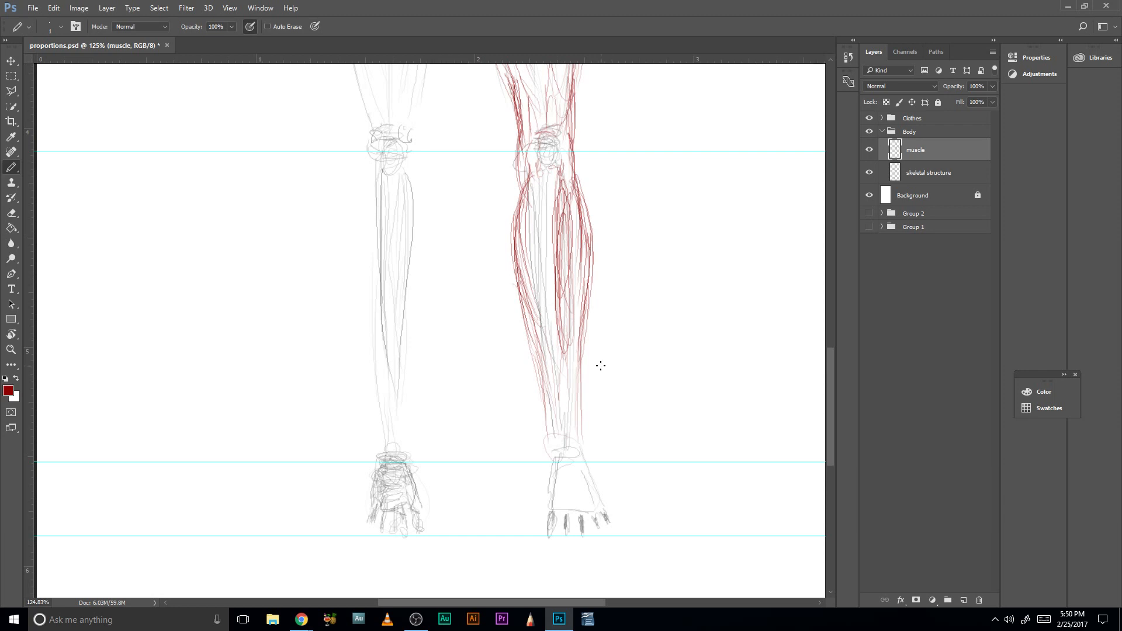
- Draw long red muscle strokes beside the shin on the viewer-right leg, from below the knee through the calf
{"action": "scroll", "coordinate": [599, 374], "scroll_direction": "up", "scroll_amount": 3}
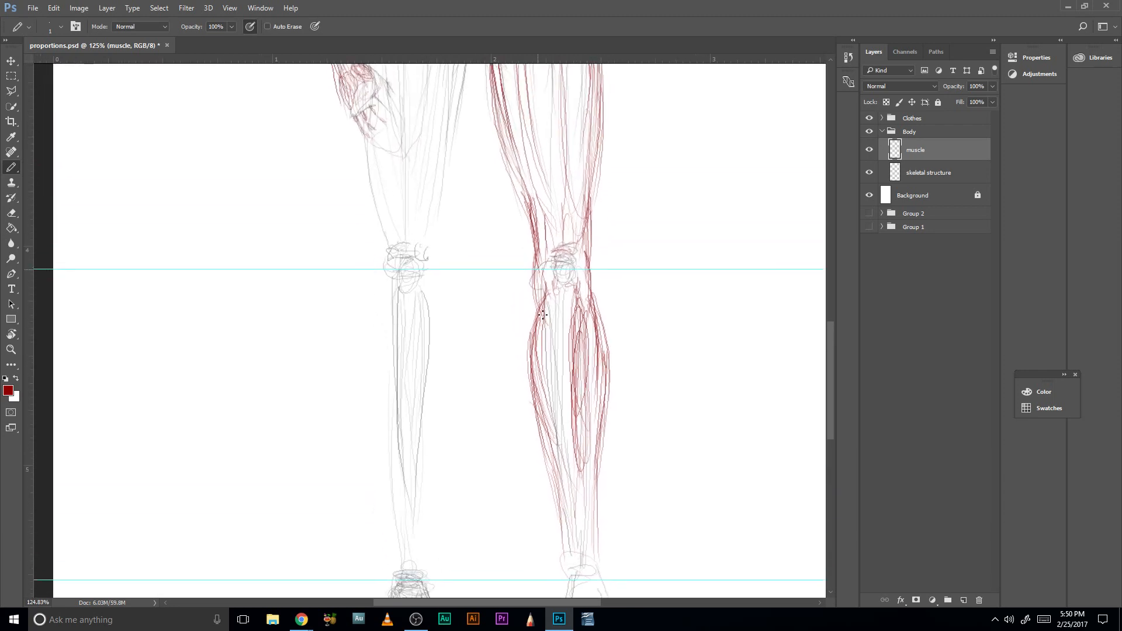
{"action": "mouse_move", "coordinate": [547, 281]}
{"action": "left_mouse_down"}
{"action": "mouse_move", "coordinate": [570, 365]}
{"action": "mouse_move", "coordinate": [562, 424]}
{"action": "left_mouse_up"}
{"action": "left_click_drag", "start_coordinate": [541, 335], "coordinate": [571, 351]}
- Sketch the red ankle outline and the tendon lines fanning toward the toes of the viewer-right foot
{"action": "left_click_drag", "start_coordinate": [581, 406], "coordinate": [574, 328]}
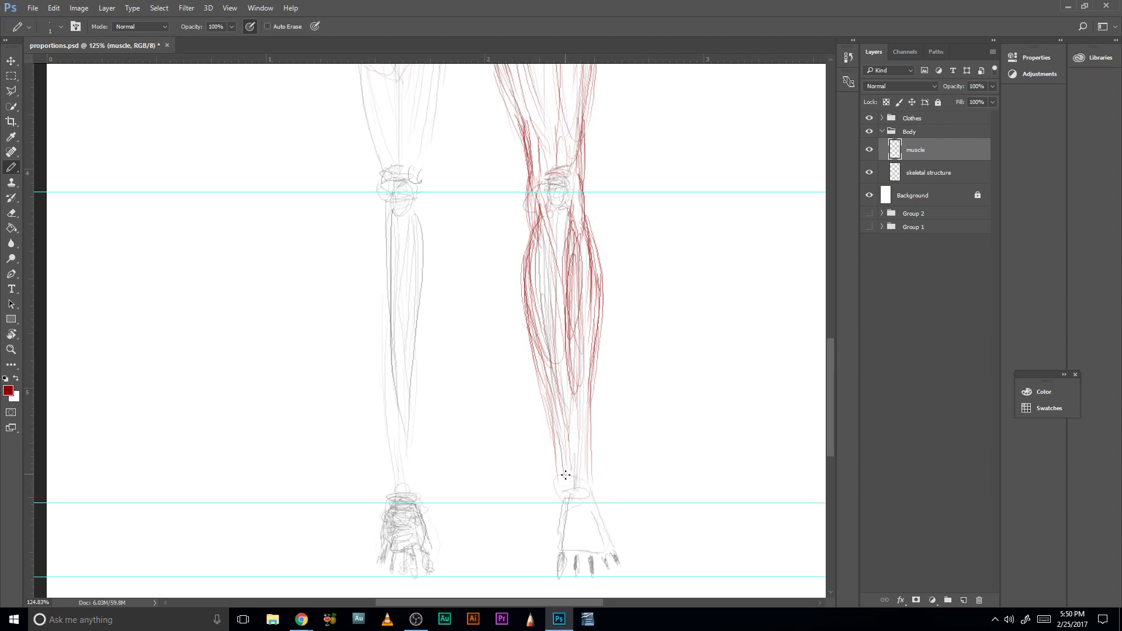
{"action": "mouse_move", "coordinate": [570, 476]}
{"action": "left_mouse_down"}
{"action": "mouse_move", "coordinate": [568, 419]}
{"action": "mouse_move", "coordinate": [570, 464]}
{"action": "left_mouse_up"}
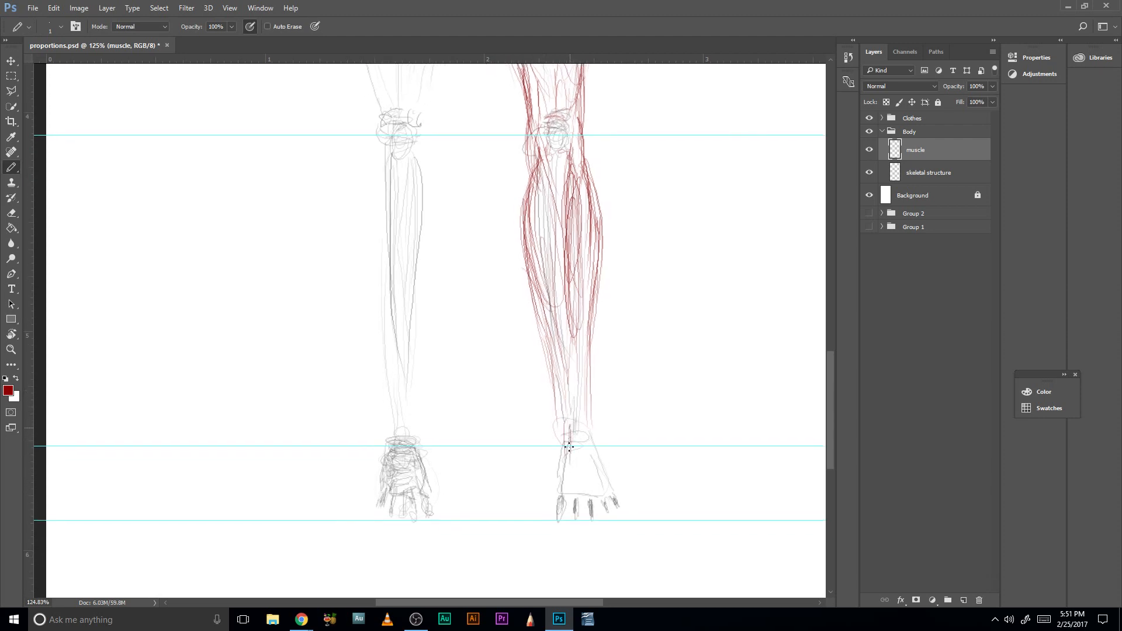
{"action": "mouse_move", "coordinate": [565, 425]}
{"action": "left_mouse_down"}
{"action": "mouse_move", "coordinate": [585, 460]}
{"action": "mouse_move", "coordinate": [590, 447]}
{"action": "mouse_move", "coordinate": [573, 423]}
{"action": "mouse_move", "coordinate": [564, 498]}
{"action": "left_mouse_up"}
{"action": "mouse_move", "coordinate": [579, 459]}
{"action": "left_mouse_down"}
{"action": "mouse_move", "coordinate": [576, 508]}
{"action": "mouse_move", "coordinate": [583, 488]}
{"action": "mouse_move", "coordinate": [608, 507]}
{"action": "mouse_move", "coordinate": [612, 491]}
{"action": "left_mouse_up"}
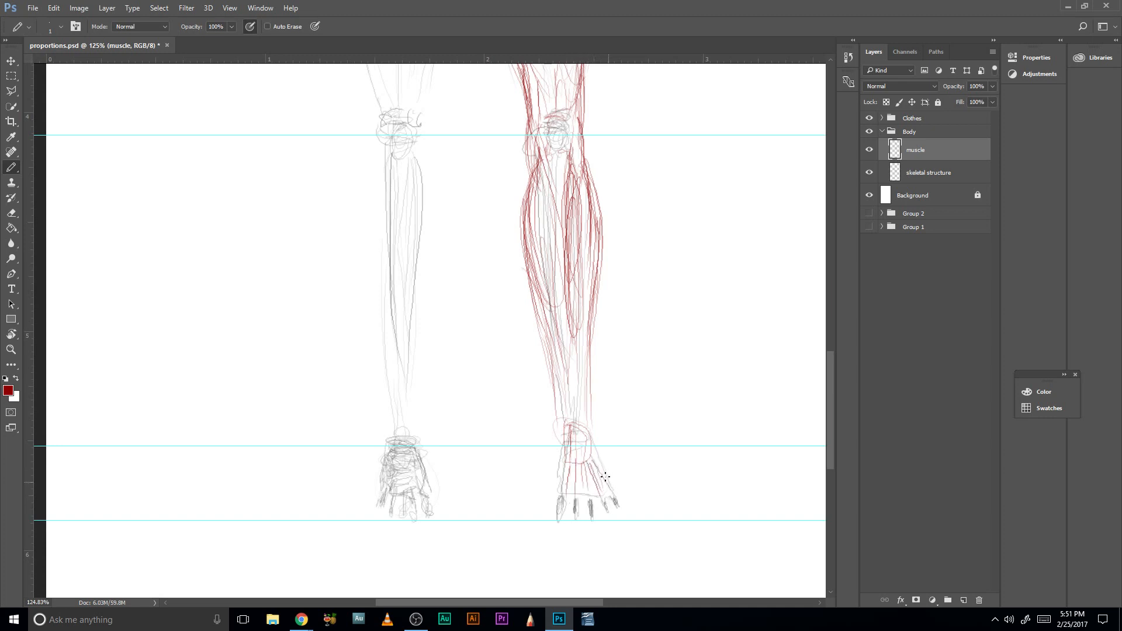
{"action": "left_click_drag", "start_coordinate": [568, 457], "coordinate": [561, 494]}
{"action": "left_click_drag", "start_coordinate": [564, 440], "coordinate": [560, 495]}
{"action": "left_click_drag", "start_coordinate": [562, 439], "coordinate": [560, 458]}
{"action": "left_click_drag", "start_coordinate": [560, 367], "coordinate": [555, 424]}
- Reinforce the inner and outer calf contours of the viewer-right leg with additional red strokes
{"action": "mouse_move", "coordinate": [556, 342]}
{"action": "left_mouse_down"}
{"action": "mouse_move", "coordinate": [553, 404]}
{"action": "mouse_move", "coordinate": [566, 400]}
{"action": "mouse_move", "coordinate": [563, 363]}
{"action": "mouse_move", "coordinate": [591, 405]}
{"action": "mouse_move", "coordinate": [601, 463]}
{"action": "left_mouse_up"}
{"action": "mouse_move", "coordinate": [565, 223]}
{"action": "left_mouse_down"}
{"action": "mouse_move", "coordinate": [580, 429]}
{"action": "mouse_move", "coordinate": [604, 383]}
{"action": "mouse_move", "coordinate": [600, 288]}
{"action": "left_mouse_up"}
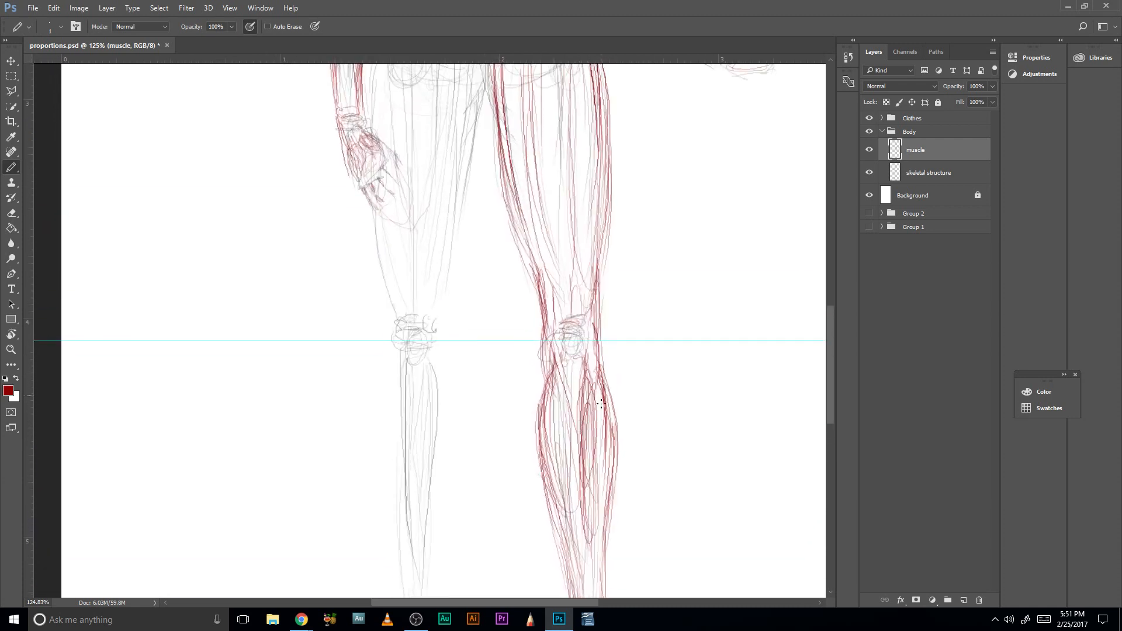
{"action": "key", "text": "Caps_Lock"}
{"action": "left_click_drag", "start_coordinate": [528, 444], "coordinate": [558, 547]}
{"action": "left_click_drag", "start_coordinate": [536, 485], "coordinate": [565, 582]}
{"action": "left_click_drag", "start_coordinate": [619, 456], "coordinate": [628, 527]}
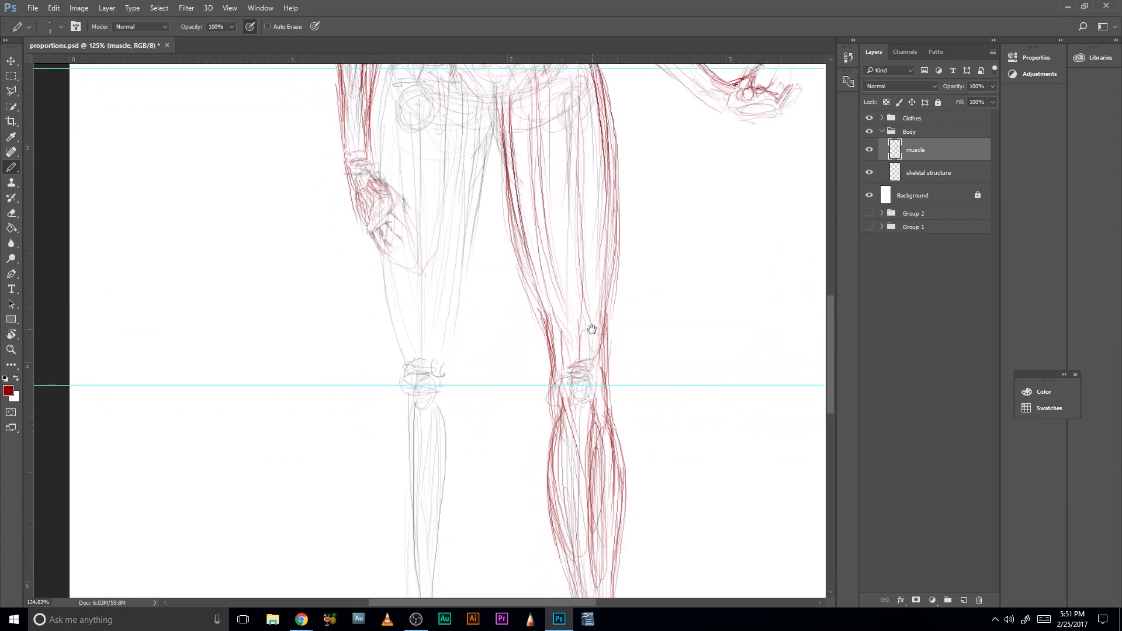
- Darken the inner thigh contour of the viewer-right leg and strengthen the lines beside its knee
{"action": "left_click_drag", "start_coordinate": [517, 224], "coordinate": [539, 310]}
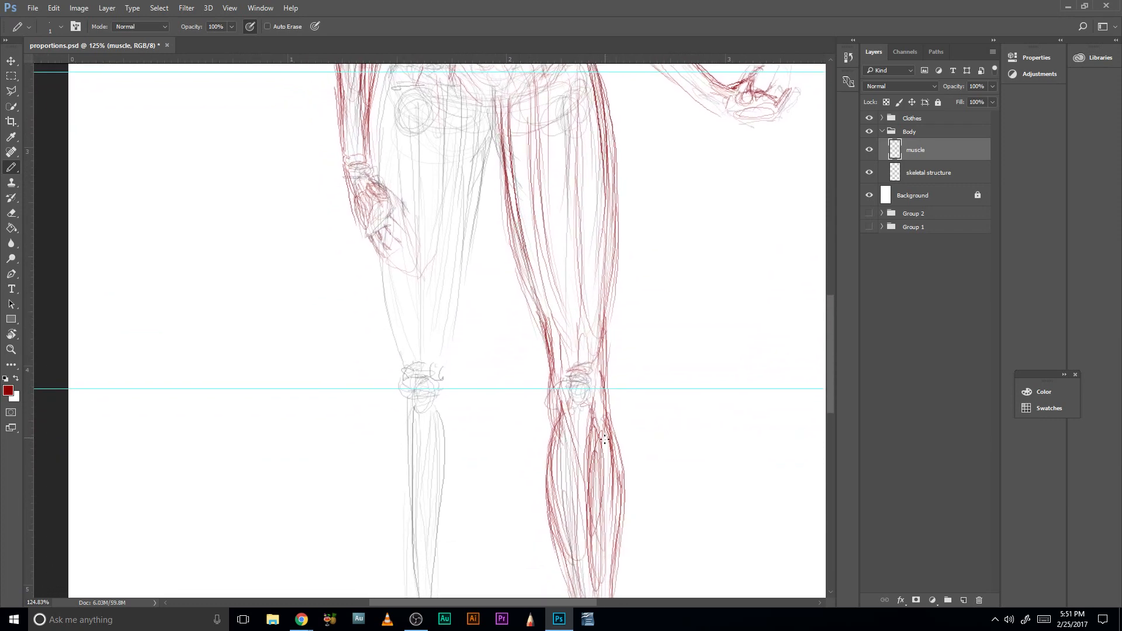
{"action": "left_click_drag", "start_coordinate": [589, 451], "coordinate": [585, 374]}
{"action": "left_click_drag", "start_coordinate": [547, 316], "coordinate": [546, 377]}
- Outline the V-shaped lower abdomen in red, with a horizontal upper edge and sides converging at the groin
{"action": "mouse_move", "coordinate": [552, 334]}
{"action": "left_mouse_down"}
{"action": "mouse_move", "coordinate": [545, 374]}
{"action": "mouse_move", "coordinate": [612, 428]}
{"action": "mouse_move", "coordinate": [657, 518]}
{"action": "left_mouse_up"}
{"action": "left_click_drag", "start_coordinate": [601, 278], "coordinate": [568, 338]}
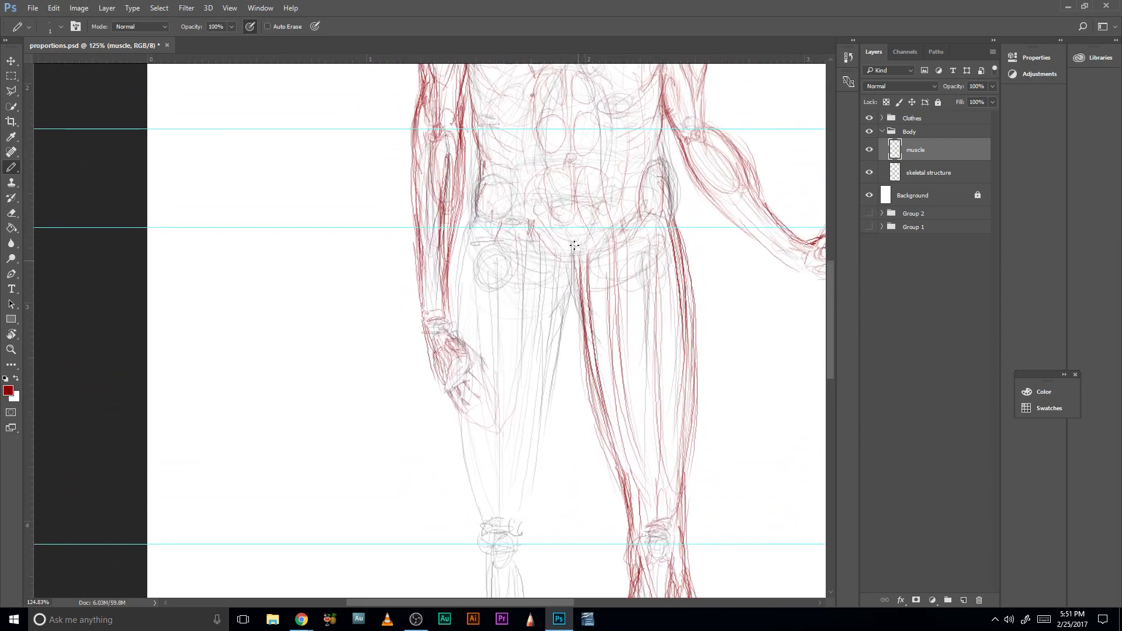
{"action": "left_click_drag", "start_coordinate": [559, 225], "coordinate": [529, 353]}
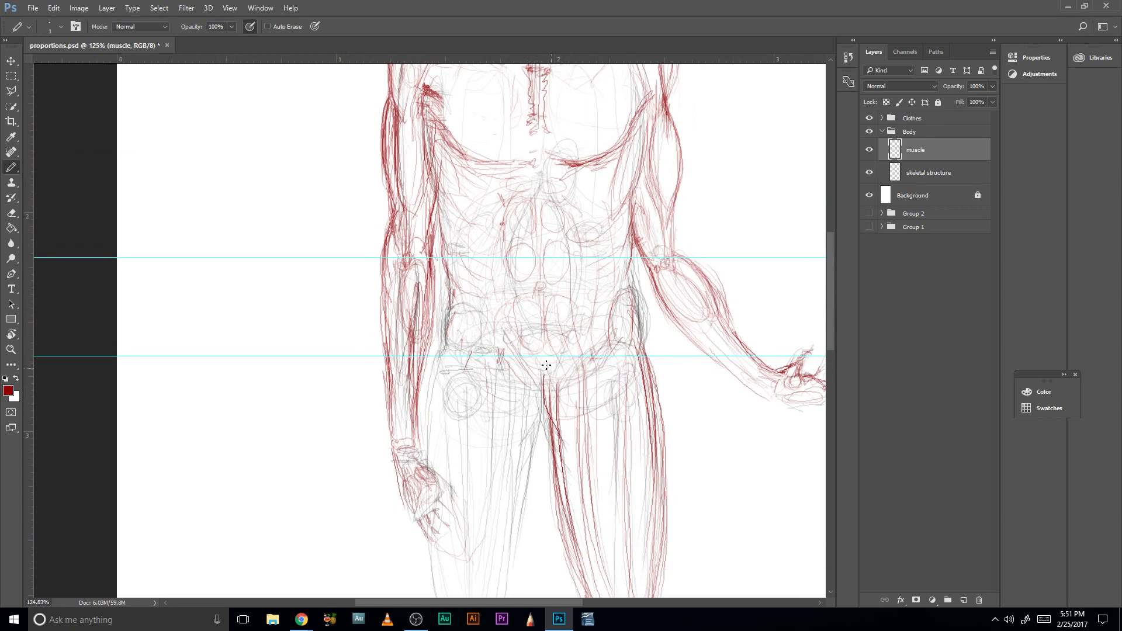
{"action": "left_click_drag", "start_coordinate": [583, 332], "coordinate": [557, 375]}
{"action": "mouse_move", "coordinate": [506, 337]}
{"action": "left_mouse_down"}
{"action": "mouse_move", "coordinate": [551, 345]}
{"action": "mouse_move", "coordinate": [566, 336]}
{"action": "mouse_move", "coordinate": [556, 376]}
{"action": "mouse_move", "coordinate": [536, 382]}
{"action": "left_mouse_up"}
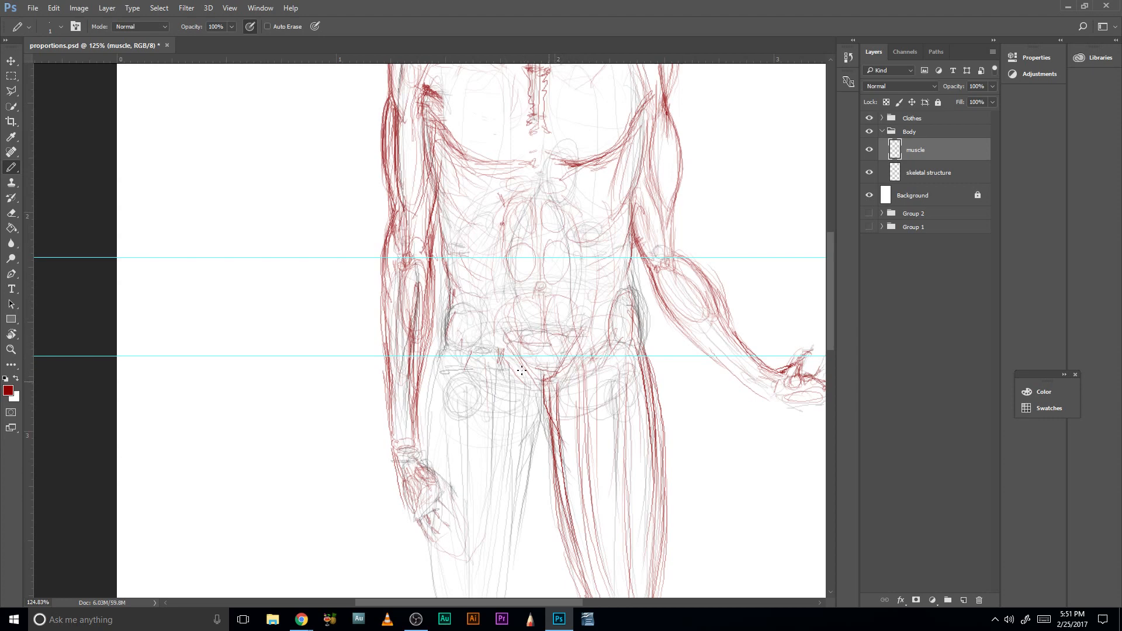
{"action": "mouse_move", "coordinate": [502, 327]}
{"action": "left_mouse_down"}
{"action": "mouse_move", "coordinate": [530, 386]}
{"action": "mouse_move", "coordinate": [561, 380]}
{"action": "left_mouse_up"}
{"action": "left_click_drag", "start_coordinate": [581, 336], "coordinate": [546, 389]}
{"action": "left_click_drag", "start_coordinate": [507, 339], "coordinate": [577, 347]}
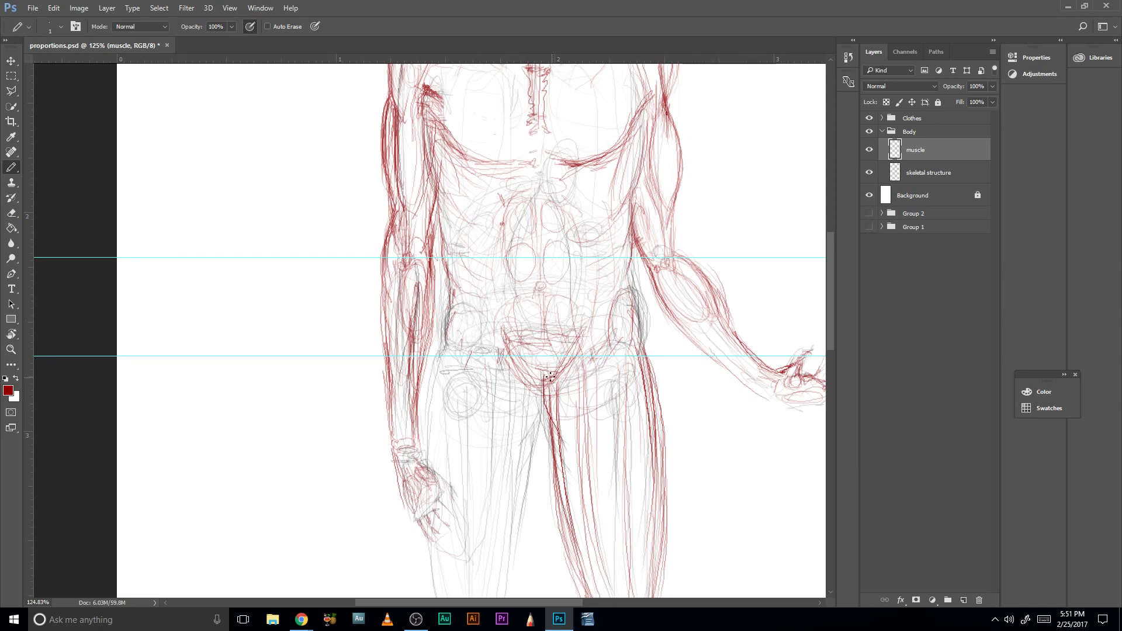
{"action": "mouse_move", "coordinate": [548, 375]}
{"action": "left_mouse_down"}
{"action": "mouse_move", "coordinate": [556, 408]}
{"action": "mouse_move", "coordinate": [563, 363]}
{"action": "mouse_move", "coordinate": [556, 386]}
{"action": "left_mouse_up"}
- Add long red muscle lines running down from the groin on the upper inner thighs of both legs
{"action": "left_click_drag", "start_coordinate": [527, 393], "coordinate": [523, 422]}
{"action": "left_click_drag", "start_coordinate": [449, 331], "coordinate": [430, 412]}
{"action": "left_click_drag", "start_coordinate": [516, 383], "coordinate": [504, 486]}
{"action": "left_click_drag", "start_coordinate": [576, 391], "coordinate": [591, 512]}
{"action": "left_click_drag", "start_coordinate": [568, 357], "coordinate": [580, 452]}
{"action": "left_click_drag", "start_coordinate": [517, 364], "coordinate": [506, 498]}
{"action": "left_click_drag", "start_coordinate": [528, 366], "coordinate": [517, 462]}
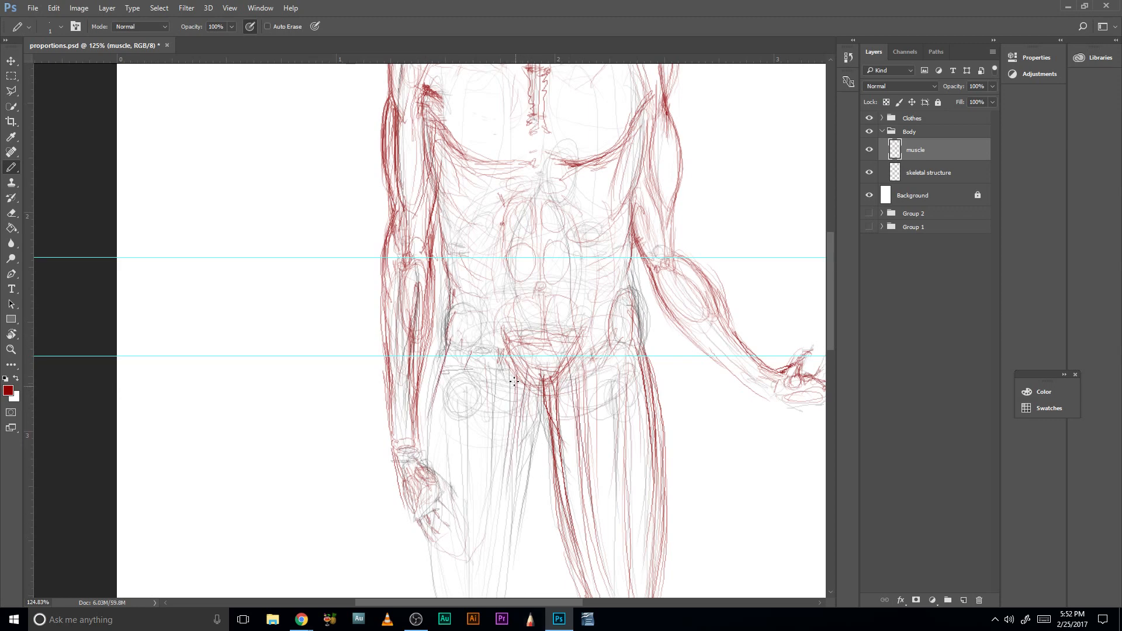
- Sketch the viewer-left hip crease and the outer hip contour running down beside the forearm
{"action": "left_click_drag", "start_coordinate": [514, 375], "coordinate": [475, 395]}
{"action": "left_click_drag", "start_coordinate": [447, 348], "coordinate": [433, 409]}
{"action": "left_click_drag", "start_coordinate": [442, 367], "coordinate": [432, 442]}
- Strengthen the viewer-left inner thigh with red strokes running down from the groin
{"action": "left_click_drag", "start_coordinate": [548, 426], "coordinate": [567, 352]}
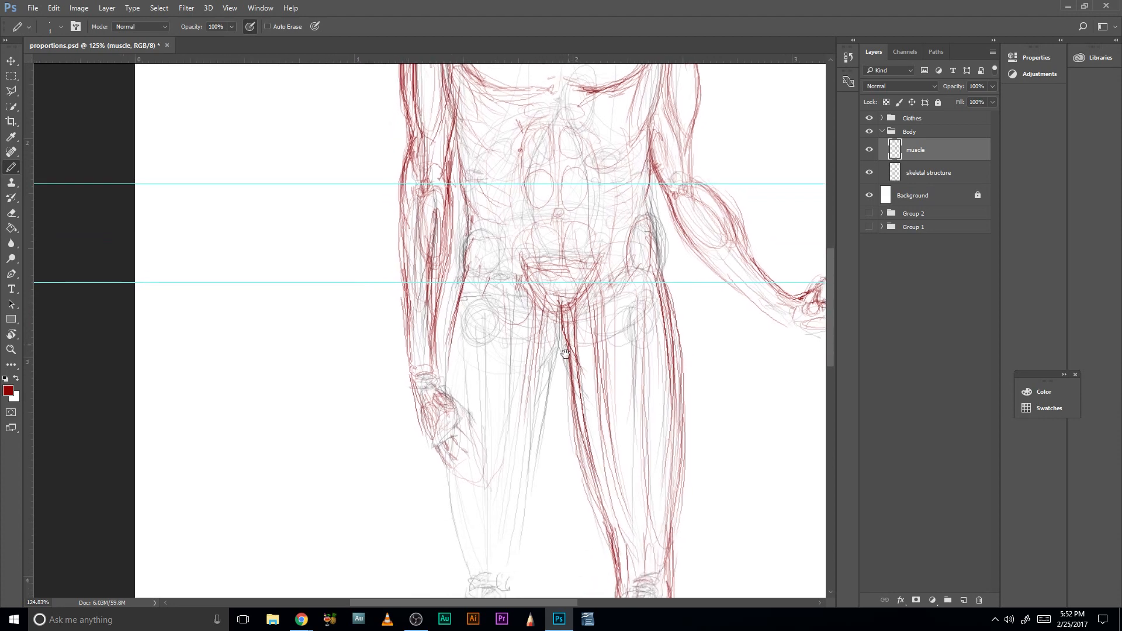
{"action": "left_click_drag", "start_coordinate": [561, 311], "coordinate": [548, 382]}
{"action": "left_click_drag", "start_coordinate": [562, 318], "coordinate": [544, 397]}
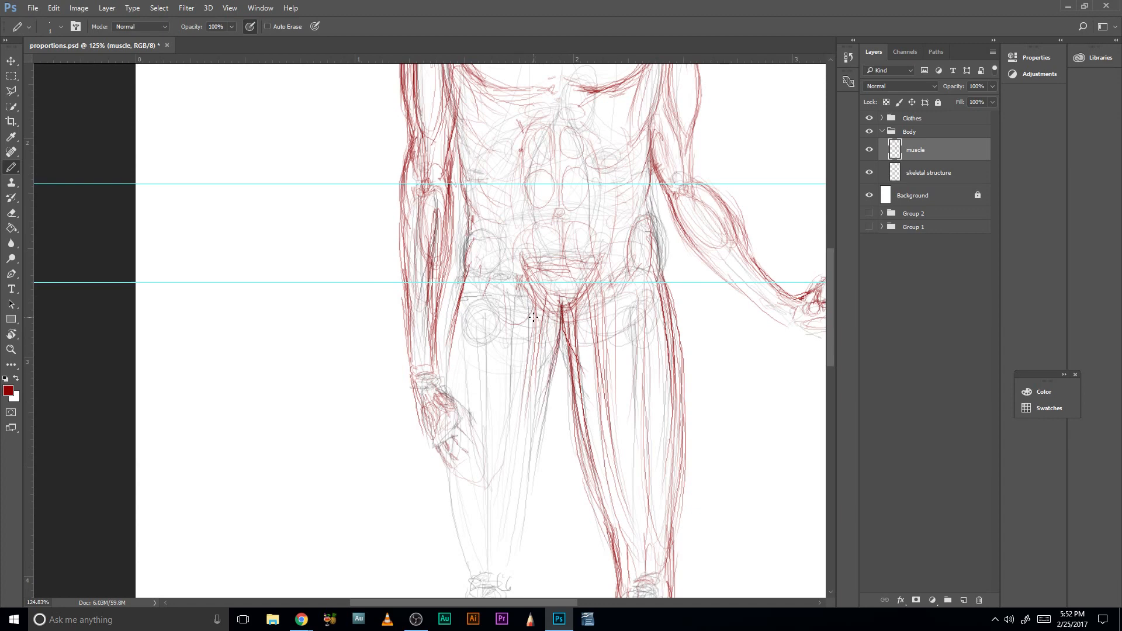
{"action": "left_click_drag", "start_coordinate": [538, 317], "coordinate": [525, 460]}
- Build up the viewer-left outer hip contour with short overlapping red strokes around the hip guide line
{"action": "mouse_move", "coordinate": [462, 282]}
{"action": "left_mouse_down"}
{"action": "mouse_move", "coordinate": [445, 388]}
{"action": "mouse_move", "coordinate": [466, 269]}
{"action": "left_mouse_up"}
{"action": "mouse_move", "coordinate": [451, 330]}
{"action": "left_mouse_down"}
{"action": "mouse_move", "coordinate": [467, 231]}
{"action": "mouse_move", "coordinate": [461, 284]}
{"action": "left_mouse_up"}
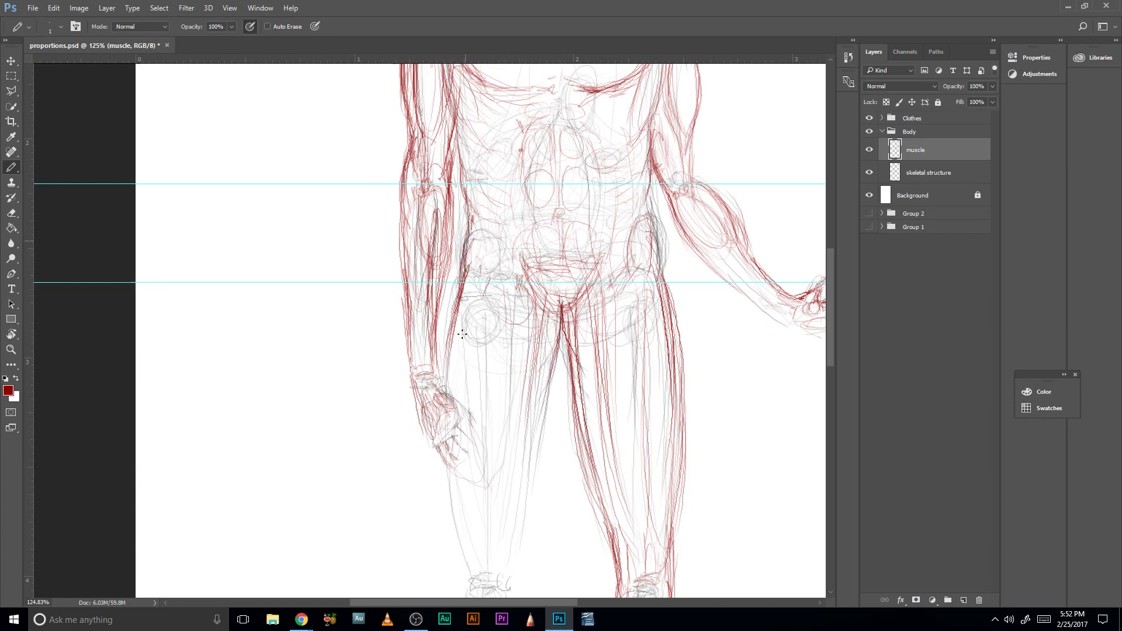
{"action": "left_click_drag", "start_coordinate": [462, 334], "coordinate": [468, 244]}
{"action": "left_click_drag", "start_coordinate": [454, 311], "coordinate": [459, 280]}
{"action": "left_click_drag", "start_coordinate": [445, 351], "coordinate": [460, 300]}
{"action": "left_click_drag", "start_coordinate": [469, 255], "coordinate": [463, 281]}
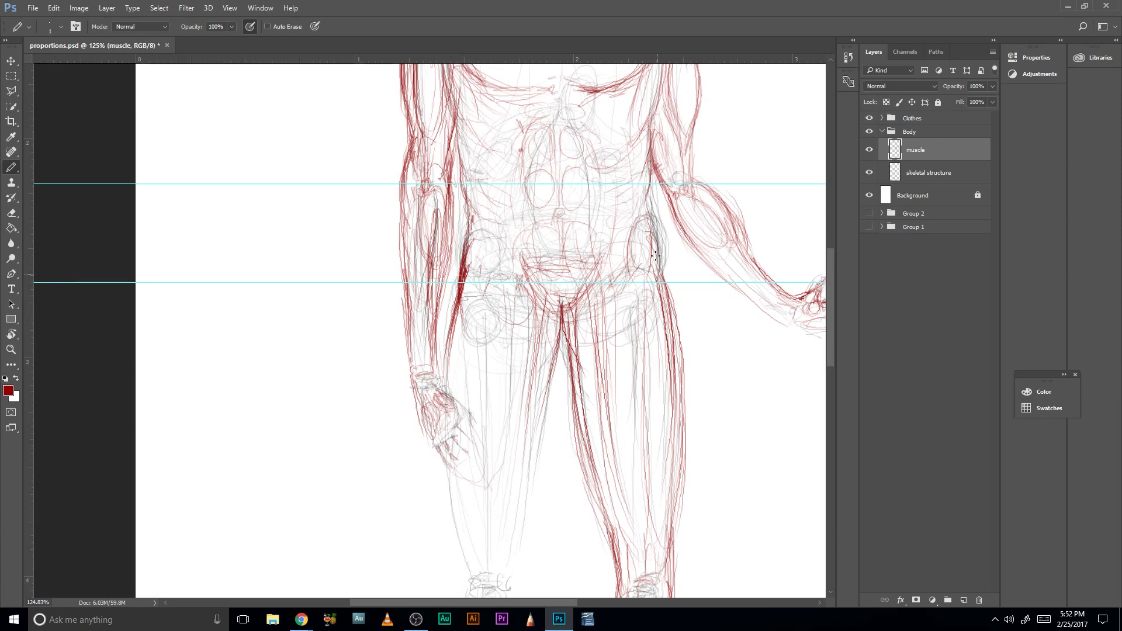
- Darken the viewer-right outer hip contour to match the opposite side and touch up the viewer-left hip
{"action": "left_click_drag", "start_coordinate": [652, 252], "coordinate": [664, 292]}
{"action": "mouse_move", "coordinate": [653, 254]}
{"action": "left_mouse_down"}
{"action": "mouse_move", "coordinate": [662, 284]}
{"action": "mouse_move", "coordinate": [653, 242]}
{"action": "left_mouse_up"}
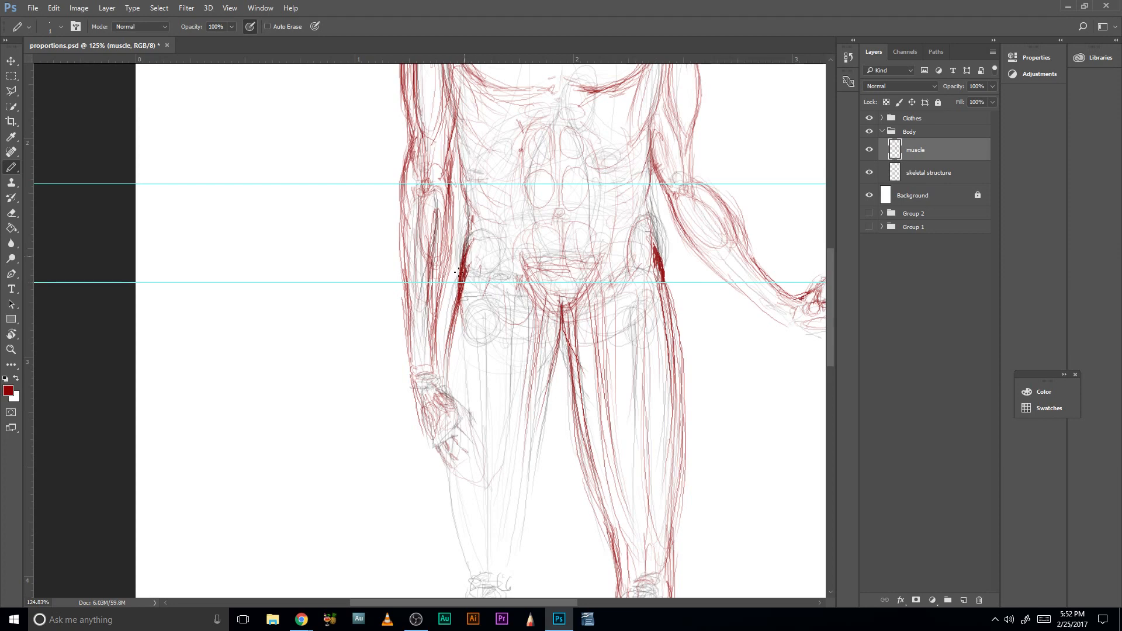
{"action": "mouse_move", "coordinate": [464, 257]}
{"action": "left_mouse_down"}
{"action": "mouse_move", "coordinate": [446, 342]}
{"action": "mouse_move", "coordinate": [452, 330]}
{"action": "left_mouse_up"}
- Draw the viewer-left outer thigh contour from below the hand down toward the knee
{"action": "left_click_drag", "start_coordinate": [456, 418], "coordinate": [446, 285]}
{"action": "left_click_drag", "start_coordinate": [432, 325], "coordinate": [448, 419]}
{"action": "left_click_drag", "start_coordinate": [436, 351], "coordinate": [454, 436]}
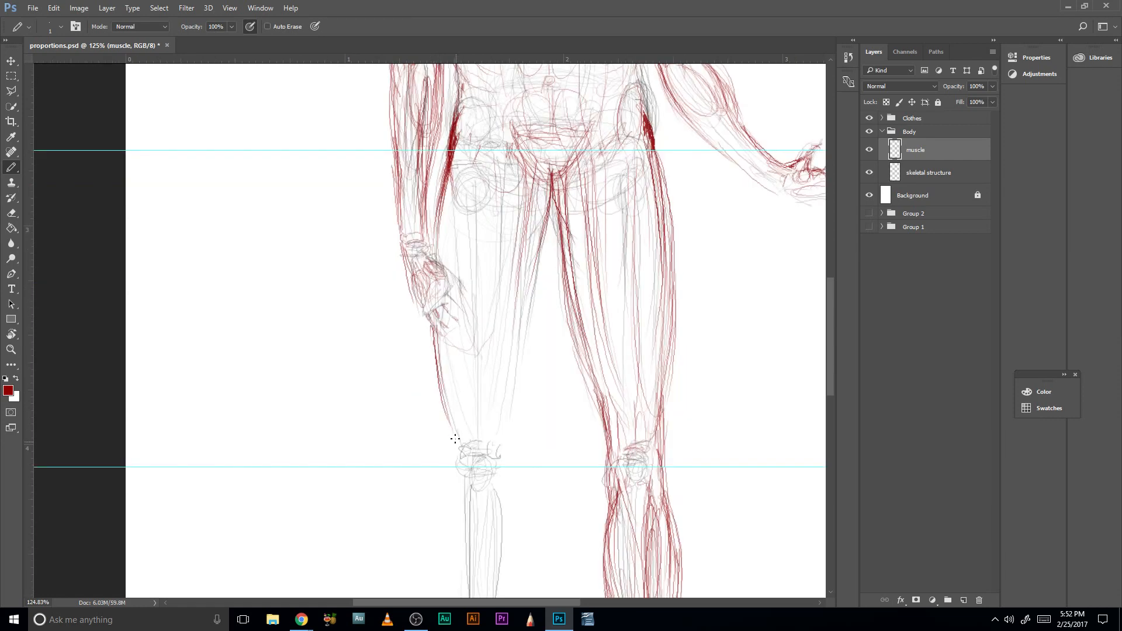
- Define the viewer-left inner thigh muscles with overlapping red strokes from the upper thigh down to the knee
{"action": "left_click_drag", "start_coordinate": [534, 239], "coordinate": [514, 349]}
{"action": "left_click_drag", "start_coordinate": [536, 239], "coordinate": [516, 363]}
{"action": "left_click_drag", "start_coordinate": [522, 294], "coordinate": [502, 402]}
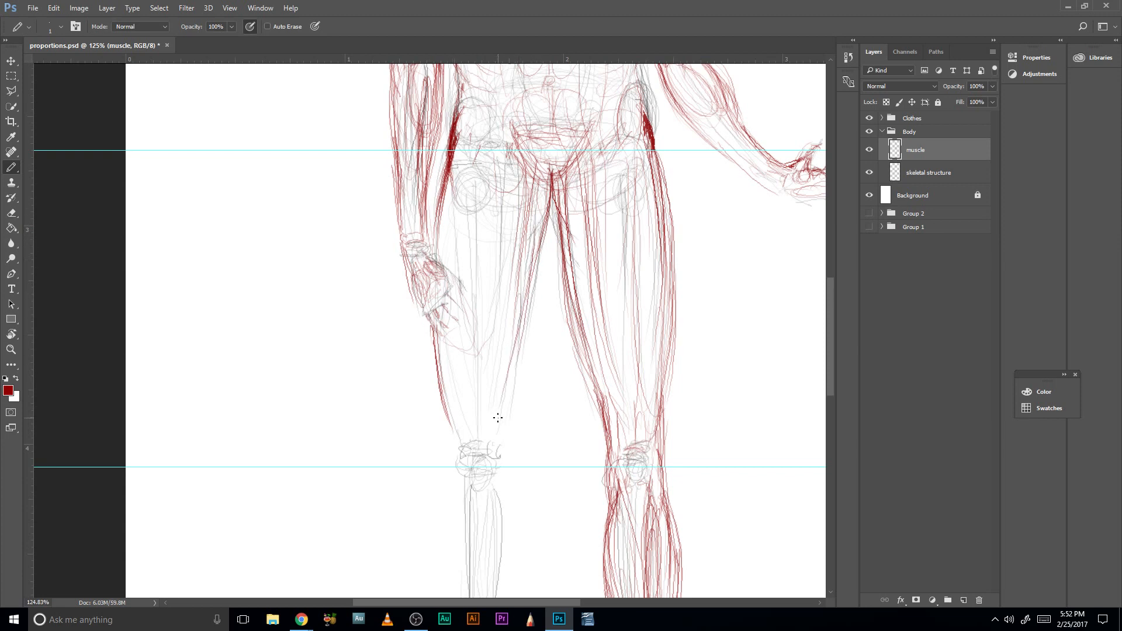
{"action": "left_click_drag", "start_coordinate": [534, 253], "coordinate": [513, 374]}
{"action": "left_click_drag", "start_coordinate": [543, 253], "coordinate": [525, 351]}
{"action": "mouse_move", "coordinate": [544, 248]}
{"action": "left_mouse_down"}
{"action": "mouse_move", "coordinate": [498, 407]}
{"action": "mouse_move", "coordinate": [526, 360]}
{"action": "mouse_move", "coordinate": [514, 385]}
{"action": "left_mouse_up"}
{"action": "left_click_drag", "start_coordinate": [541, 270], "coordinate": [498, 446]}
{"action": "left_click_drag", "start_coordinate": [515, 403], "coordinate": [499, 446]}
{"action": "left_click_drag", "start_coordinate": [524, 350], "coordinate": [515, 402]}
- Carry the viewer-left leg contours past the knee and add red lines along the shin
{"action": "left_click_drag", "start_coordinate": [547, 483], "coordinate": [509, 341]}
{"action": "left_click_drag", "start_coordinate": [466, 294], "coordinate": [468, 357]}
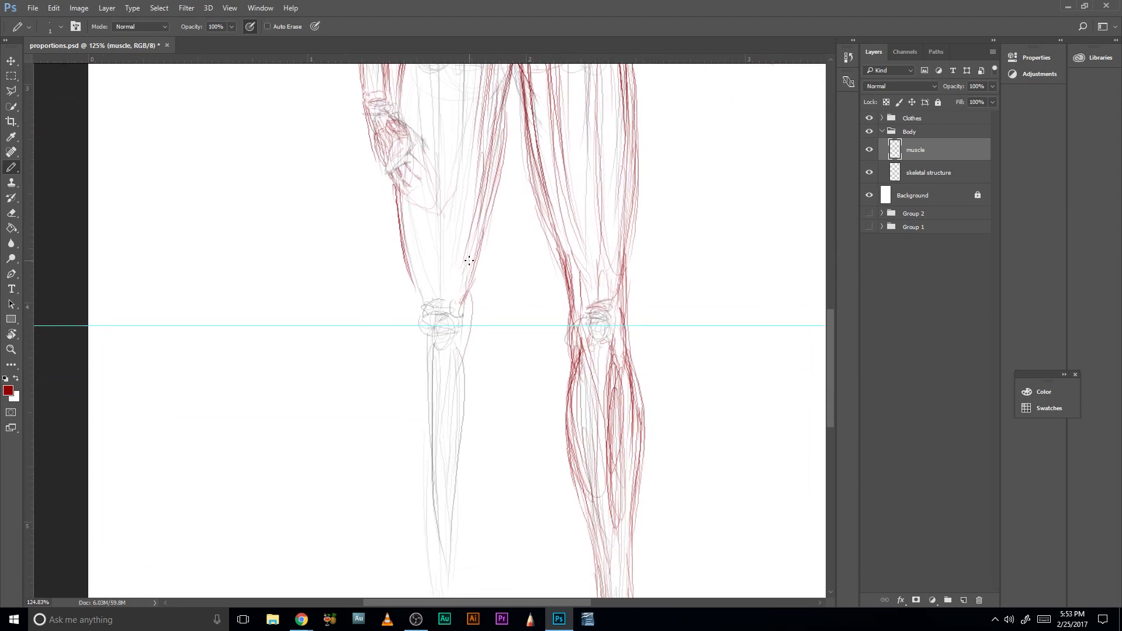
{"action": "left_click_drag", "start_coordinate": [416, 381], "coordinate": [433, 185]}
{"action": "mouse_move", "coordinate": [426, 144]}
{"action": "left_mouse_down"}
{"action": "mouse_move", "coordinate": [424, 232]}
{"action": "mouse_move", "coordinate": [478, 258]}
{"action": "mouse_move", "coordinate": [445, 340]}
{"action": "left_mouse_up"}
{"action": "mouse_move", "coordinate": [386, 188]}
{"action": "left_mouse_down"}
{"action": "mouse_move", "coordinate": [406, 278]}
{"action": "mouse_move", "coordinate": [407, 362]}
{"action": "left_mouse_up"}
{"action": "left_click_drag", "start_coordinate": [421, 277], "coordinate": [413, 470]}
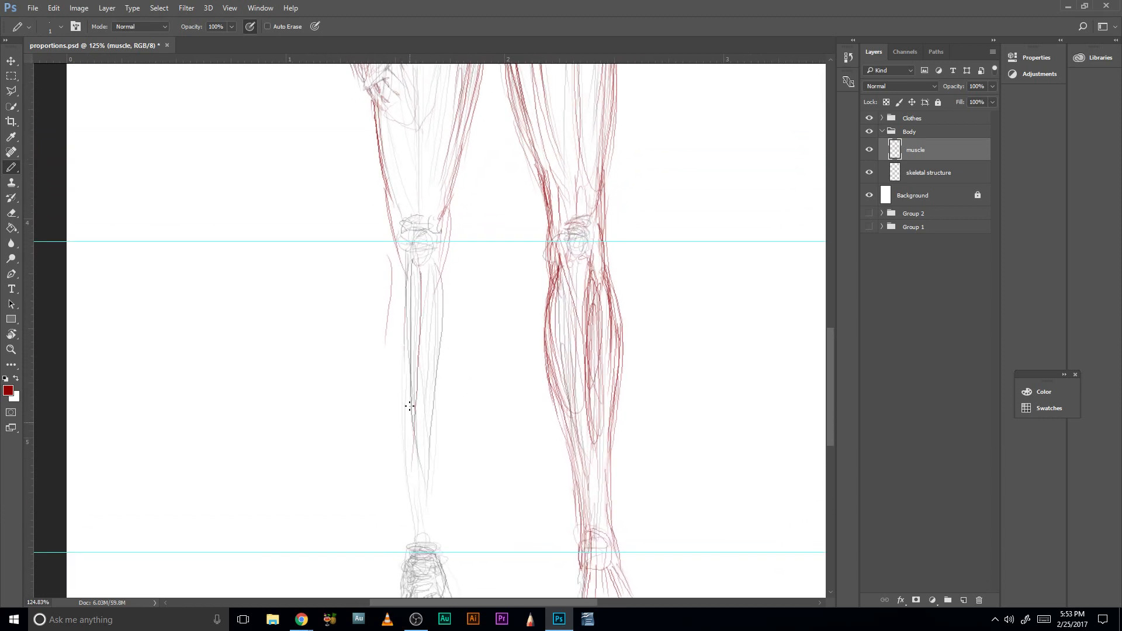
- Draw the inner and outer calf bulges of the viewer-left leg and taper the contours down to the ankle
{"action": "left_click_drag", "start_coordinate": [393, 250], "coordinate": [387, 380]}
{"action": "left_click_drag", "start_coordinate": [450, 268], "coordinate": [446, 392]}
{"action": "left_click_drag", "start_coordinate": [400, 474], "coordinate": [408, 528]}
{"action": "mouse_move", "coordinate": [441, 547]}
{"action": "left_mouse_down"}
{"action": "mouse_move", "coordinate": [448, 263]}
{"action": "mouse_move", "coordinate": [384, 397]}
{"action": "left_mouse_up"}
{"action": "left_click_drag", "start_coordinate": [393, 272], "coordinate": [381, 413]}
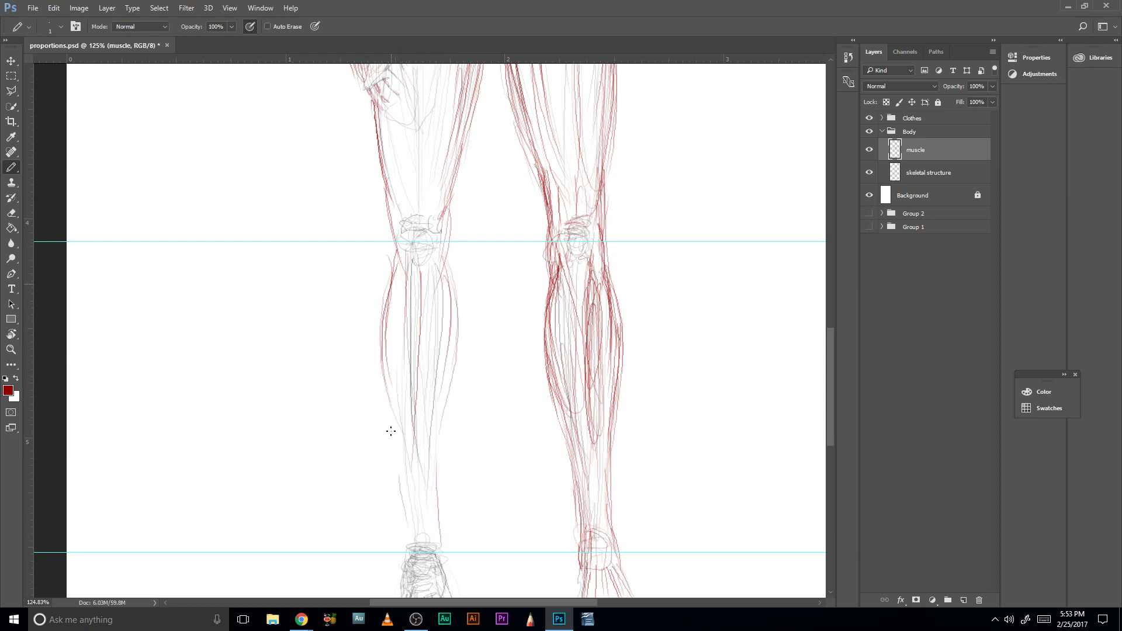
{"action": "left_click_drag", "start_coordinate": [386, 359], "coordinate": [383, 414]}
{"action": "left_click_drag", "start_coordinate": [449, 261], "coordinate": [451, 381]}
{"action": "left_click_drag", "start_coordinate": [408, 470], "coordinate": [396, 260]}
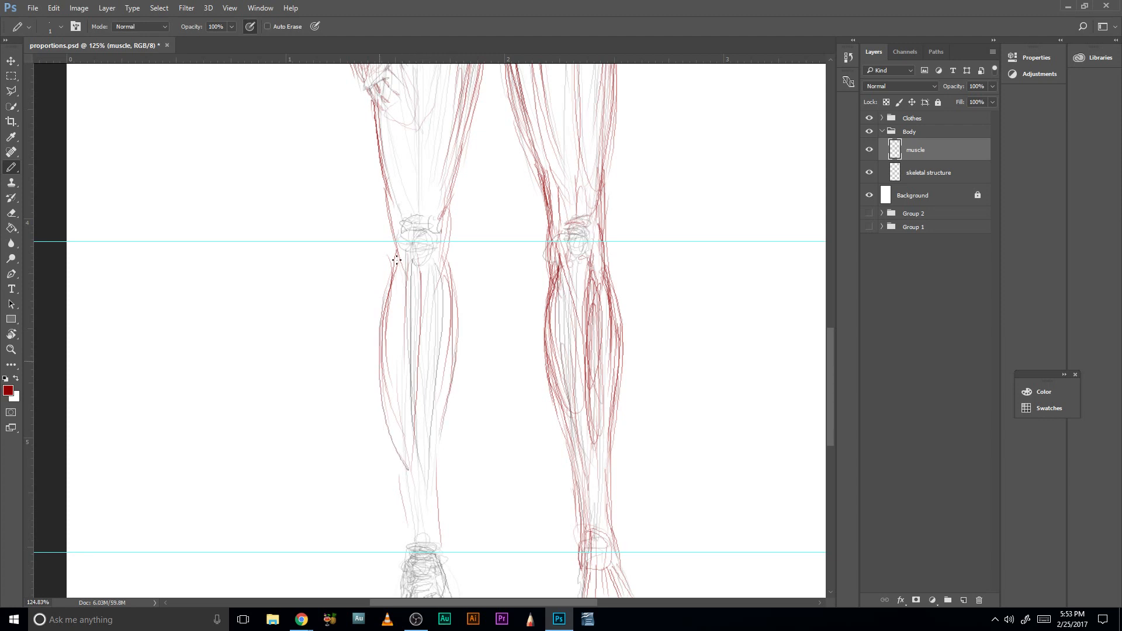
- View the whole figure and preview the muscle layer at reduced opacity, then restore it to 100%
{"action": "scroll", "coordinate": [482, 356], "scroll_direction": "up", "scroll_amount": 3}
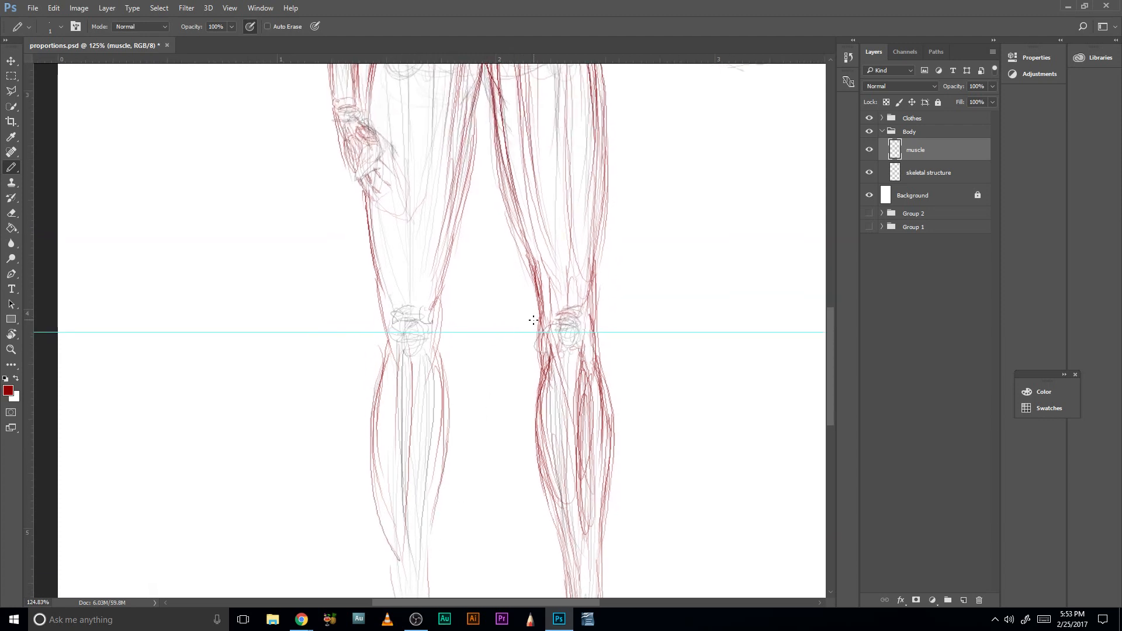
{"action": "key", "text": "z"}
{"action": "left_click_drag", "start_coordinate": [563, 343], "coordinate": [506, 342]}
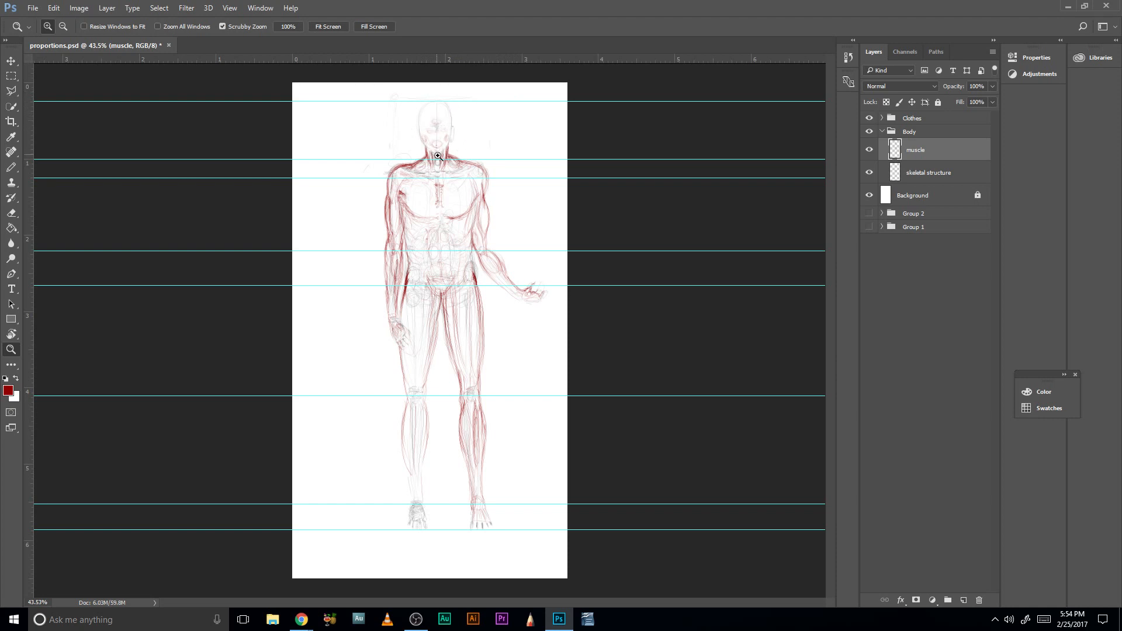
{"action": "left_click", "coordinate": [994, 87]}
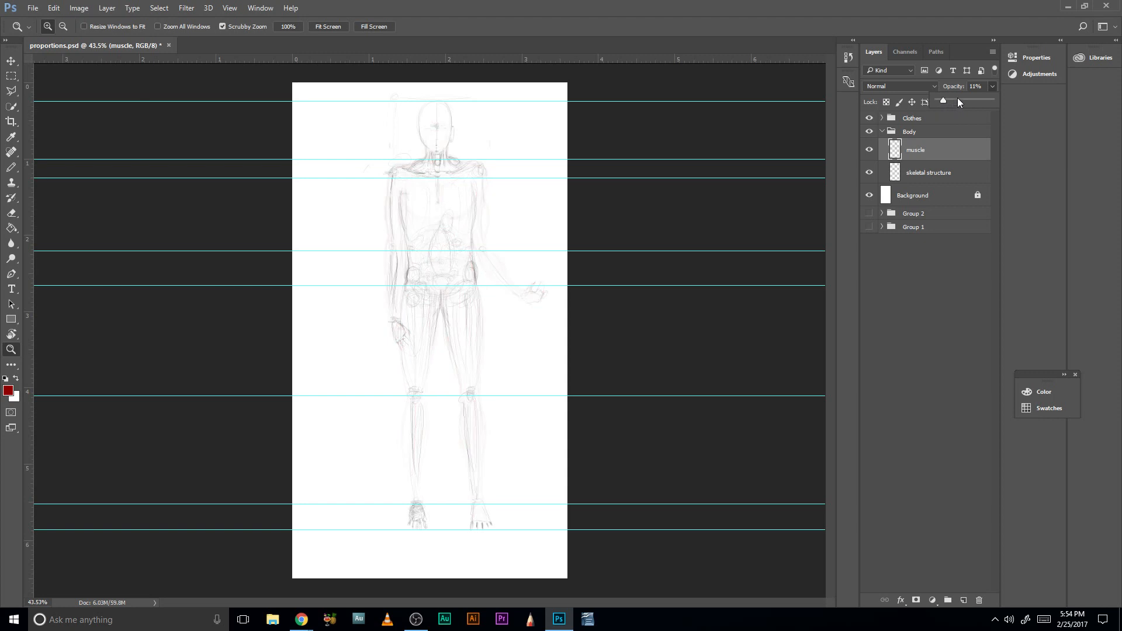
{"action": "left_click_drag", "start_coordinate": [952, 103], "coordinate": [958, 102]}
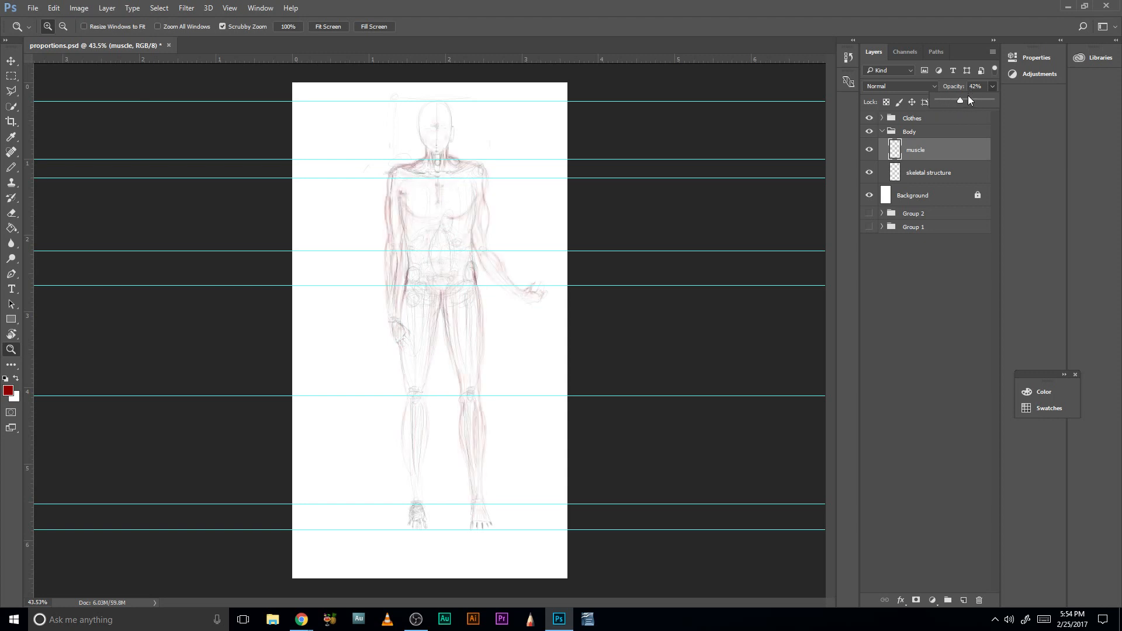
{"action": "left_click_drag", "start_coordinate": [965, 100], "coordinate": [996, 99]}
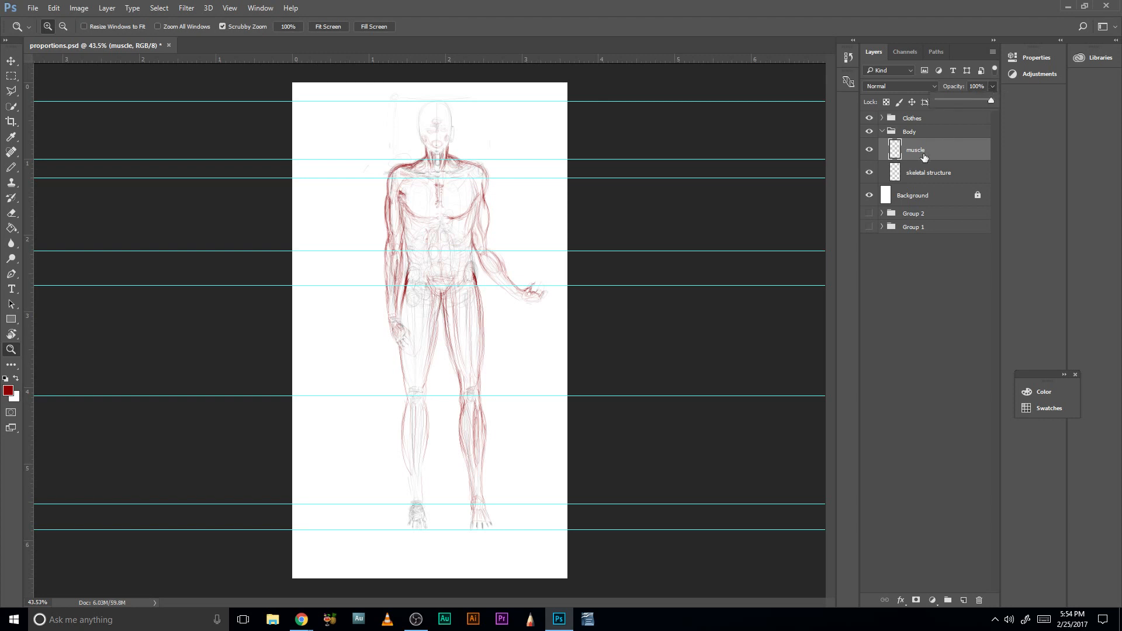
- Adjust the skeletal structure layer's opacity, bring it back to full, and clear the layer selection
{"action": "left_click", "coordinate": [926, 170]}
{"action": "left_click", "coordinate": [992, 86]}
{"action": "mouse_move", "coordinate": [980, 100]}
{"action": "left_mouse_down"}
{"action": "mouse_move", "coordinate": [1017, 96]}
{"action": "mouse_move", "coordinate": [999, 97]}
{"action": "left_mouse_up"}
{"action": "left_click", "coordinate": [898, 283]}
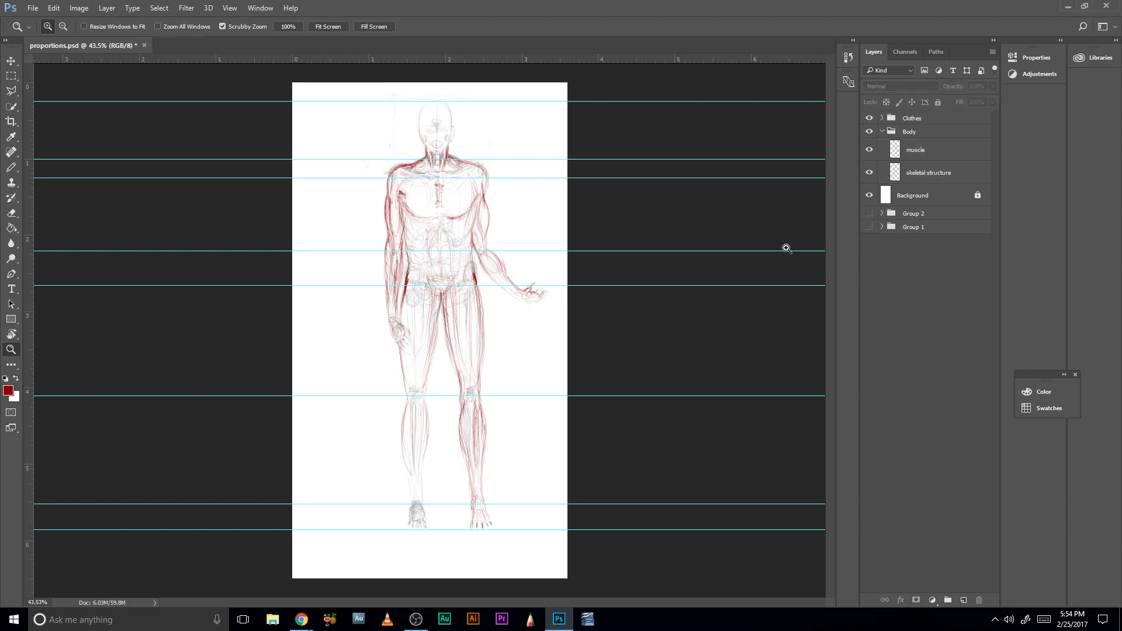